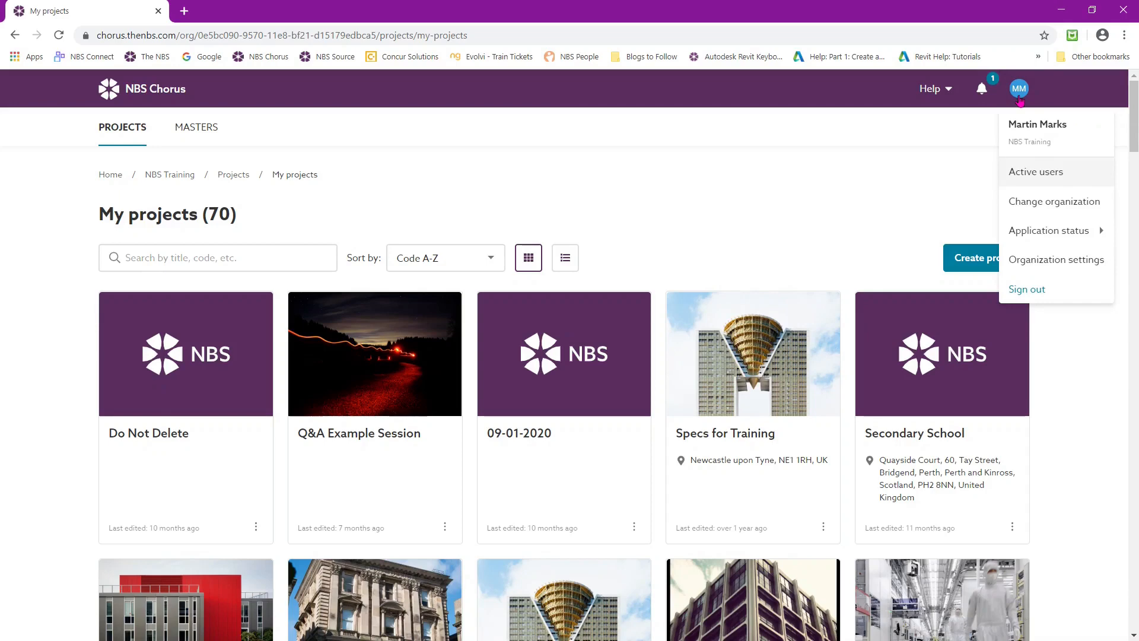
Check the application status and open the NBS Chorus support articles.
{"action": "mouse_move", "coordinate": [1033, 239]}
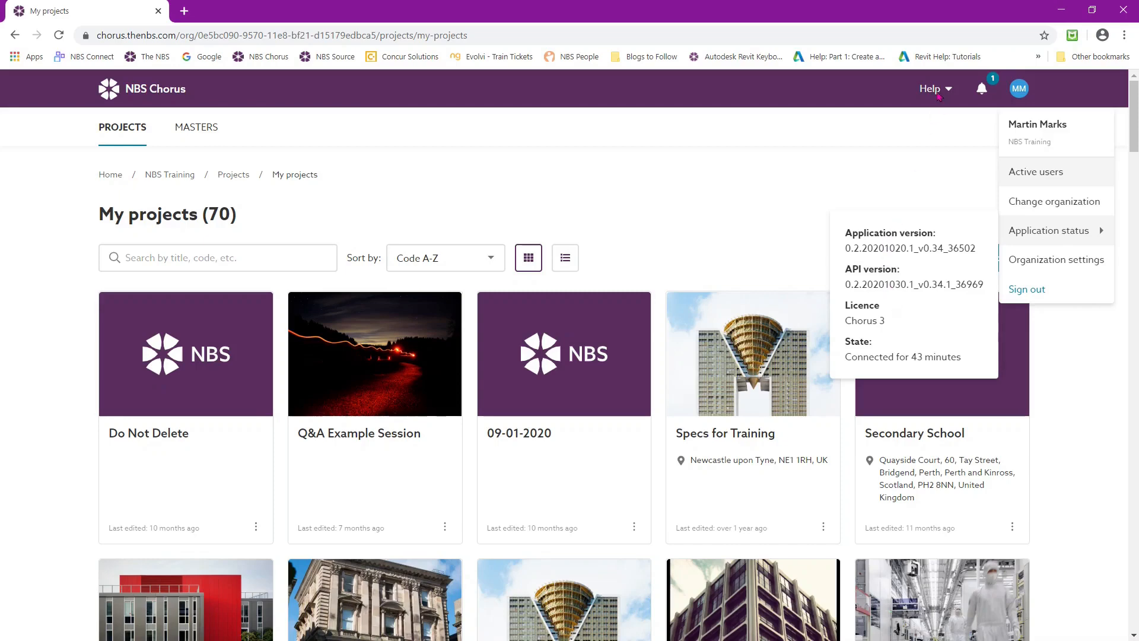
{"action": "left_click", "coordinate": [936, 89]}
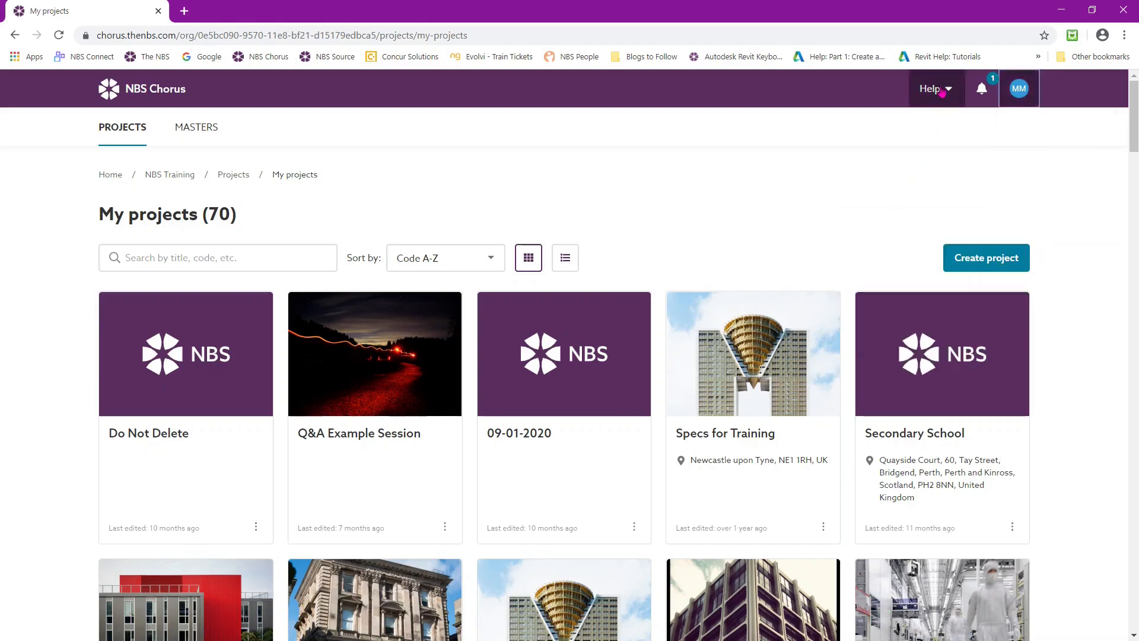
{"action": "left_click", "coordinate": [937, 91]}
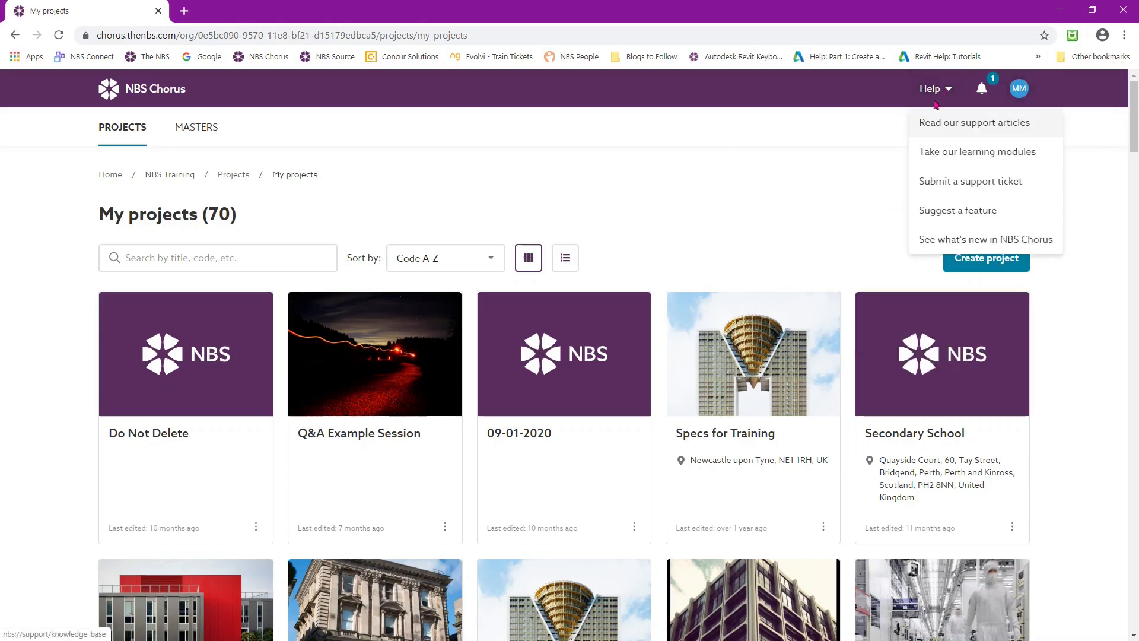
{"action": "left_click", "coordinate": [992, 125]}
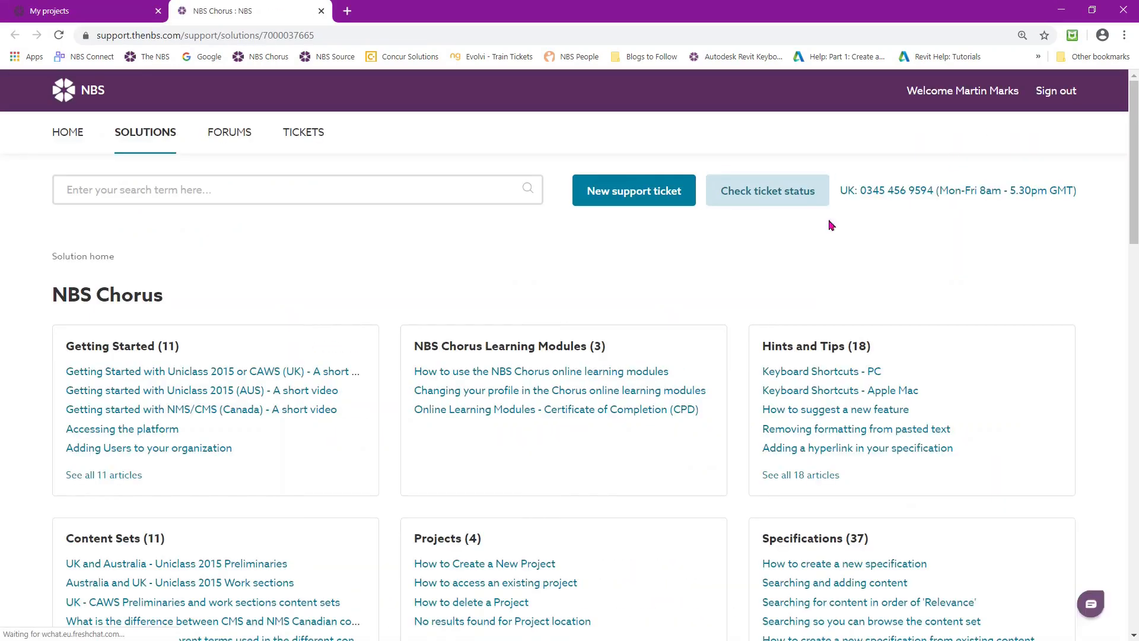
Open the article "01 Download the NBS custom stylesheets" under Styling your specification (Chorus 2 and above).
{"action": "scroll", "coordinate": [633, 328], "scroll_direction": "down", "scroll_amount": 2}
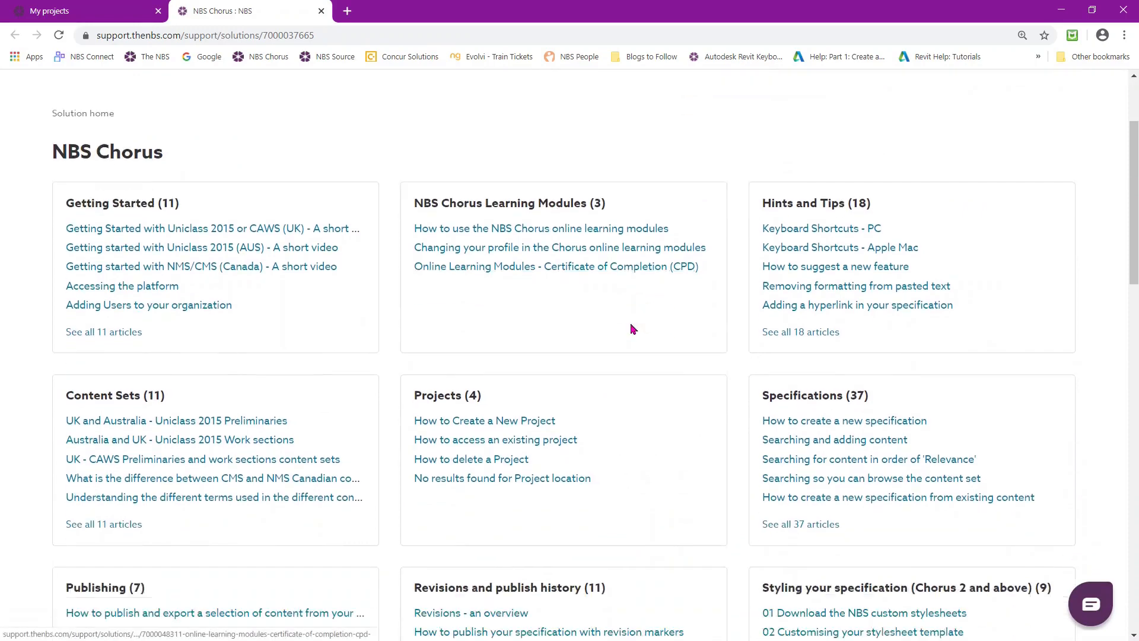
{"action": "scroll", "coordinate": [633, 328], "scroll_direction": "down", "scroll_amount": 5}
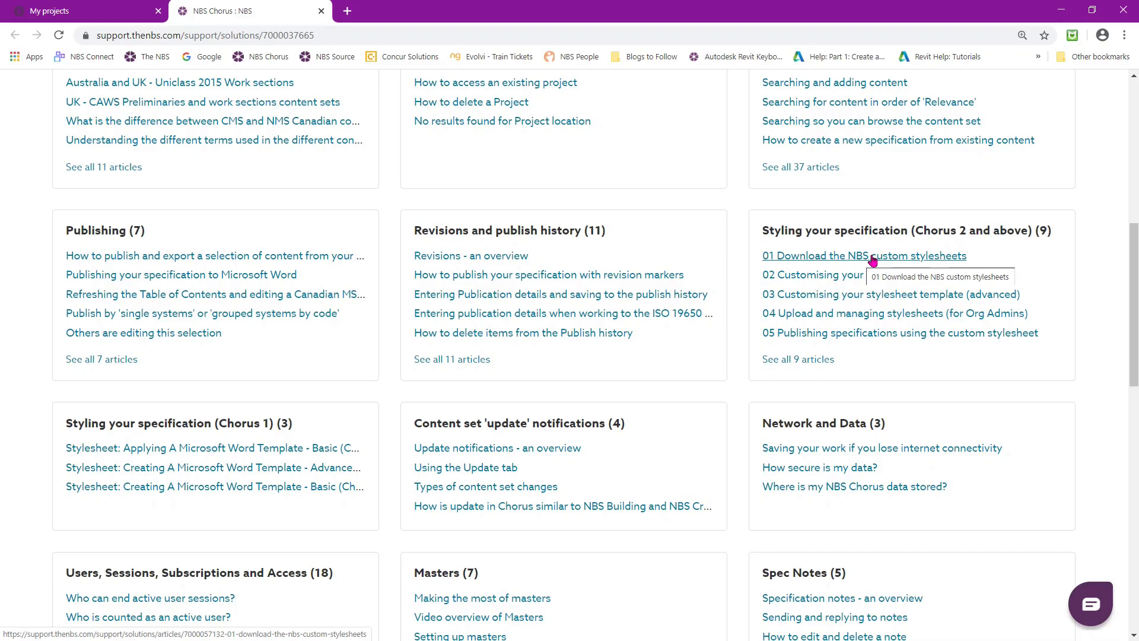
{"action": "left_click", "coordinate": [872, 256]}
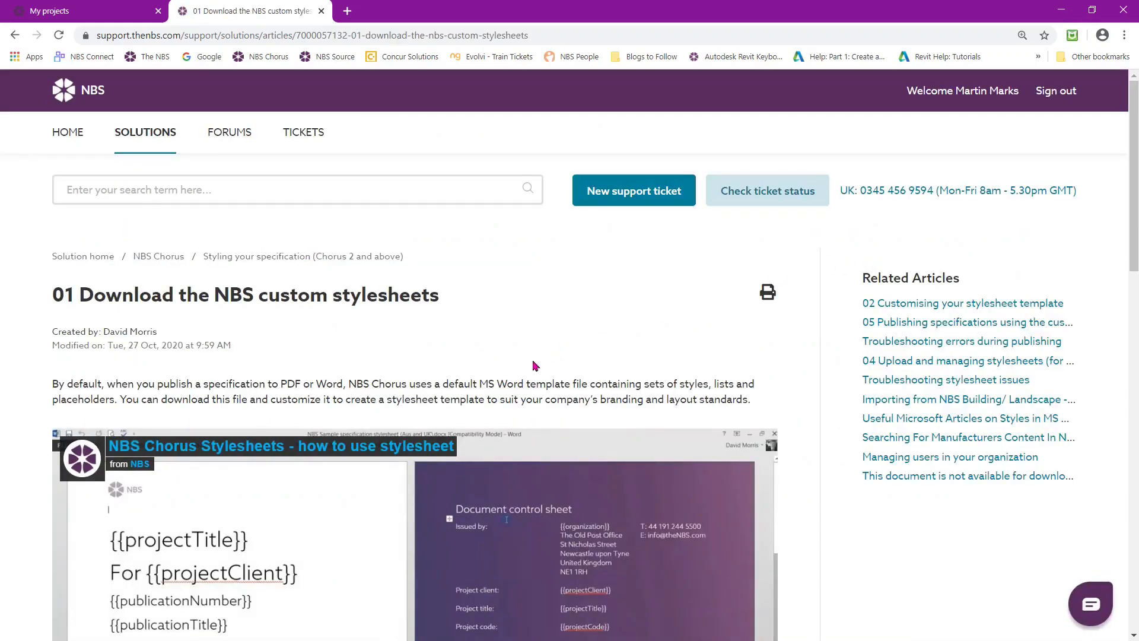
Download the UK-AUS stylesheet template attached to the article, open it in Word and enable editing.
{"action": "scroll", "coordinate": [534, 366], "scroll_direction": "down", "scroll_amount": 5}
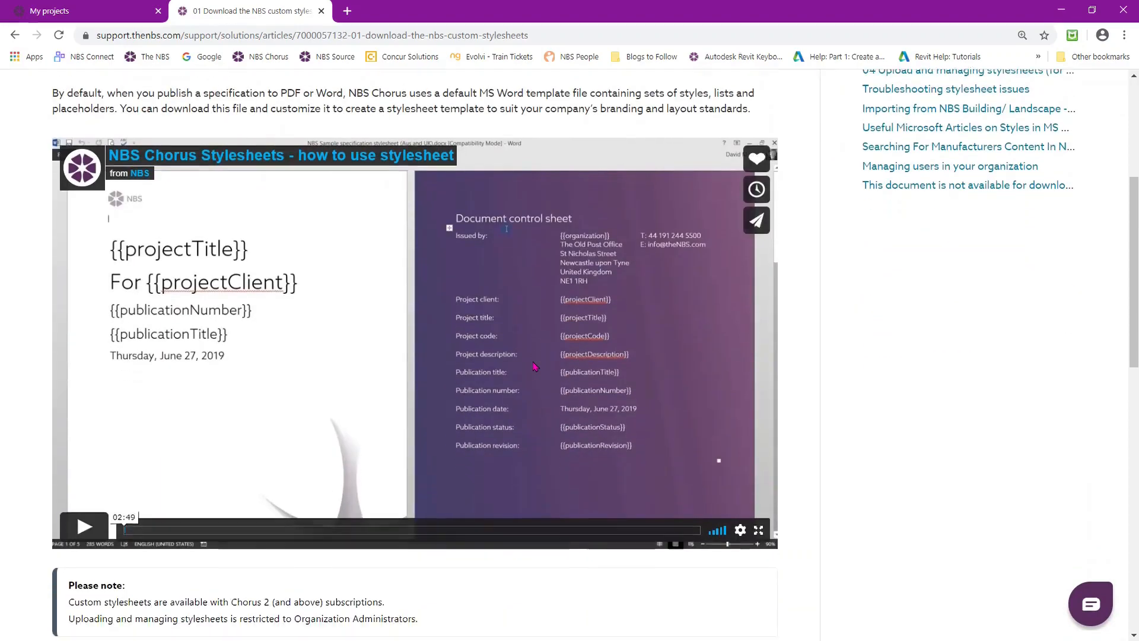
{"action": "scroll", "coordinate": [534, 367], "scroll_direction": "down", "scroll_amount": 11}
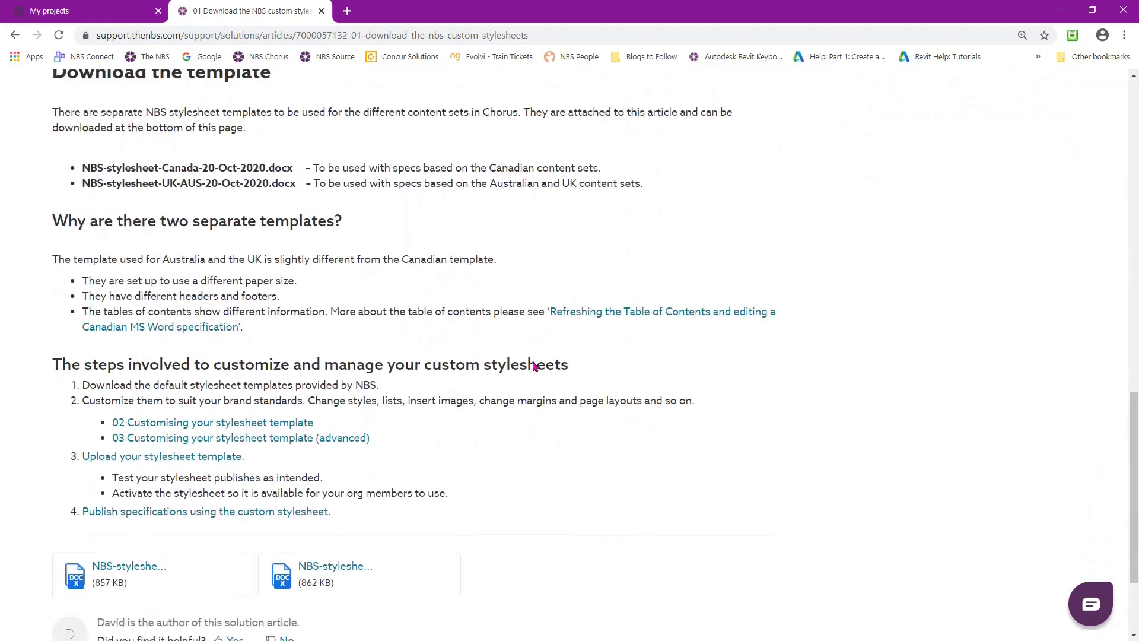
{"action": "scroll", "coordinate": [534, 366], "scroll_direction": "down", "scroll_amount": 3}
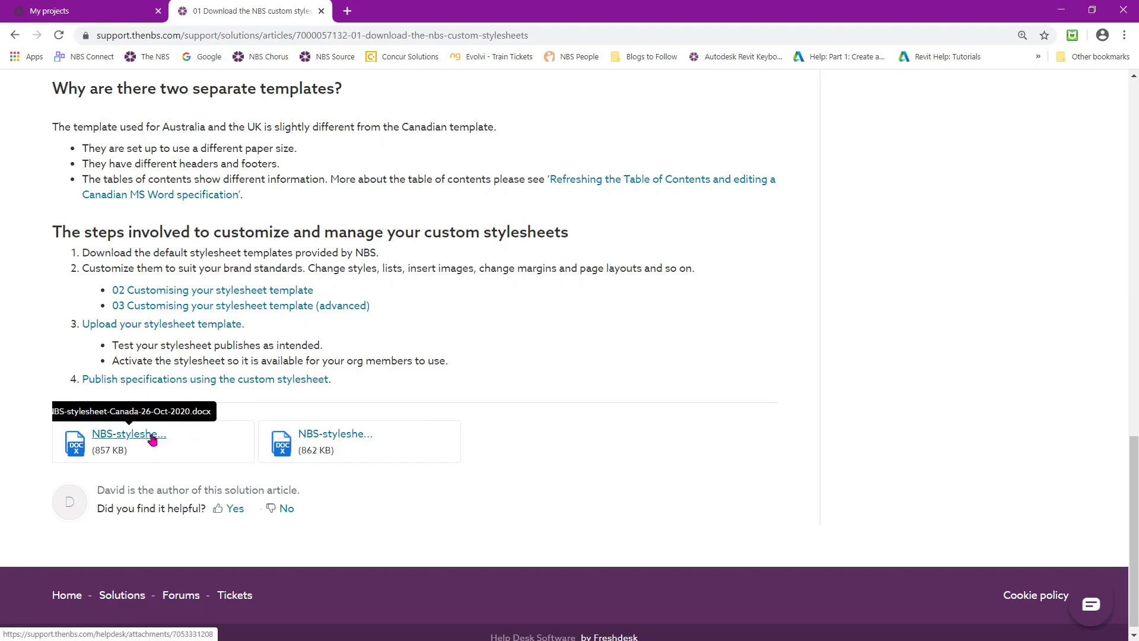
{"action": "left_click", "coordinate": [354, 441]}
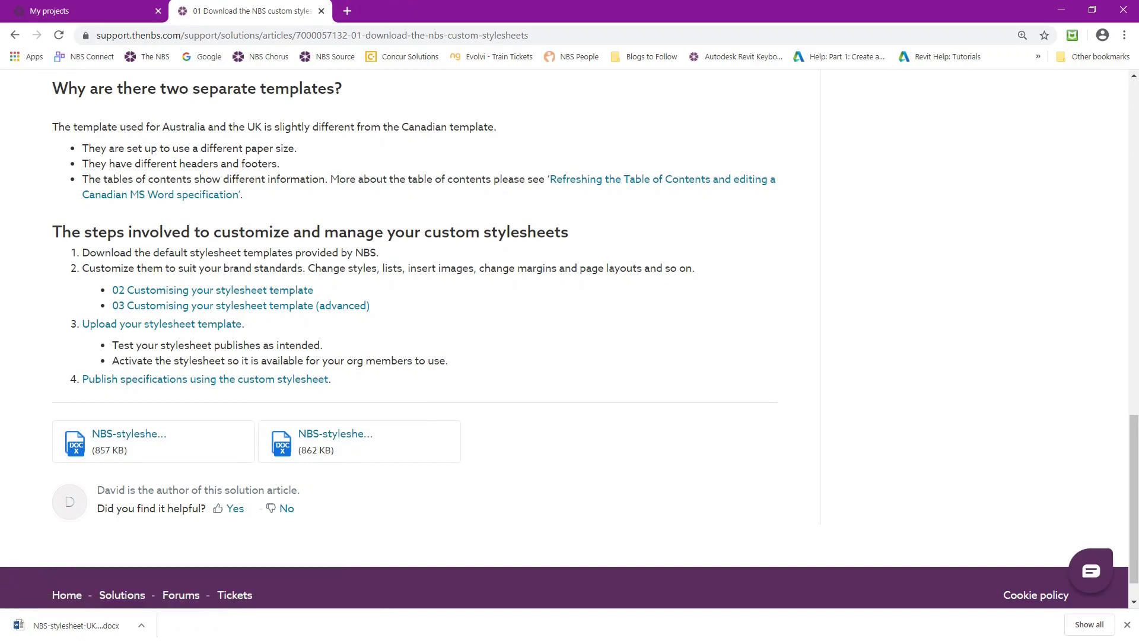
{"action": "left_click", "coordinate": [81, 629]}
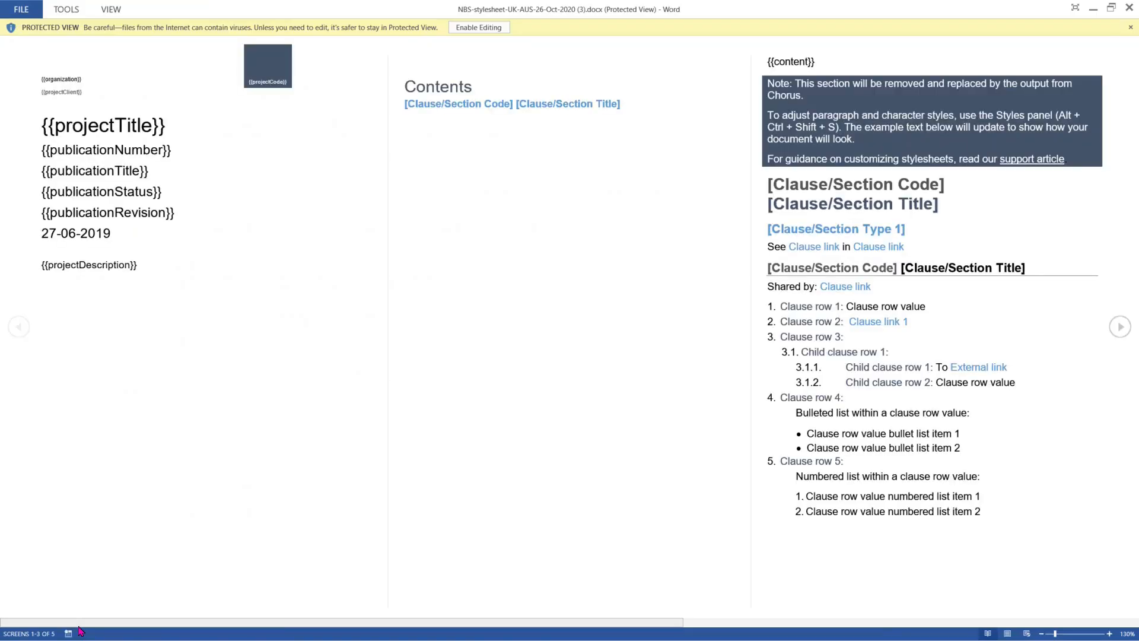
{"action": "left_click", "coordinate": [479, 28]}
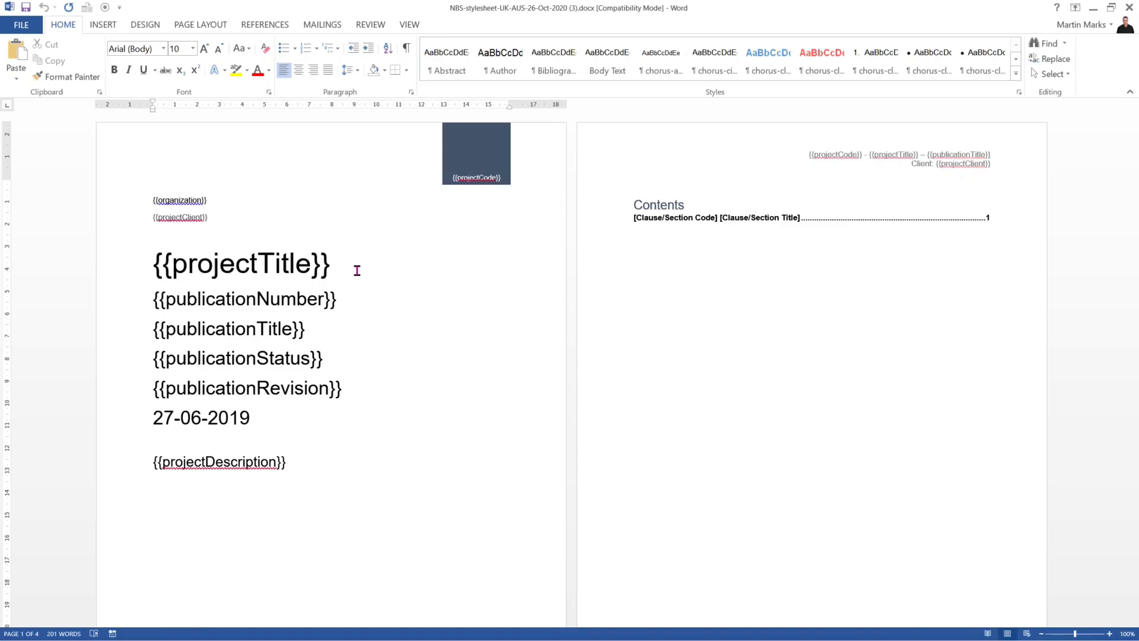
Examine the stylesheet's cover placeholders, contents page, header and footer, sample clause styles and back page.
{"action": "left_click", "coordinate": [301, 271]}
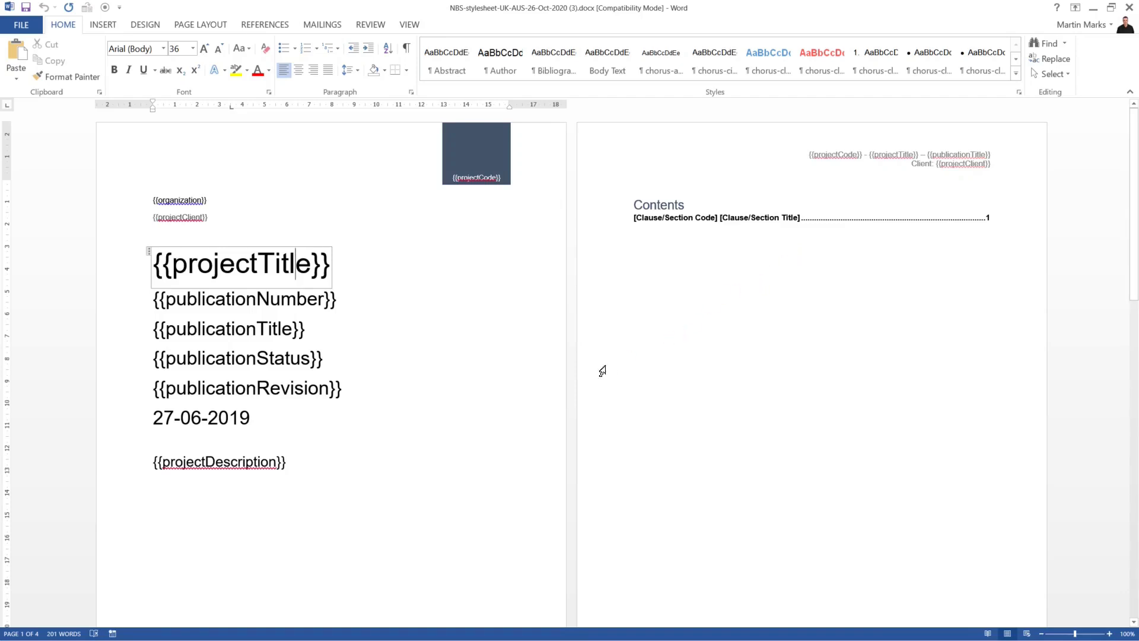
{"action": "scroll", "coordinate": [492, 391], "scroll_direction": "down", "scroll_amount": 4}
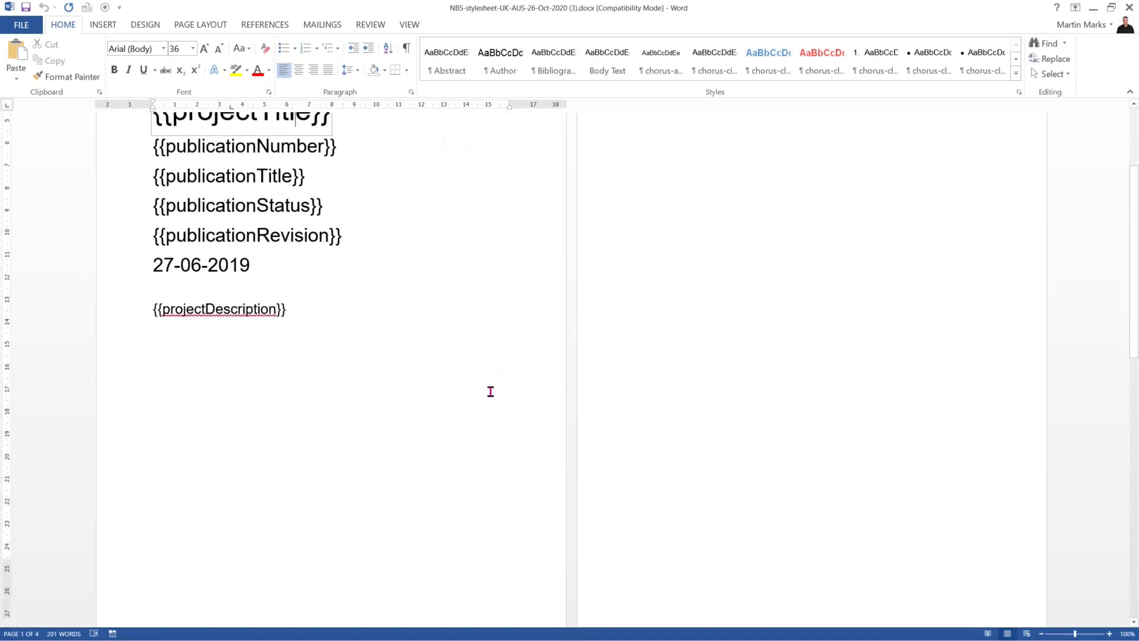
{"action": "scroll", "coordinate": [491, 391], "scroll_direction": "down", "scroll_amount": 6}
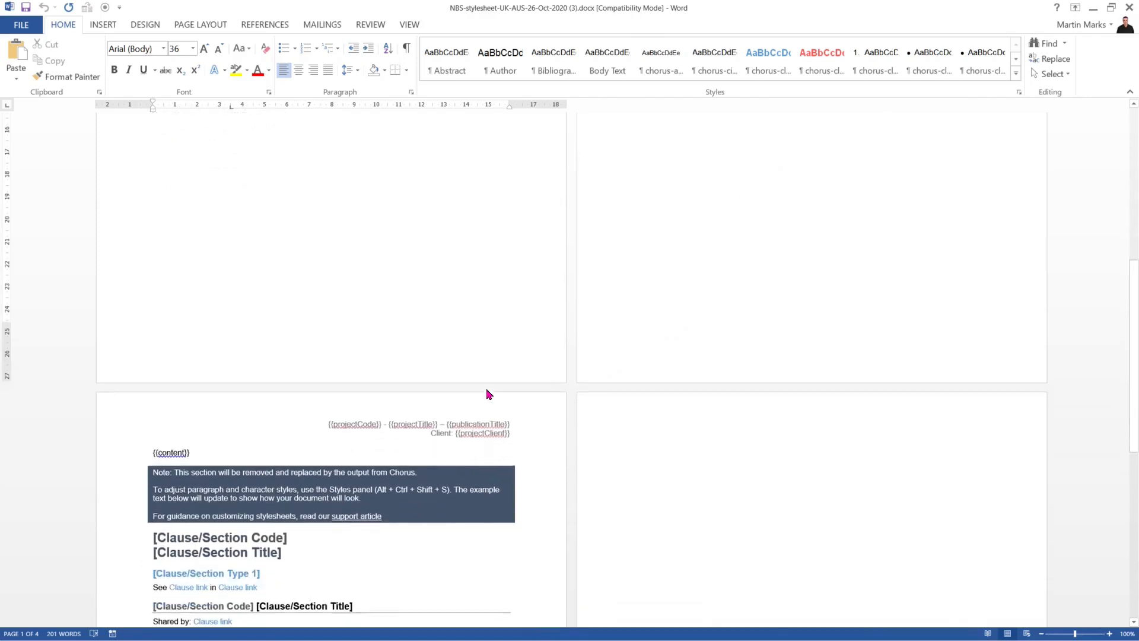
{"action": "scroll", "coordinate": [487, 395], "scroll_direction": "down", "scroll_amount": 2}
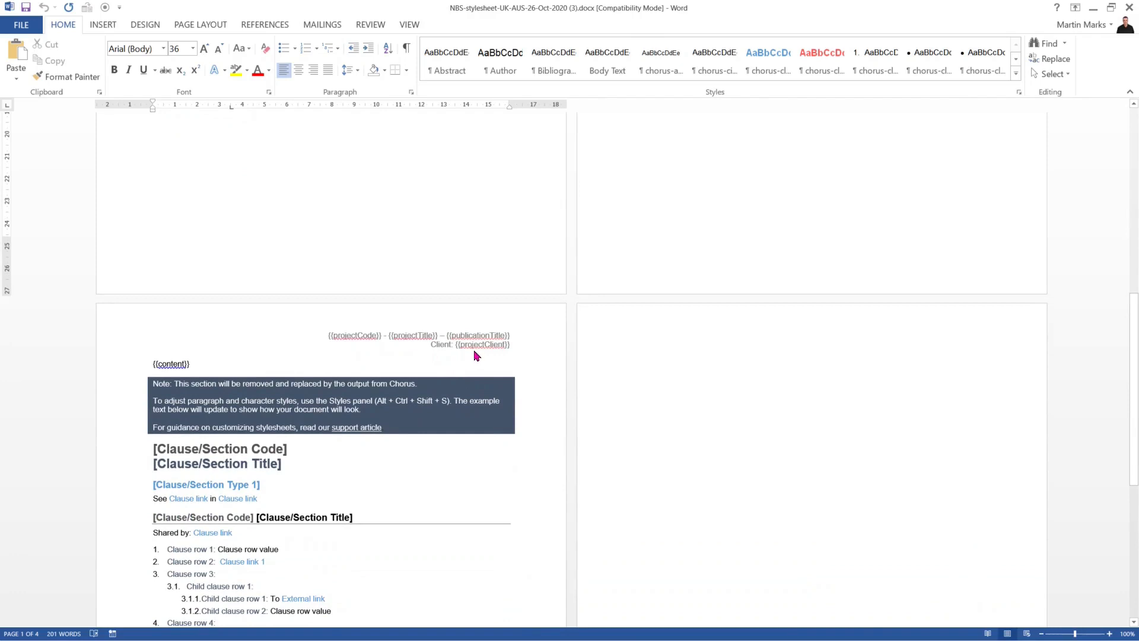
{"action": "scroll", "coordinate": [461, 408], "scroll_direction": "down", "scroll_amount": 4}
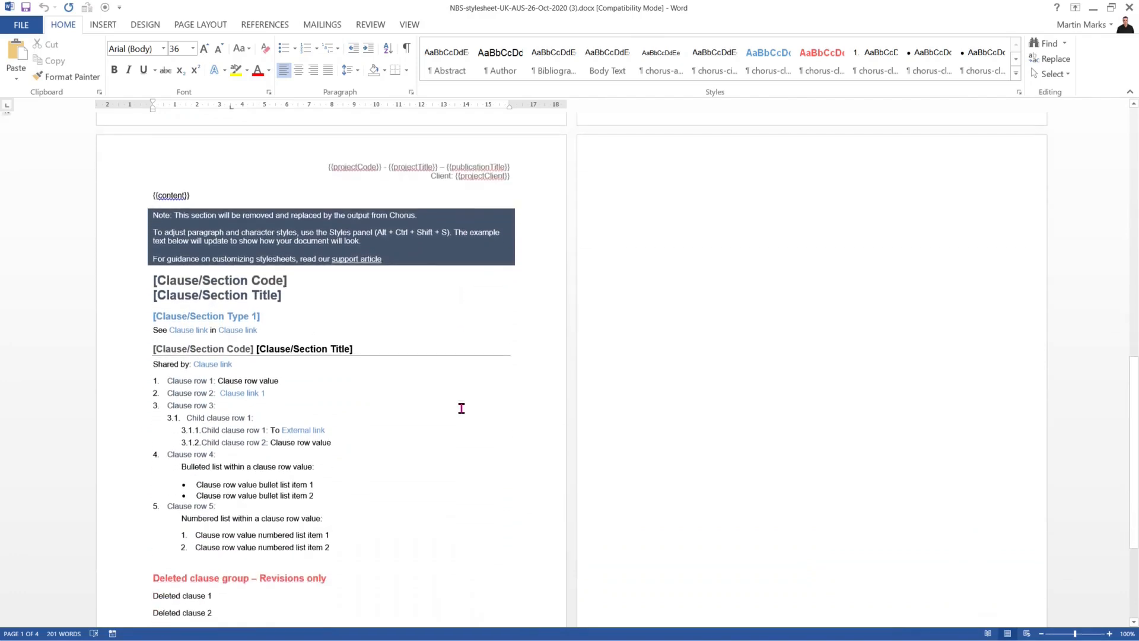
{"action": "scroll", "coordinate": [462, 408], "scroll_direction": "down", "scroll_amount": 4}
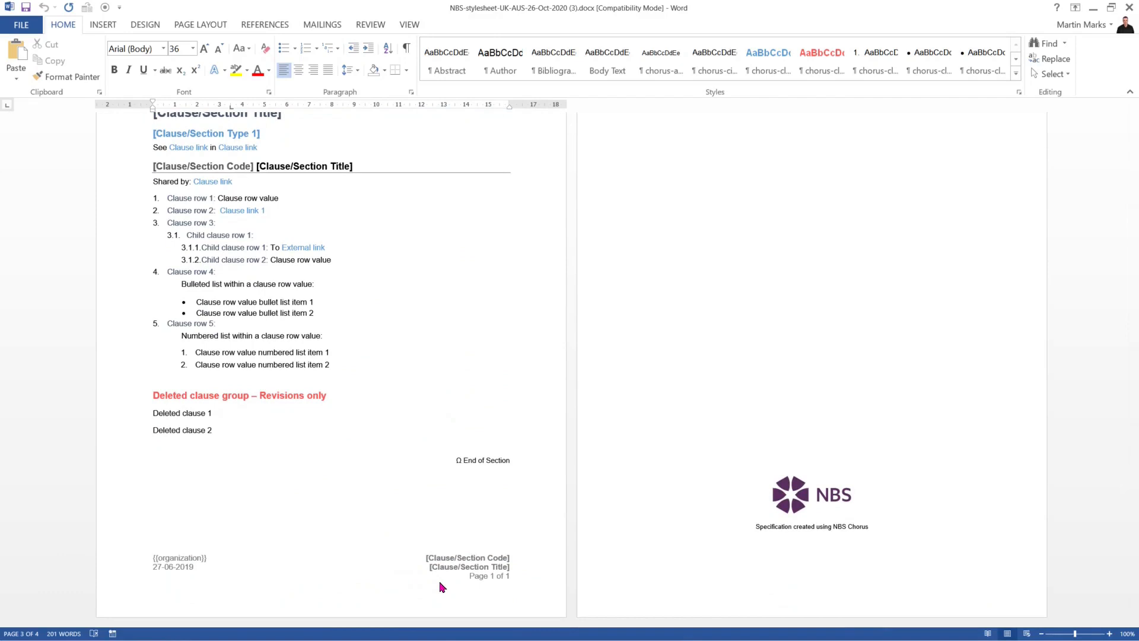
{"action": "scroll", "coordinate": [421, 553], "scroll_direction": "up", "scroll_amount": 2}
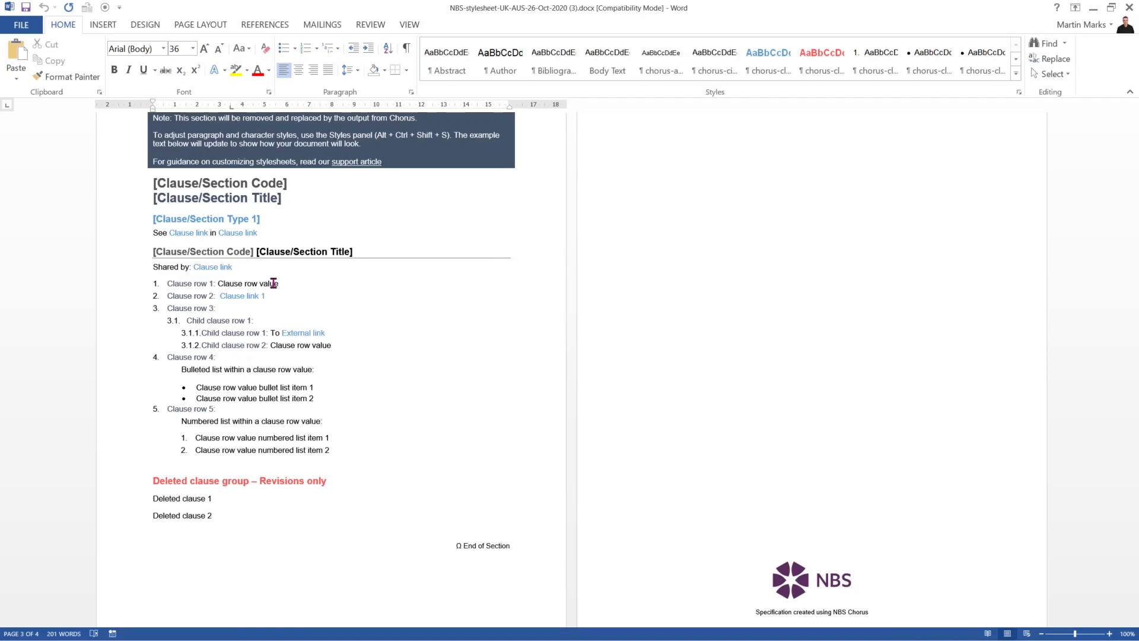
{"action": "scroll", "coordinate": [323, 305], "scroll_direction": "up", "scroll_amount": 1}
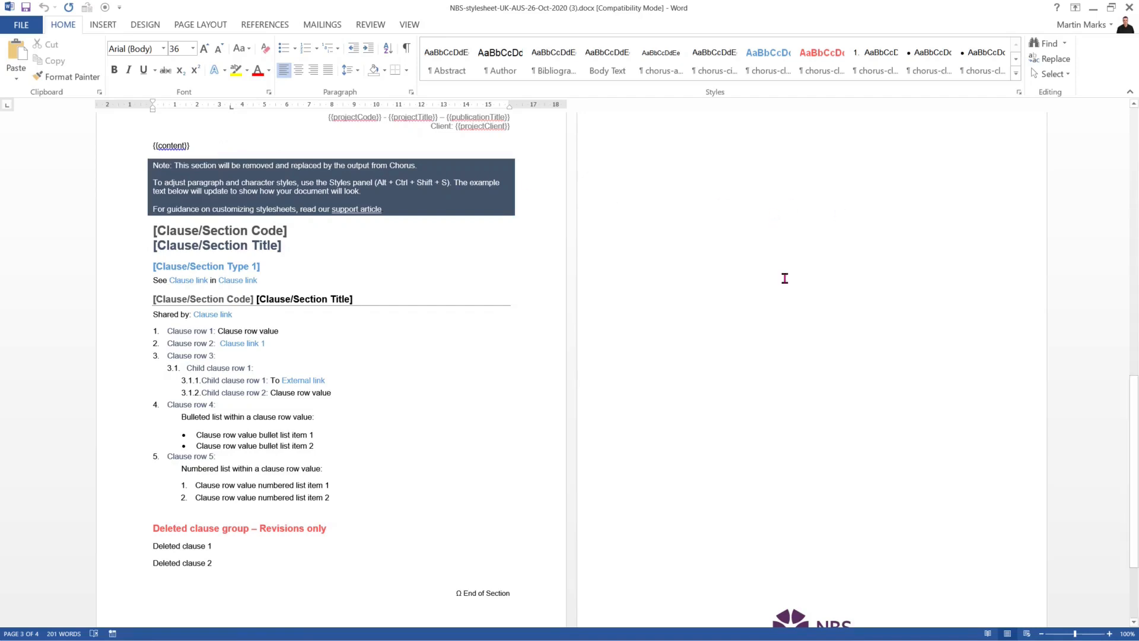
{"action": "scroll", "coordinate": [785, 280], "scroll_direction": "down", "scroll_amount": 2}
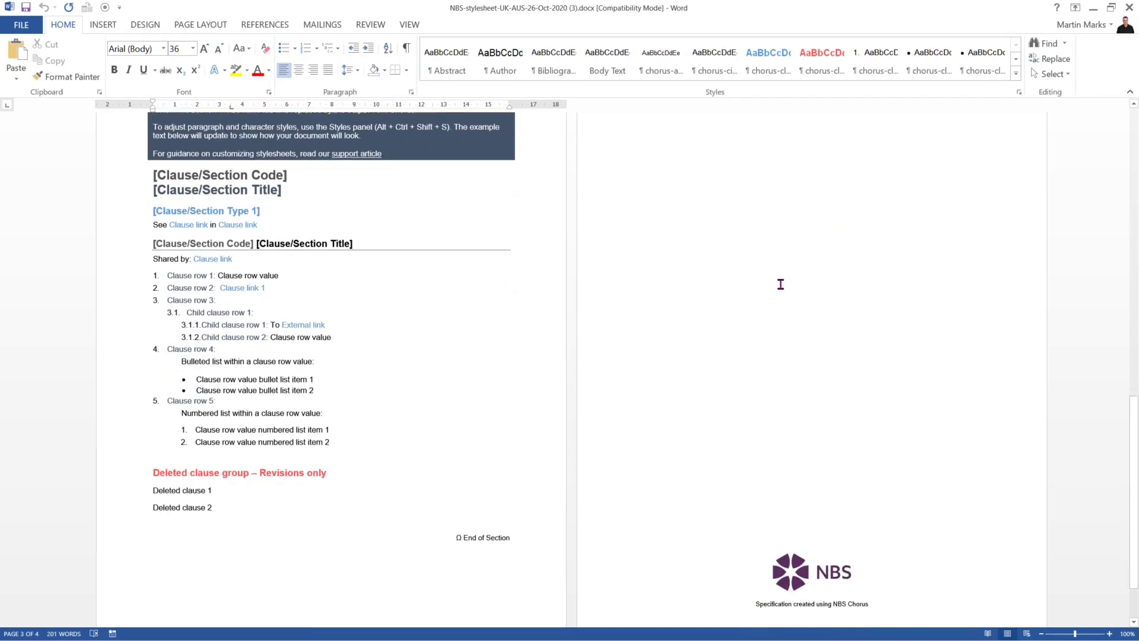
{"action": "scroll", "coordinate": [793, 284], "scroll_direction": "down", "scroll_amount": 1}
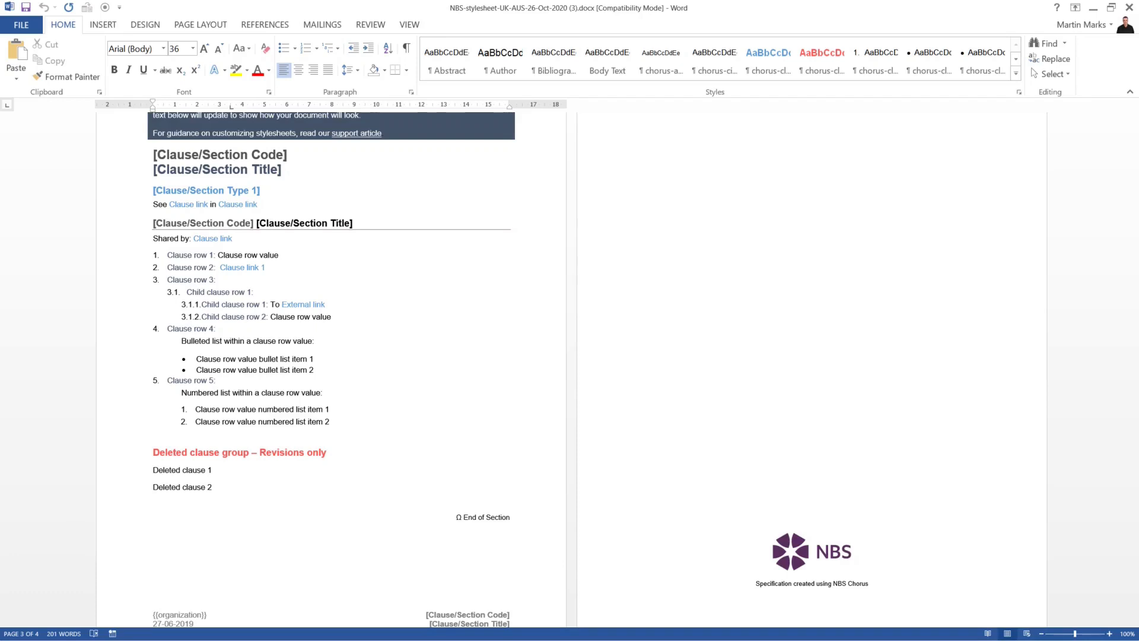
{"action": "key", "text": "ctrl+Home"}
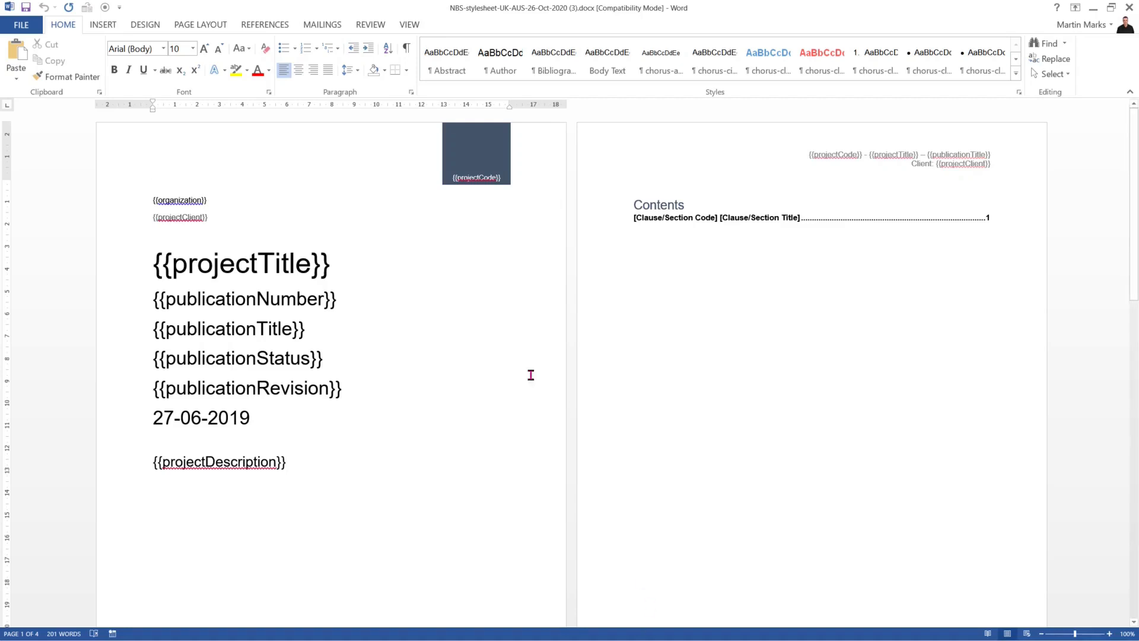
Start a new custom theme font set and choose Azo Sans Medium as its heading font.
{"action": "left_click", "coordinate": [147, 25]}
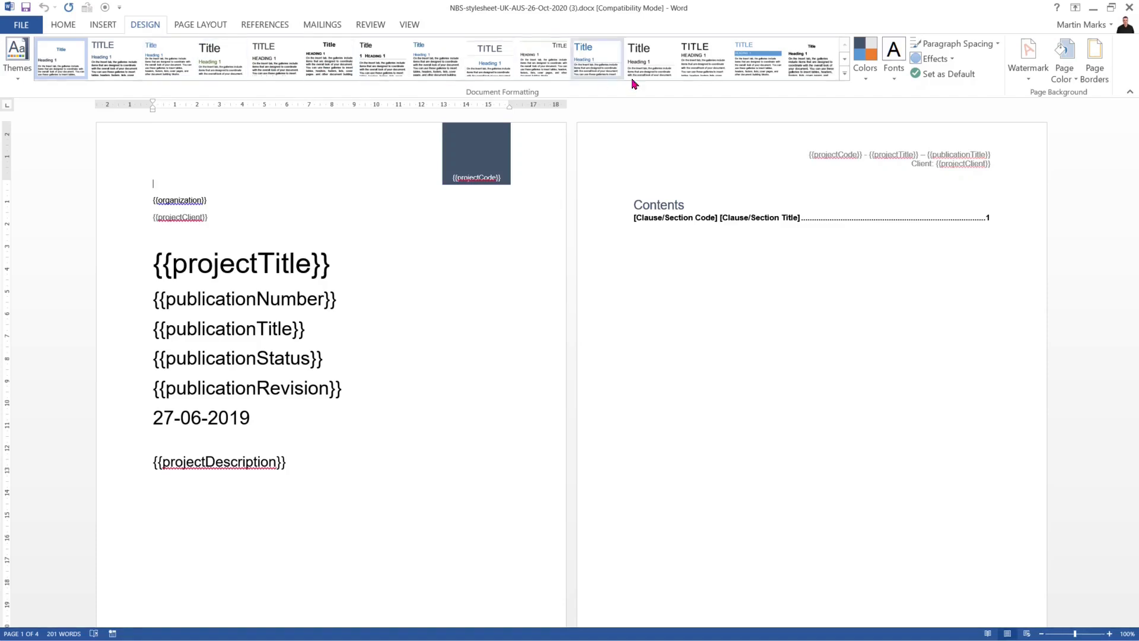
{"action": "left_click", "coordinate": [894, 65]}
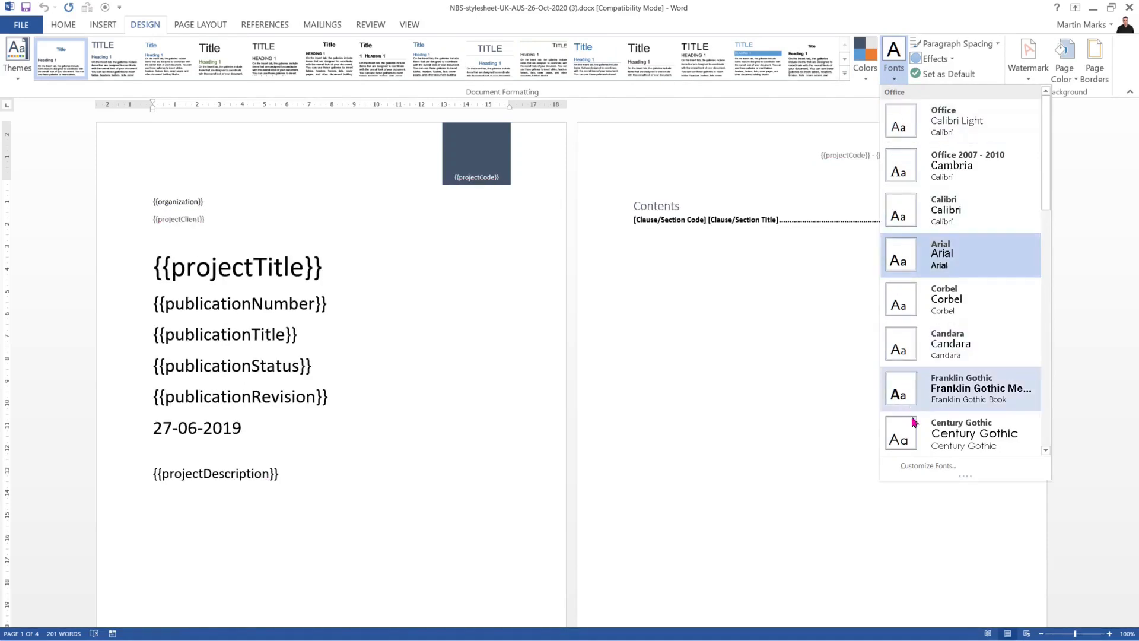
{"action": "left_click", "coordinate": [913, 466]}
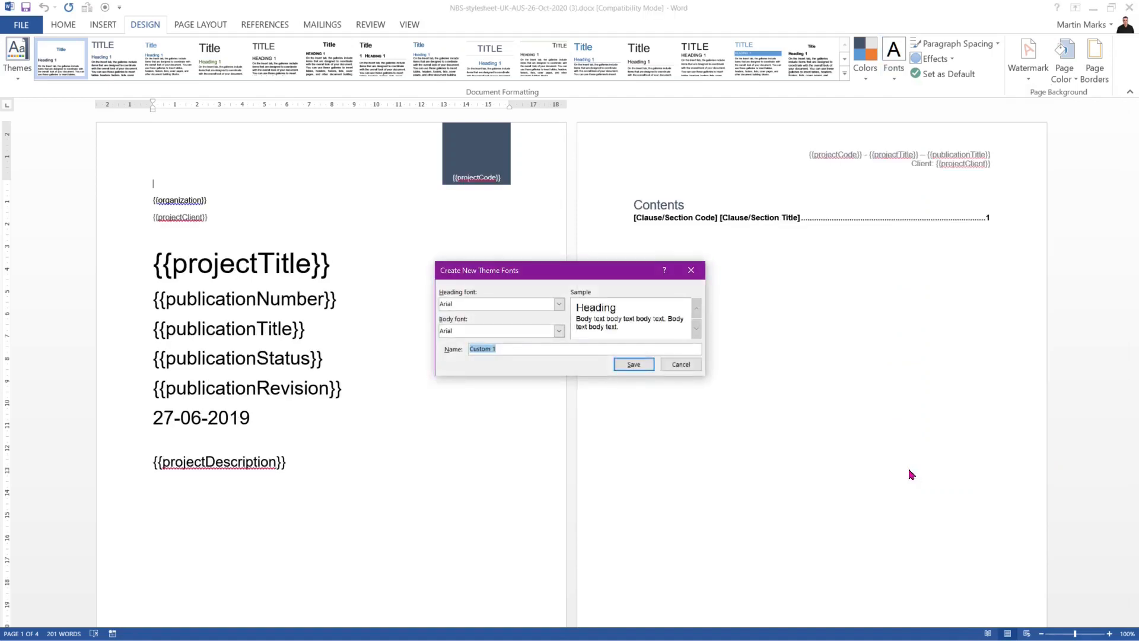
{"action": "left_click", "coordinate": [560, 304]}
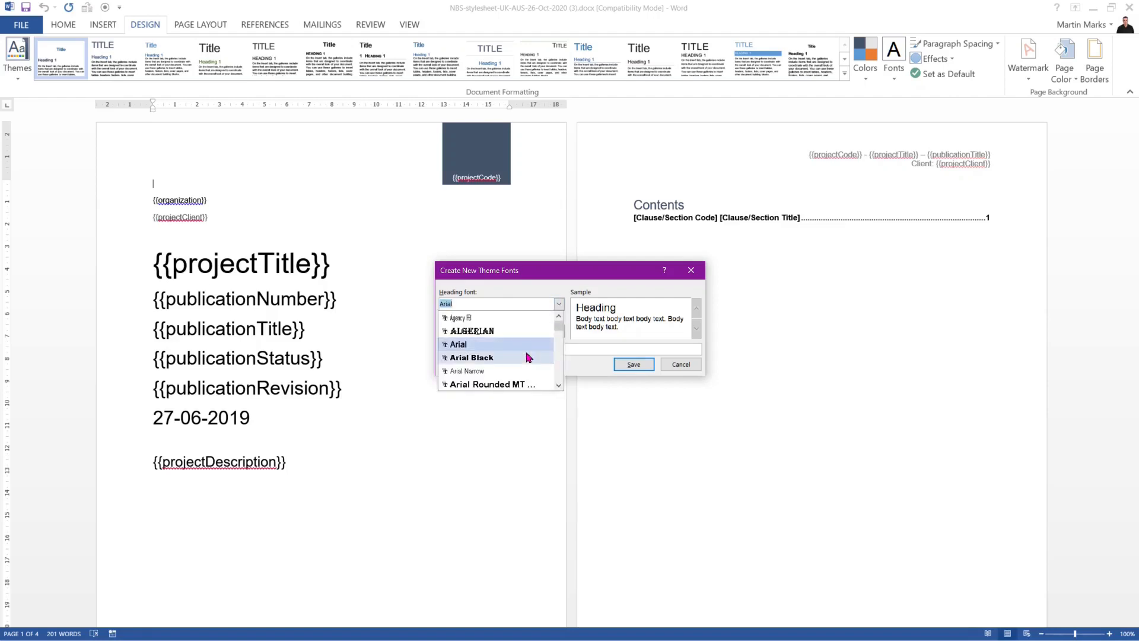
{"action": "scroll", "coordinate": [527, 357], "scroll_direction": "down", "scroll_amount": 1}
{"action": "scroll", "coordinate": [527, 357], "scroll_direction": "down", "scroll_amount": 2}
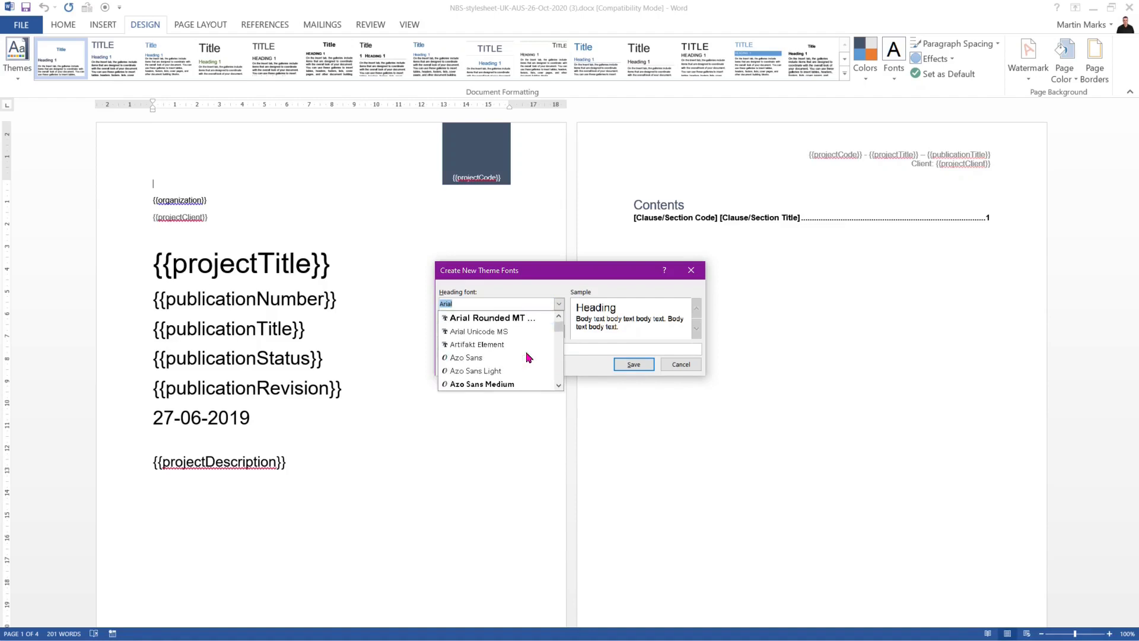
{"action": "left_click", "coordinate": [517, 385]}
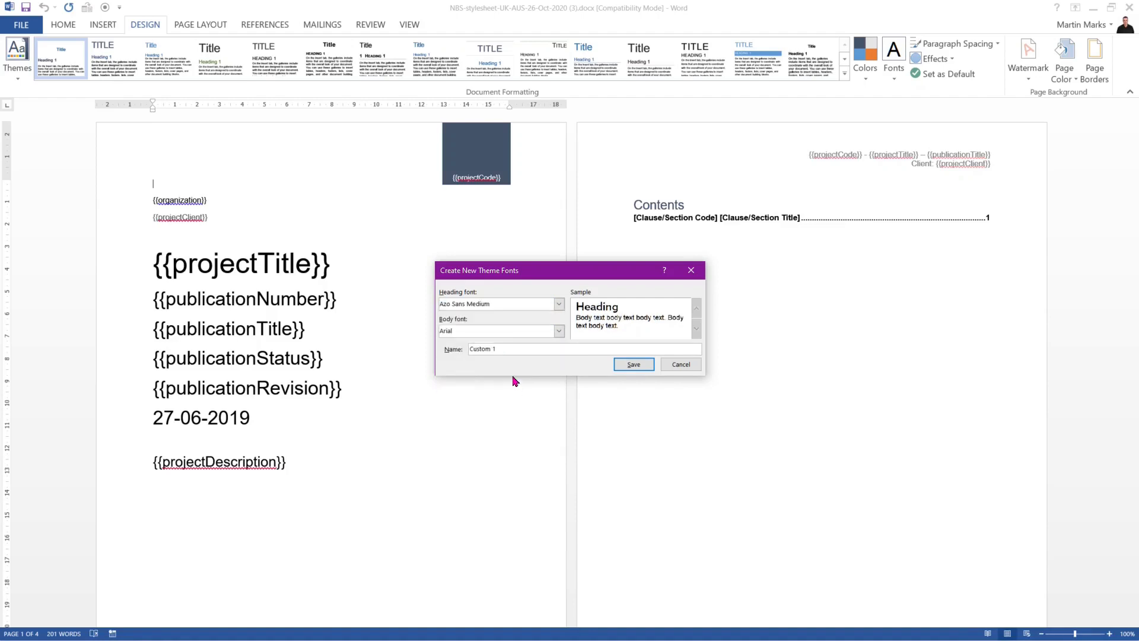
Set the body font to Azo Sans and save the theme font set as NBS.
{"action": "left_click", "coordinate": [558, 330]}
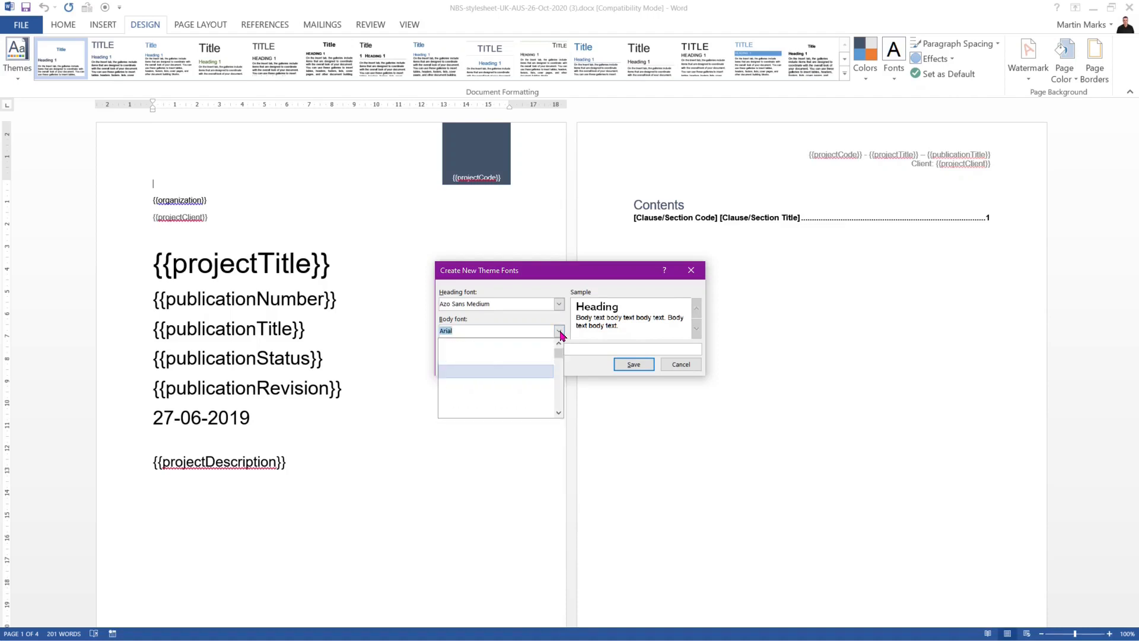
{"action": "scroll", "coordinate": [522, 380], "scroll_direction": "down", "scroll_amount": 3}
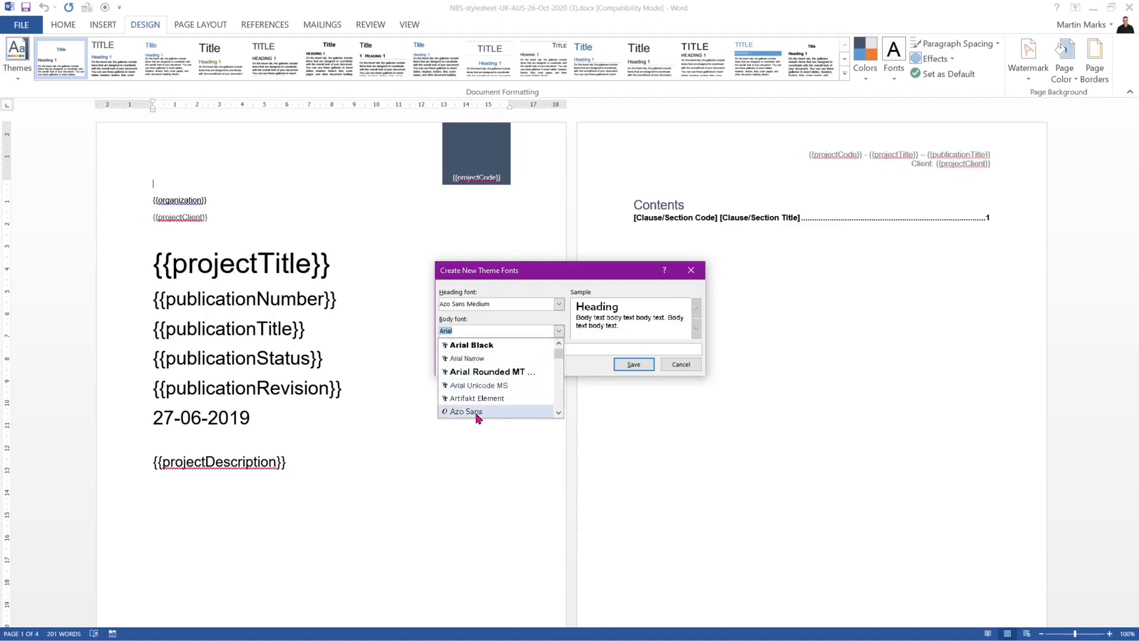
{"action": "left_click", "coordinate": [466, 412]}
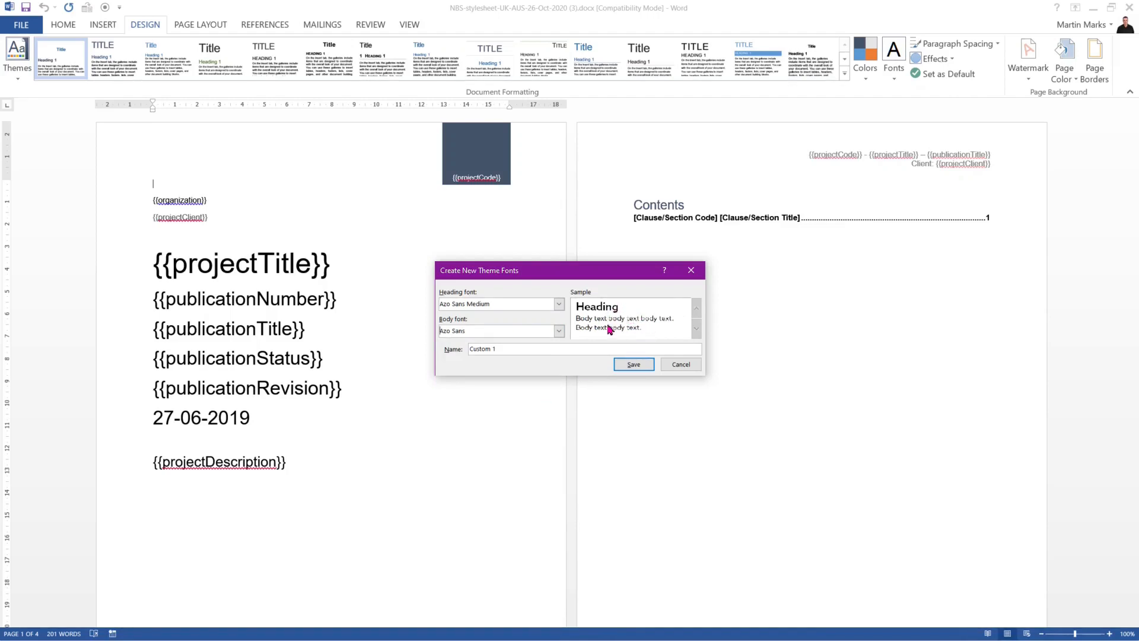
{"action": "left_click_drag", "start_coordinate": [512, 349], "coordinate": [458, 350]}
{"action": "type", "text": "NBS"}
{"action": "left_click", "coordinate": [635, 366]}
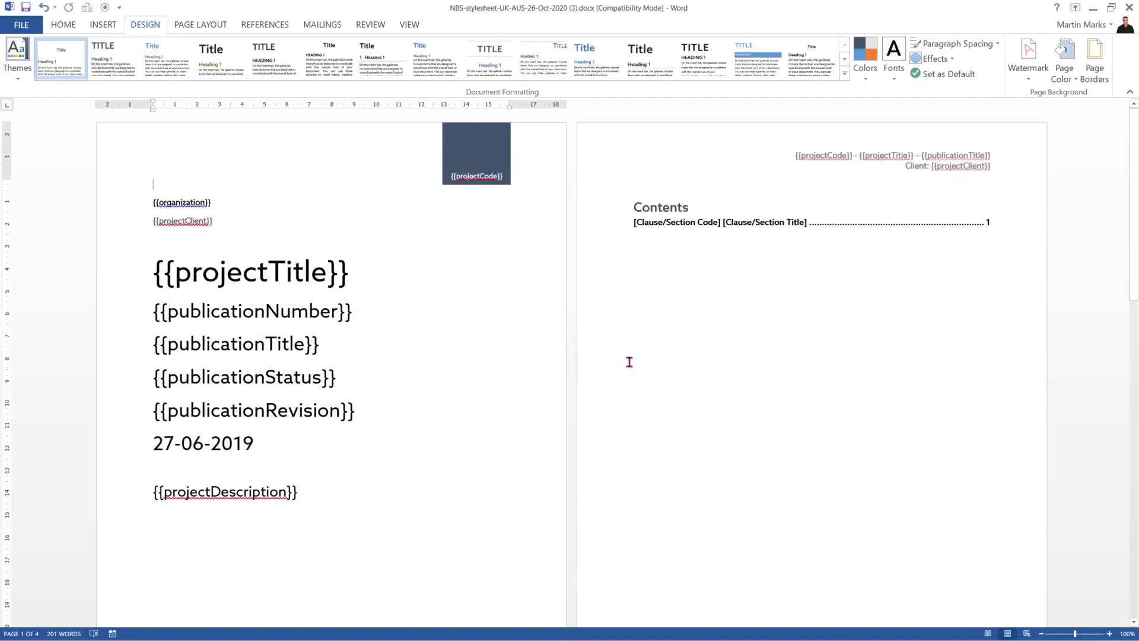
{"action": "left_click", "coordinate": [287, 280]}
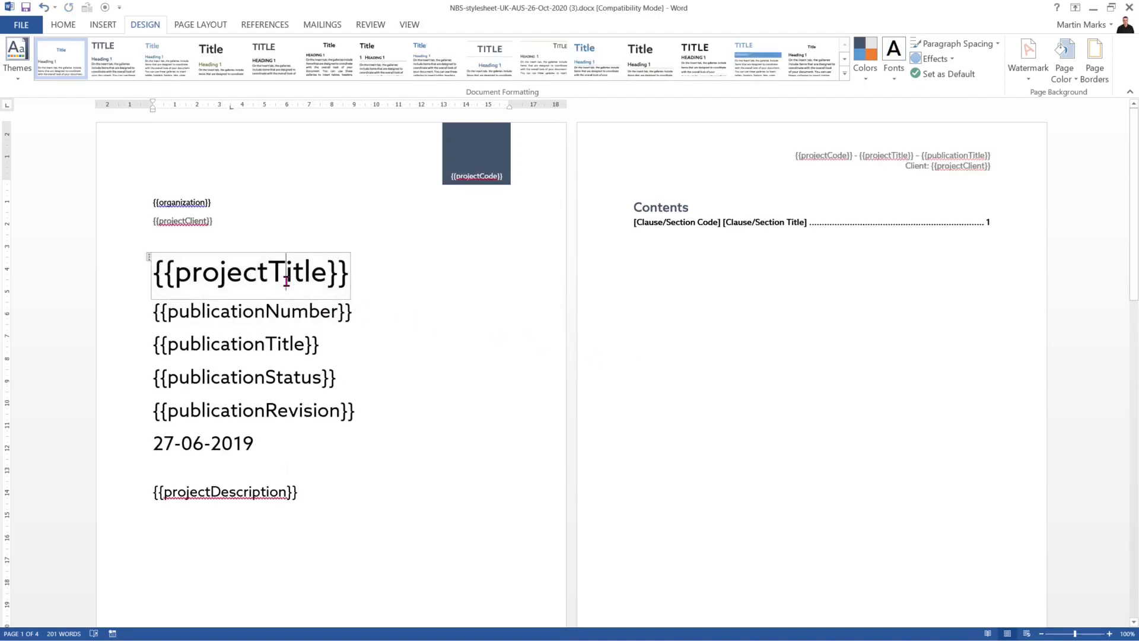
{"action": "left_click_drag", "start_coordinate": [277, 277], "coordinate": [262, 277]}
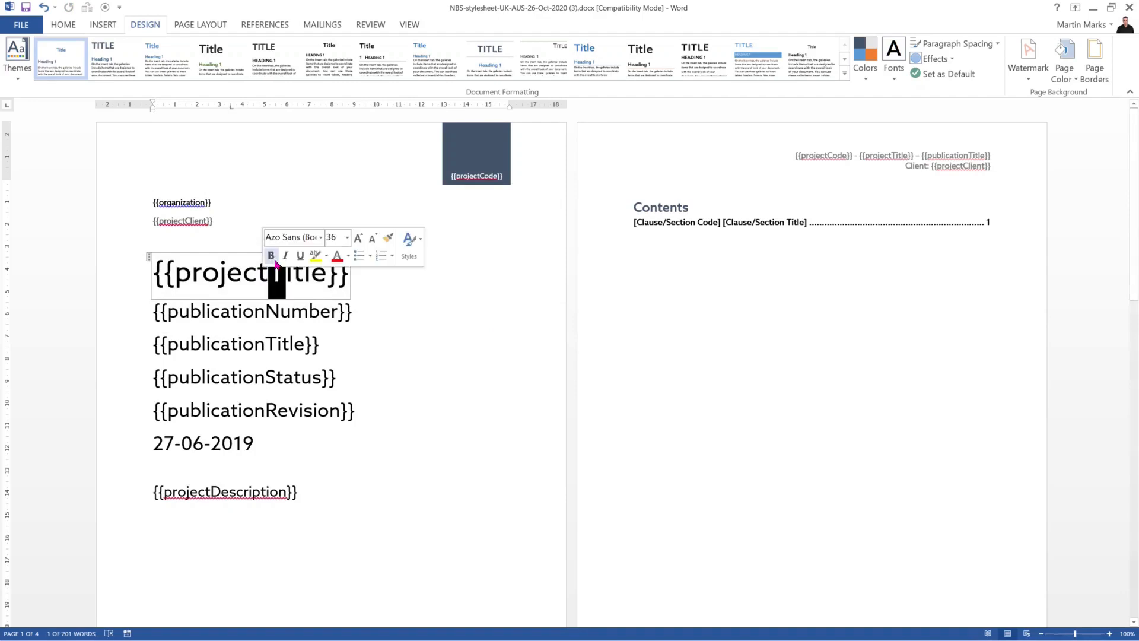
{"action": "left_click", "coordinate": [63, 27]}
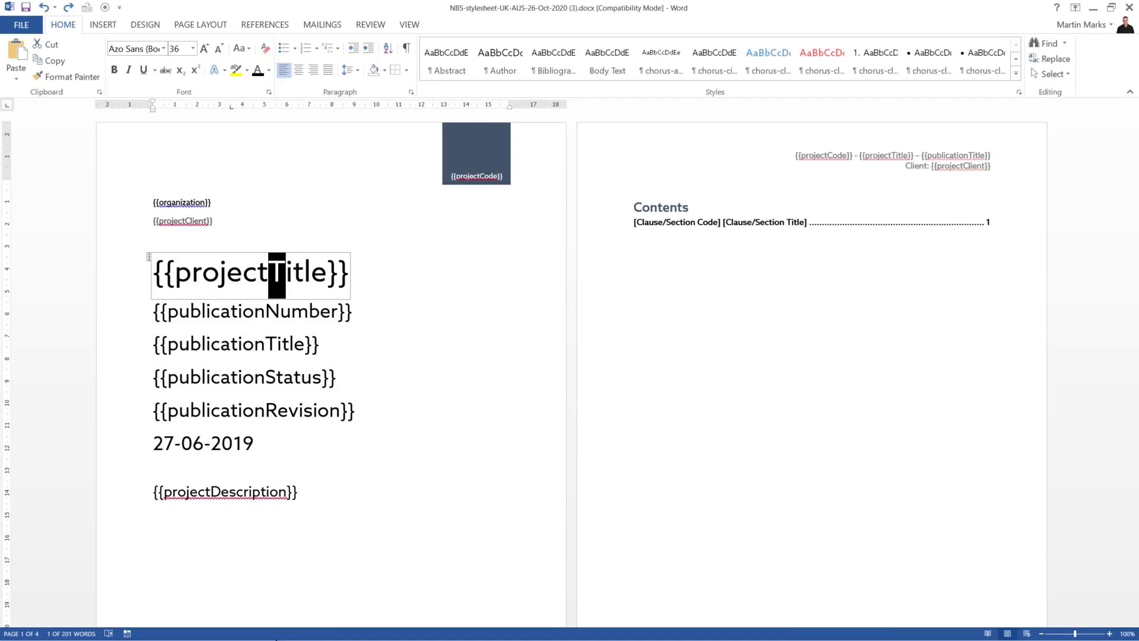
Start a new page after the cover's {{projectDescription}} placeholder and enter the heading "Document Control Sheet" with an empty line below it.
{"action": "left_click", "coordinate": [343, 492]}
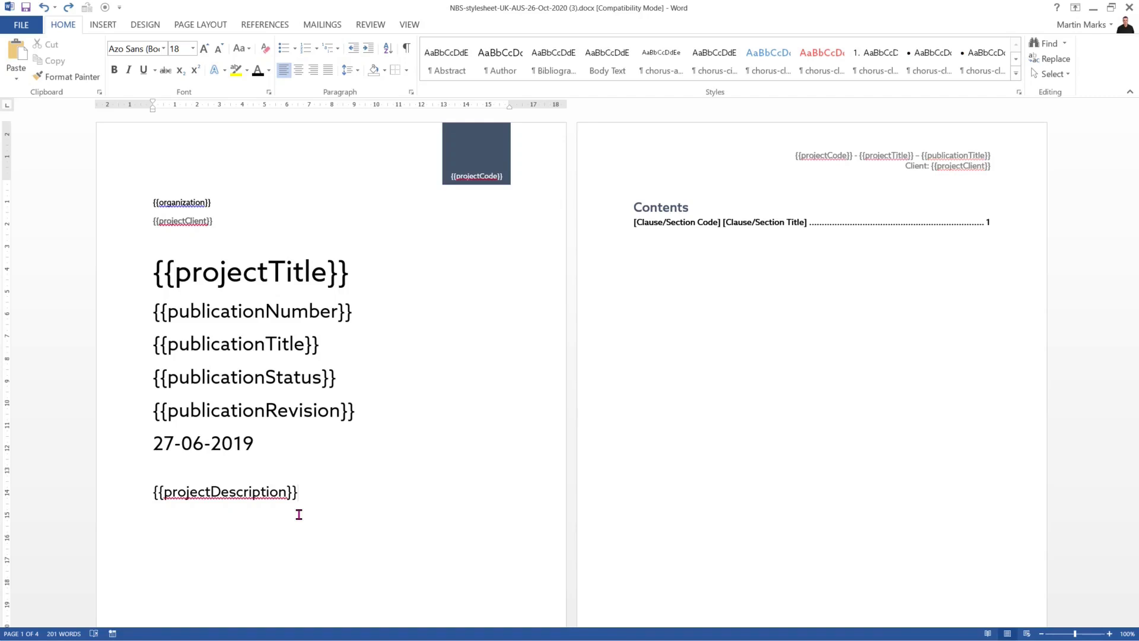
{"action": "key", "text": "ctrl+Return"}
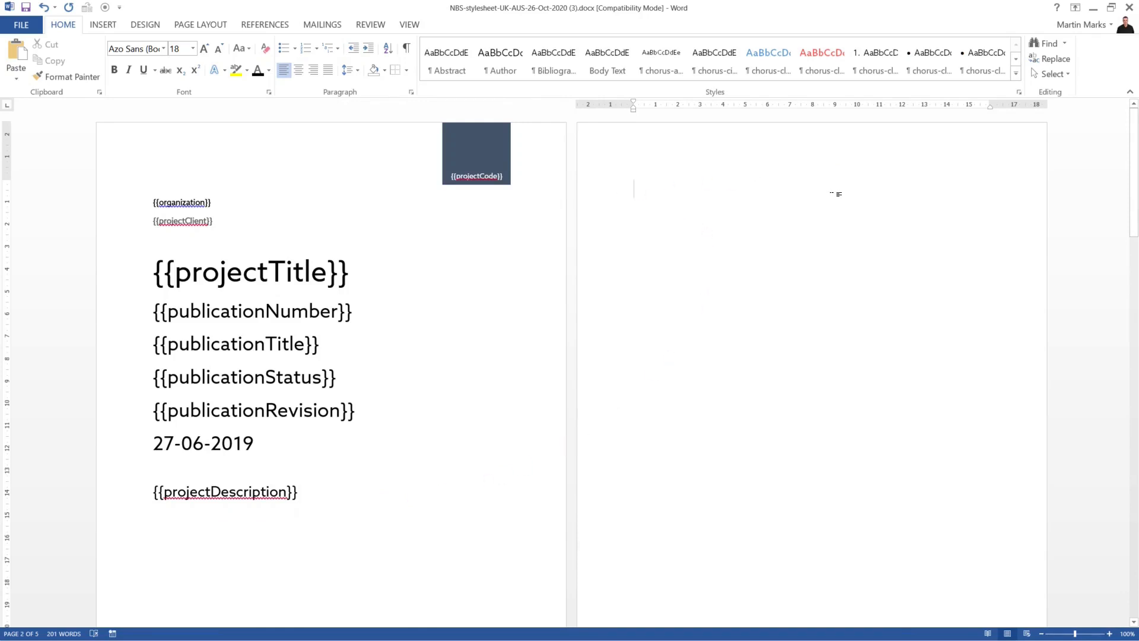
{"action": "type", "text": "Docum"}
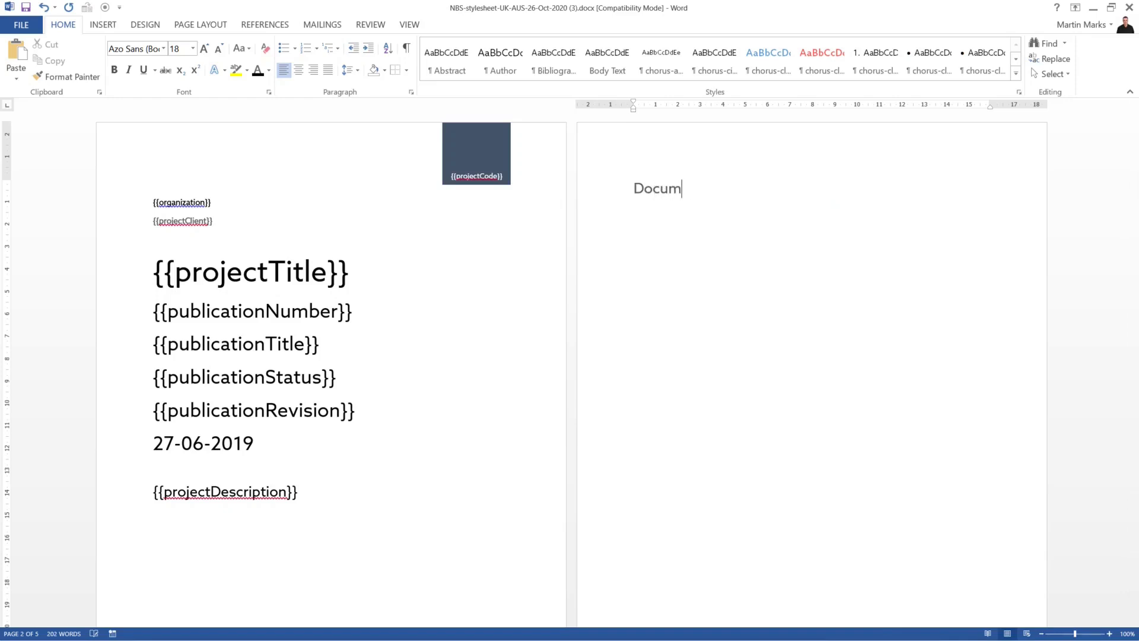
{"action": "type", "text": "ent Control Sheet"}
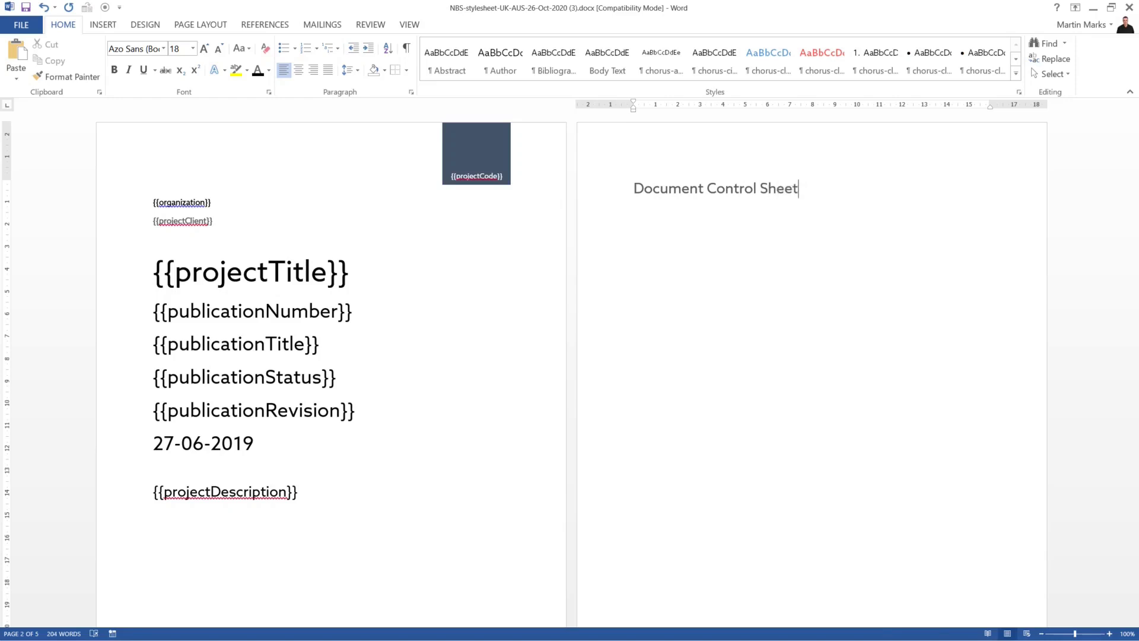
{"action": "key", "text": "Return"}
Set the "Document Control Sheet" heading's font colour to a custom RGB value of 89, 45, 95.
{"action": "left_click", "coordinate": [604, 192]}
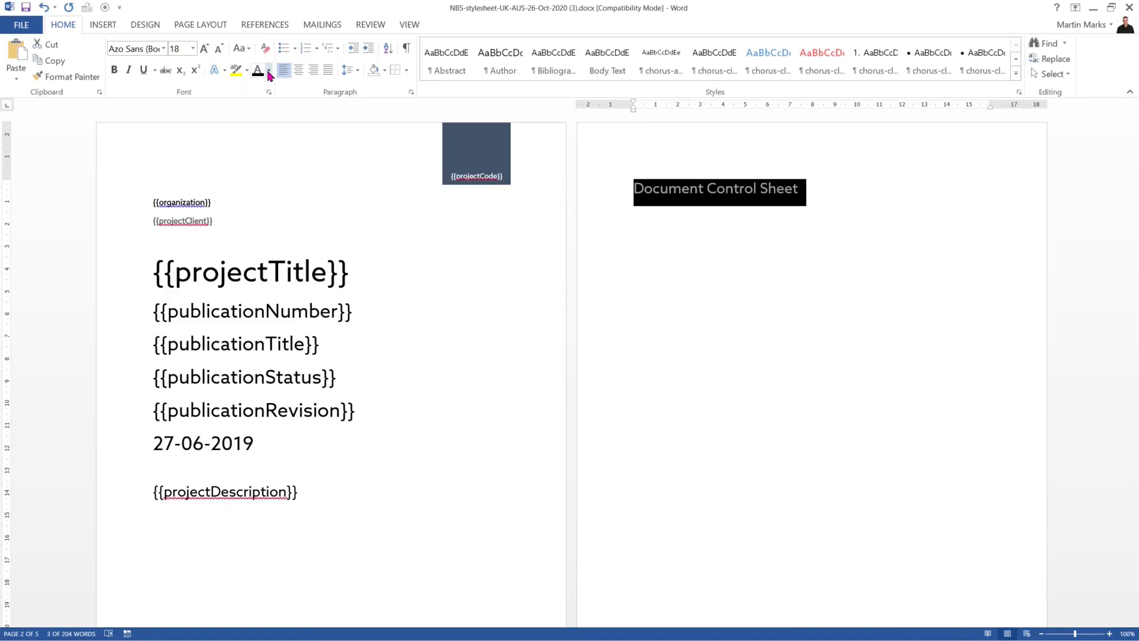
{"action": "left_click", "coordinate": [269, 71]}
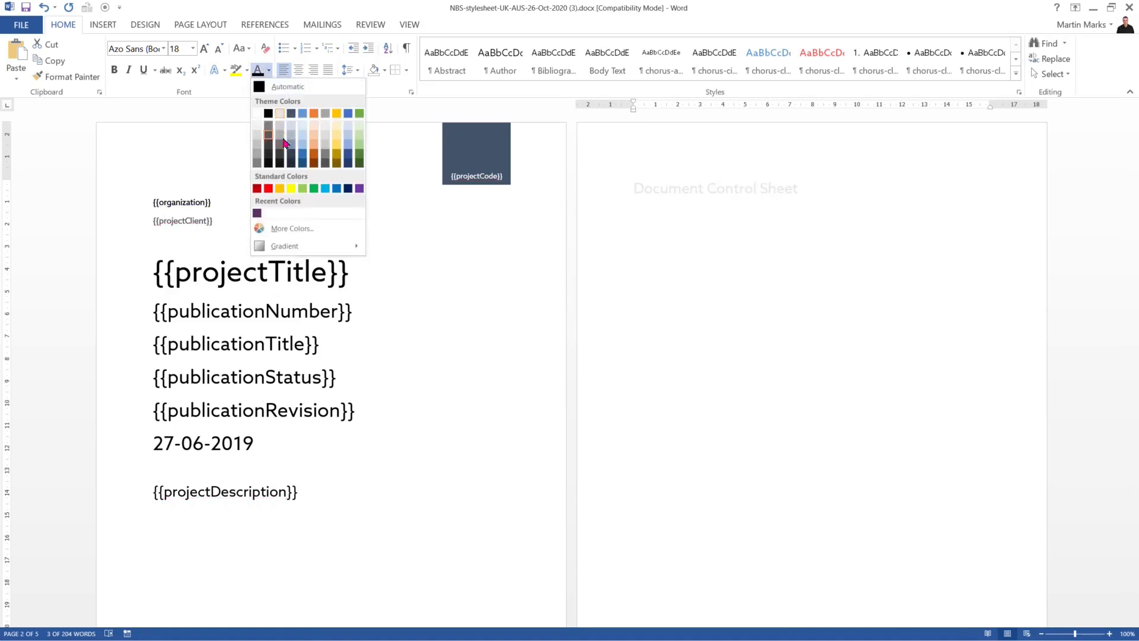
{"action": "left_click", "coordinate": [283, 229]}
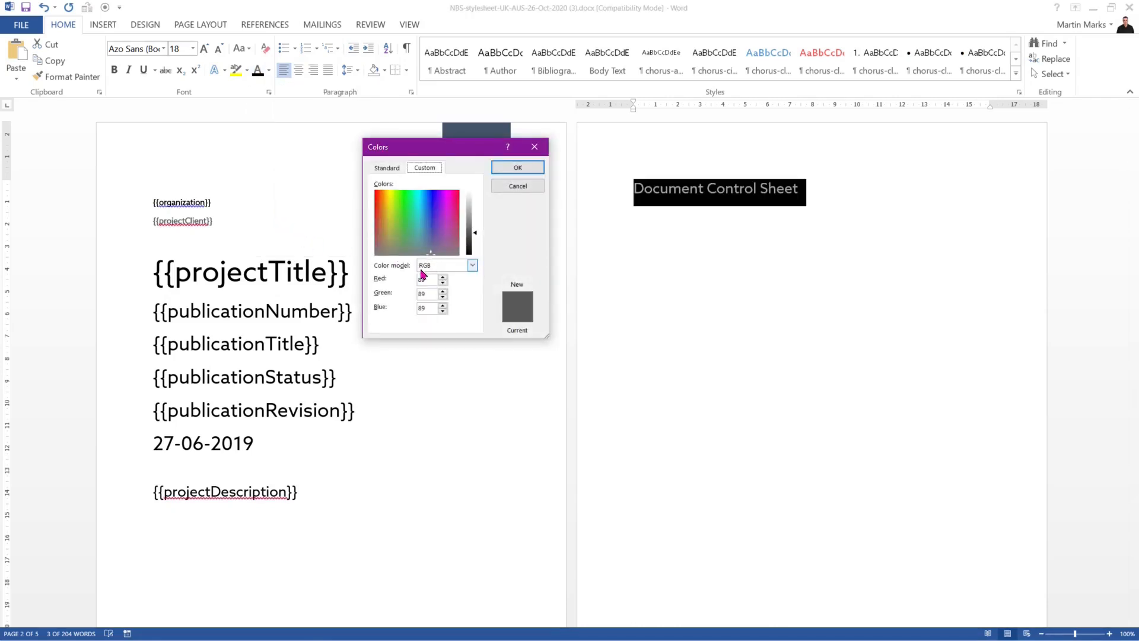
{"action": "left_click_drag", "start_coordinate": [430, 279], "coordinate": [415, 276]}
{"action": "type", "text": "89"}
{"action": "key", "text": "Tab"}
{"action": "type", "text": "45"}
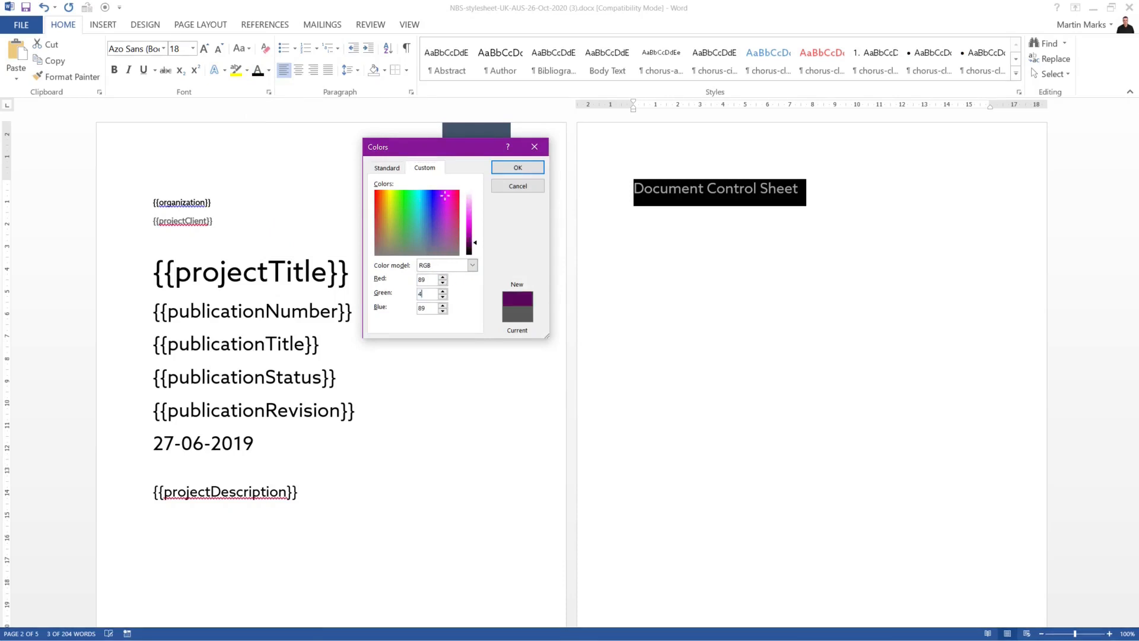
{"action": "key", "text": "Tab"}
{"action": "type", "text": "95"}
{"action": "left_click", "coordinate": [522, 169]}
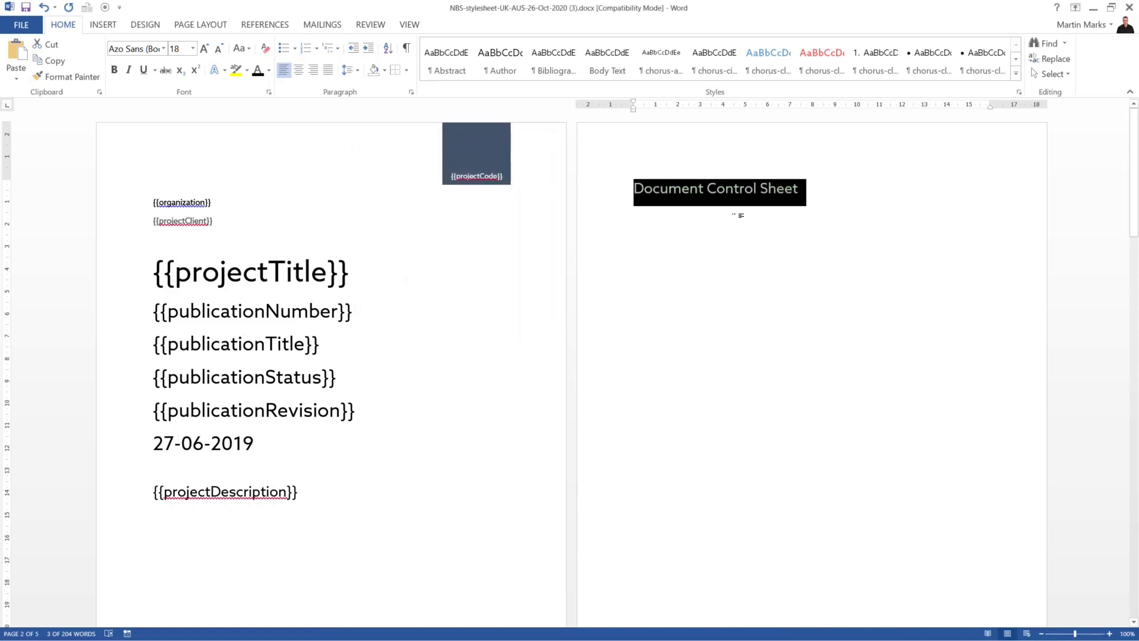
{"action": "left_click", "coordinate": [853, 183]}
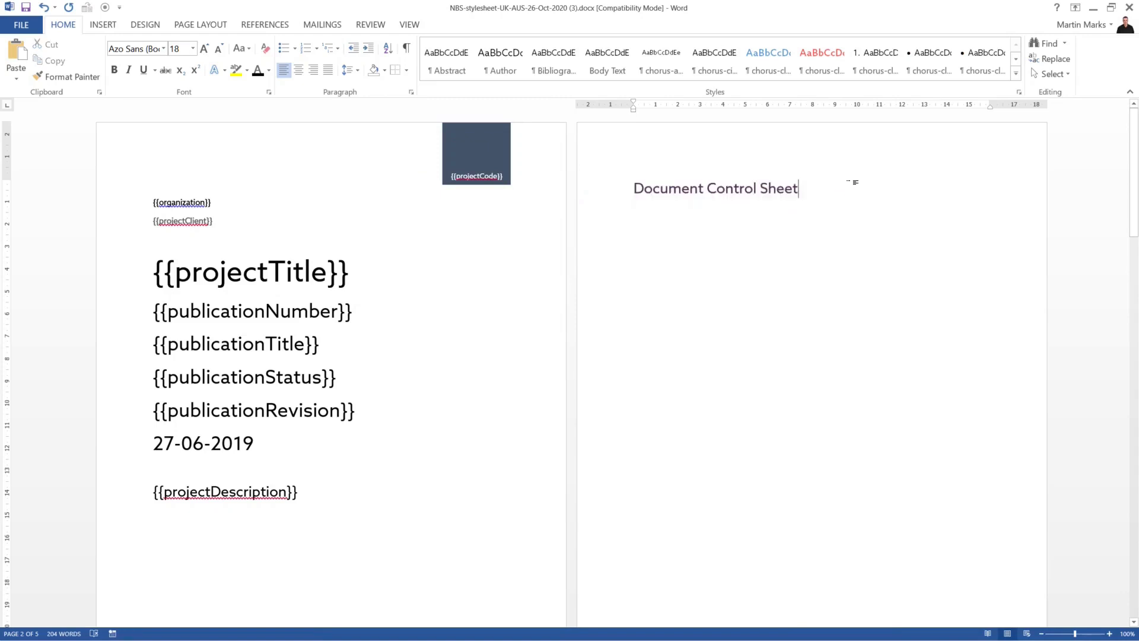
Enlarge the "Document Control Sheet" heading to a font size of 36.
{"action": "left_click", "coordinate": [586, 194]}
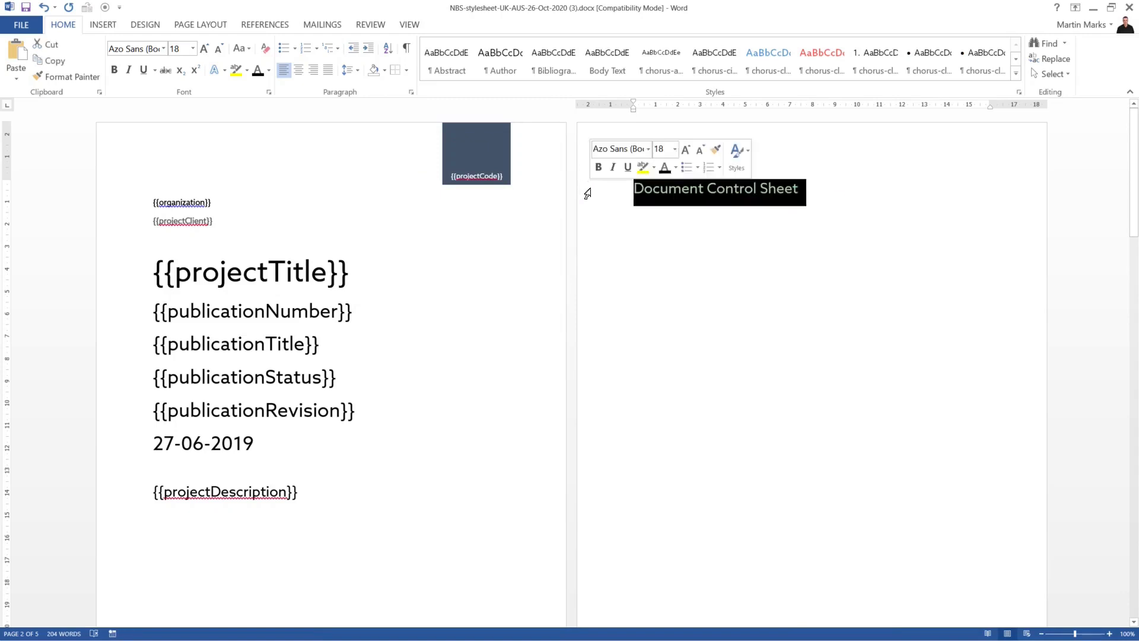
{"action": "left_click", "coordinate": [205, 50]}
{"action": "left_click", "coordinate": [205, 50]}
{"action": "left_click", "coordinate": [205, 50]}
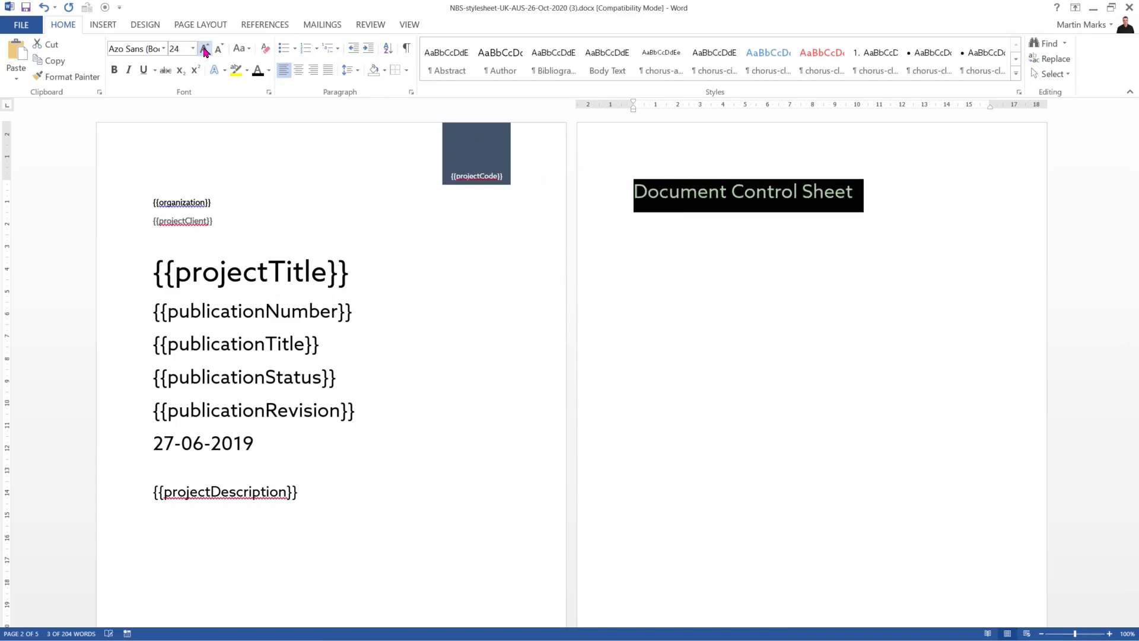
{"action": "left_click", "coordinate": [205, 50]}
{"action": "left_click", "coordinate": [205, 50]}
{"action": "left_click", "coordinate": [205, 50]}
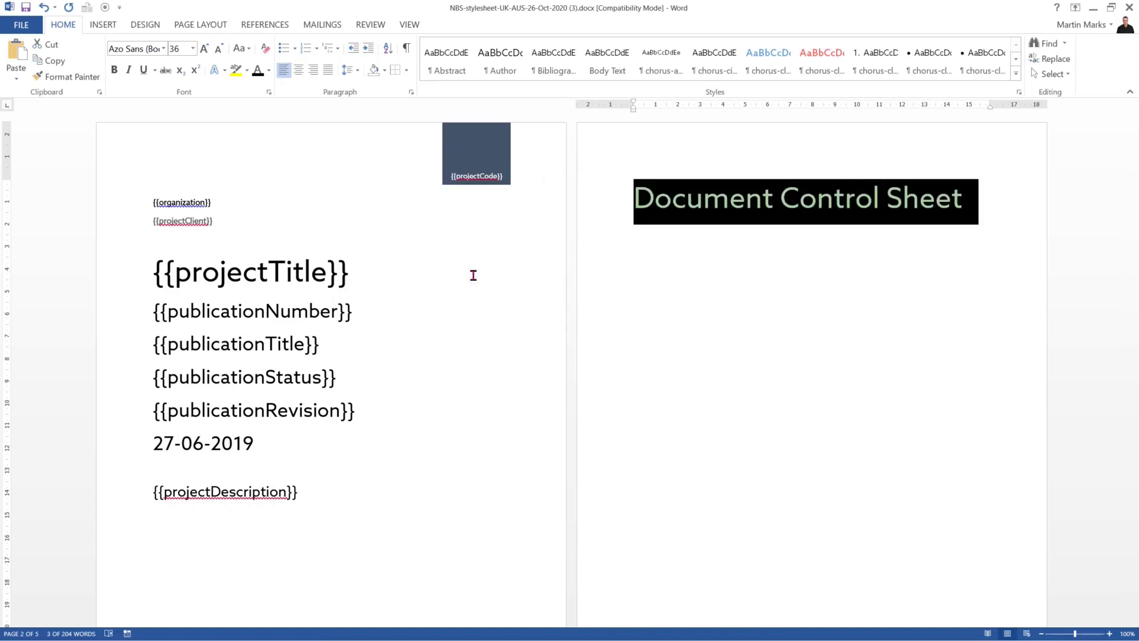
Insert a table with two columns and eight rows below the "Document Control Sheet" heading.
{"action": "left_click", "coordinate": [718, 259]}
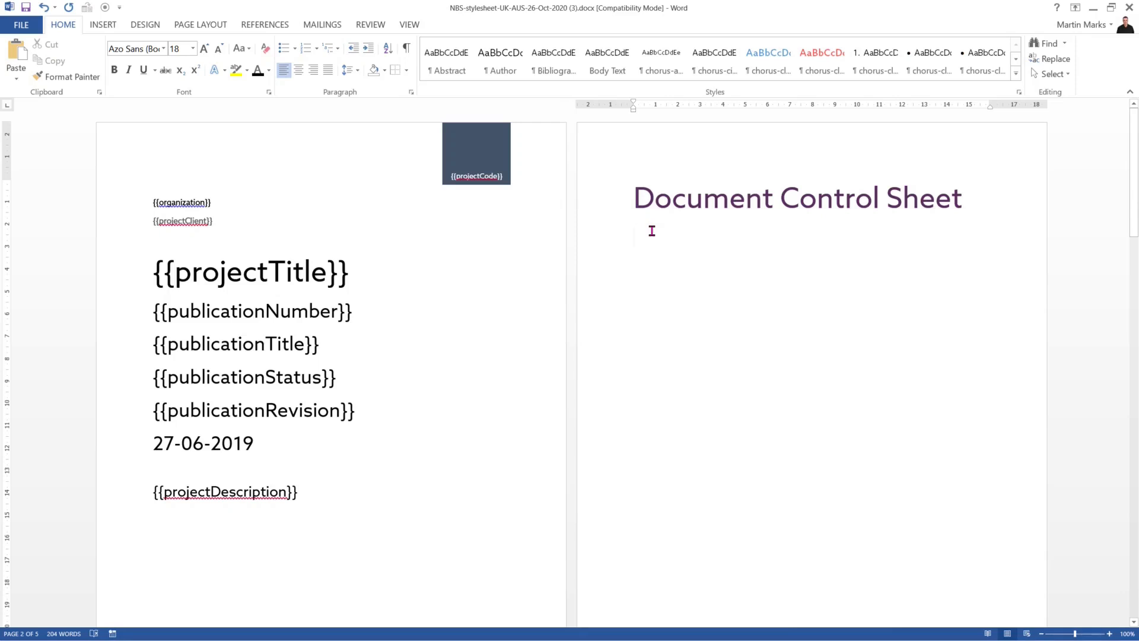
{"action": "left_click", "coordinate": [104, 27]}
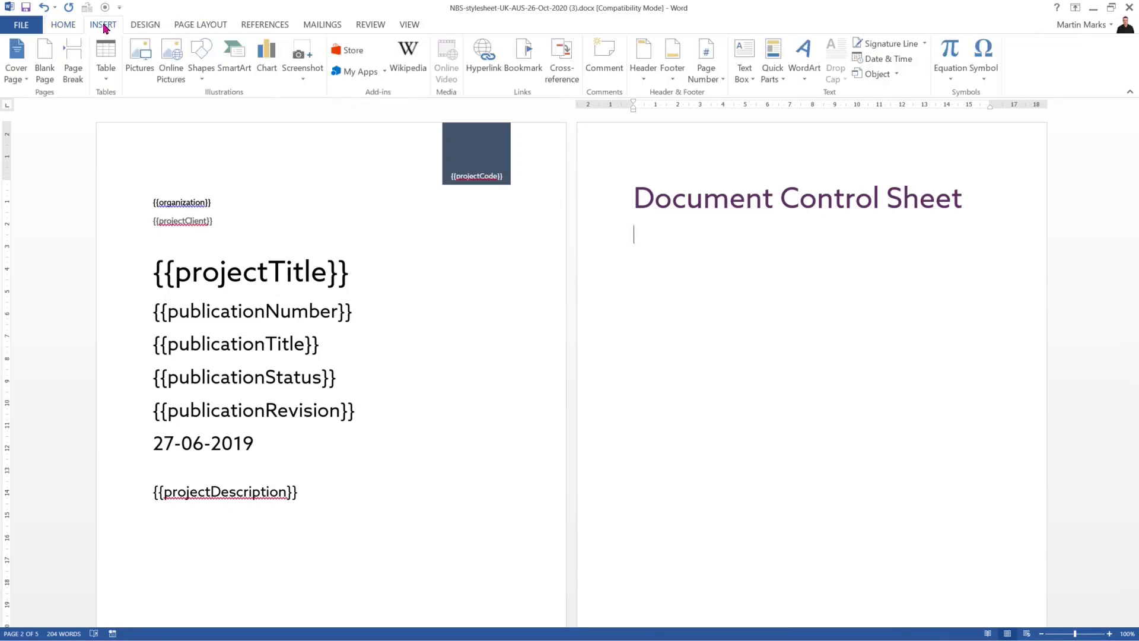
{"action": "left_click", "coordinate": [108, 81]}
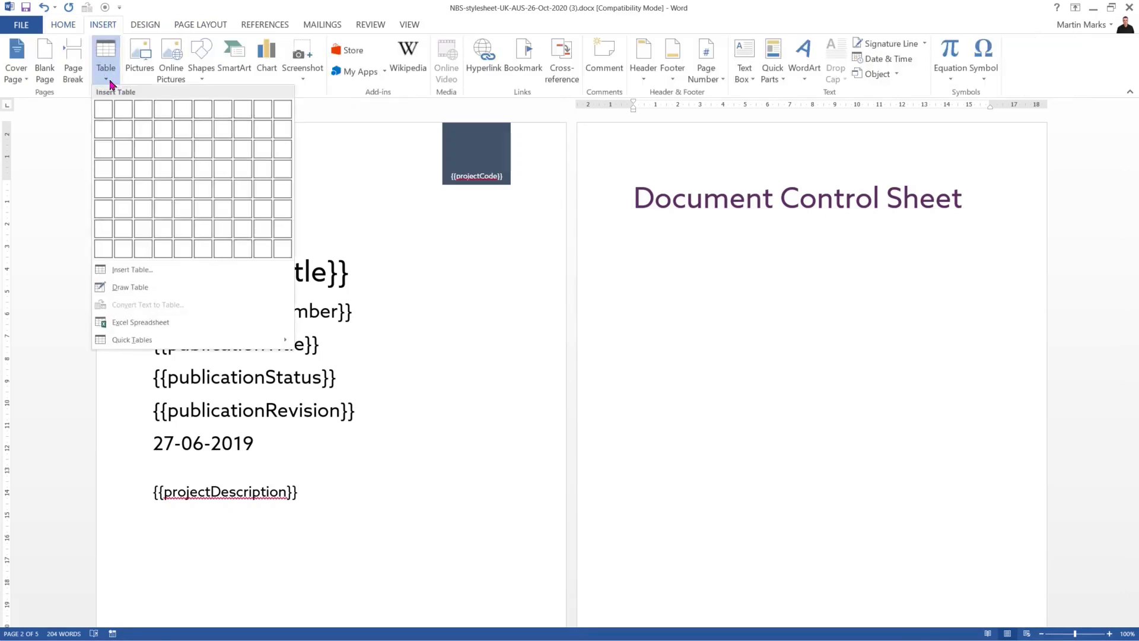
{"action": "left_click", "coordinate": [124, 255]}
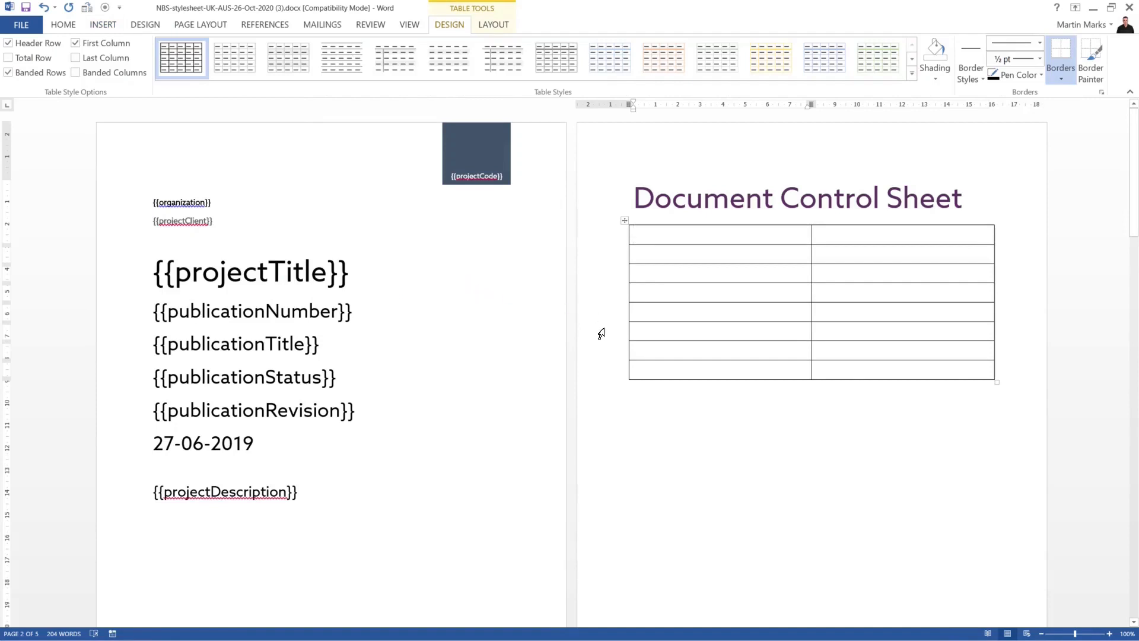
Add three more rows to the table below its seventh row.
{"action": "mouse_move", "coordinate": [615, 316]}
{"action": "left_click_drag", "start_coordinate": [615, 315], "coordinate": [610, 349]}
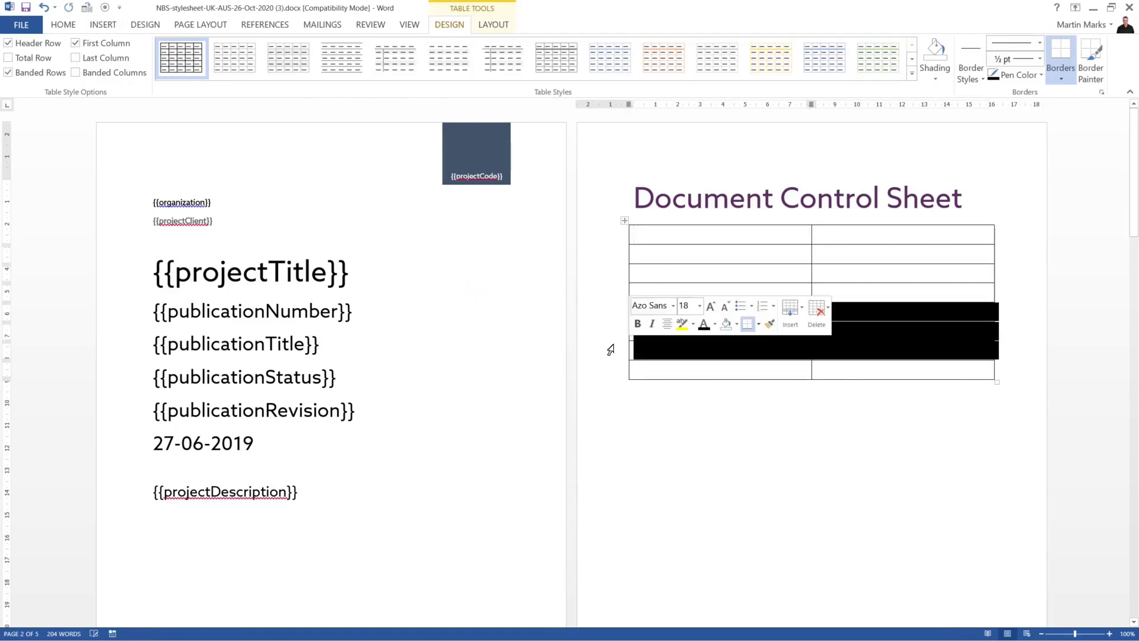
{"action": "left_click", "coordinate": [796, 317]}
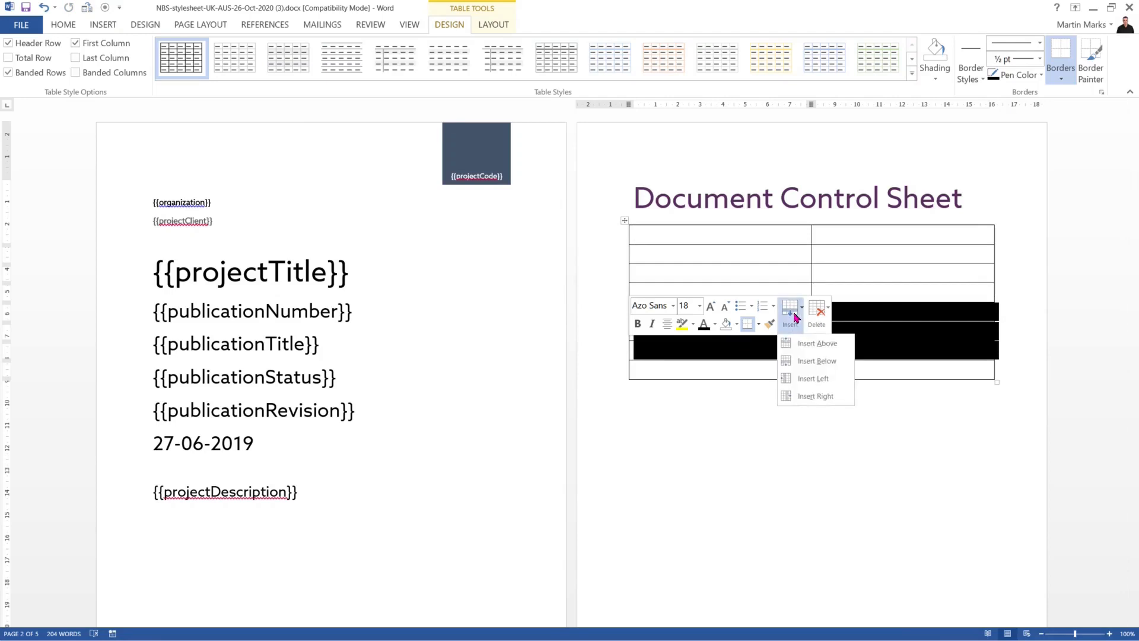
{"action": "left_click", "coordinate": [824, 363]}
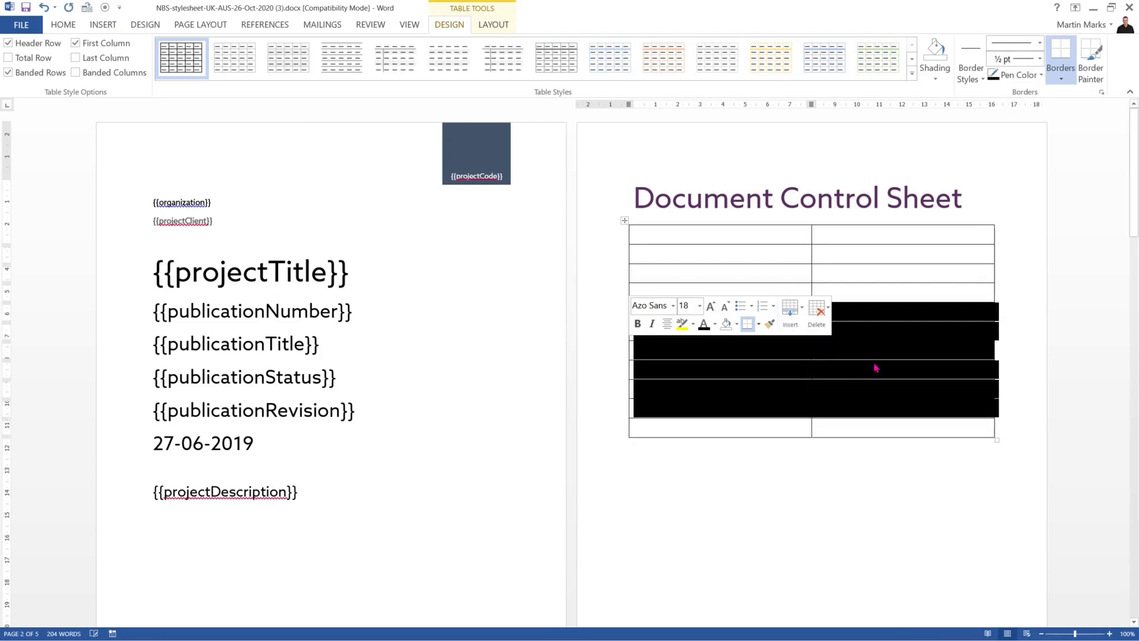
{"action": "left_click", "coordinate": [872, 261]}
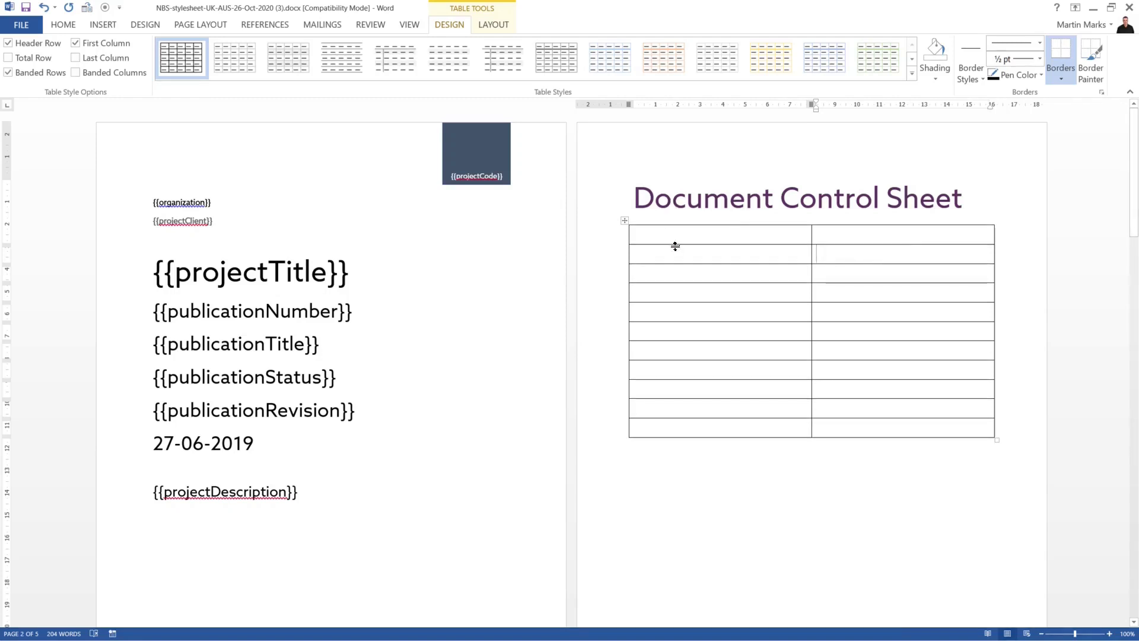
Label the table's first column from the second row down with "Issued by:", "Client:", "Project title:" and "Project code:".
{"action": "left_click", "coordinate": [653, 254]}
{"action": "type", "text": "Issued"}
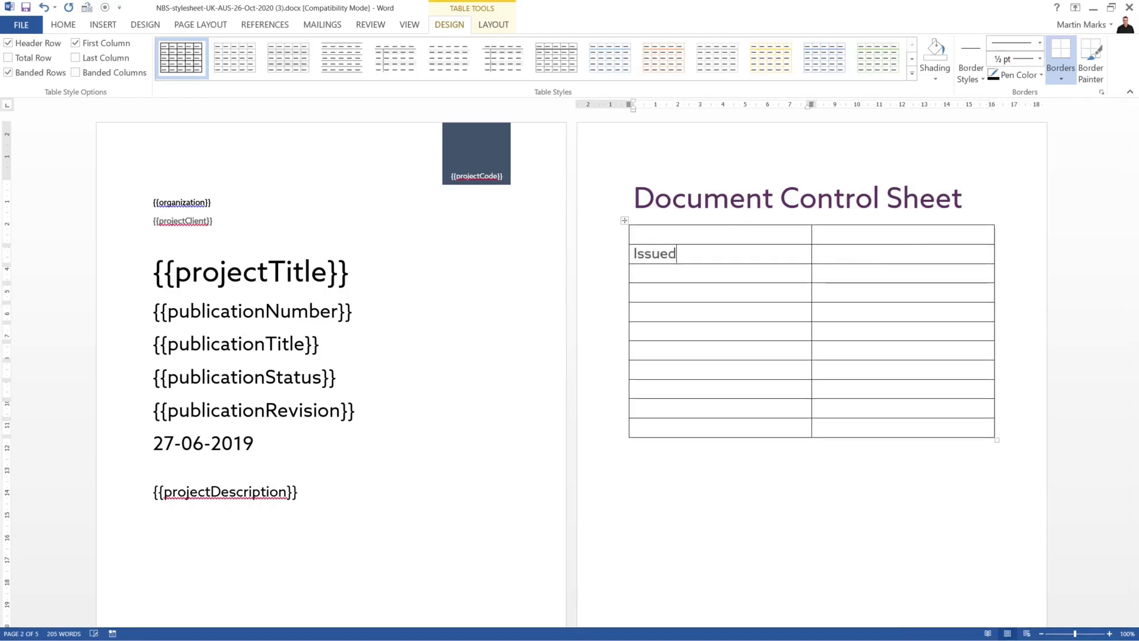
{"action": "type", "text": " by:"}
{"action": "left_click", "coordinate": [687, 276]}
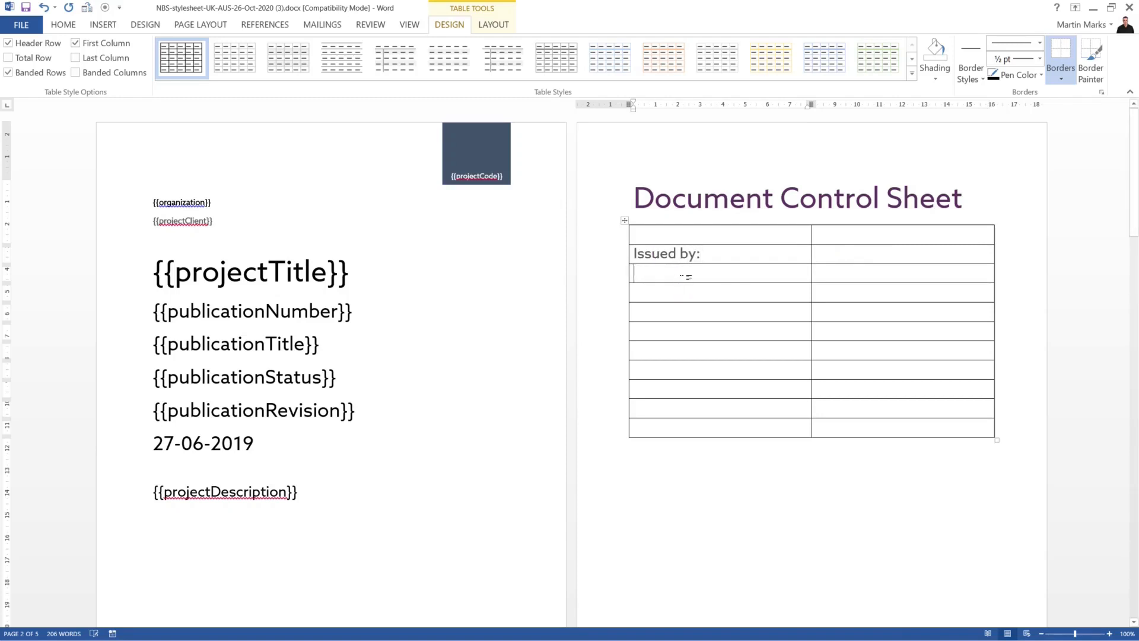
{"action": "type", "text": "Cli"}
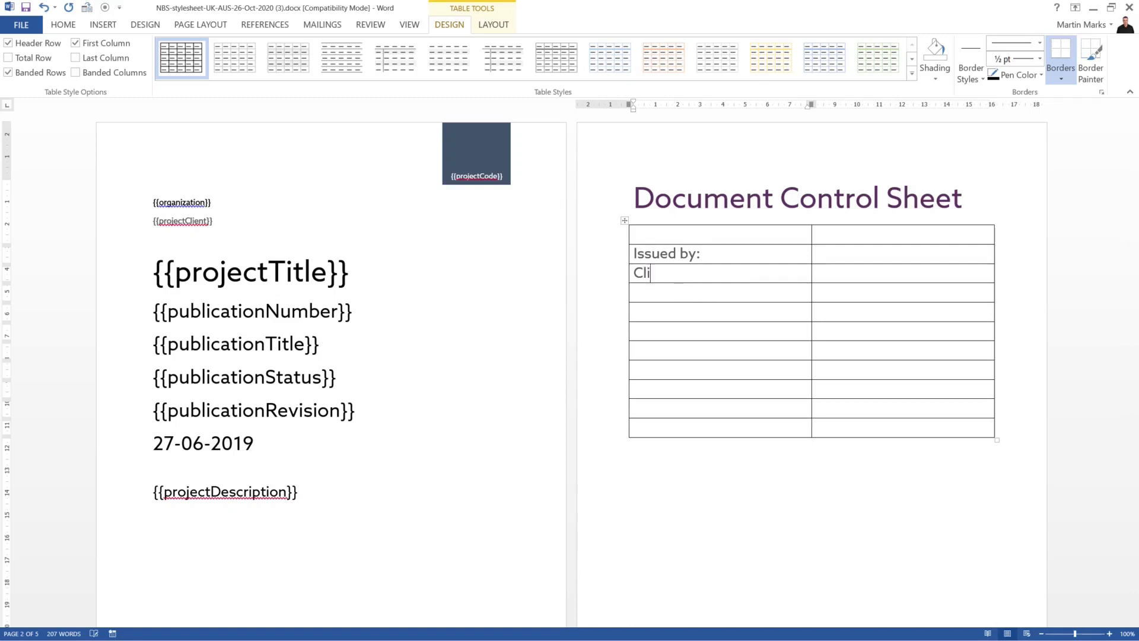
{"action": "type", "text": "ent:"}
{"action": "type", "text": "Project"}
{"action": "type", "text": " title:"}
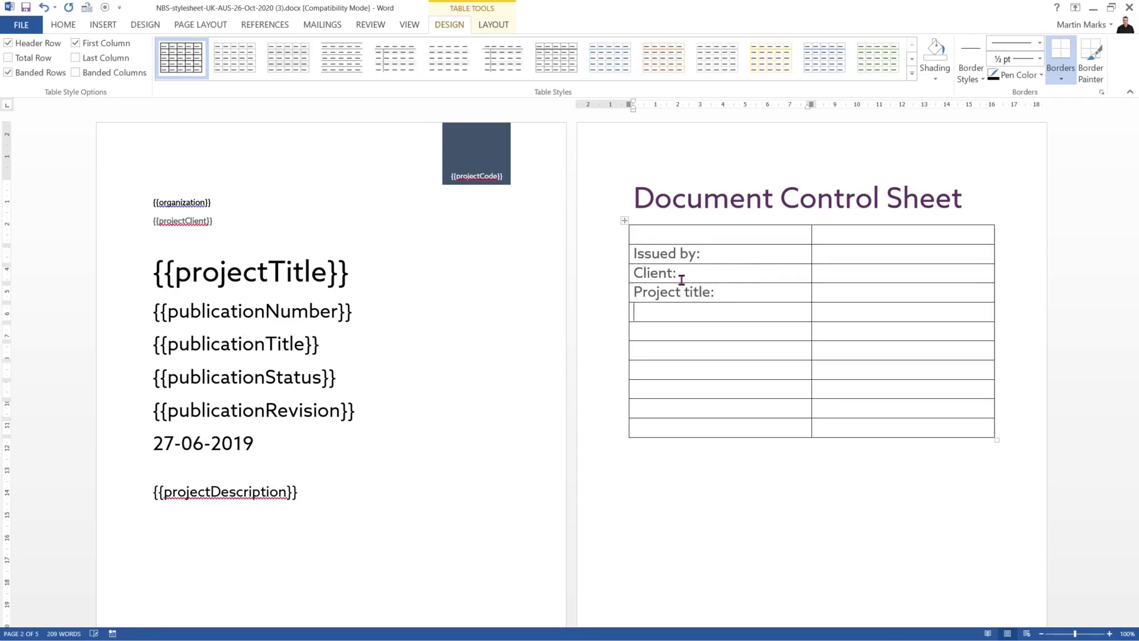
{"action": "type", "text": "Project"}
{"action": "type", "text": " code:"}
Continue the first column's labels with "Publication title:", "Publication number:", "Publication status:" and "Publication revision:".
{"action": "type", "text": "Publi"}
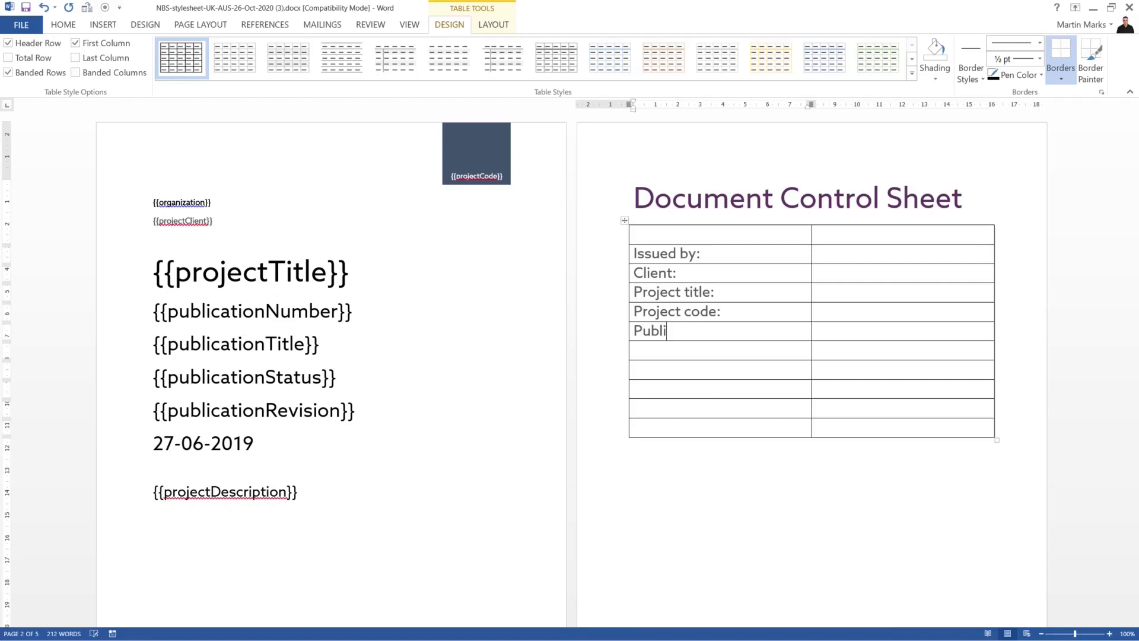
{"action": "type", "text": "cation title:Publi"}
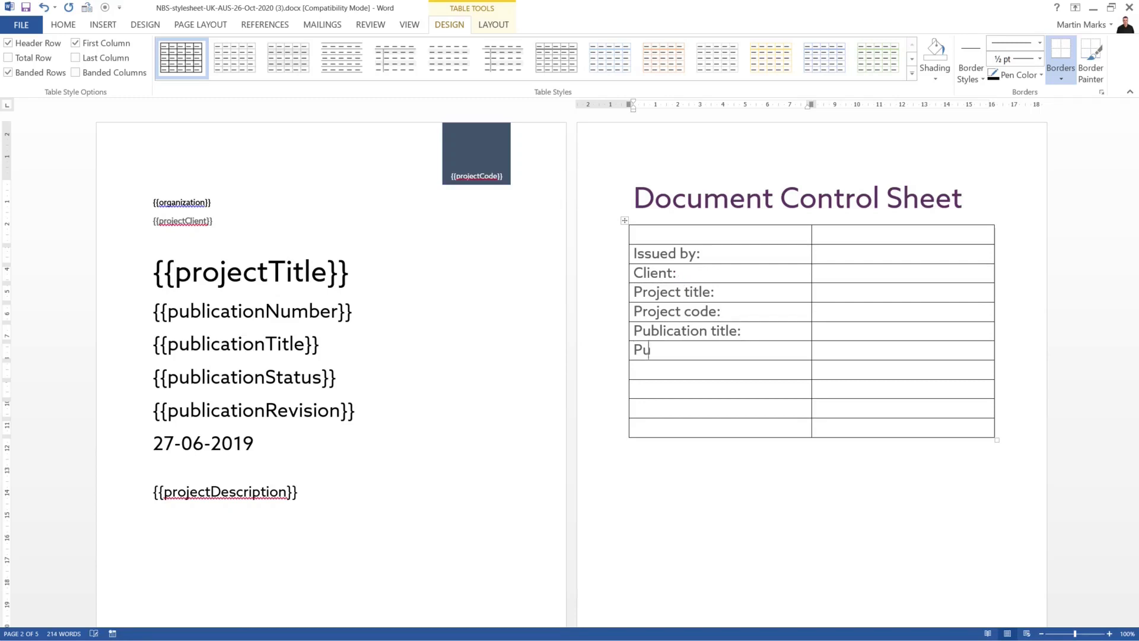
{"action": "type", "text": "cation number:"}
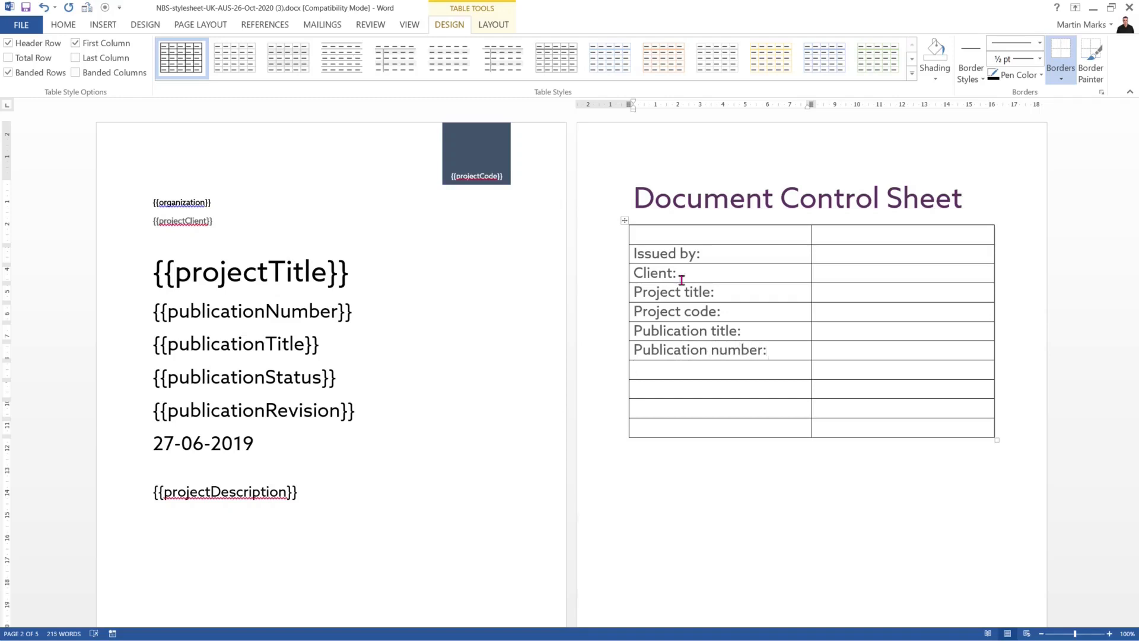
{"action": "type", "text": "Publication sts"}
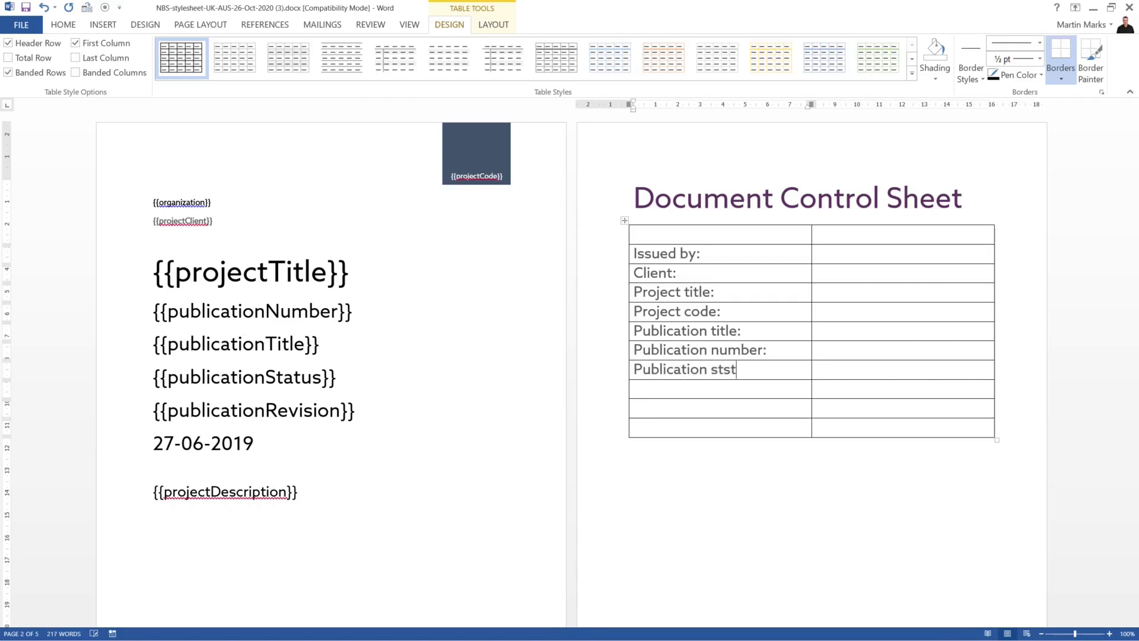
{"action": "type", "text": "t"}
{"action": "key", "text": "BackSpace"}
{"action": "key", "text": "BackSpace"}
{"action": "type", "text": "atus:Publicatio"}
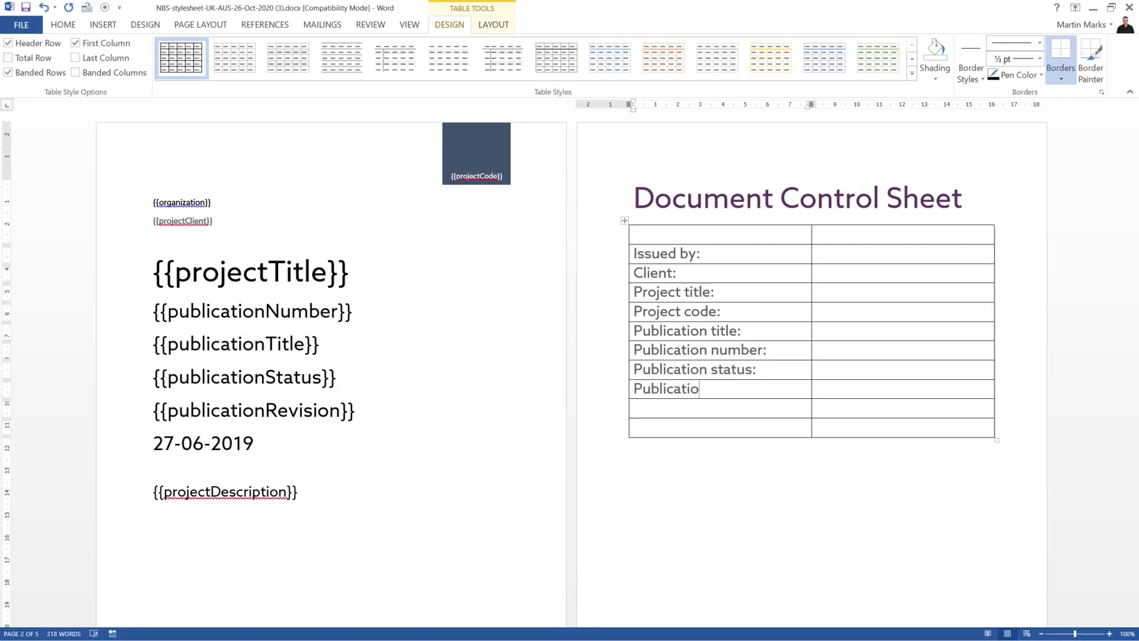
{"action": "type", "text": "n revisions"}
{"action": "key", "text": "BackSpace"}
{"action": "type", "text": ":"}
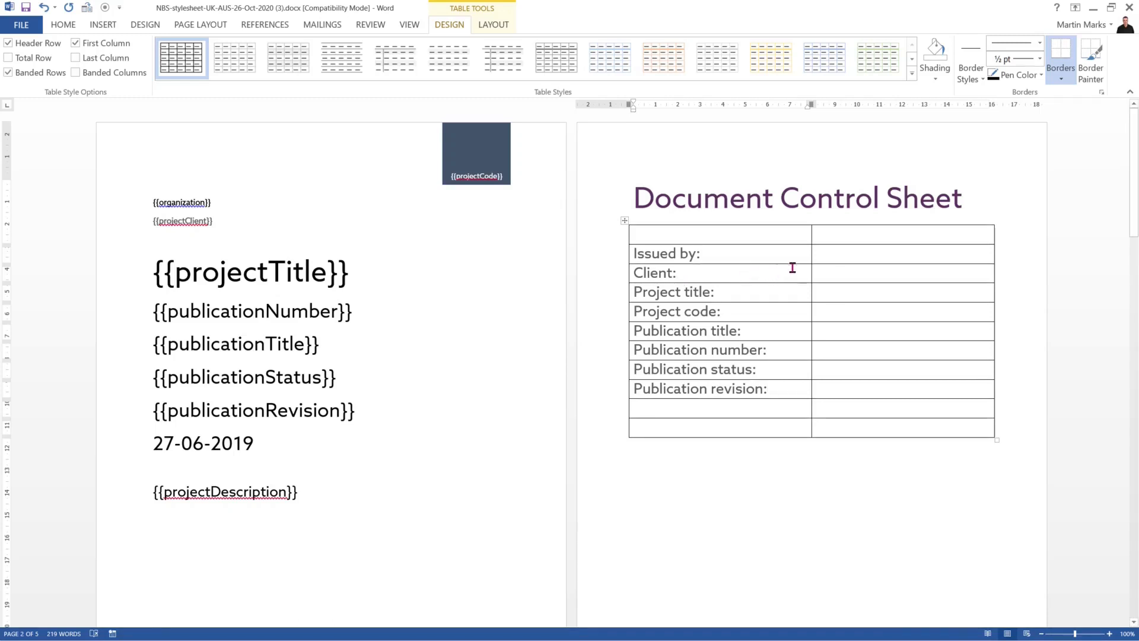
Set the whole control sheet table's text to 12 pt and narrow its first column to fit the labels.
{"action": "left_click", "coordinate": [626, 223]}
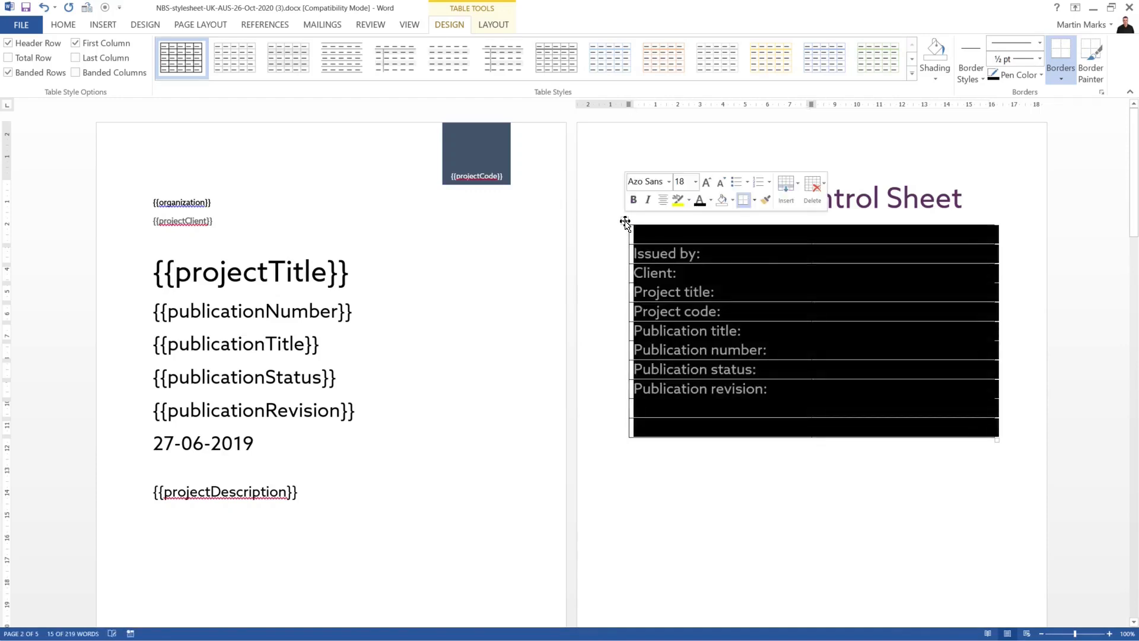
{"action": "left_click", "coordinate": [695, 182]}
{"action": "left_click", "coordinate": [687, 248]}
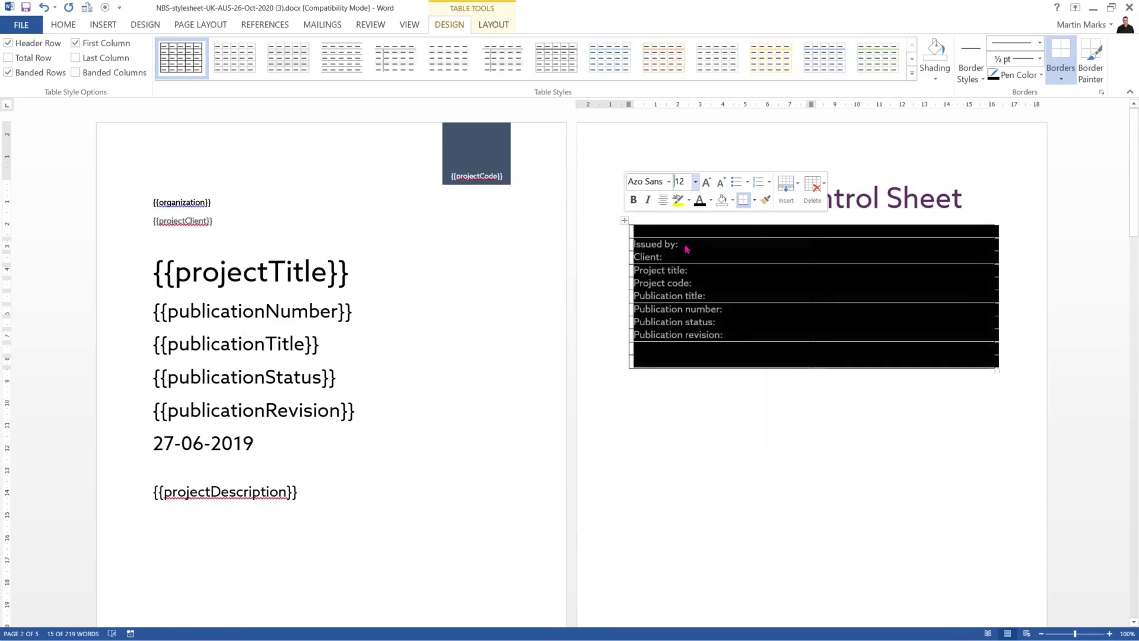
{"action": "left_click", "coordinate": [811, 256]}
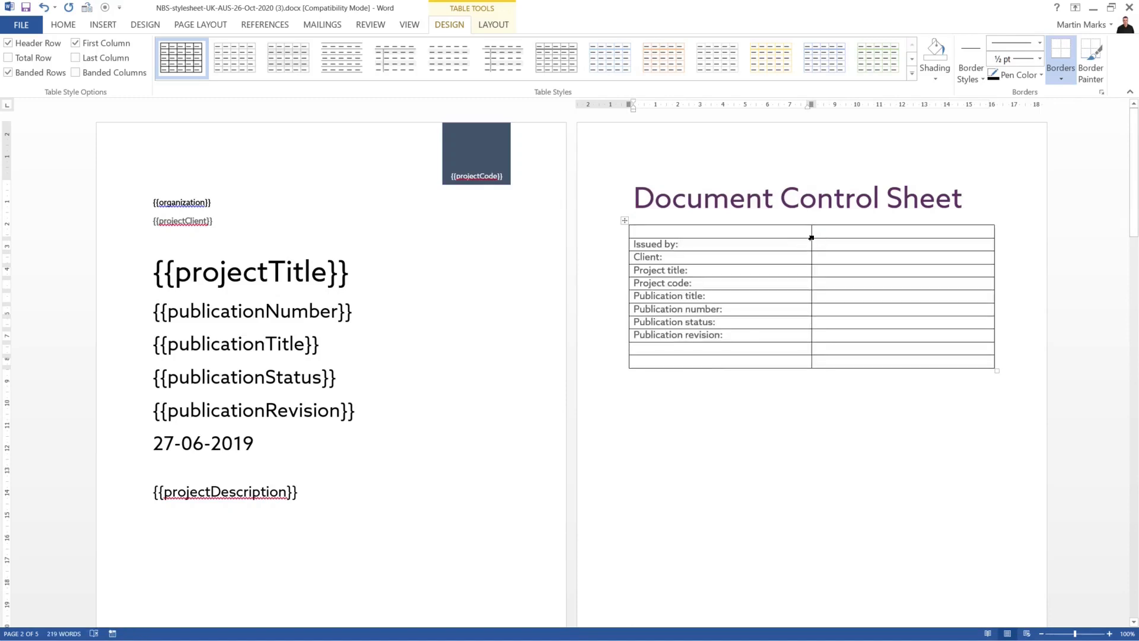
{"action": "left_click_drag", "start_coordinate": [812, 234], "coordinate": [734, 240]}
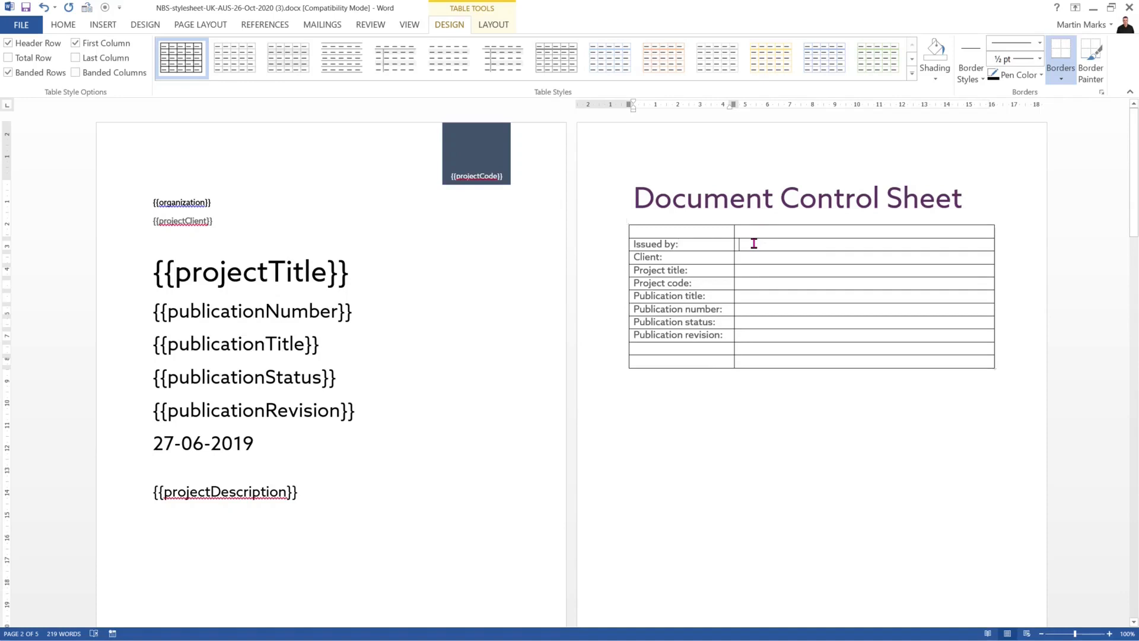
Insert the stored "nbs address" text entry in the second column beside "Issued by:".
{"action": "left_click", "coordinate": [753, 242]}
{"action": "type", "text": "n"}
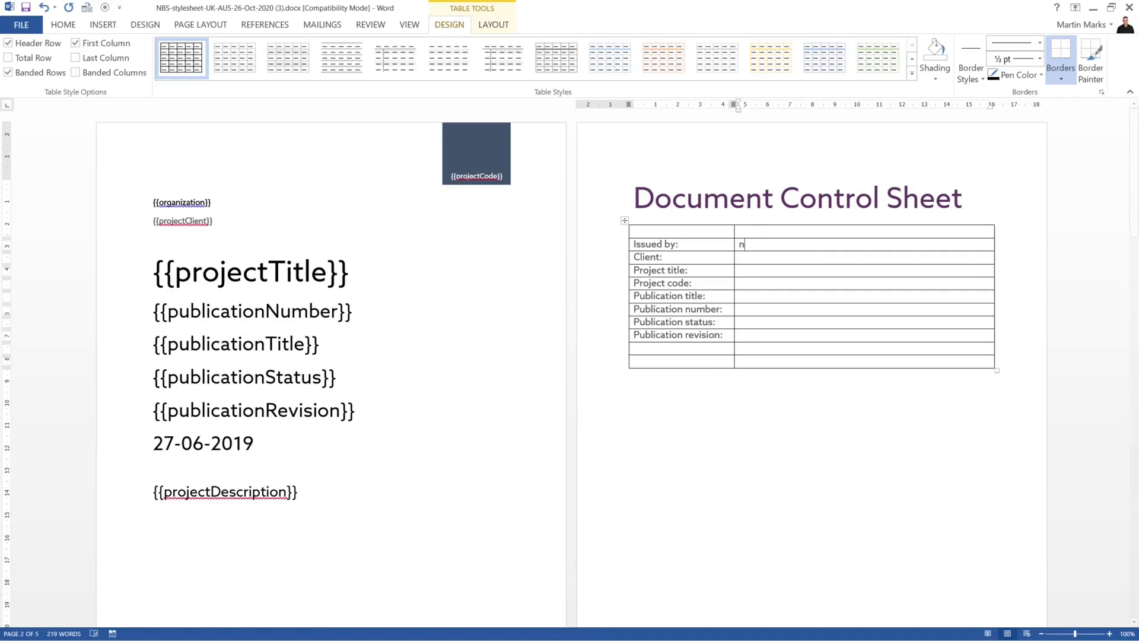
{"action": "type", "text": "bs address"}
{"action": "key", "text": "Return"}
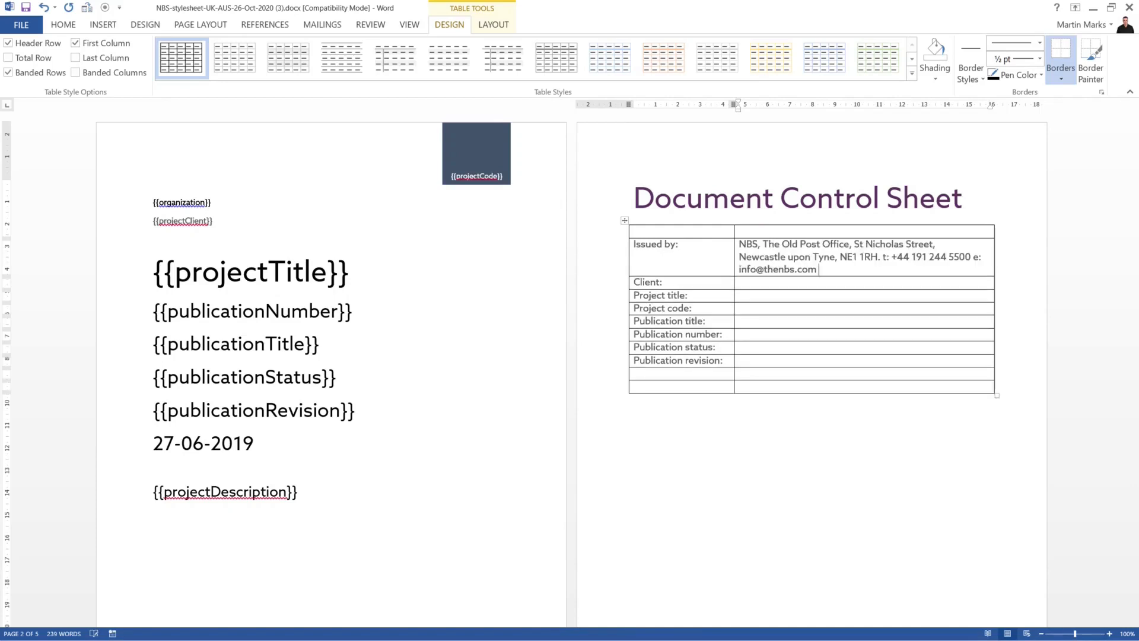
Put the telephone and e-mail details in the "Issued by:" row on separate lines and add a blank line below them.
{"action": "left_click", "coordinate": [883, 257]}
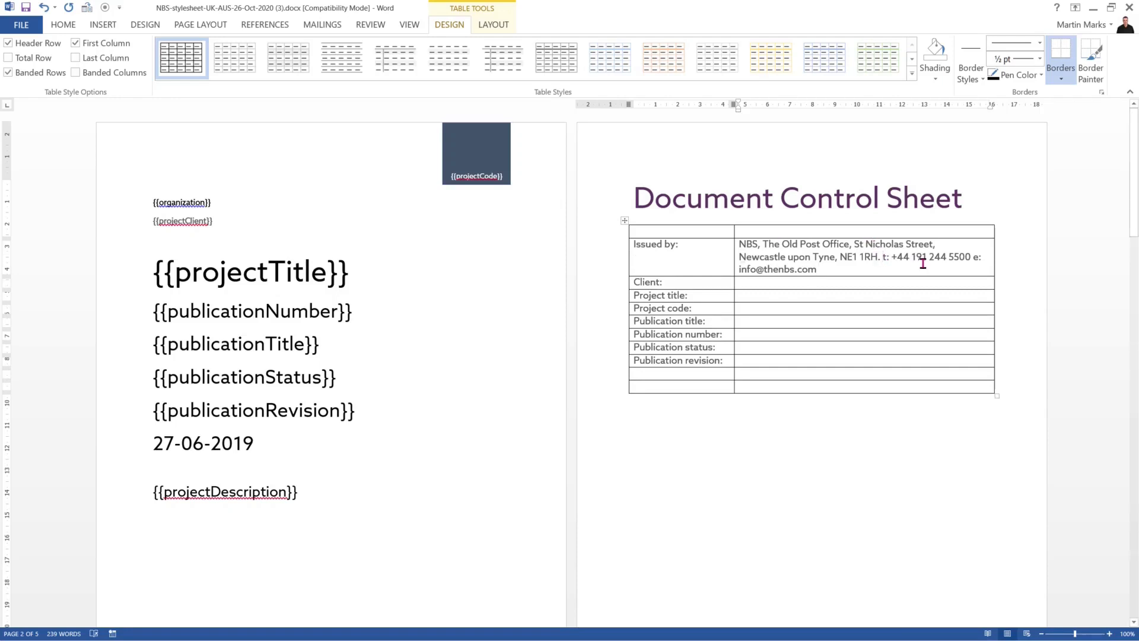
{"action": "key", "text": "BackSpace"}
{"action": "key", "text": "Return"}
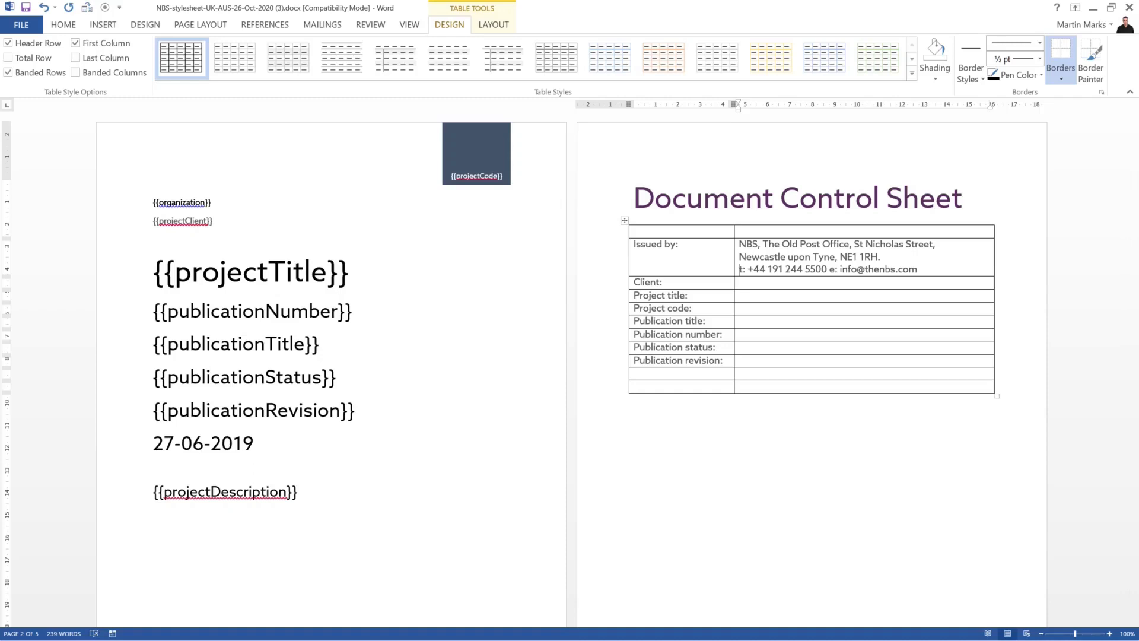
{"action": "left_click", "coordinate": [831, 269]}
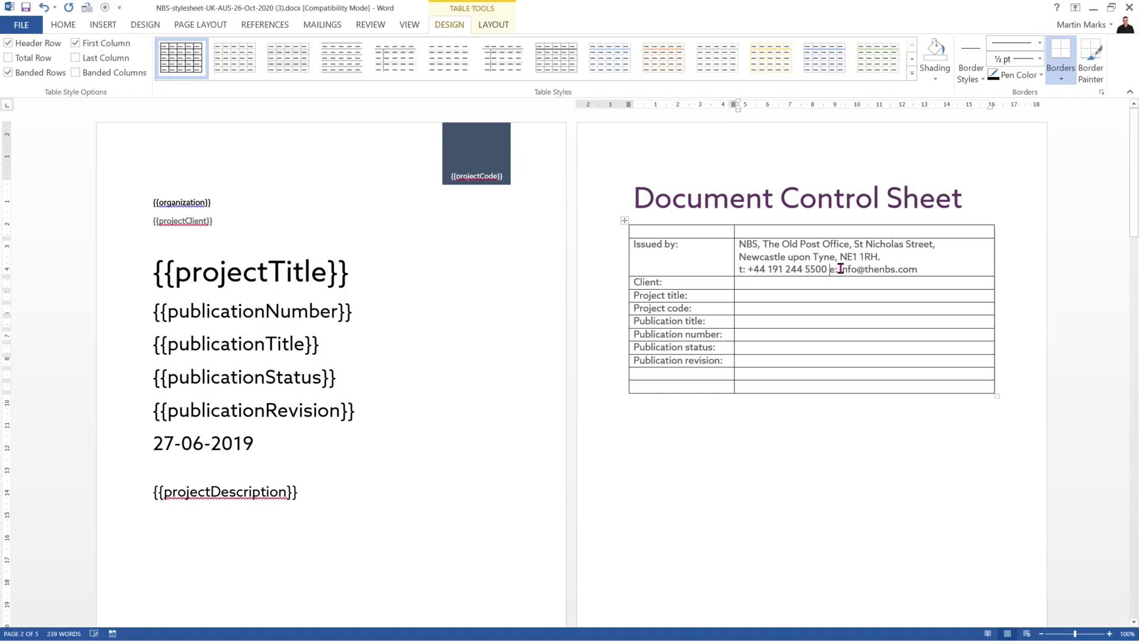
{"action": "key", "text": "BackSpace"}
{"action": "key", "text": "Return"}
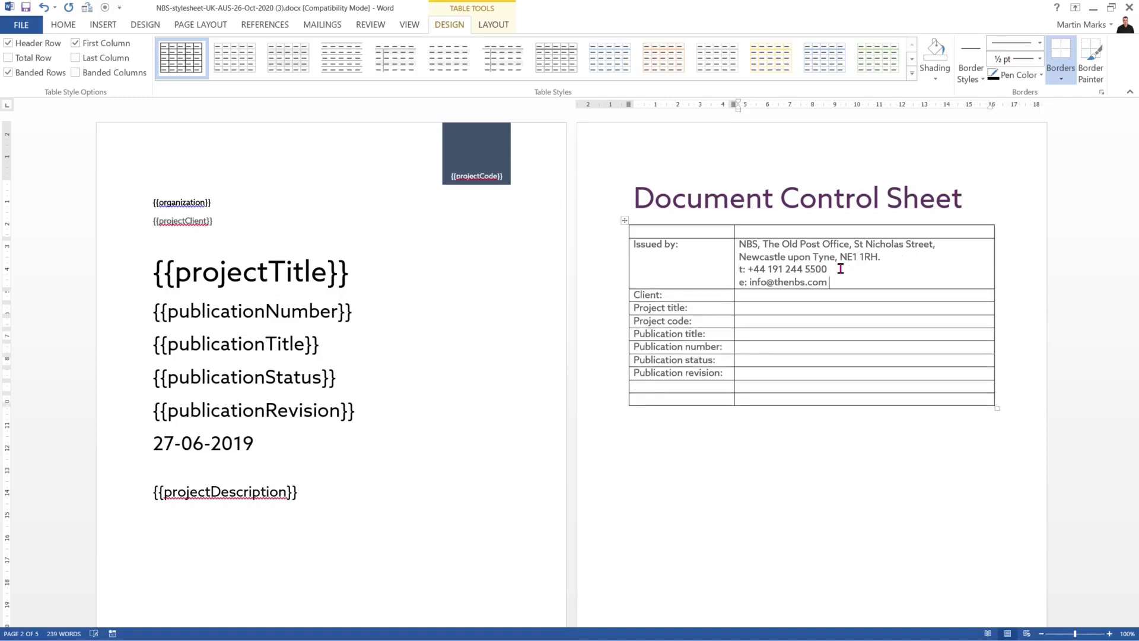
{"action": "key", "text": "Return"}
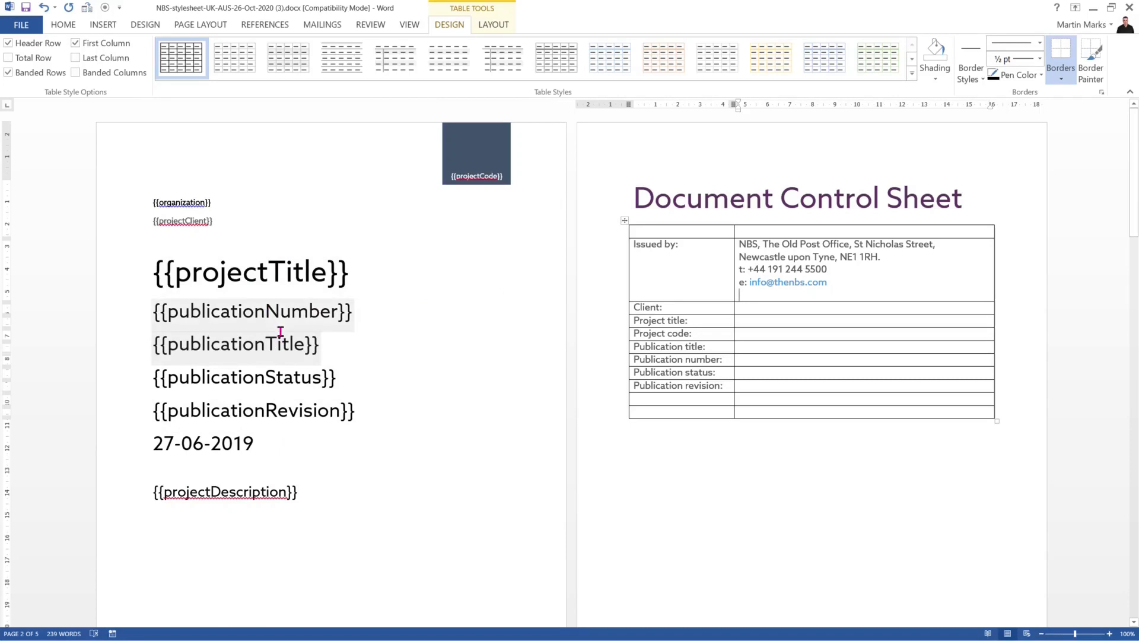
Move the {{projectClient}} placeholder from the cover page into the table cell beside "Client:".
{"action": "left_click", "coordinate": [112, 224]}
{"action": "key", "text": "ctrl+c"}
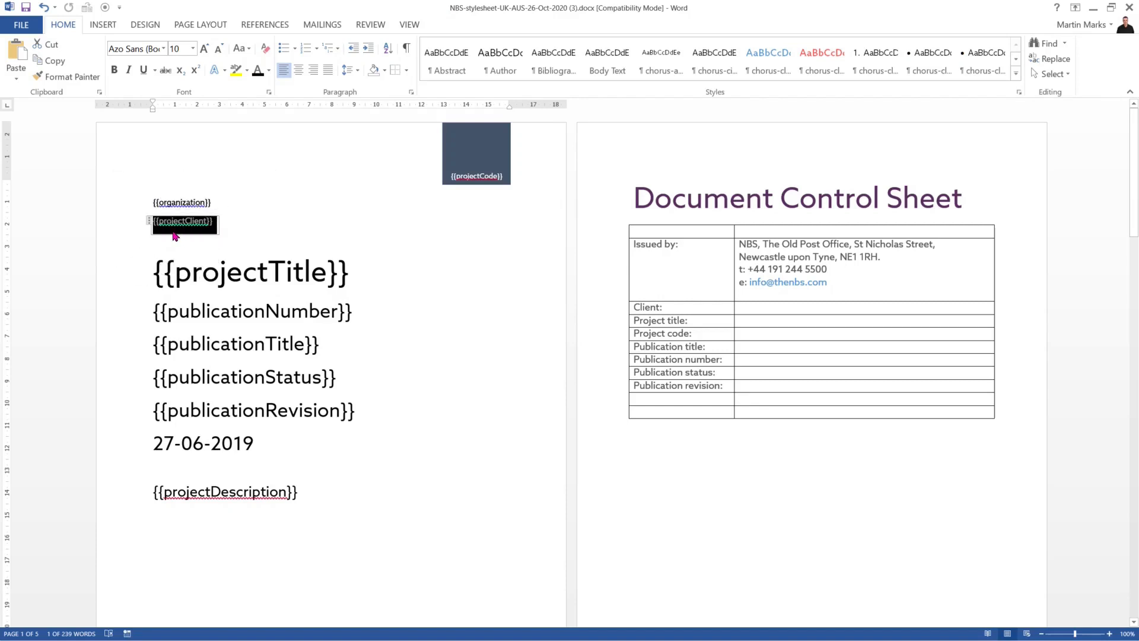
{"action": "key", "text": "Delete"}
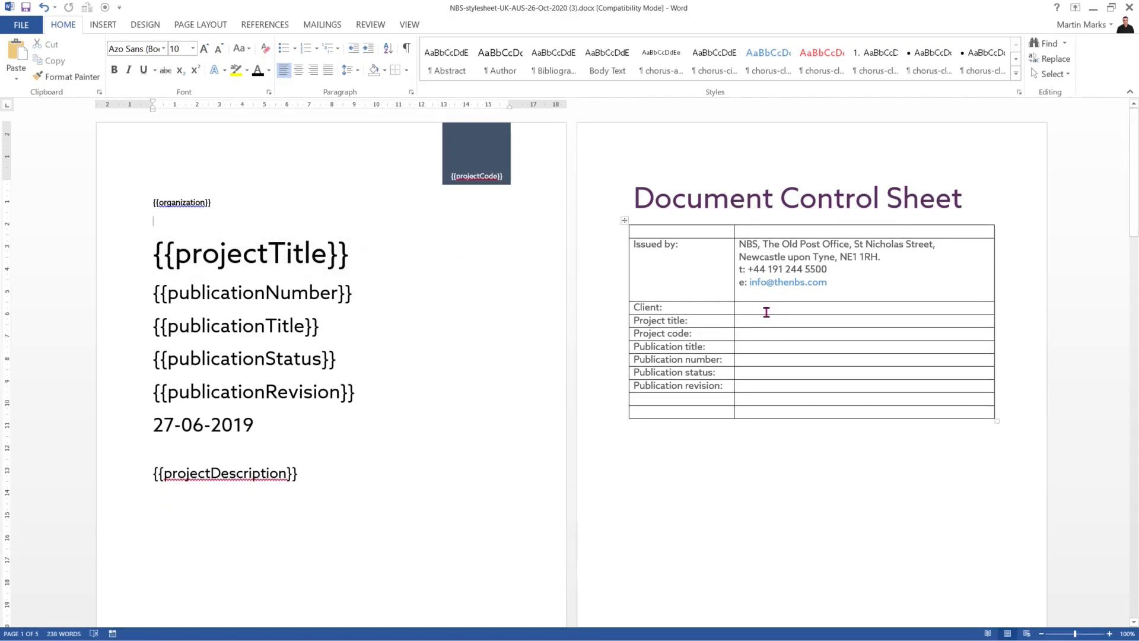
{"action": "left_click", "coordinate": [766, 311]}
{"action": "key", "text": "ctrl+v"}
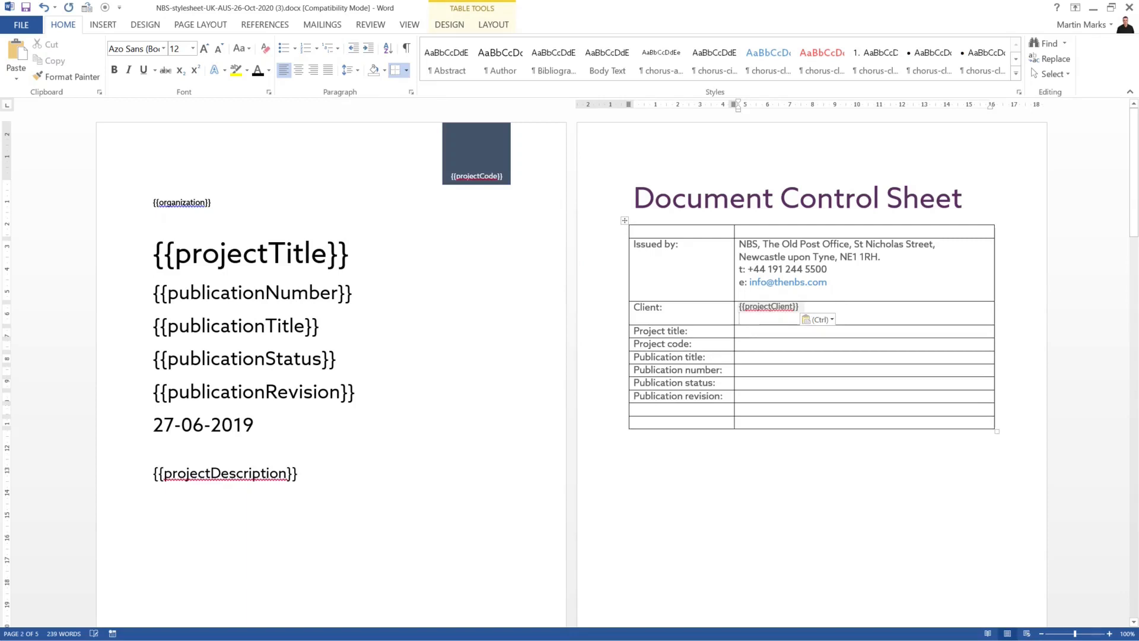
Copy the cover page's {{projectTitle}} placeholder into the table cell beside "Project title:".
{"action": "left_click", "coordinate": [122, 264]}
{"action": "key", "text": "ctrl+c"}
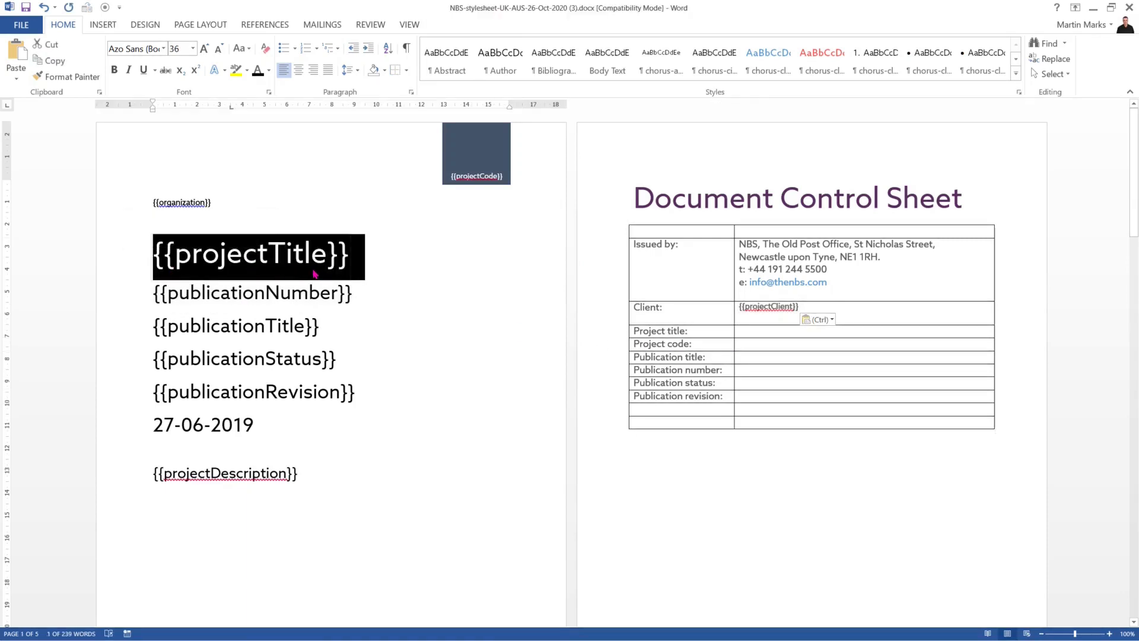
{"action": "left_click", "coordinate": [761, 331]}
{"action": "key", "text": "ctrl+v"}
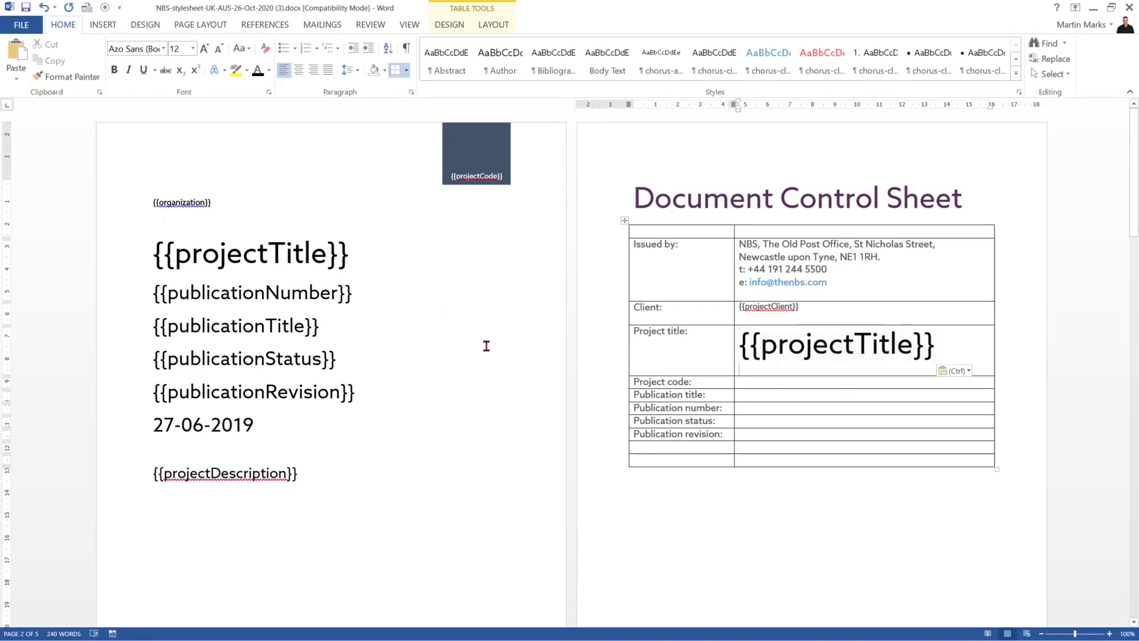
Move the {{projectCode}} placeholder from the cover page's dark blue box into the table cell beside "Project code:".
{"action": "left_click", "coordinate": [483, 176]}
{"action": "key", "text": "ctrl"}
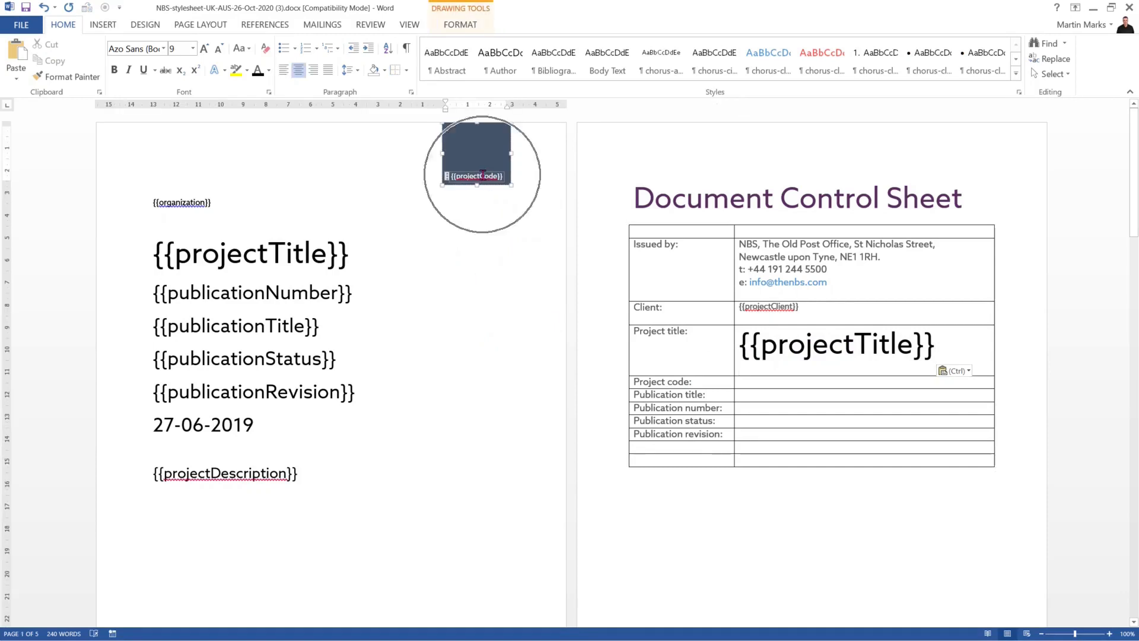
{"action": "left_click", "coordinate": [478, 168]}
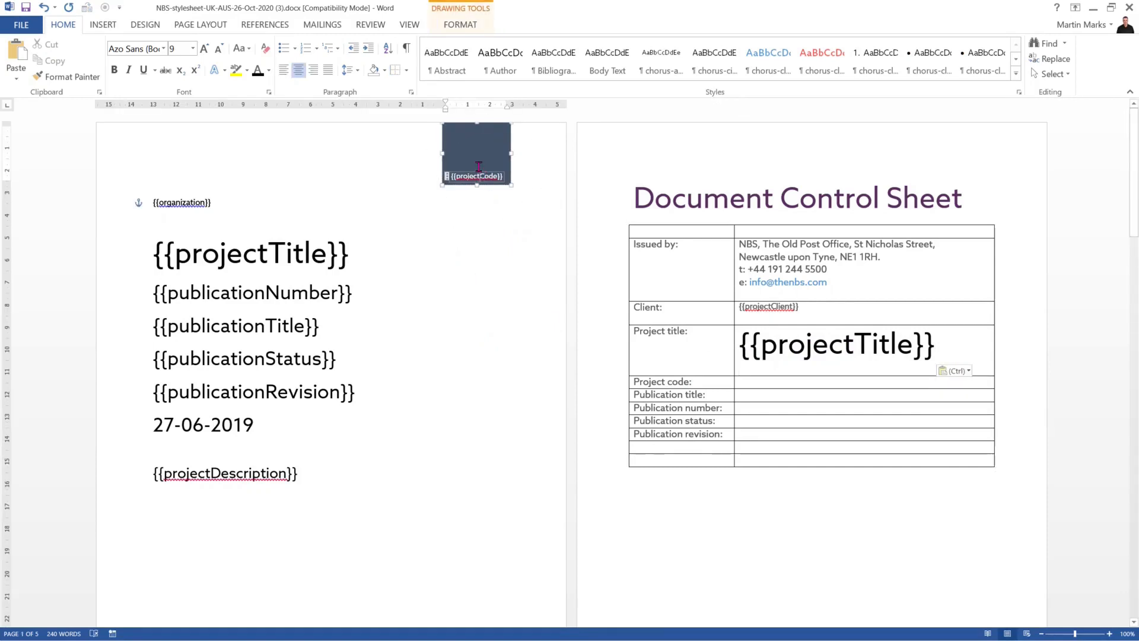
{"action": "triple_click", "coordinate": [486, 176]}
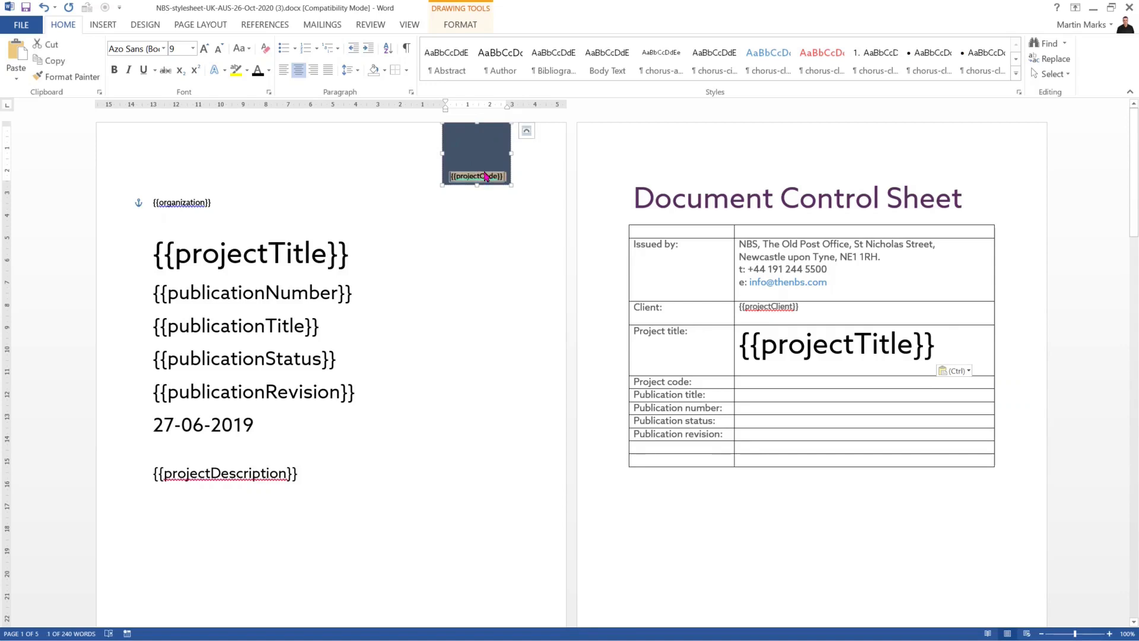
{"action": "key", "text": "ctrl+x"}
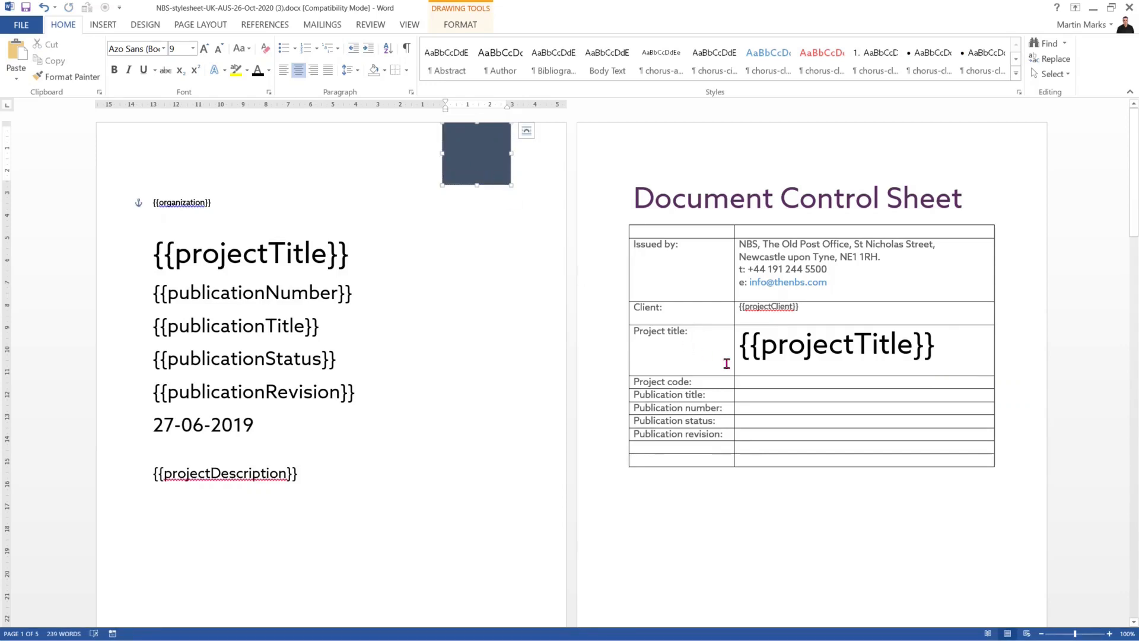
{"action": "left_click", "coordinate": [759, 382]}
{"action": "key", "text": "ctrl+v"}
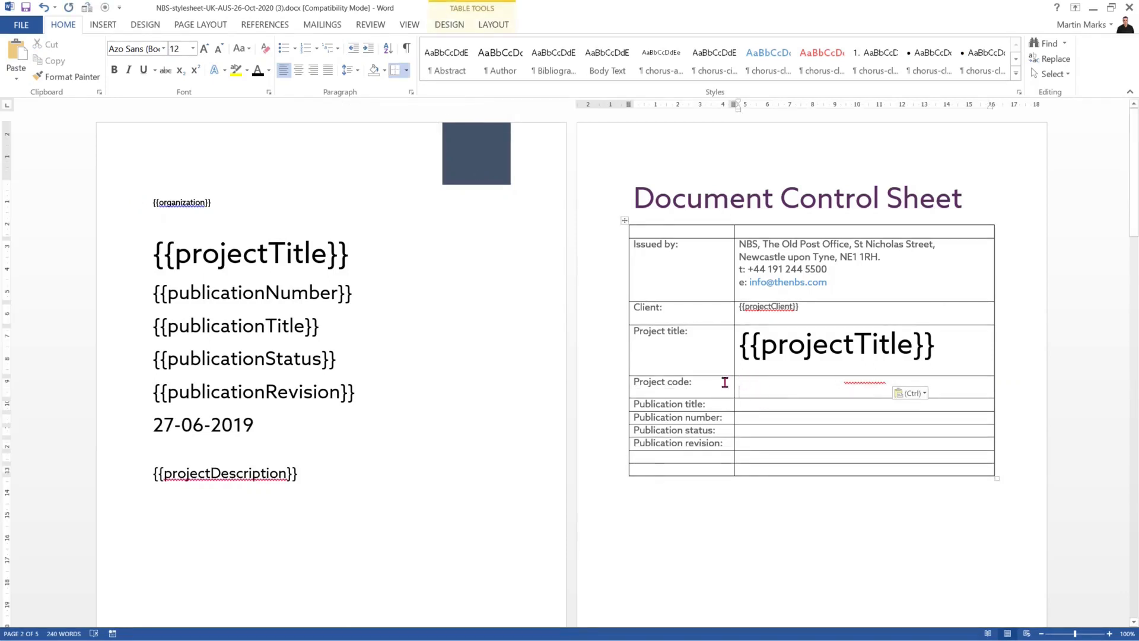
Set the "Project code:" row's font colour to Automatic and left-align the {{projectCode}} placeholder.
{"action": "left_click_drag", "start_coordinate": [705, 384], "coordinate": [896, 389]}
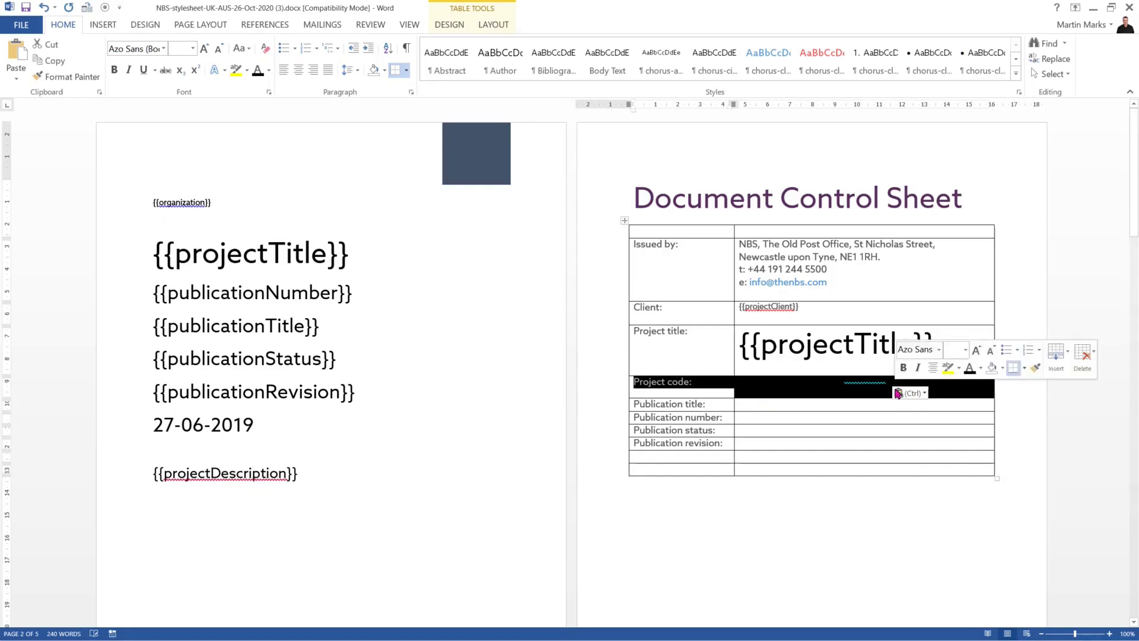
{"action": "left_click", "coordinate": [980, 370]}
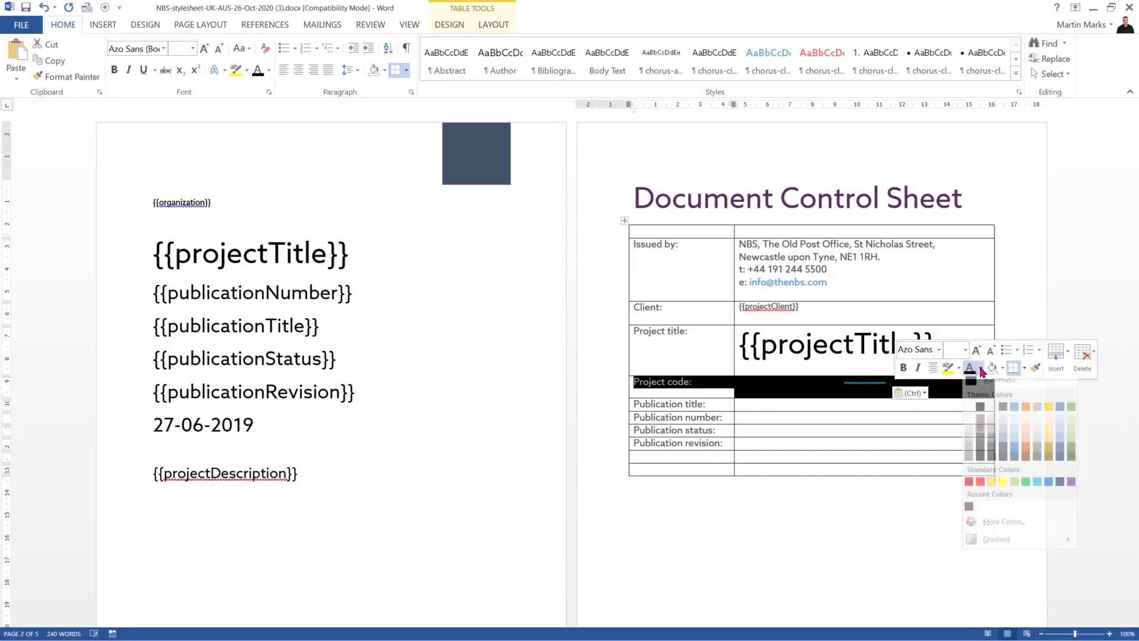
{"action": "left_click", "coordinate": [974, 389]}
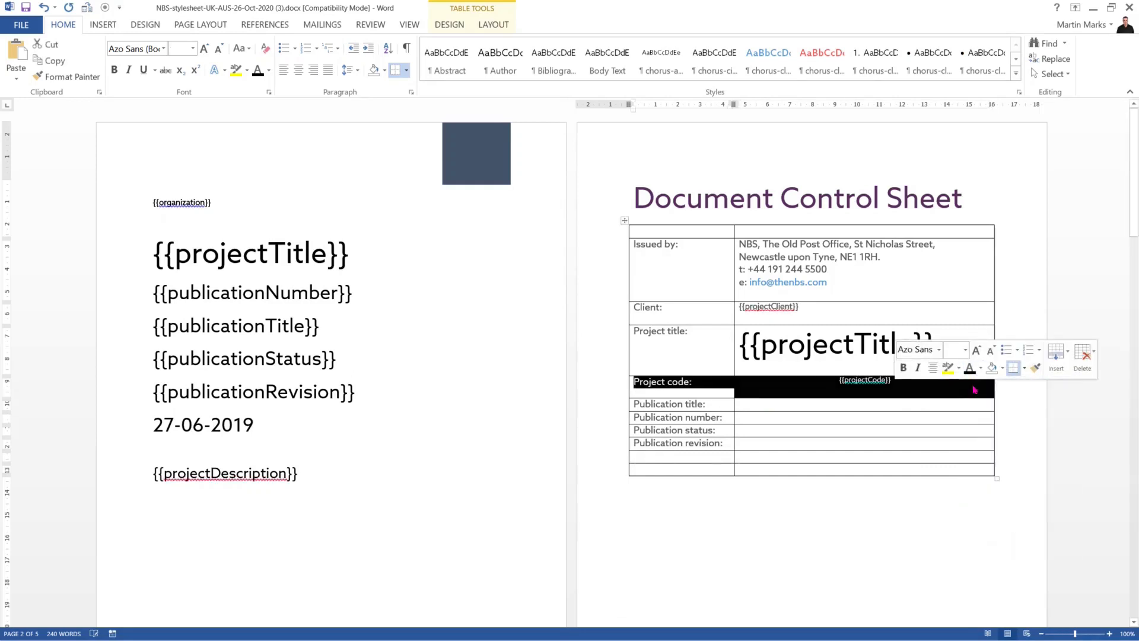
{"action": "left_click", "coordinate": [928, 390]}
{"action": "left_click", "coordinate": [908, 381]}
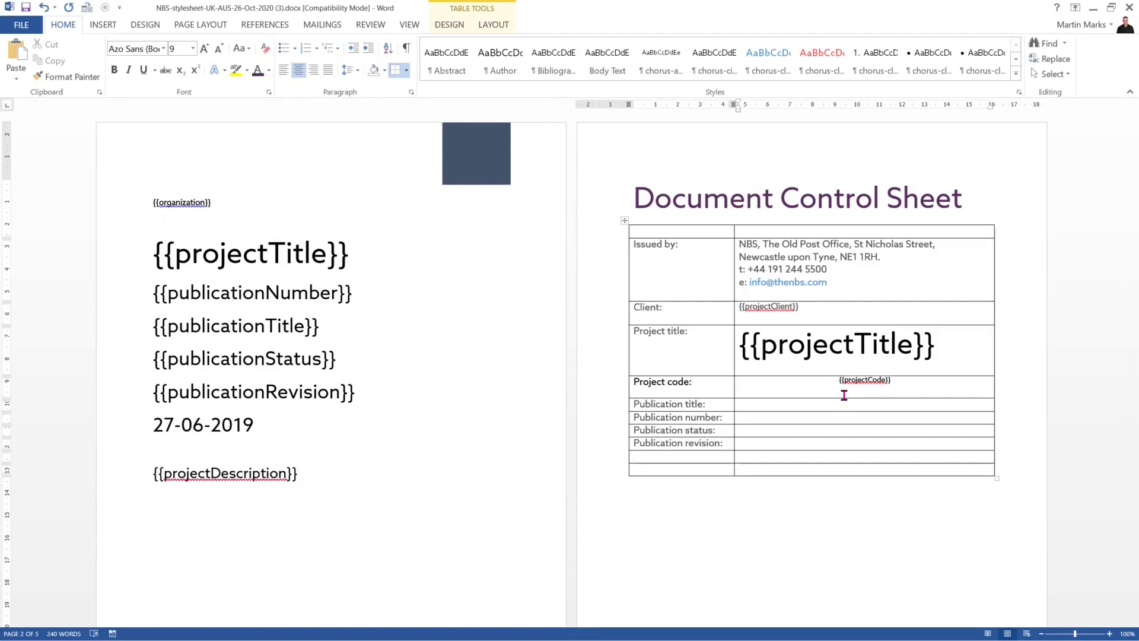
{"action": "key", "text": "ctrl+l"}
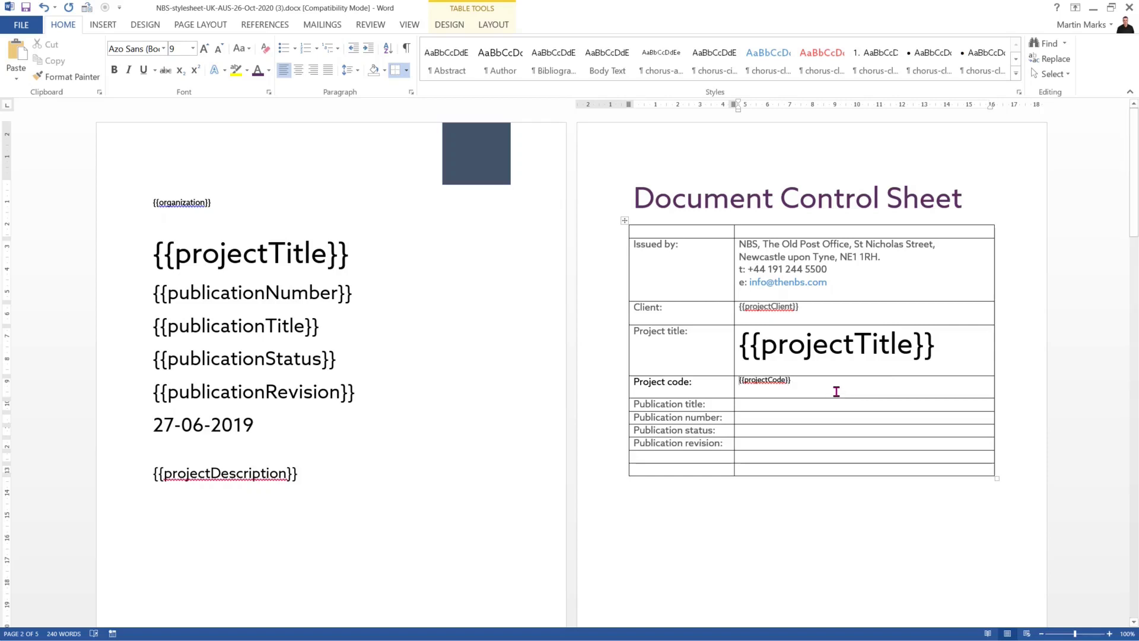
Copy the cover page's {{publicationTitle}} placeholder into the table cell beside "Publication title:".
{"action": "left_click", "coordinate": [764, 404]}
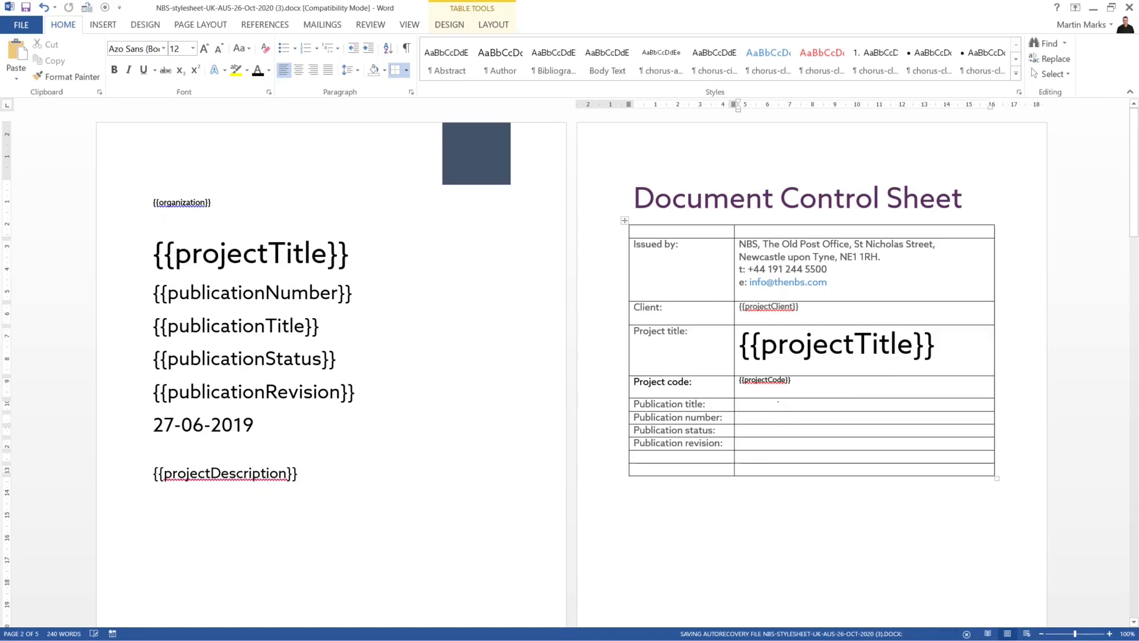
{"action": "left_click", "coordinate": [119, 258]}
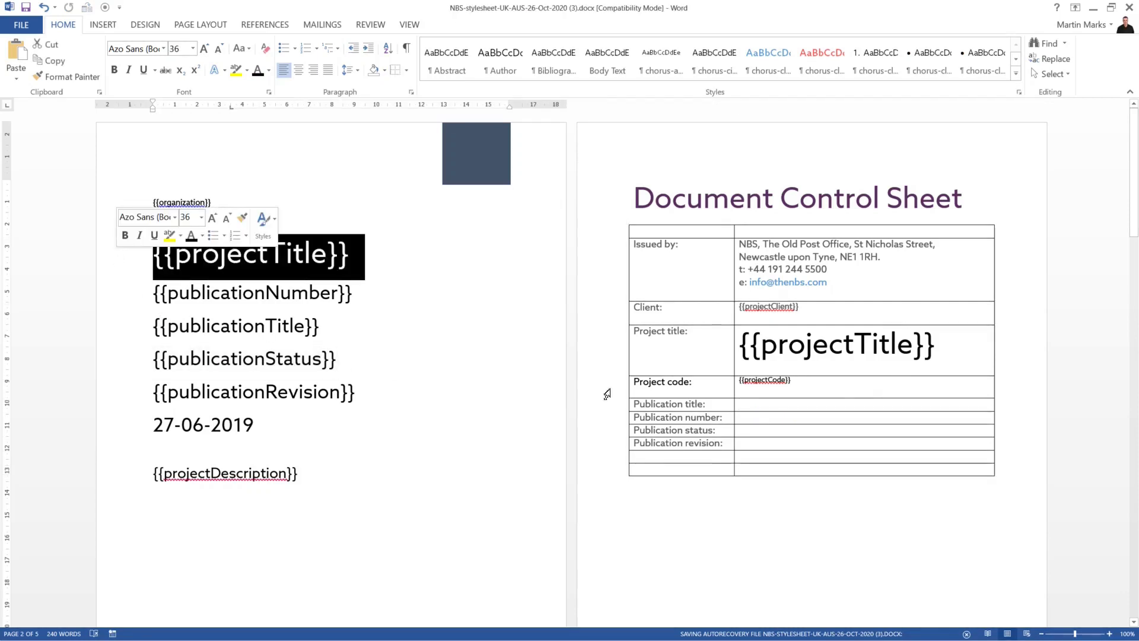
{"action": "left_click", "coordinate": [134, 330]}
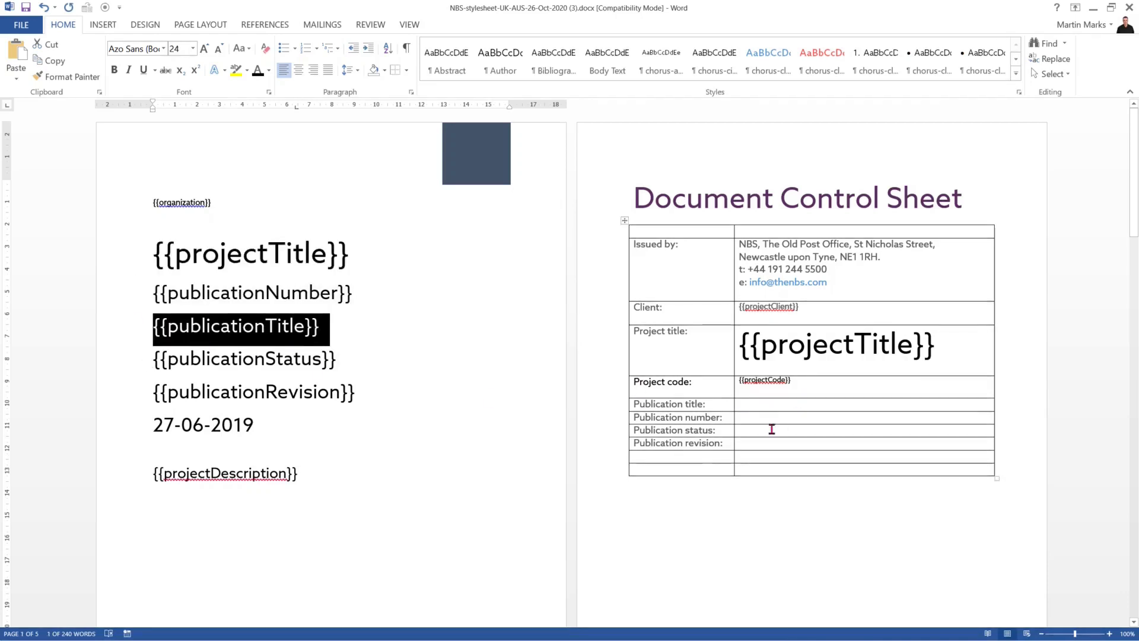
{"action": "left_click", "coordinate": [756, 403]}
{"action": "key", "text": "ctrl+v"}
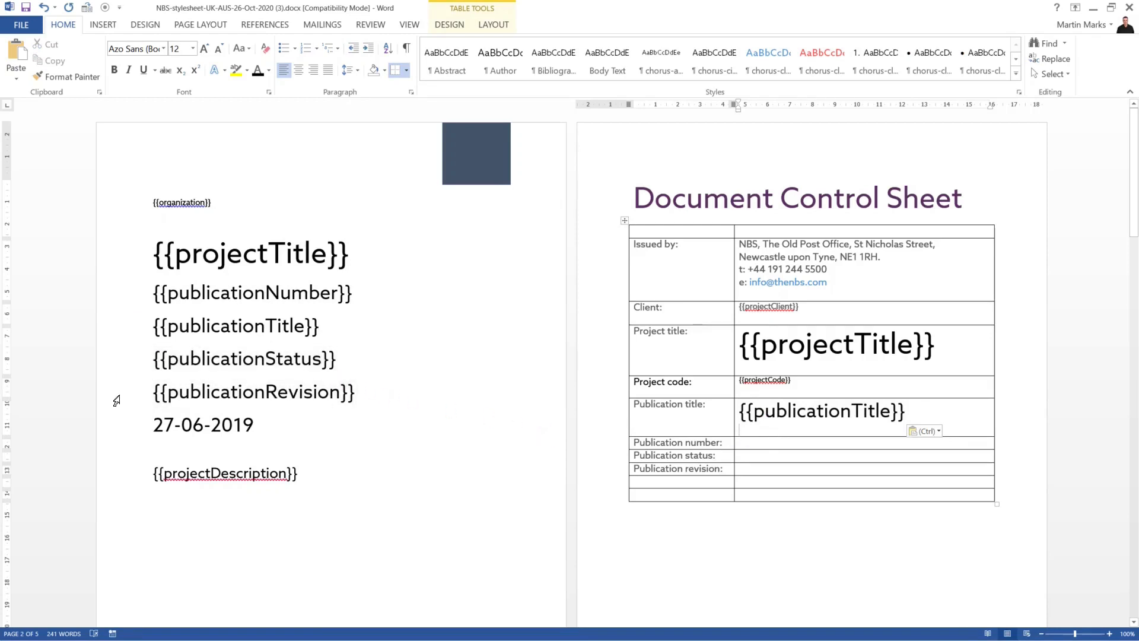
Move the {{publicationNumber}} placeholder from the cover page into the table cell beside "Publication number:".
{"action": "left_click", "coordinate": [119, 300]}
{"action": "key", "text": "ctrl+x"}
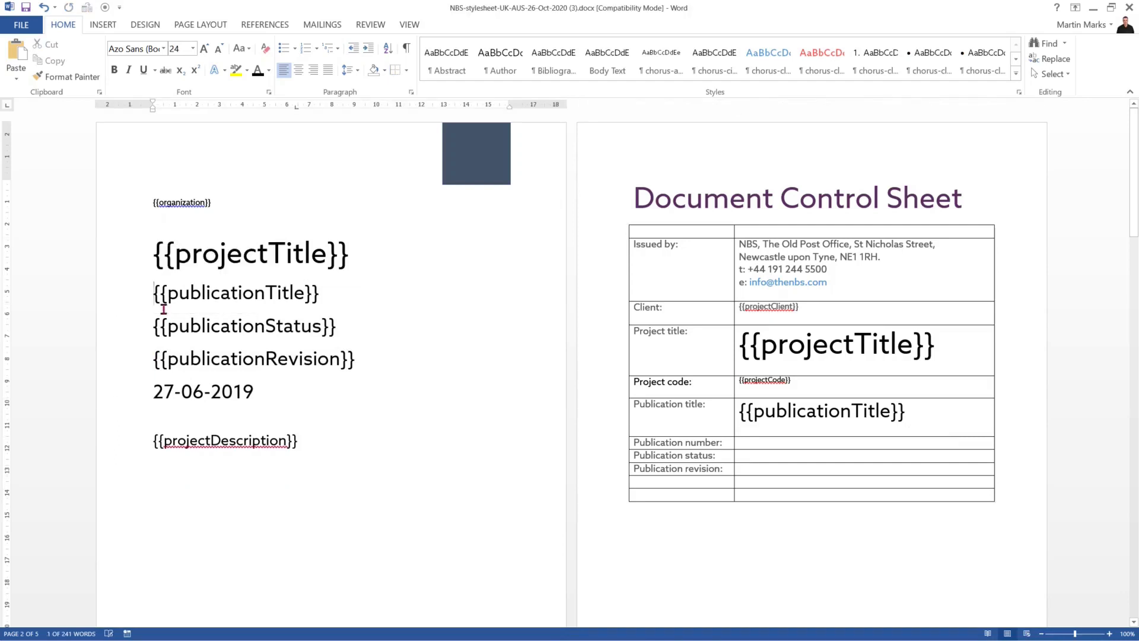
{"action": "left_click", "coordinate": [756, 443]}
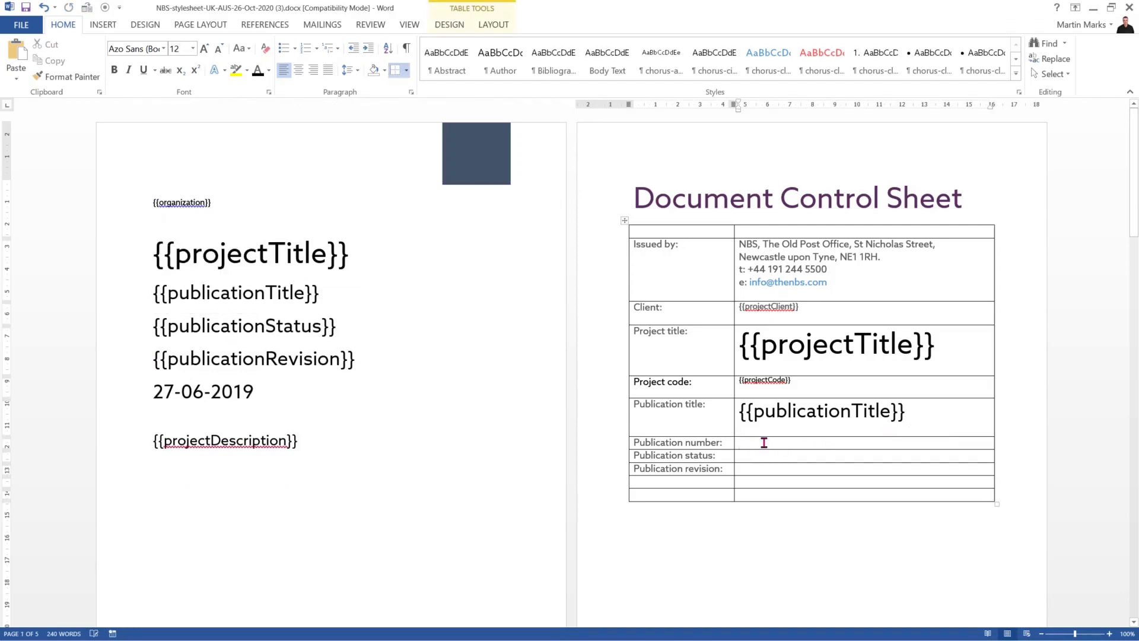
{"action": "key", "text": "ctrl+v"}
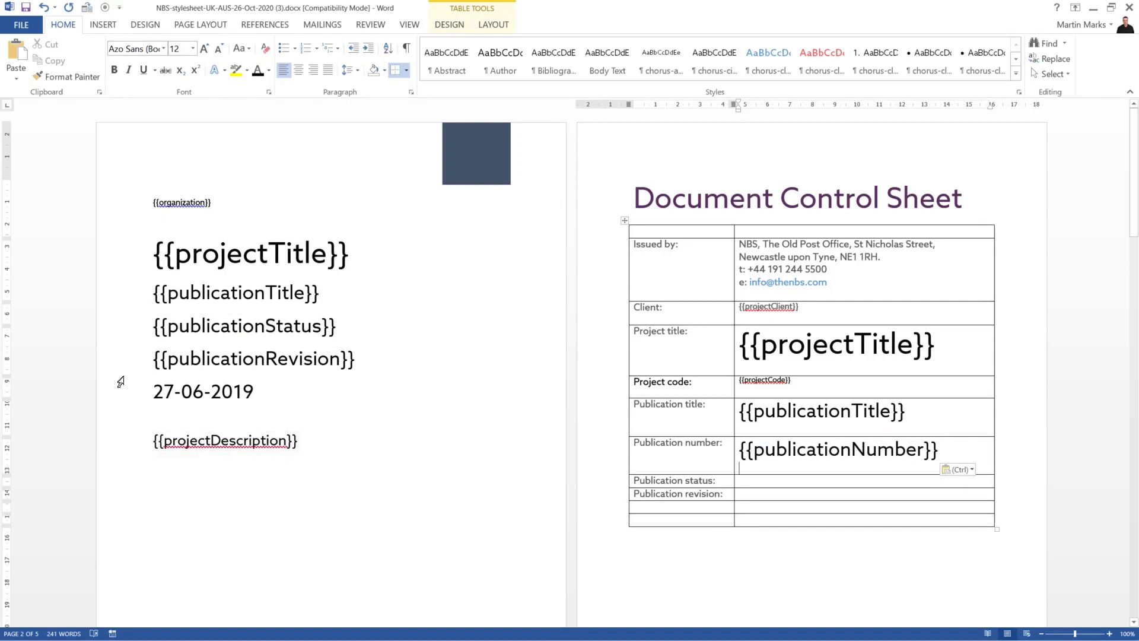
Copy the cover page's {{publicationStatus}} placeholder into the table cell beside "Publication status:".
{"action": "left_click", "coordinate": [110, 336]}
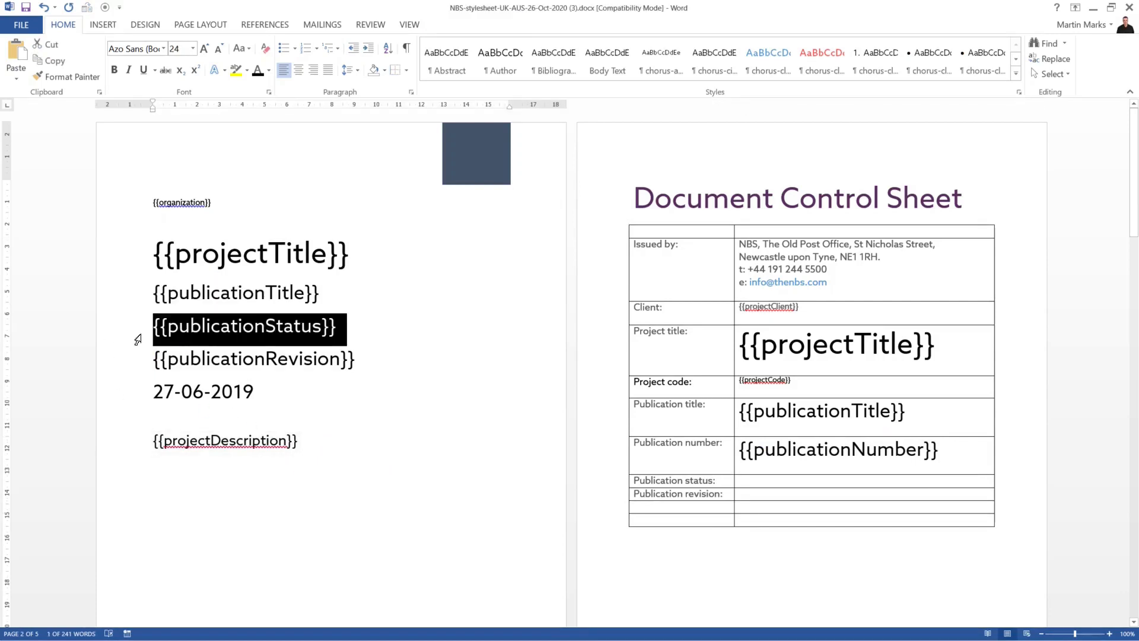
{"action": "key", "text": "ctrl+c"}
{"action": "left_click", "coordinate": [758, 476]}
{"action": "key", "text": "ctrl+v"}
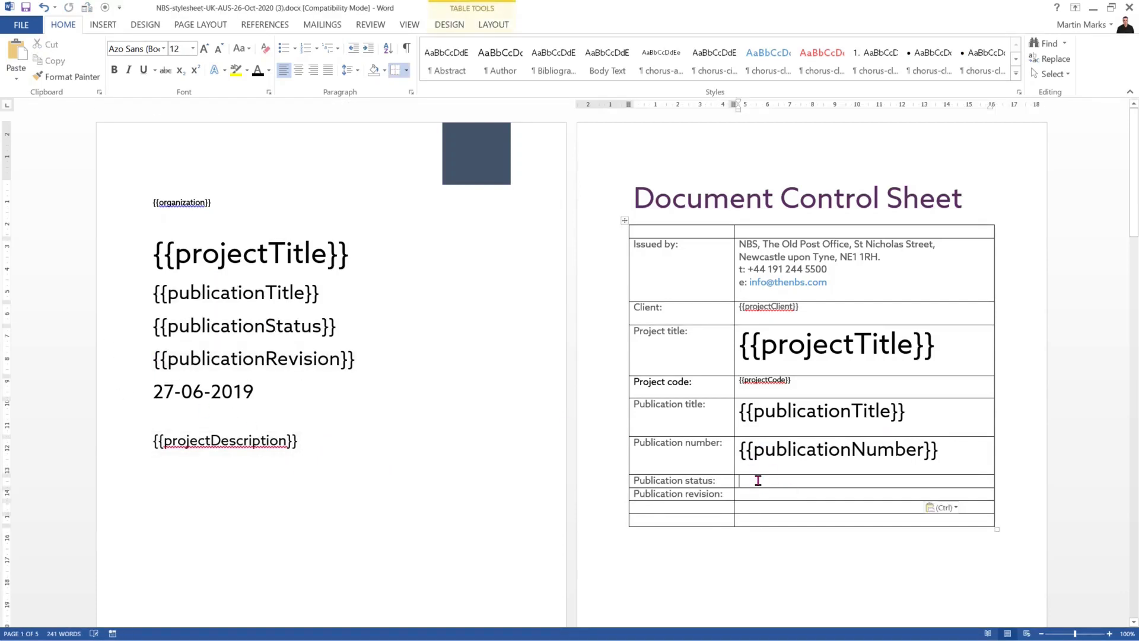
Copy the cover page's {{publicationRevision}} placeholder into the table cell beside "Publication revision:".
{"action": "left_click", "coordinate": [118, 365]}
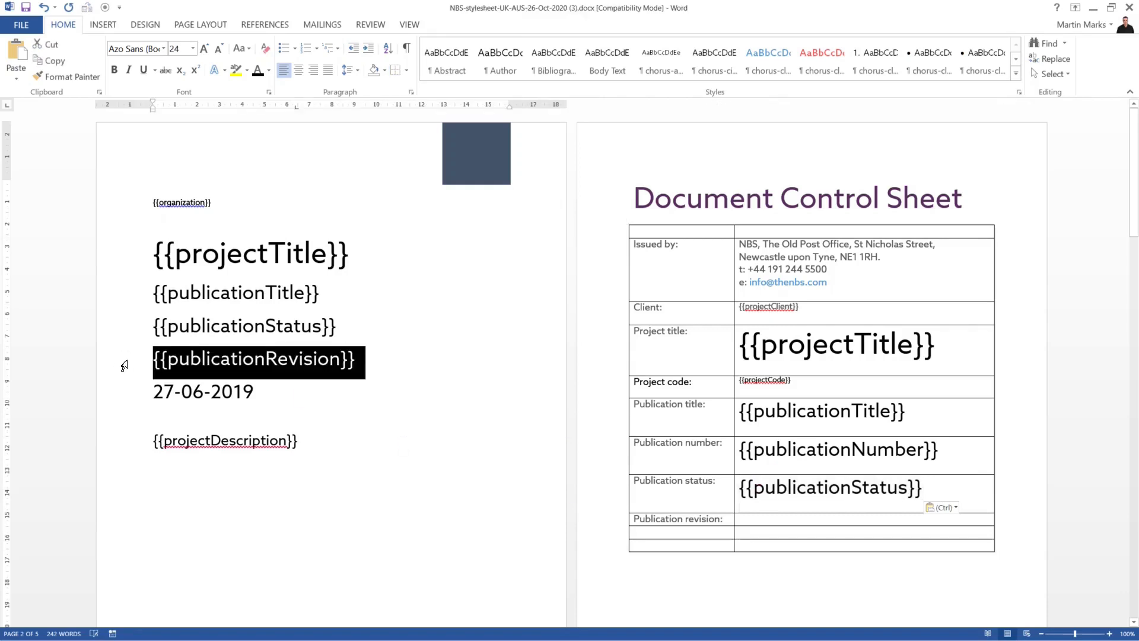
{"action": "key", "text": "ctrl+c"}
{"action": "left_click", "coordinate": [762, 519]}
{"action": "key", "text": "ctrl+v"}
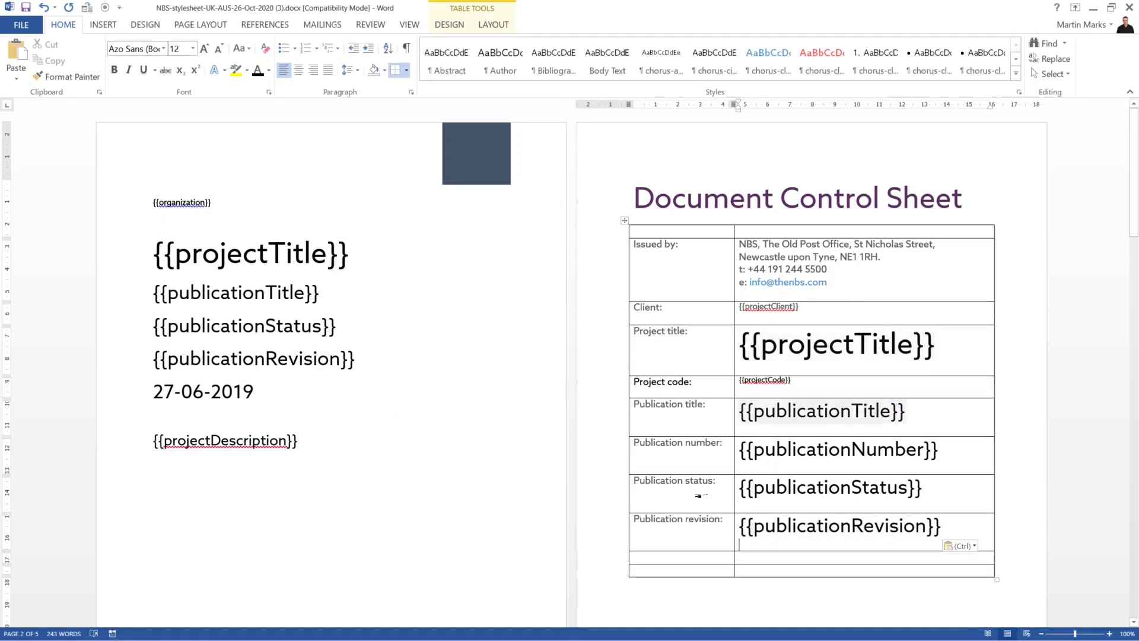
Delete the empty table row directly below the "Publication revision:" row.
{"action": "left_click", "coordinate": [608, 560]}
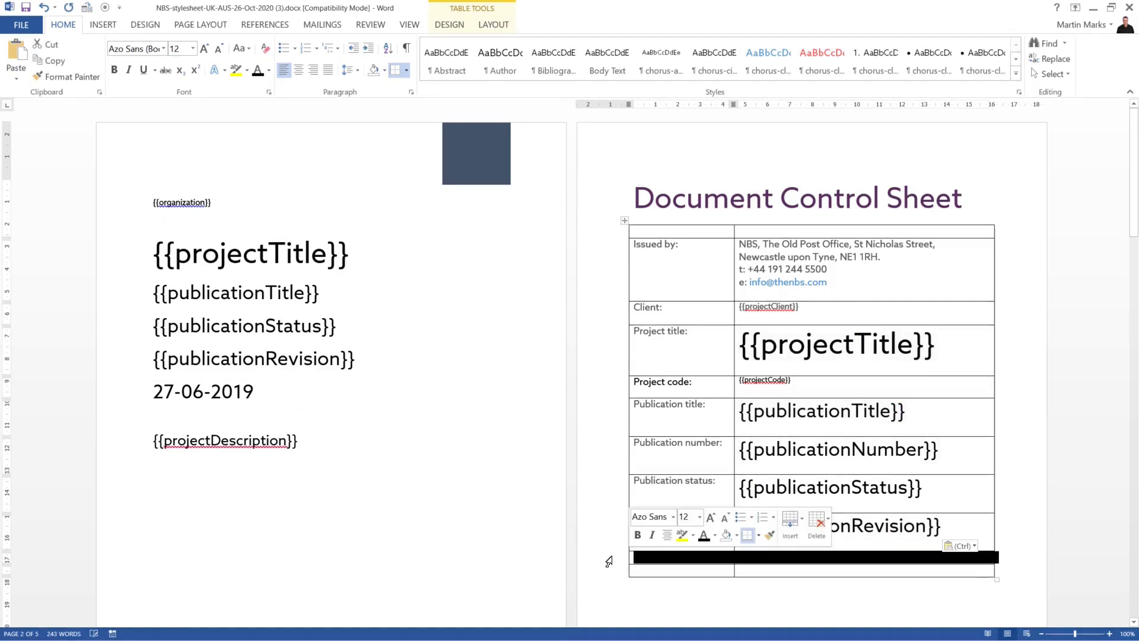
{"action": "left_click", "coordinate": [790, 522]}
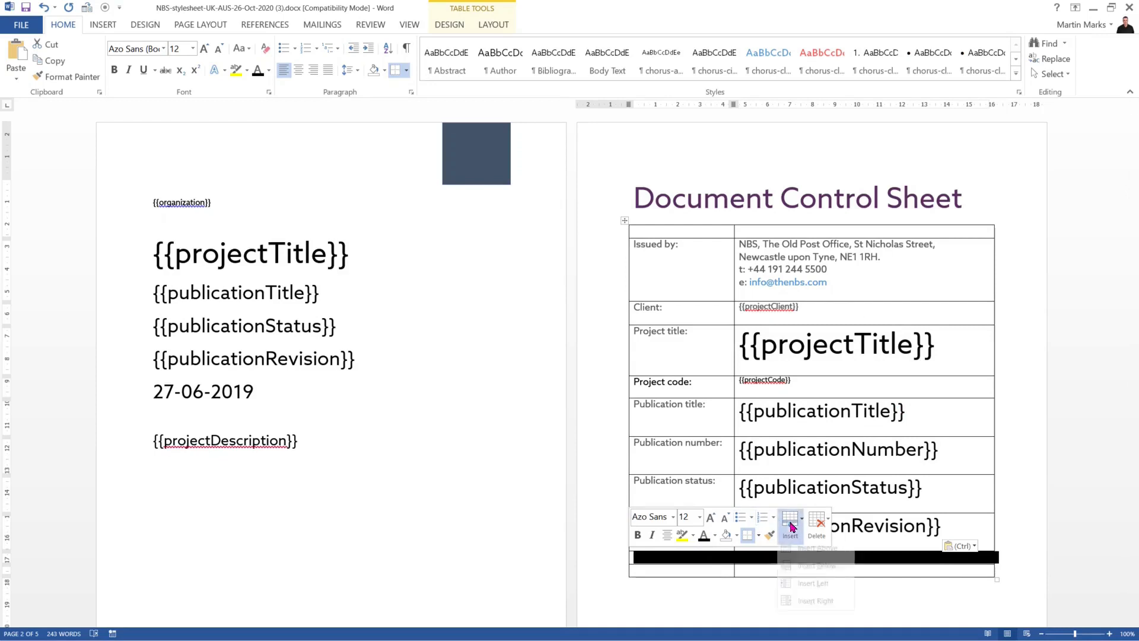
{"action": "left_click", "coordinate": [818, 536]}
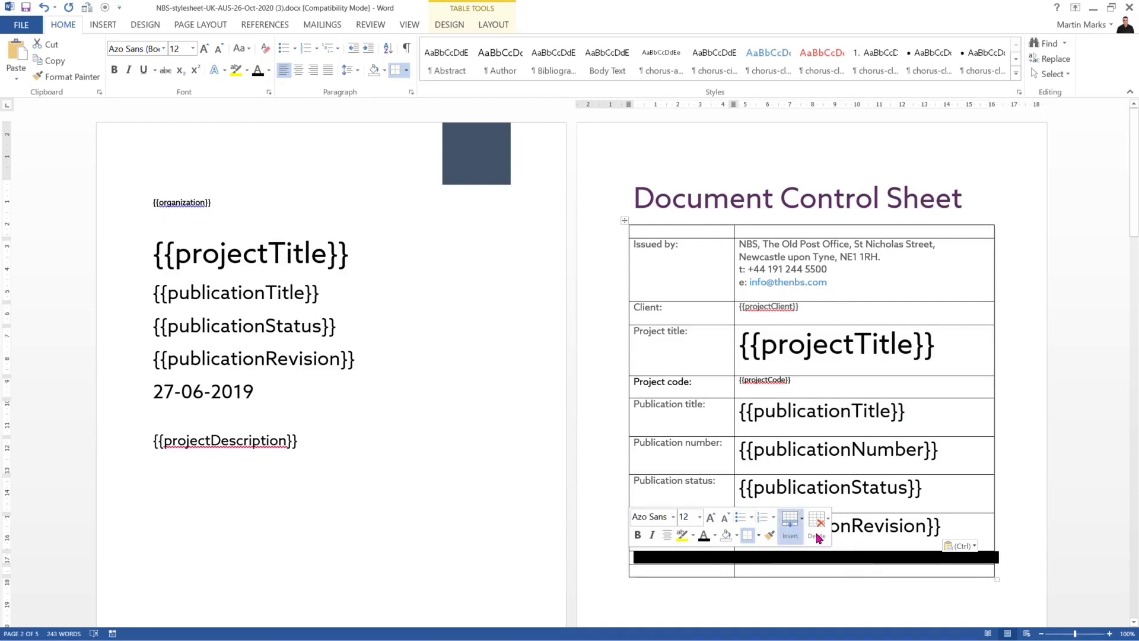
{"action": "left_click", "coordinate": [838, 589]}
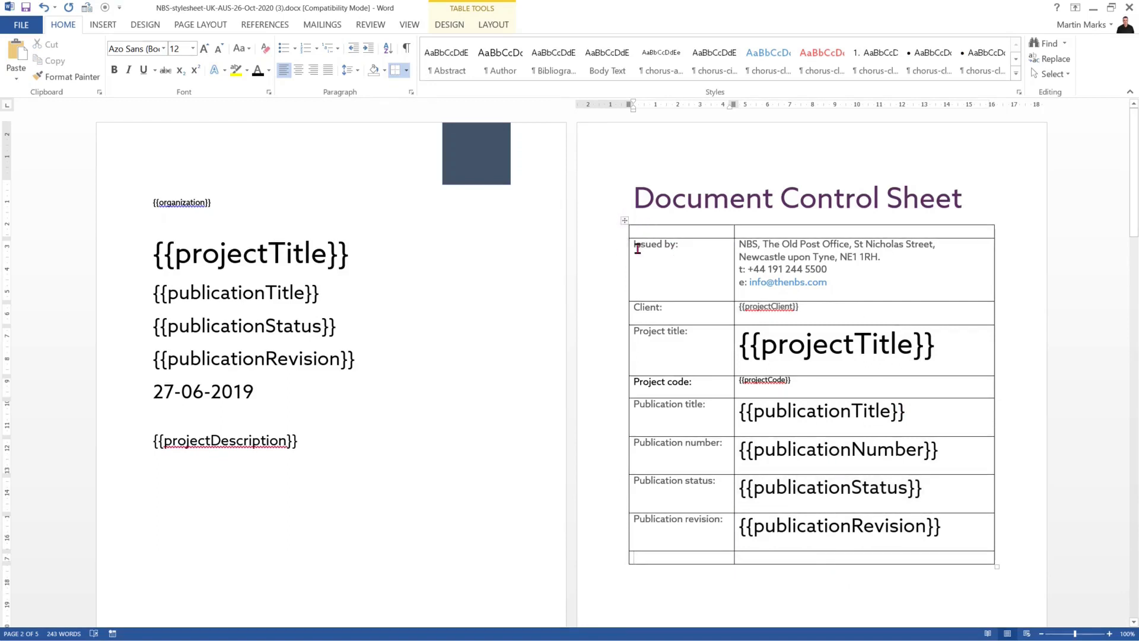
Set the whole document control table's font colour to Automatic and its font size to 12.
{"action": "left_click", "coordinate": [625, 221]}
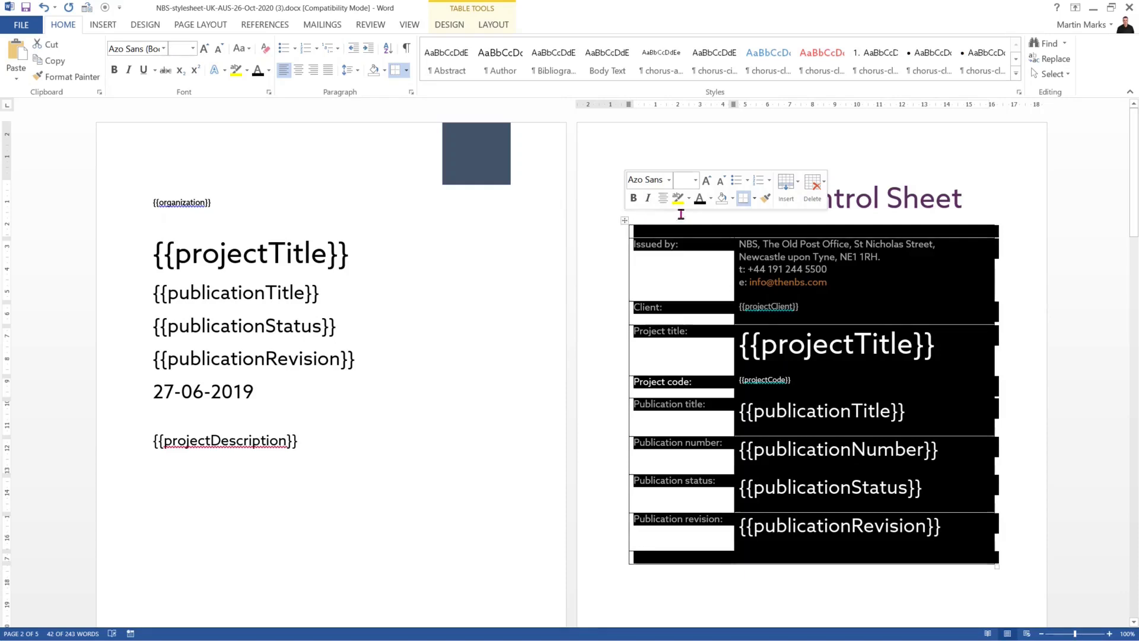
{"action": "left_click", "coordinate": [710, 199]}
{"action": "left_click", "coordinate": [708, 212]}
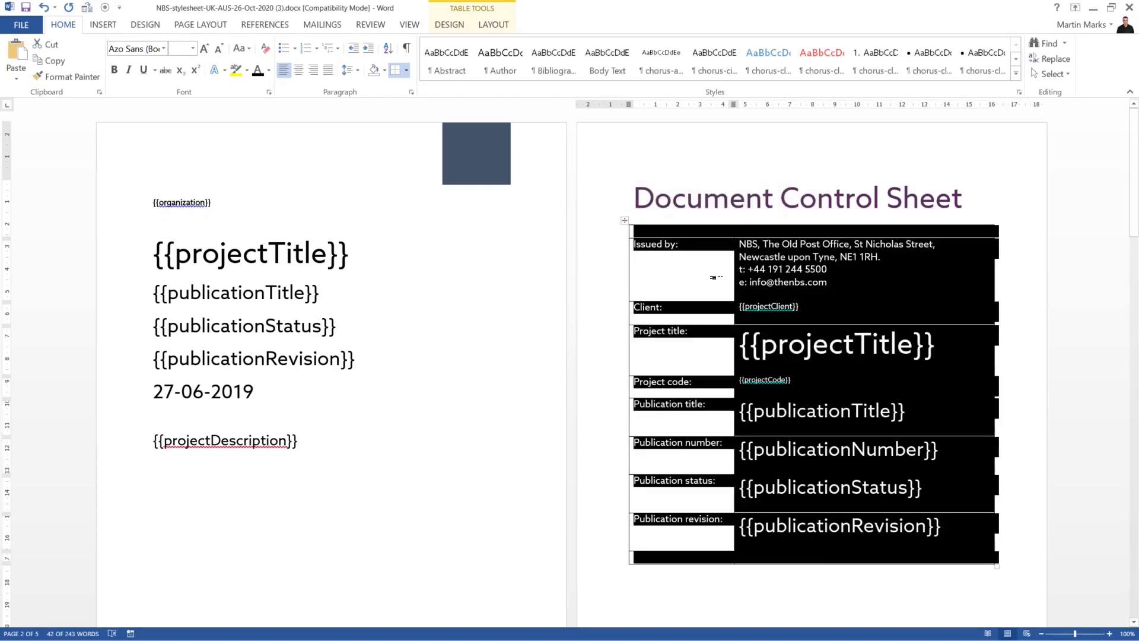
{"action": "left_click", "coordinate": [625, 221]}
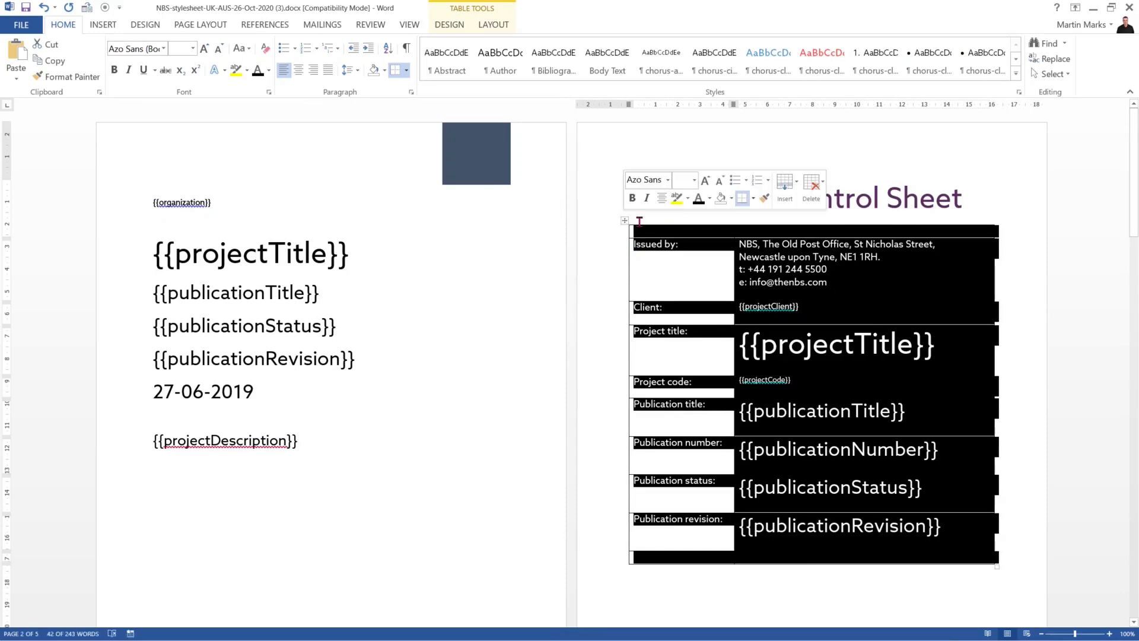
{"action": "left_click", "coordinate": [694, 180]}
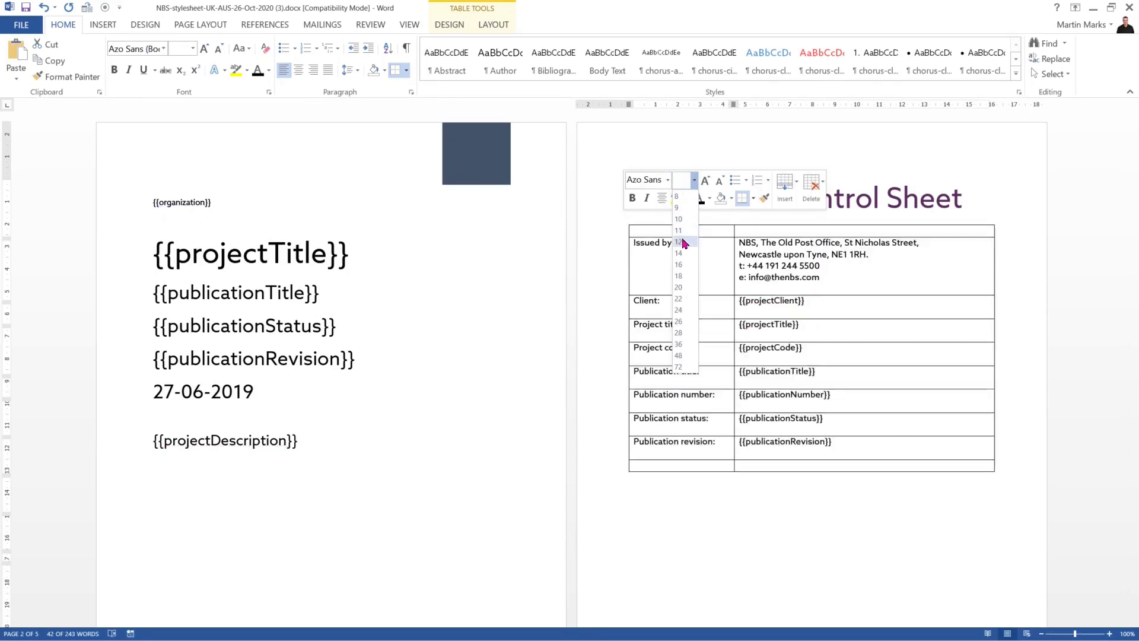
{"action": "left_click", "coordinate": [682, 242]}
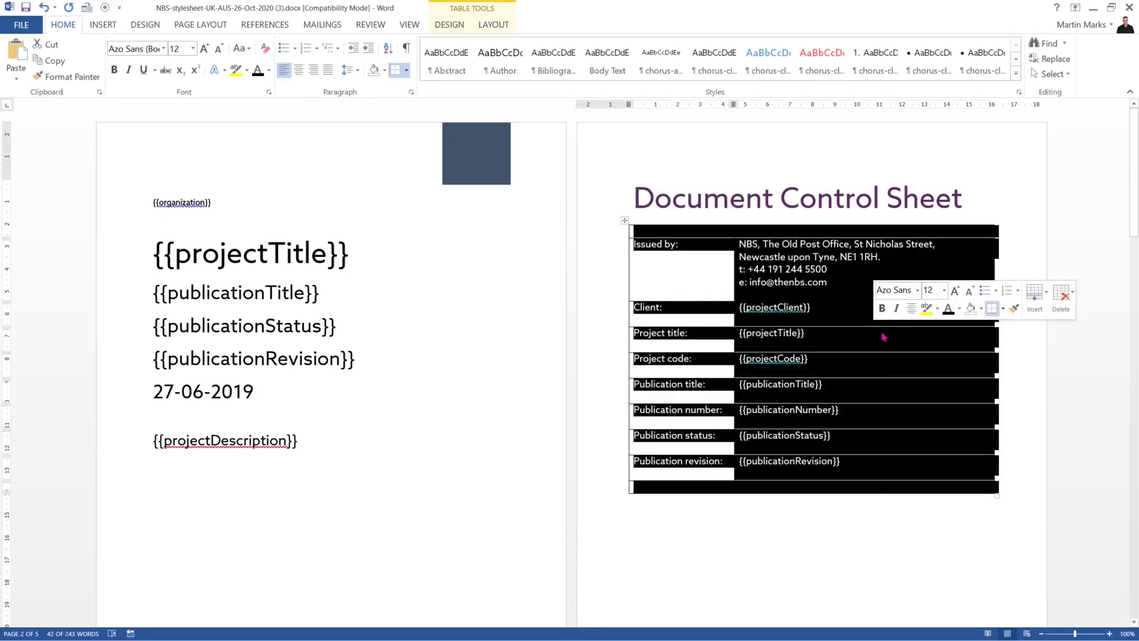
{"action": "left_click", "coordinate": [867, 391]}
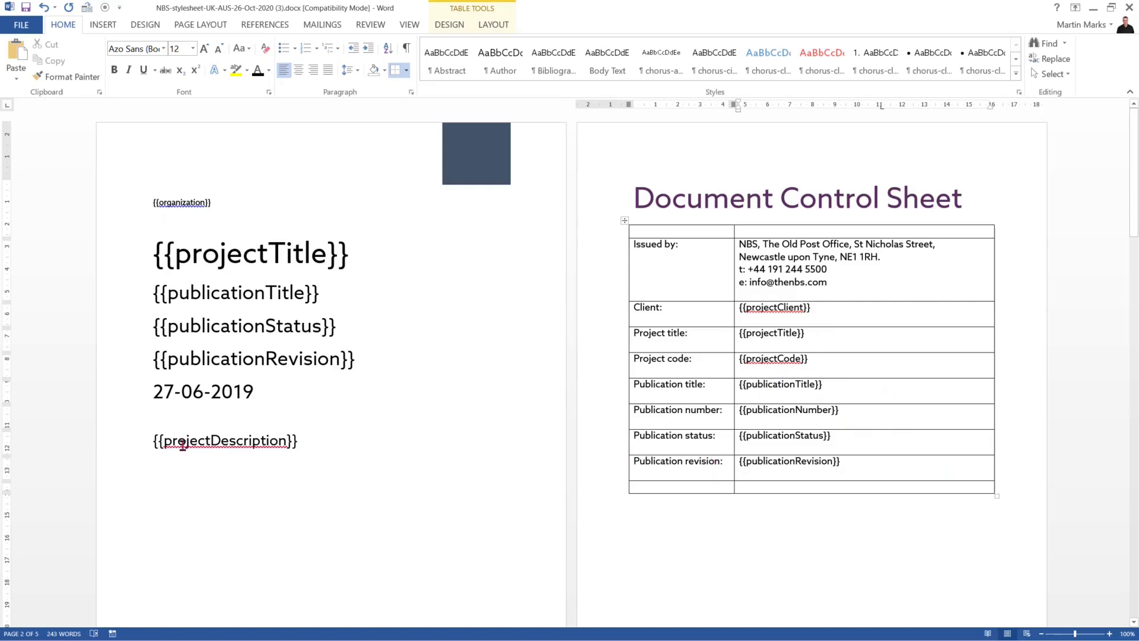
Move the {{projectDescription}} placeholder from the cover page to below the control sheet table and add a bottom border beneath it.
{"action": "left_click", "coordinate": [658, 524]}
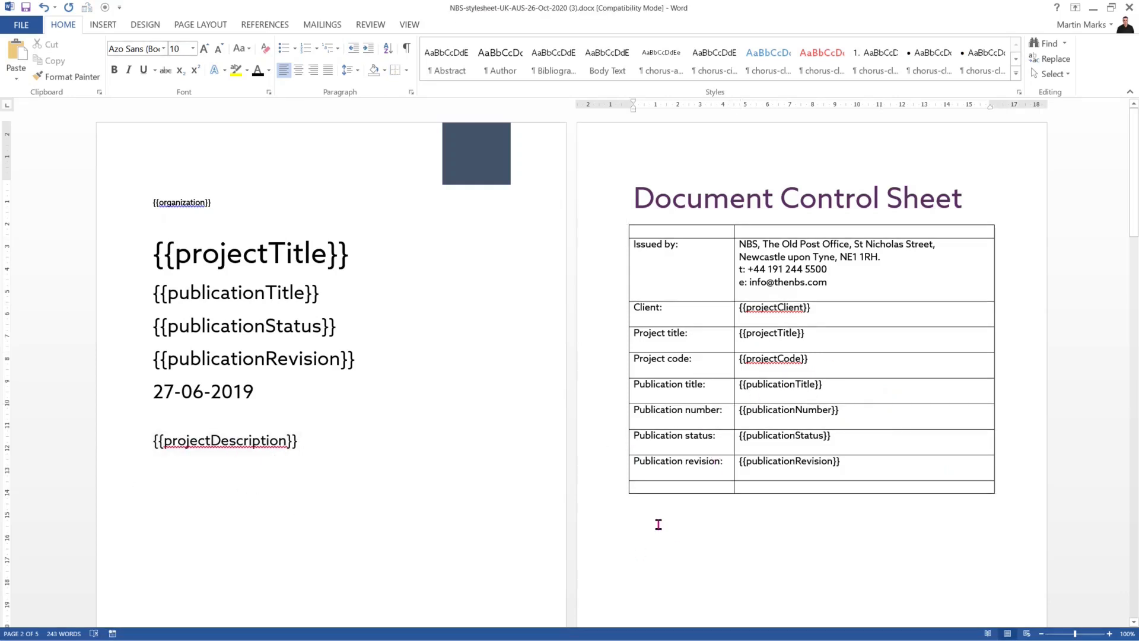
{"action": "left_click", "coordinate": [1016, 496]}
{"action": "key", "text": "Return"}
{"action": "left_click", "coordinate": [407, 71]}
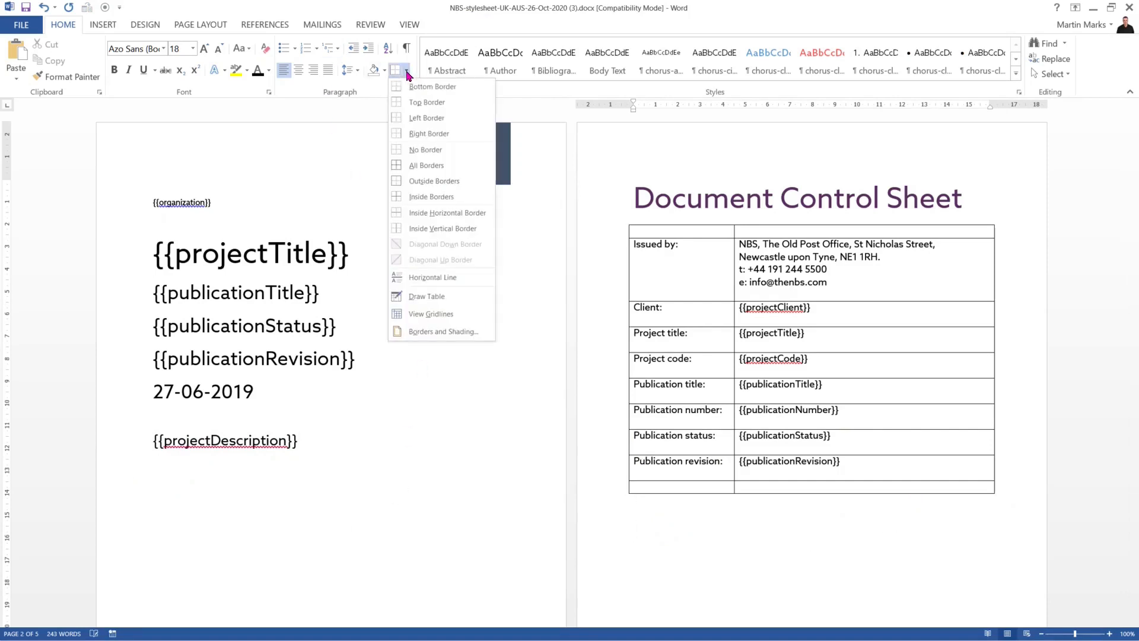
{"action": "left_click", "coordinate": [407, 73]}
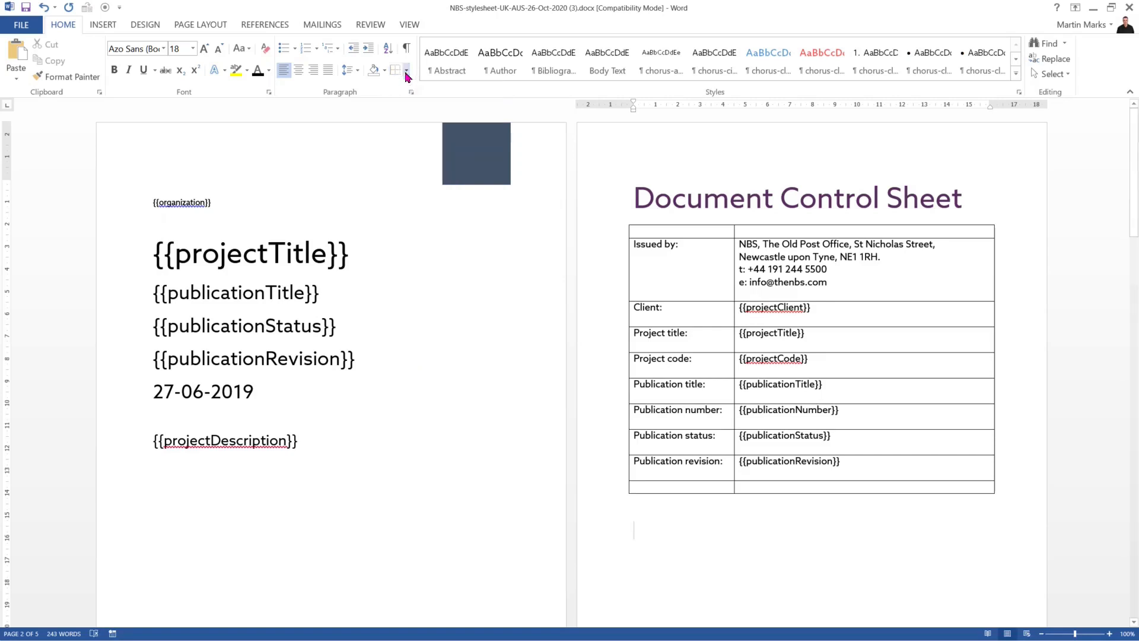
{"action": "left_click", "coordinate": [113, 449]}
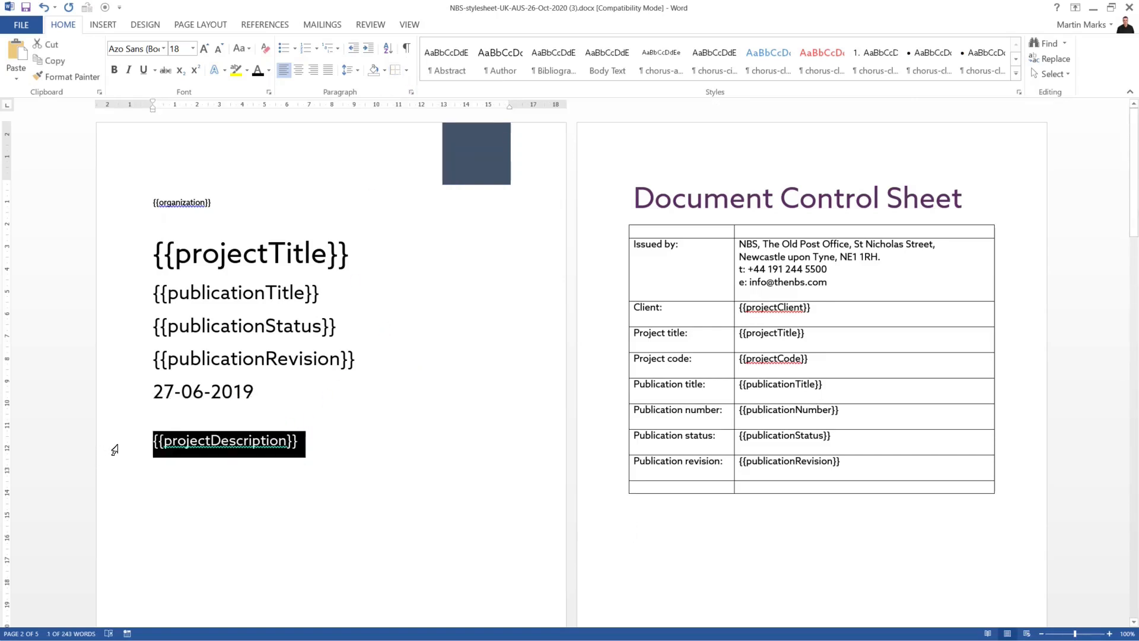
{"action": "key", "text": "ctrl+x"}
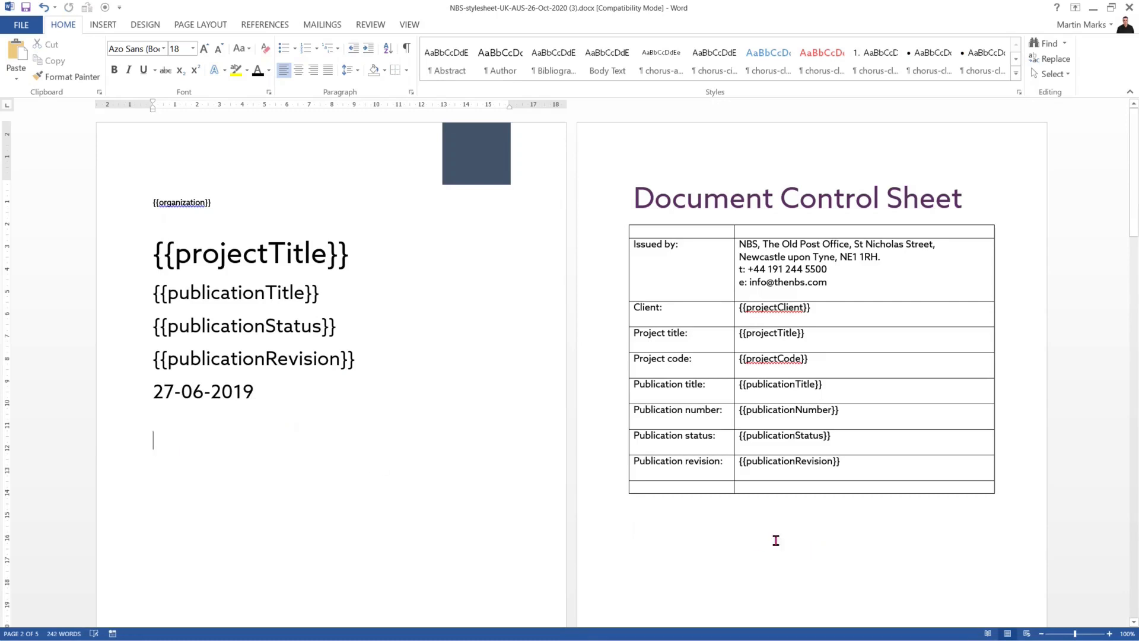
{"action": "left_click", "coordinate": [725, 528]}
{"action": "key", "text": "ctrl+v"}
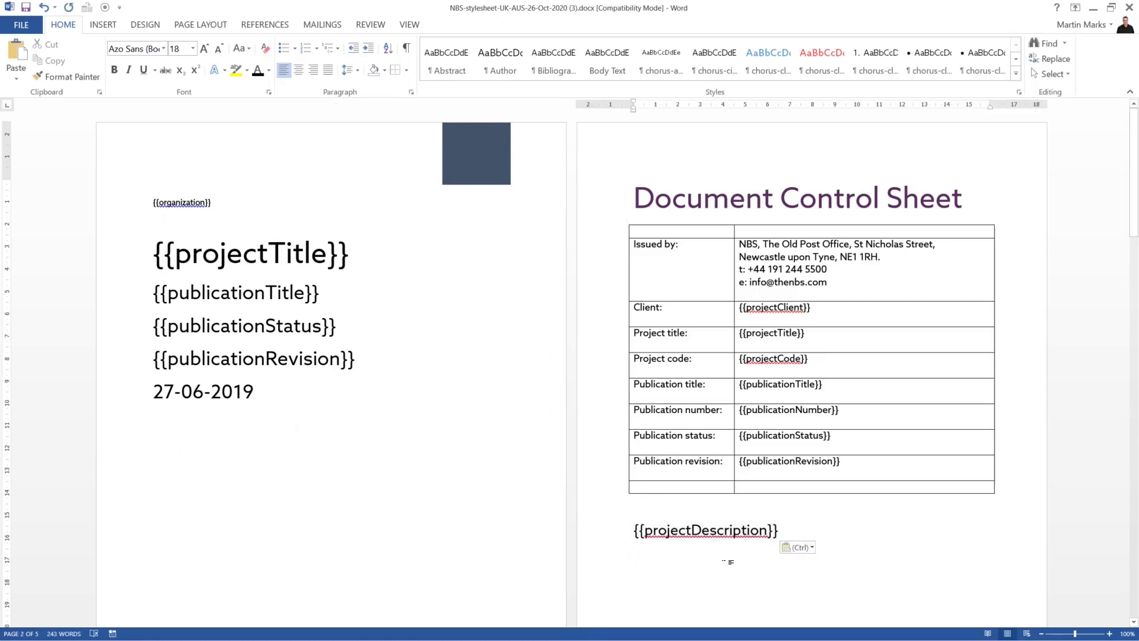
{"action": "left_click", "coordinate": [407, 71]}
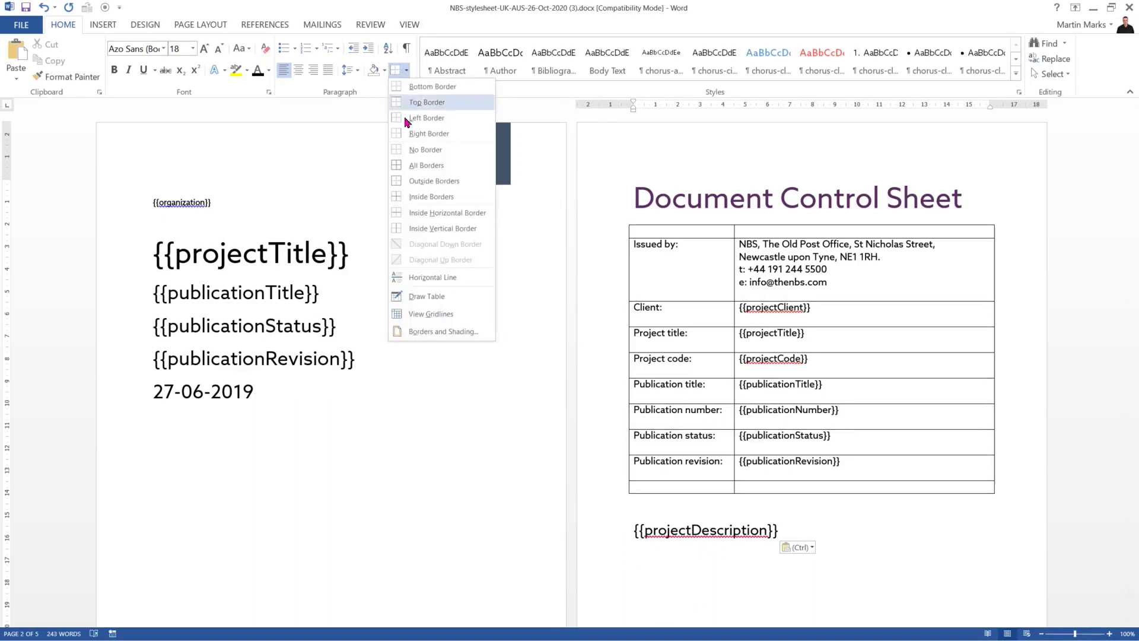
{"action": "left_click", "coordinate": [451, 88]}
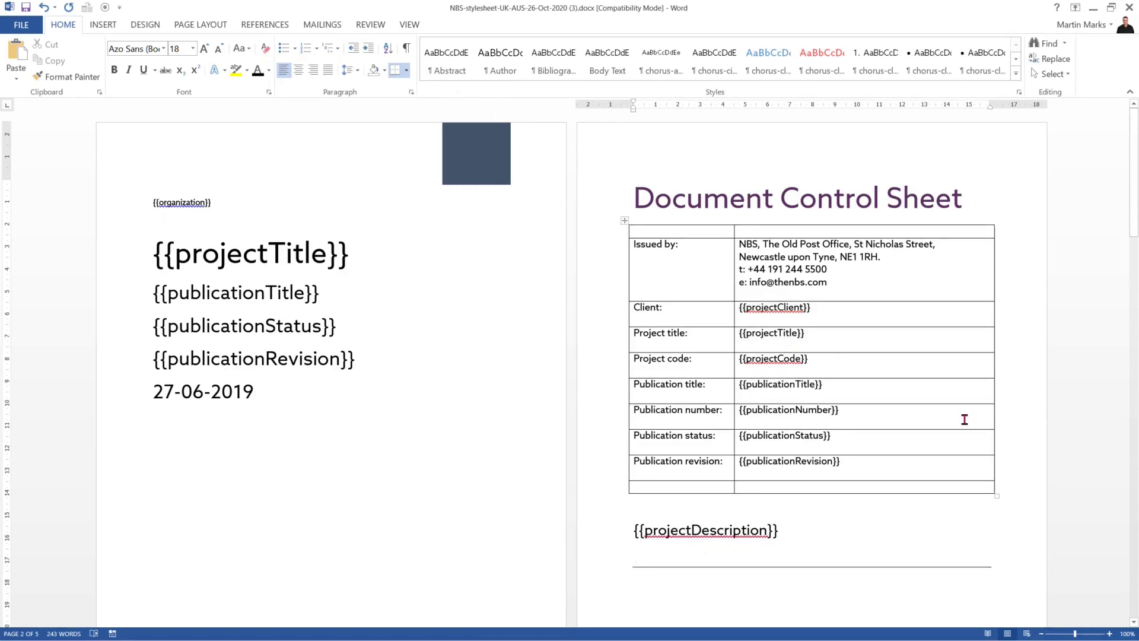
Remove all borders from the document control table.
{"action": "left_click", "coordinate": [624, 222]}
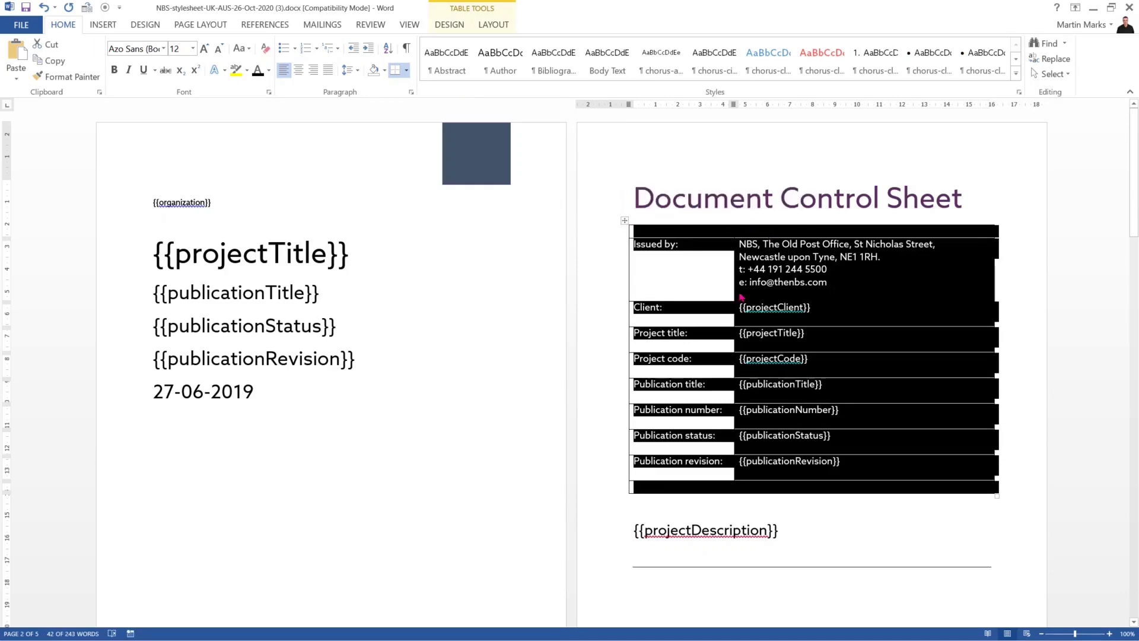
{"action": "left_click", "coordinate": [407, 70]}
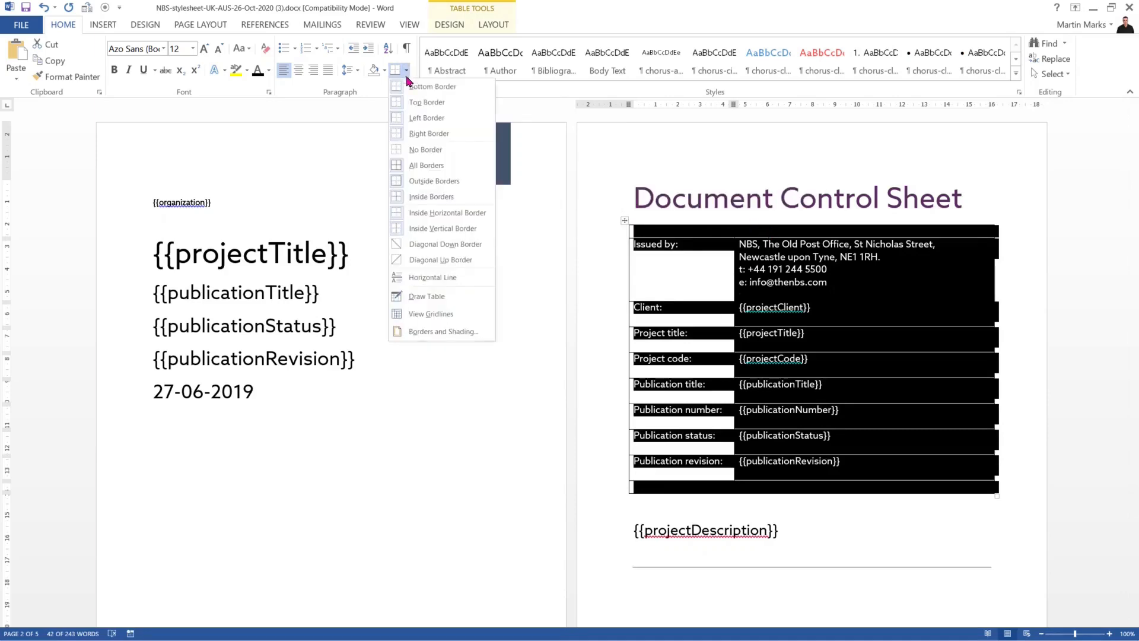
{"action": "left_click", "coordinate": [428, 152]}
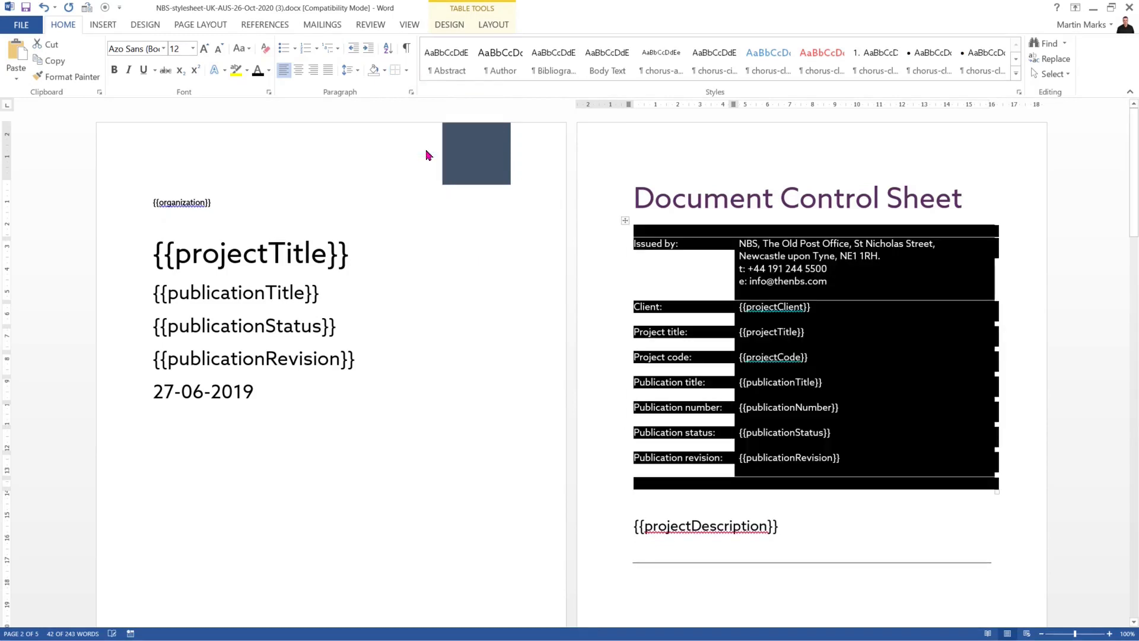
{"action": "left_click", "coordinate": [714, 487]}
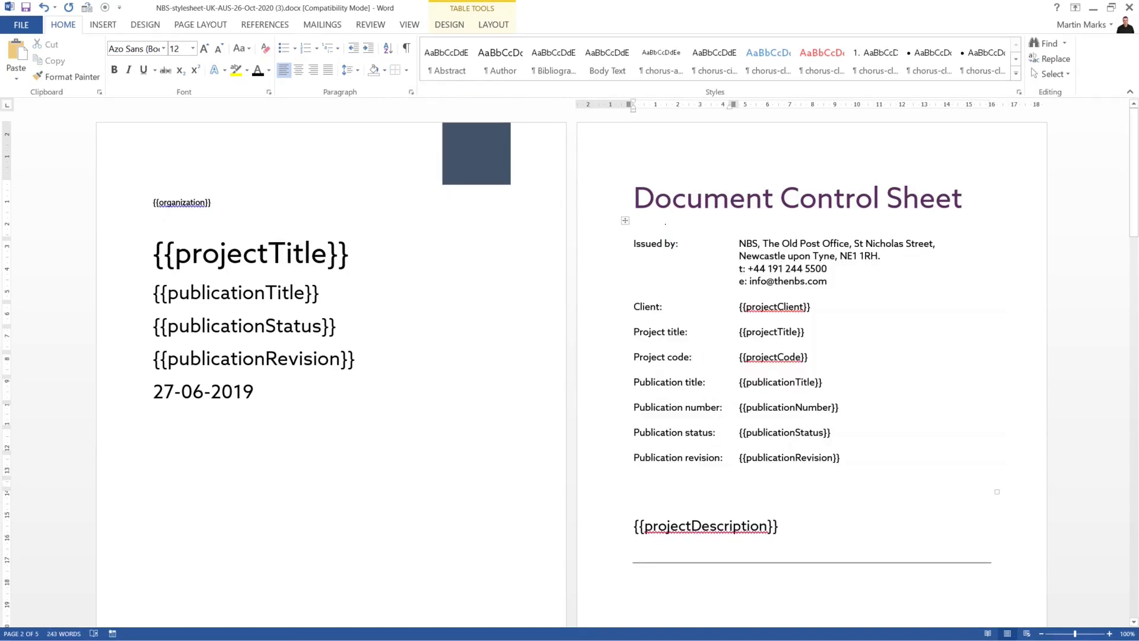
Add a top border to the table's empty first row and a bottom border to its empty last row.
{"action": "left_click_drag", "start_coordinate": [715, 228], "coordinate": [776, 229]}
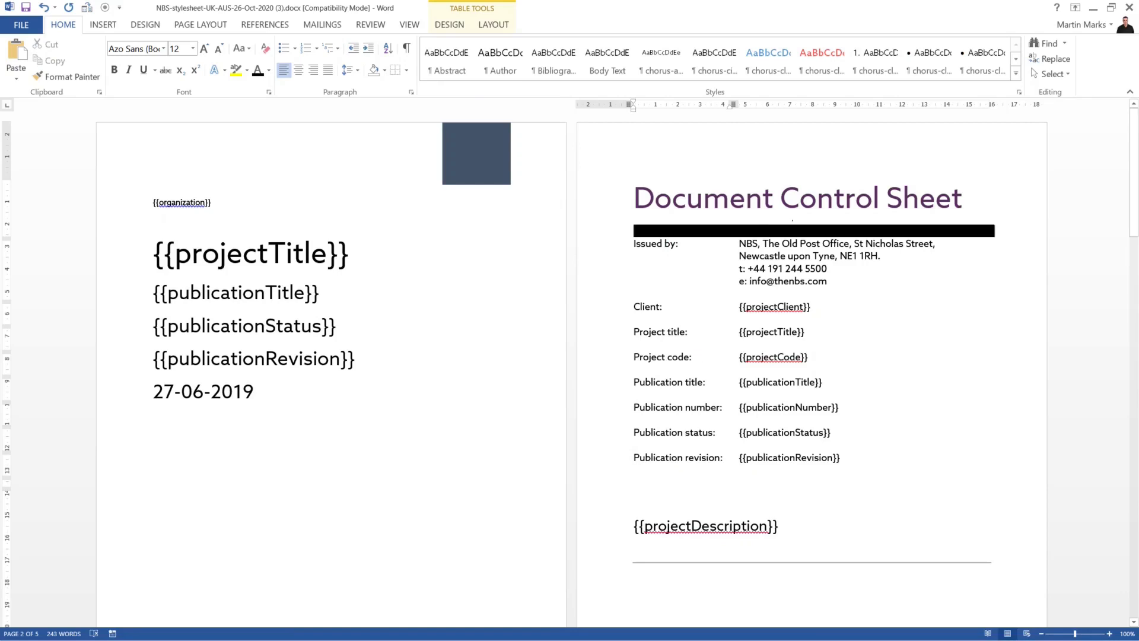
{"action": "left_click", "coordinate": [408, 73]}
{"action": "left_click", "coordinate": [423, 106]}
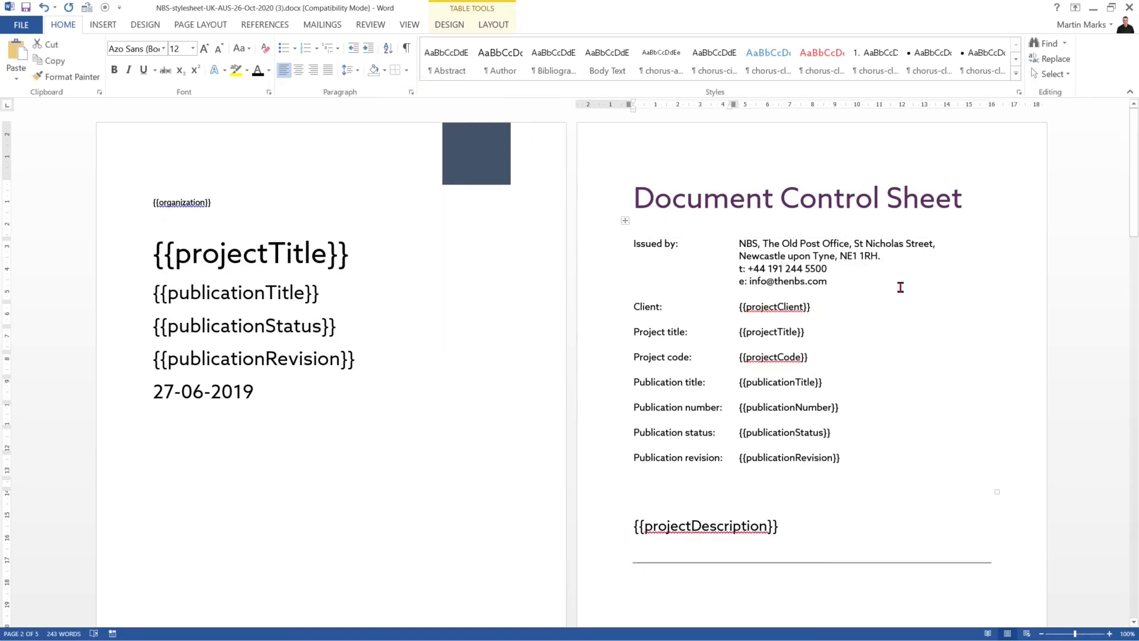
{"action": "left_click", "coordinate": [690, 481]}
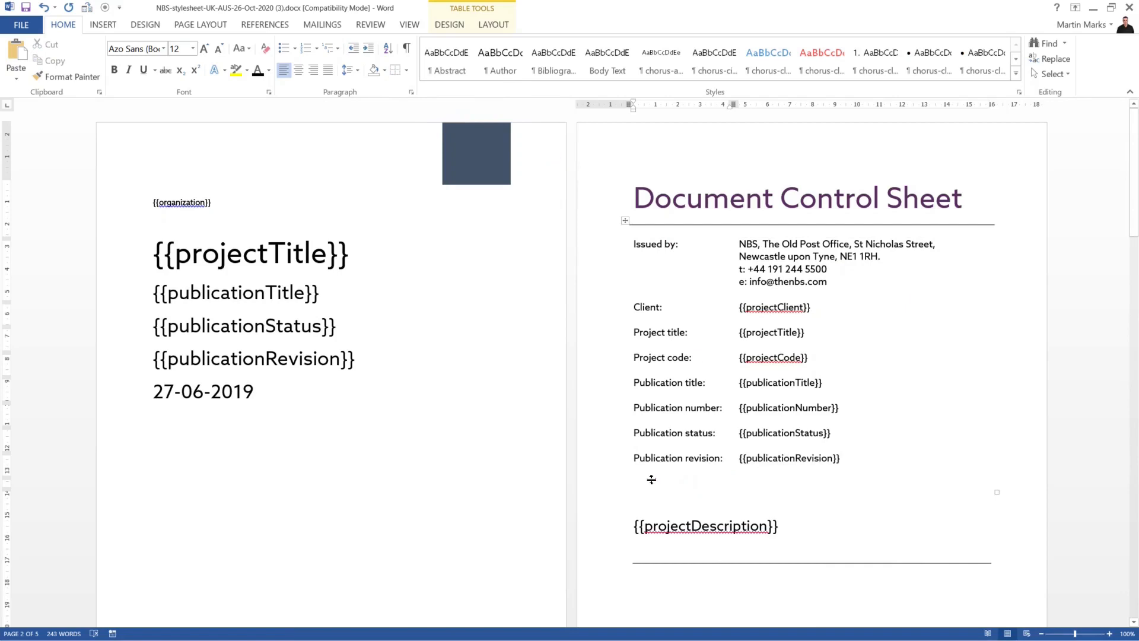
{"action": "left_click_drag", "start_coordinate": [650, 485], "coordinate": [779, 489]}
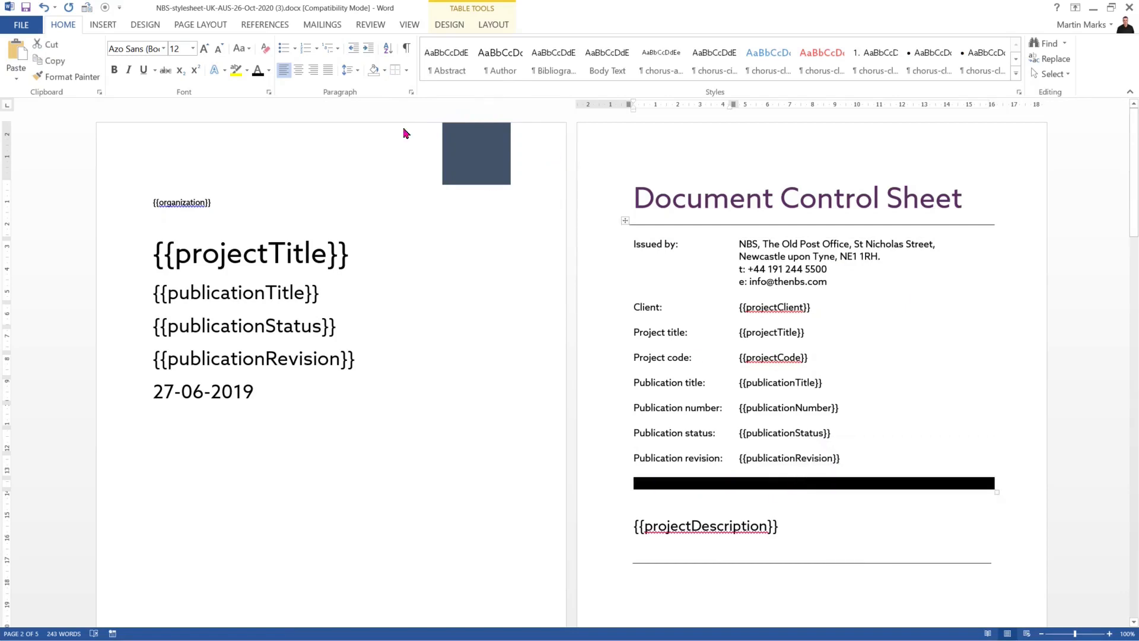
{"action": "left_click", "coordinate": [406, 71]}
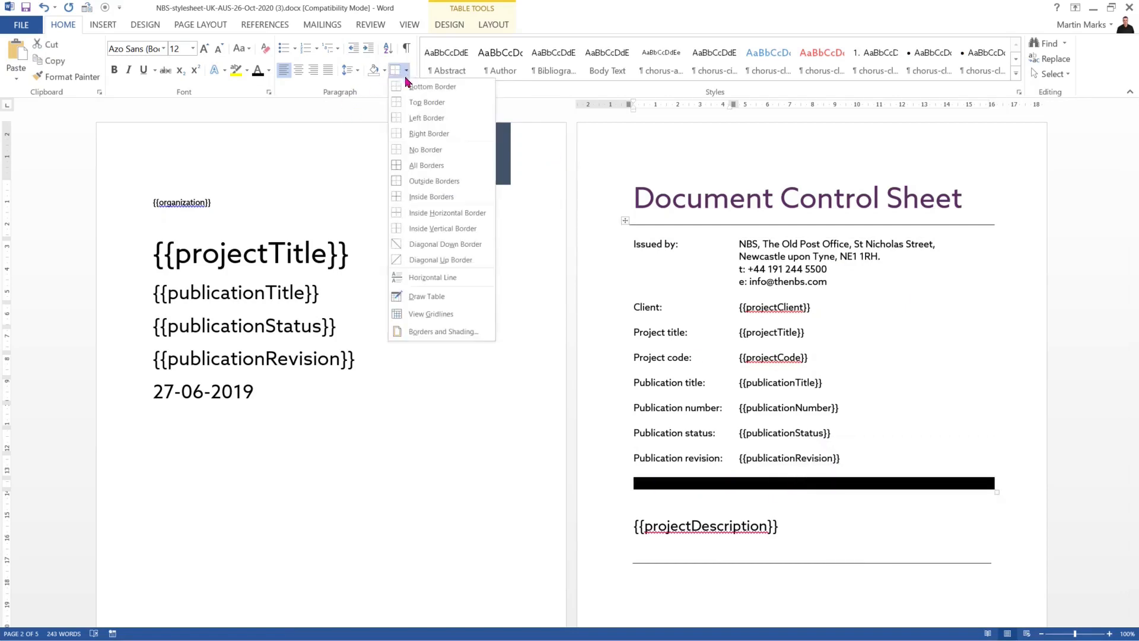
{"action": "left_click", "coordinate": [431, 89]}
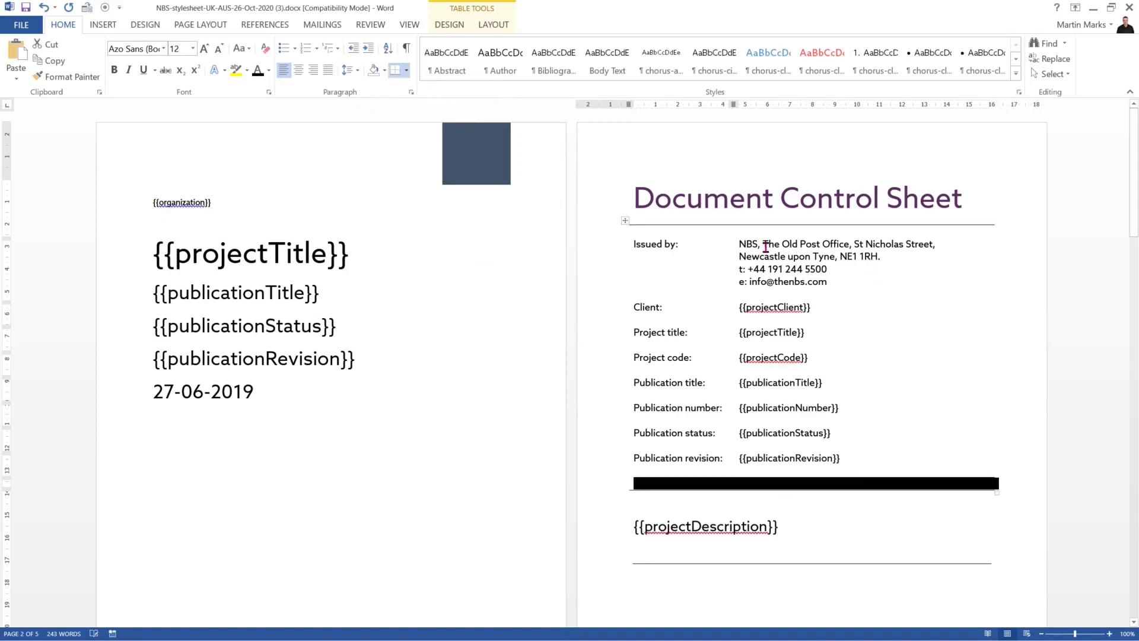
Add a left border to the second-column cells from the "Issued by:" row through the "Publication revision:" row.
{"action": "left_click_drag", "start_coordinate": [765, 244], "coordinate": [793, 457]}
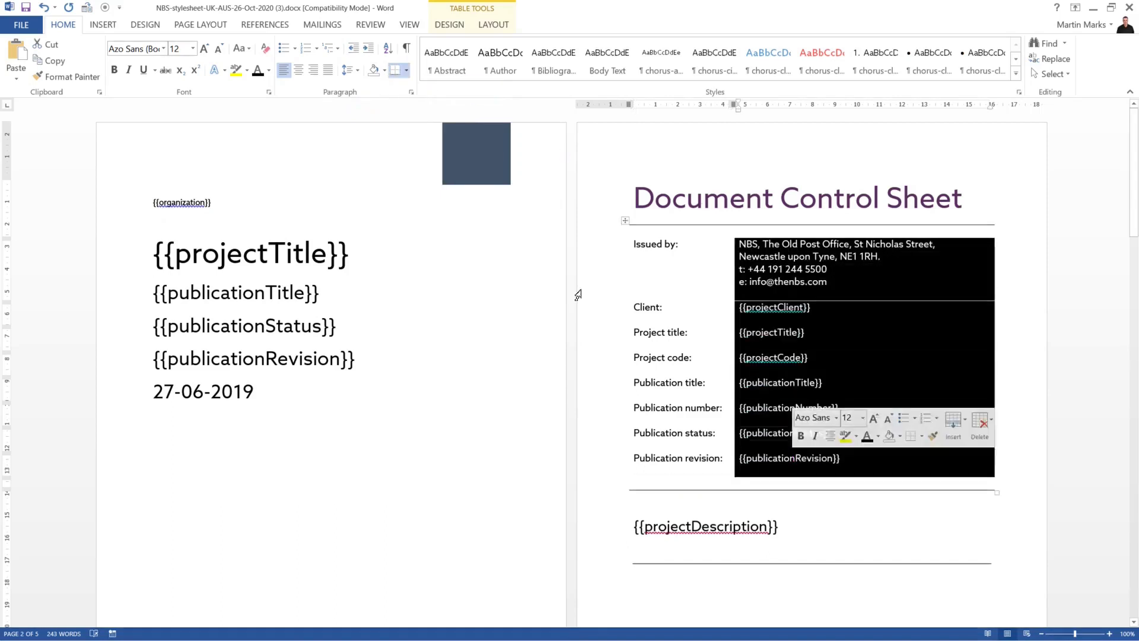
{"action": "left_click", "coordinate": [409, 71]}
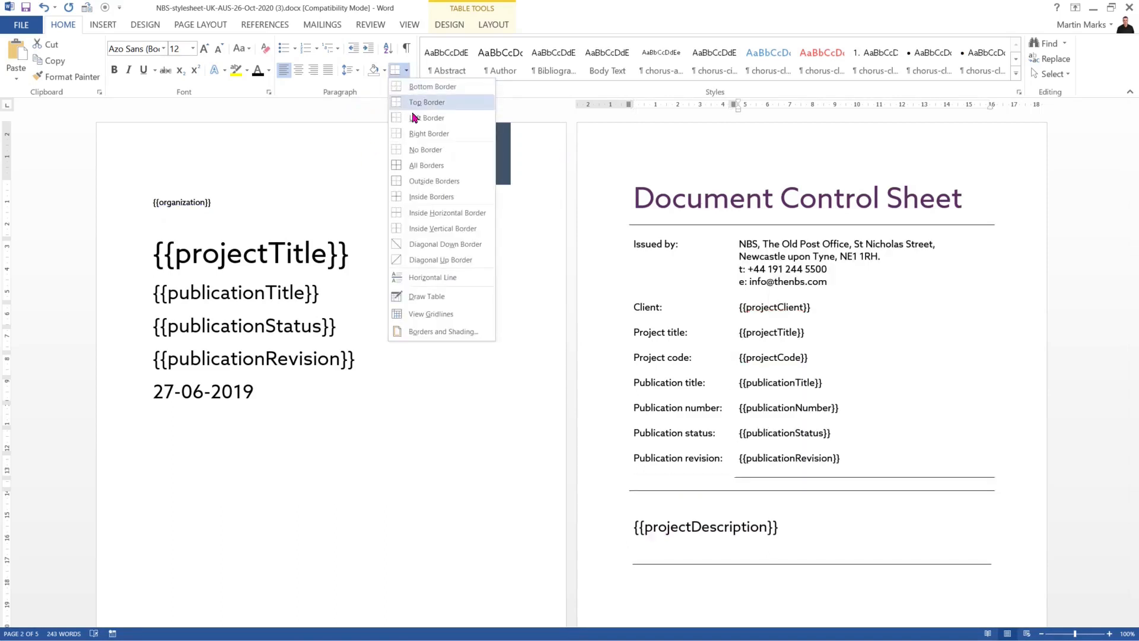
{"action": "left_click", "coordinate": [426, 117]}
{"action": "left_click", "coordinate": [846, 281]}
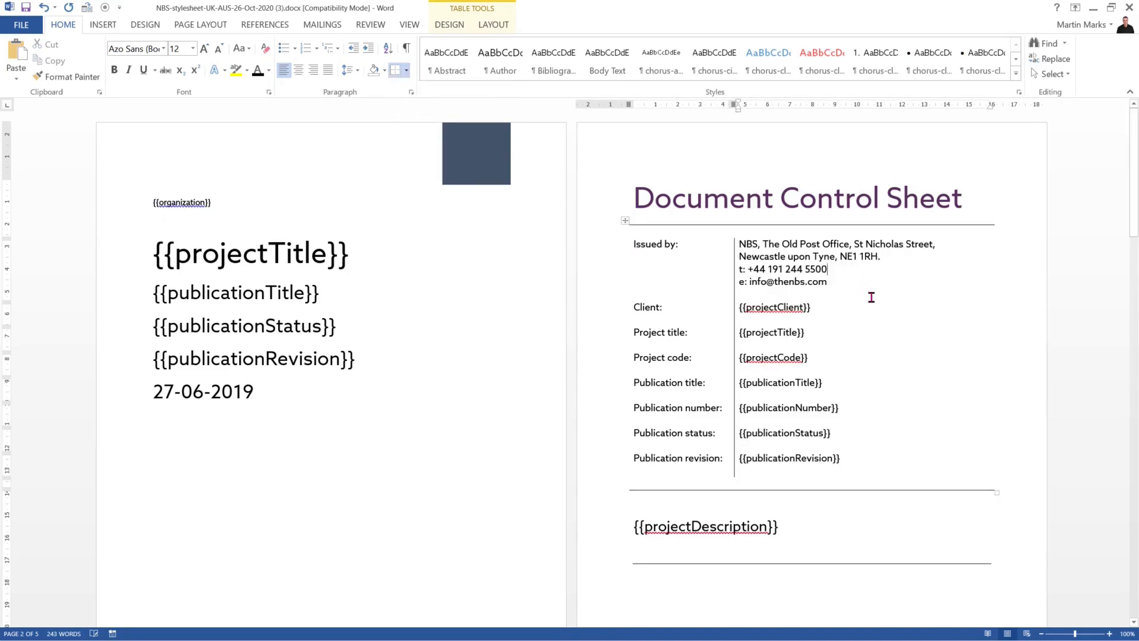
Insert a blank line between the postal address and the telephone line in the "Issued by:" cell.
{"action": "left_click", "coordinate": [892, 256]}
{"action": "key", "text": "Return"}
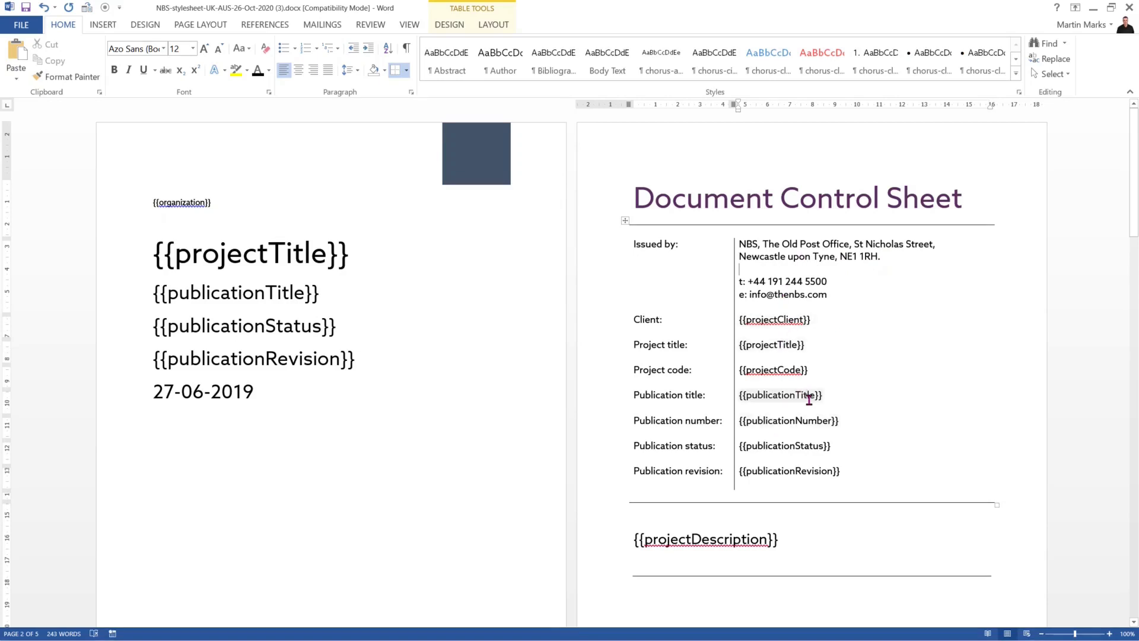
{"action": "scroll", "coordinate": [811, 395], "scroll_direction": "down", "scroll_amount": 3}
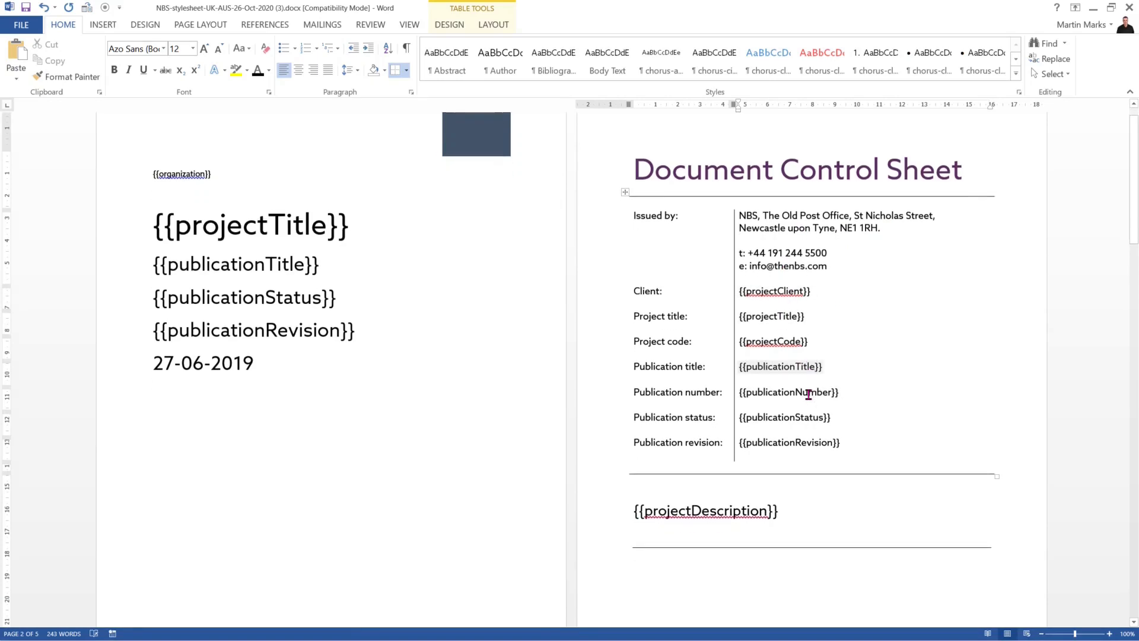
Insert the picture NBS Logo.png into the header of the Document Control Sheet page.
{"action": "scroll", "coordinate": [807, 395], "scroll_direction": "up", "scroll_amount": 3}
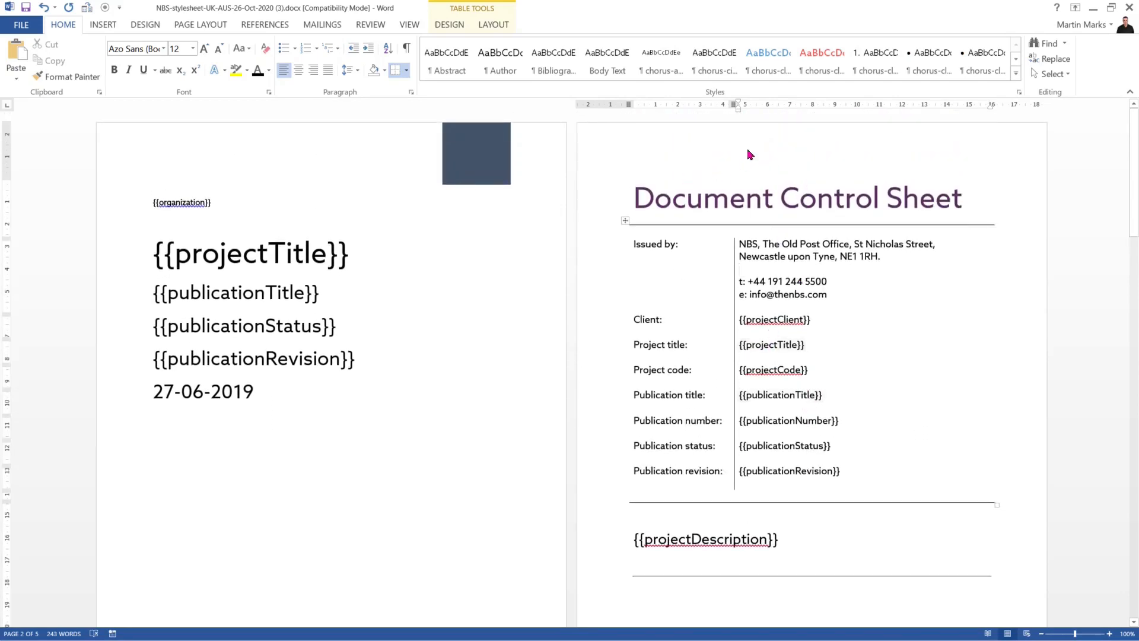
{"action": "double_click", "coordinate": [705, 146]}
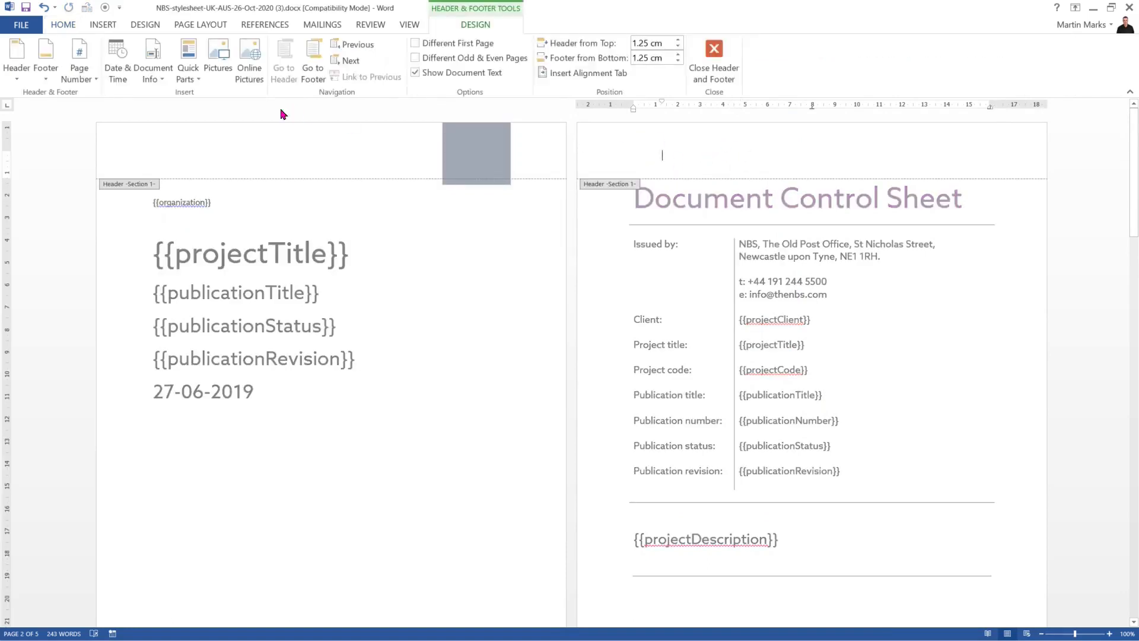
{"action": "left_click", "coordinate": [99, 27]}
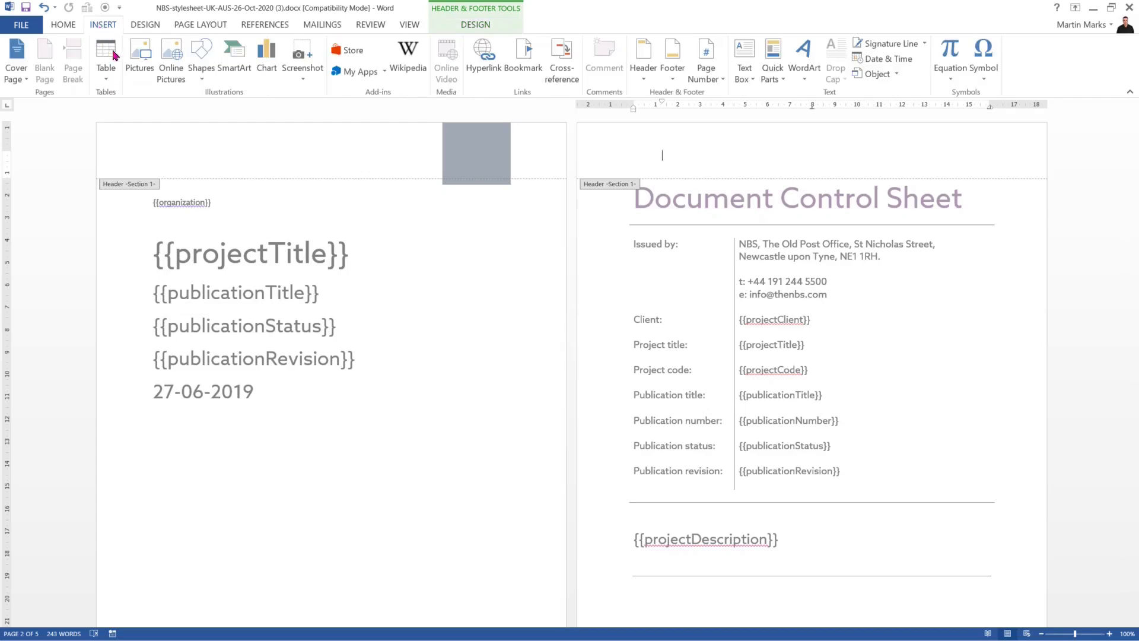
{"action": "left_click", "coordinate": [140, 56]}
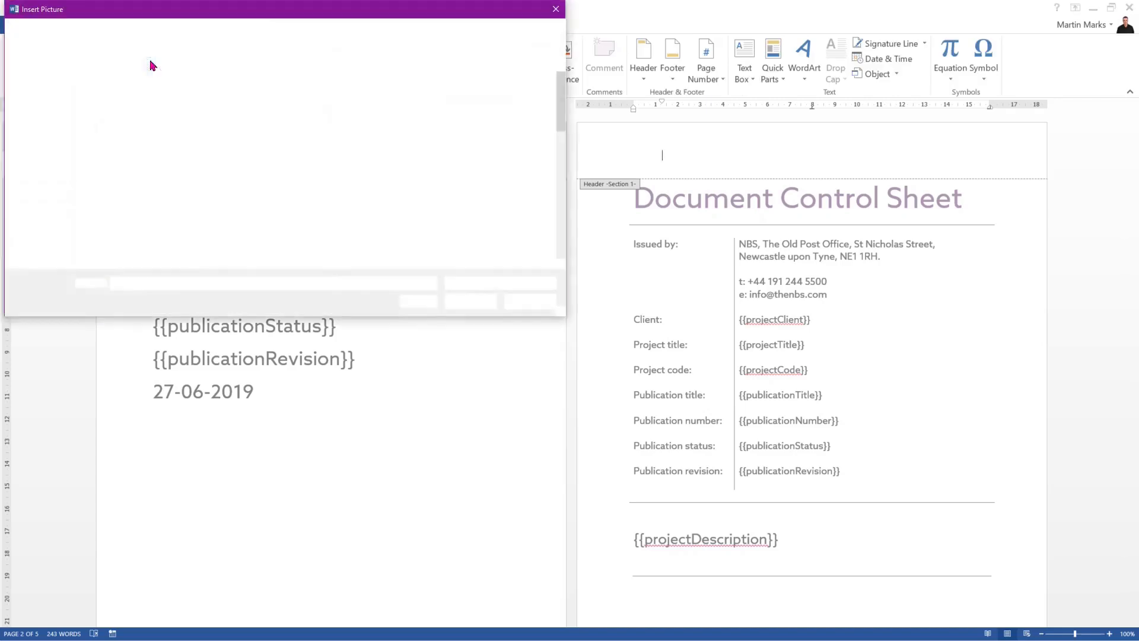
{"action": "scroll", "coordinate": [441, 233], "scroll_direction": "down", "scroll_amount": 3}
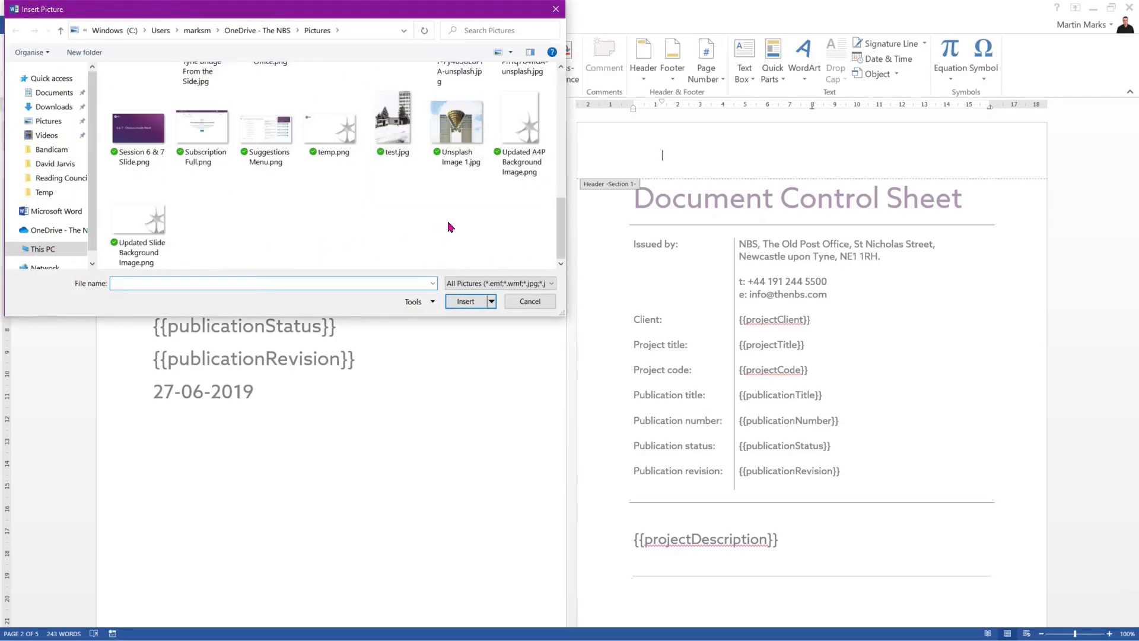
{"action": "scroll", "coordinate": [450, 228], "scroll_direction": "up", "scroll_amount": 1}
{"action": "scroll", "coordinate": [481, 233], "scroll_direction": "up", "scroll_amount": 1}
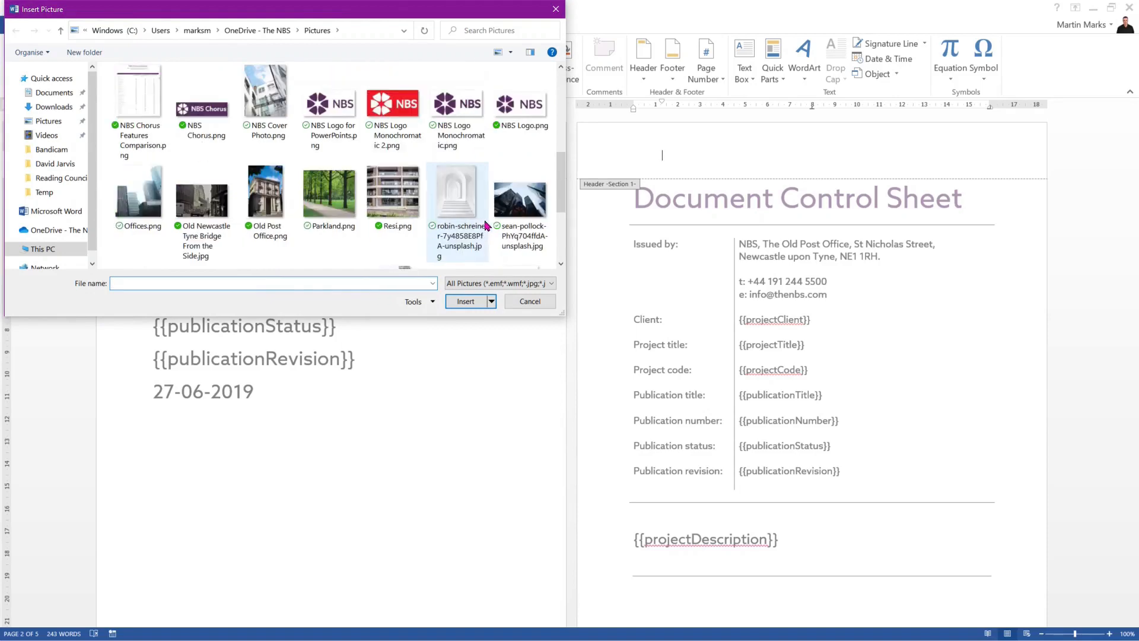
{"action": "left_click", "coordinate": [528, 106]}
{"action": "left_click", "coordinate": [469, 301]}
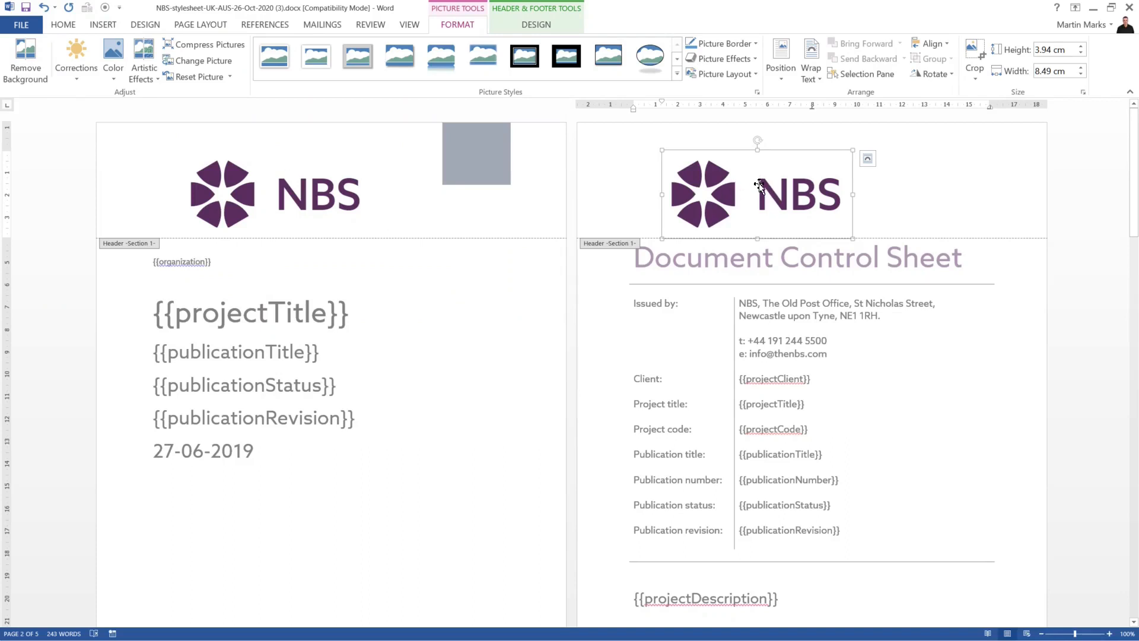
Place the header logo behind the text and fix its position on the page.
{"action": "right_click", "coordinate": [726, 180]}
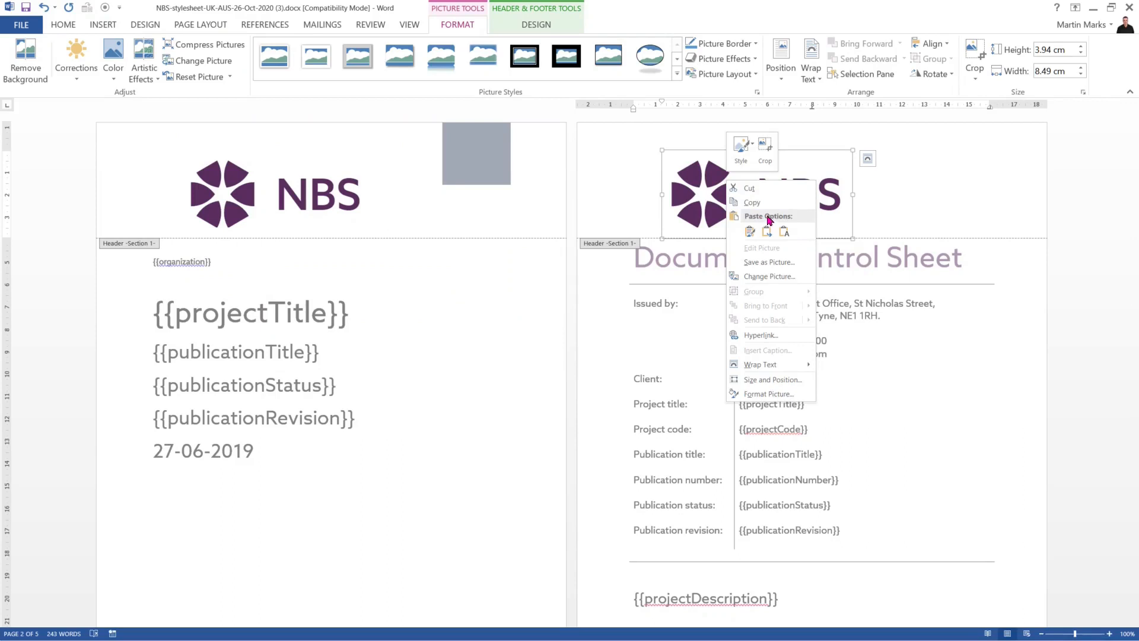
{"action": "mouse_move", "coordinate": [798, 367]}
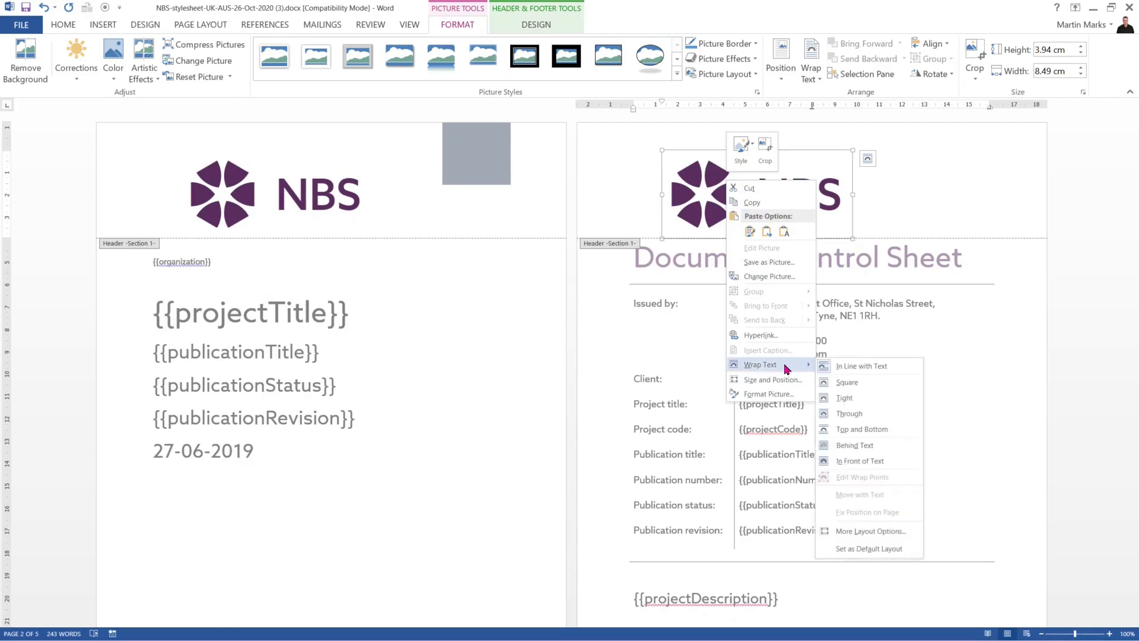
{"action": "left_click", "coordinate": [859, 447]}
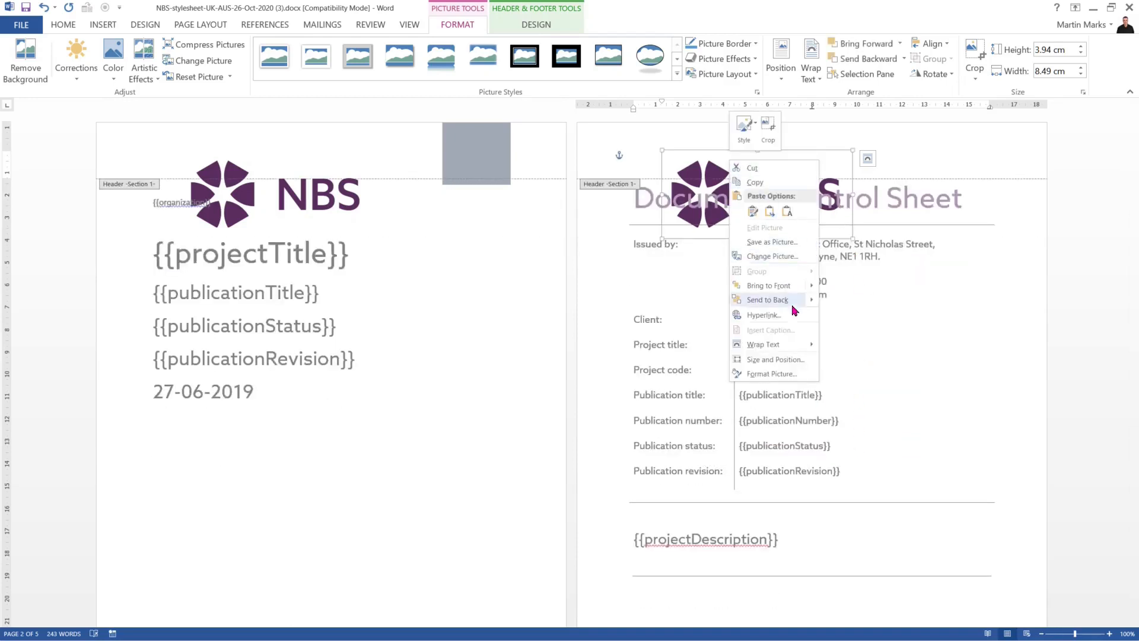
{"action": "mouse_move", "coordinate": [811, 350]}
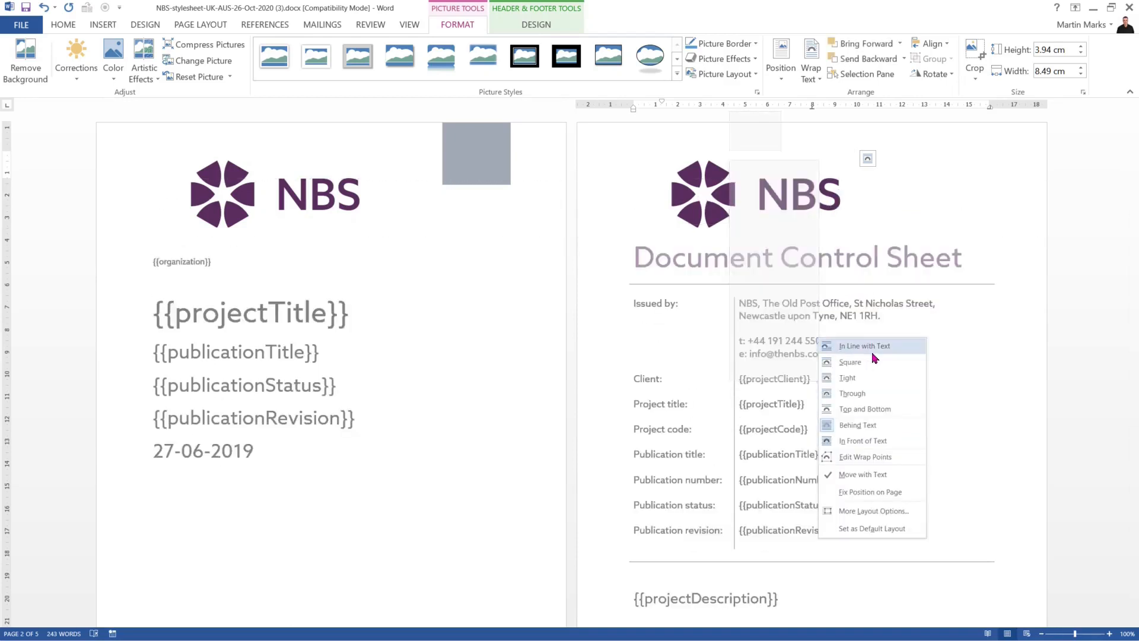
{"action": "left_click", "coordinate": [853, 492]}
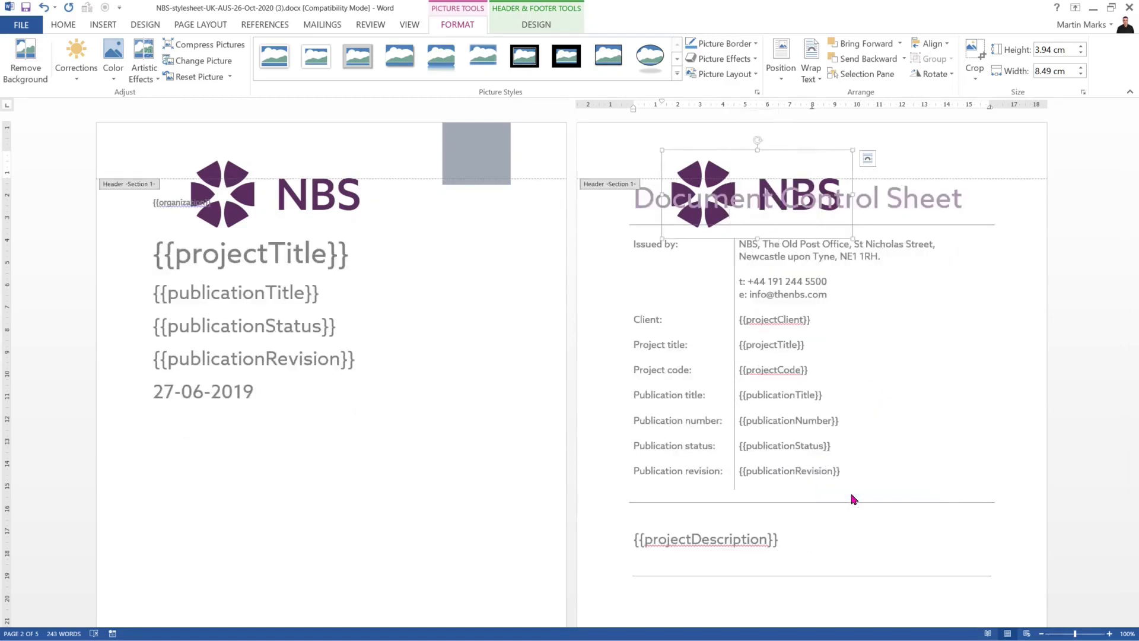
Move the logo to the page's upper-left corner and shrink it to about 4.15 cm wide by 1.92 cm high.
{"action": "left_click_drag", "start_coordinate": [779, 164], "coordinate": [710, 145]}
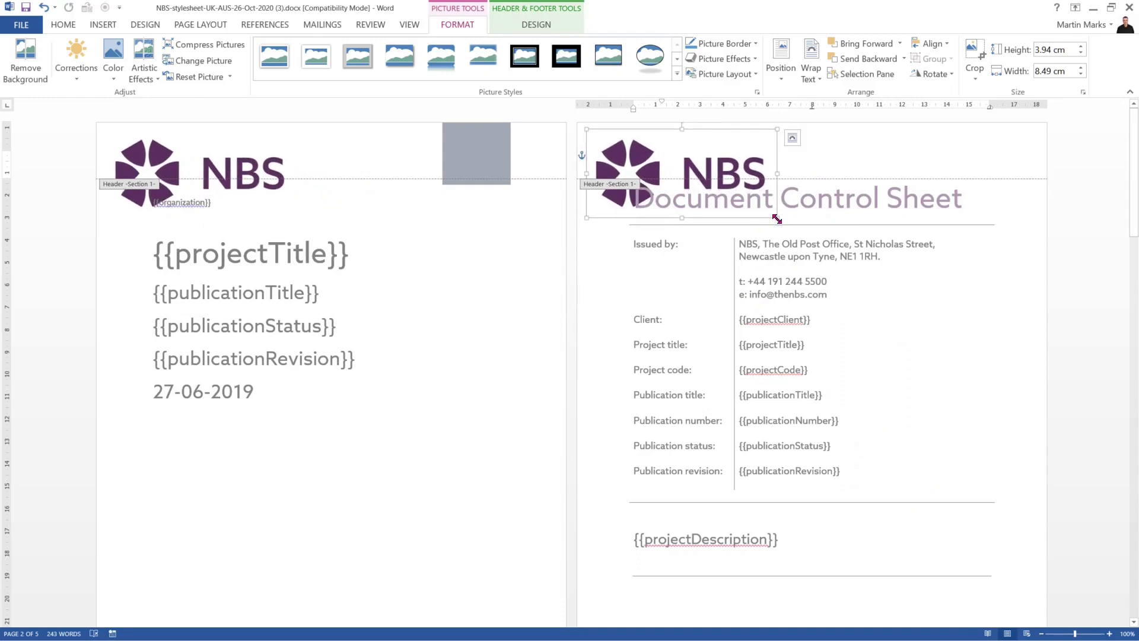
{"action": "left_click_drag", "start_coordinate": [777, 217], "coordinate": [679, 165]}
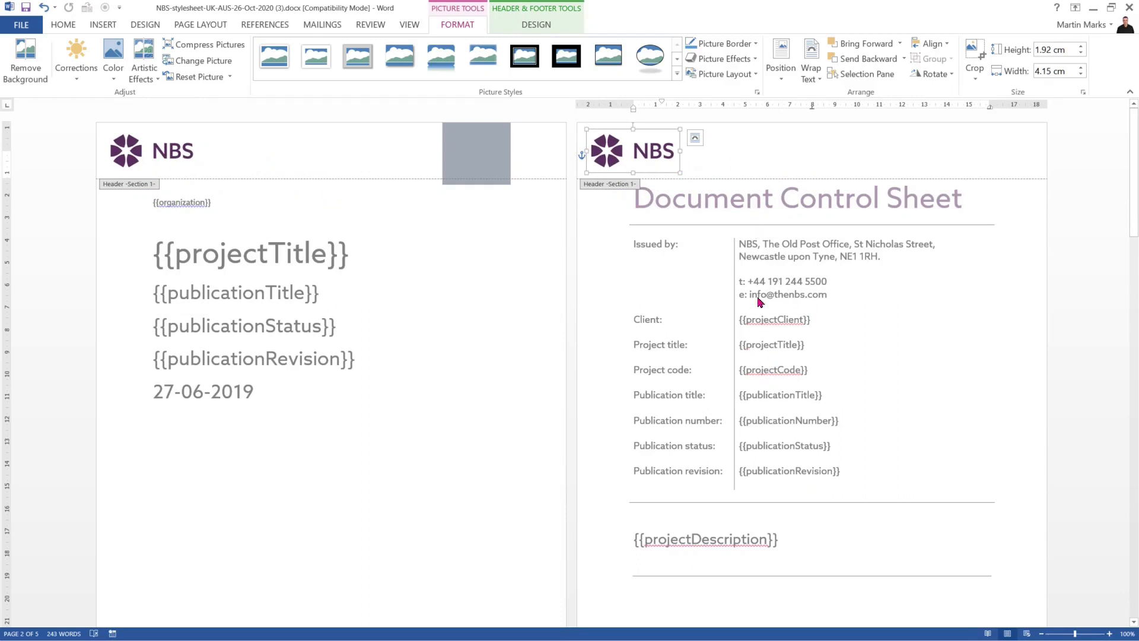
{"action": "scroll", "coordinate": [819, 344], "scroll_direction": "down", "scroll_amount": 1}
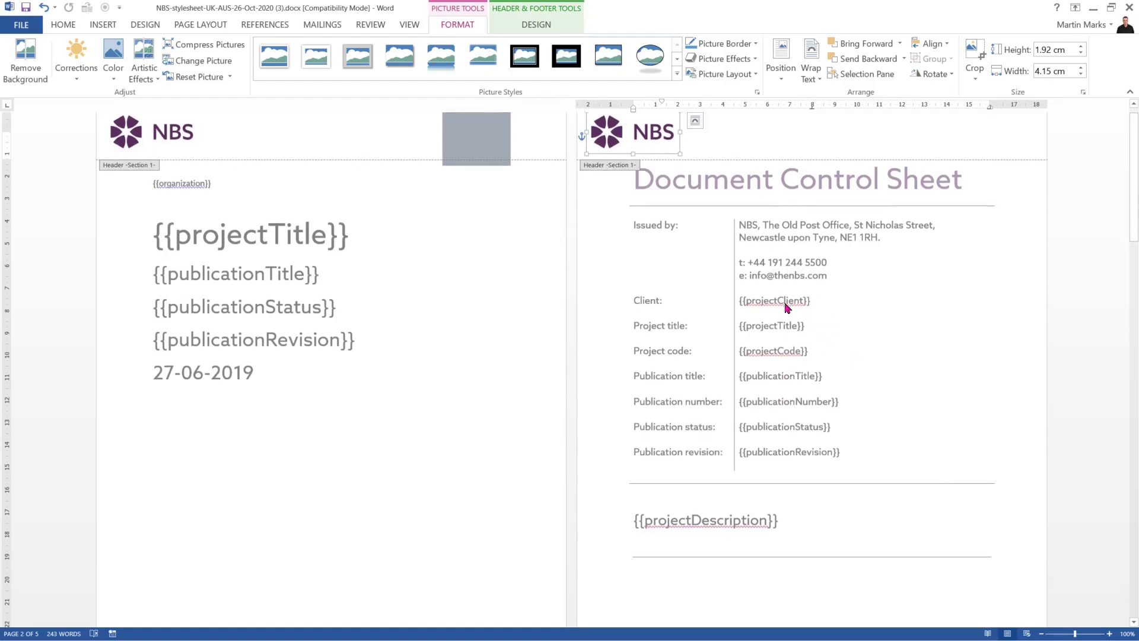
{"action": "scroll", "coordinate": [781, 167], "scroll_direction": "up", "scroll_amount": 1}
Insert the picture Updated A4P Background Image.png into the same header.
{"action": "left_click", "coordinate": [779, 155]}
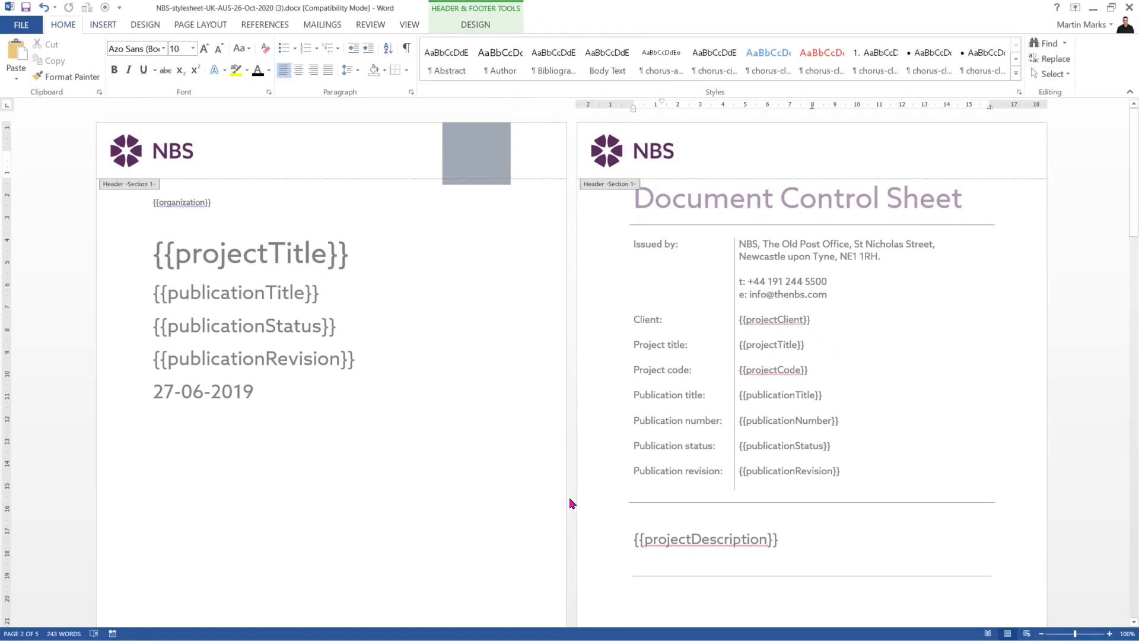
{"action": "left_click", "coordinate": [104, 27]}
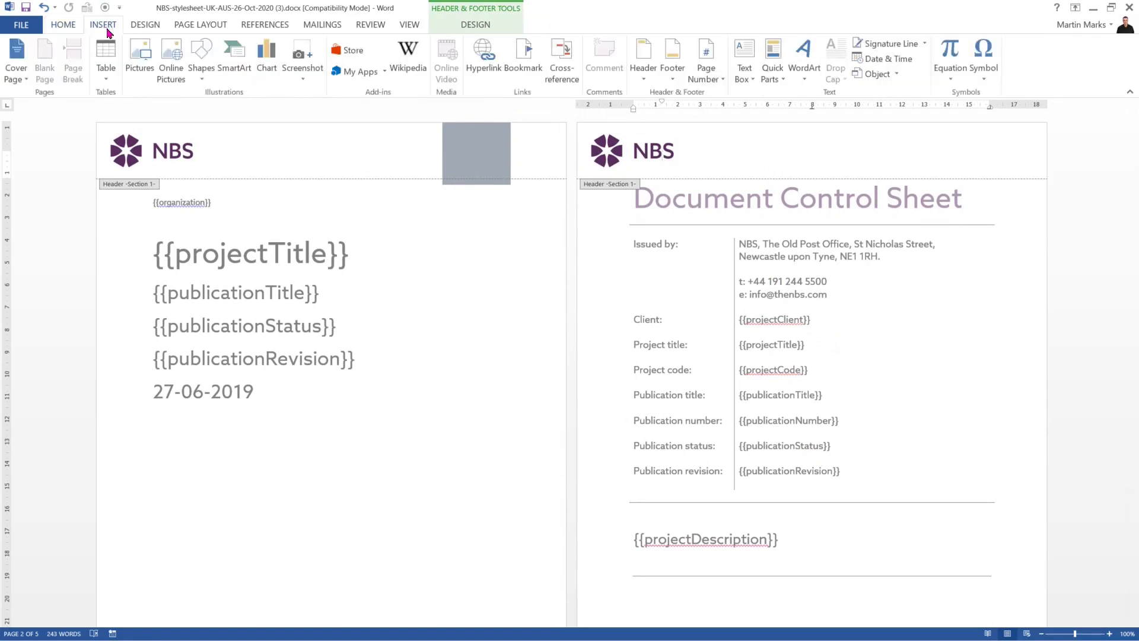
{"action": "left_click", "coordinate": [142, 70]}
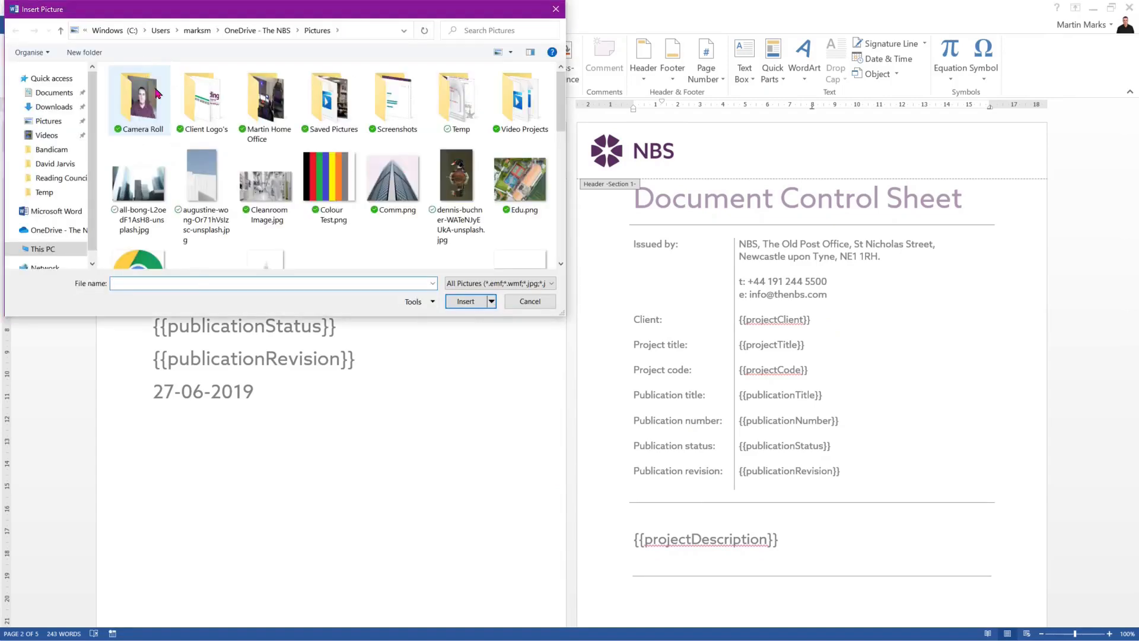
{"action": "scroll", "coordinate": [415, 184], "scroll_direction": "down", "scroll_amount": 5}
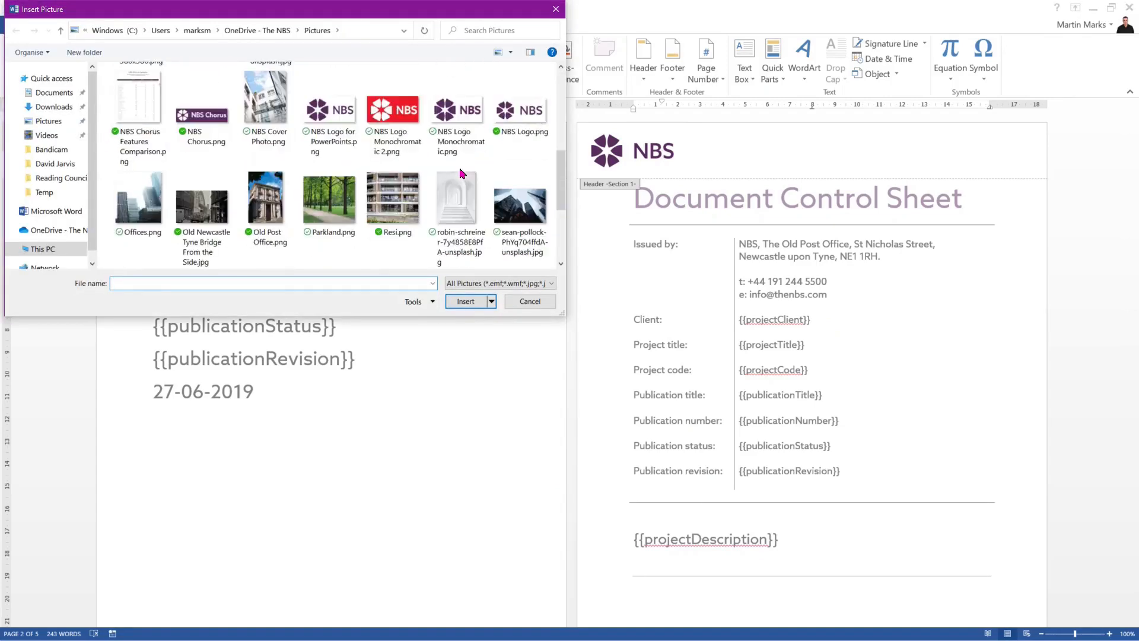
{"action": "scroll", "coordinate": [462, 173], "scroll_direction": "down", "scroll_amount": 5}
{"action": "left_click", "coordinate": [533, 129]}
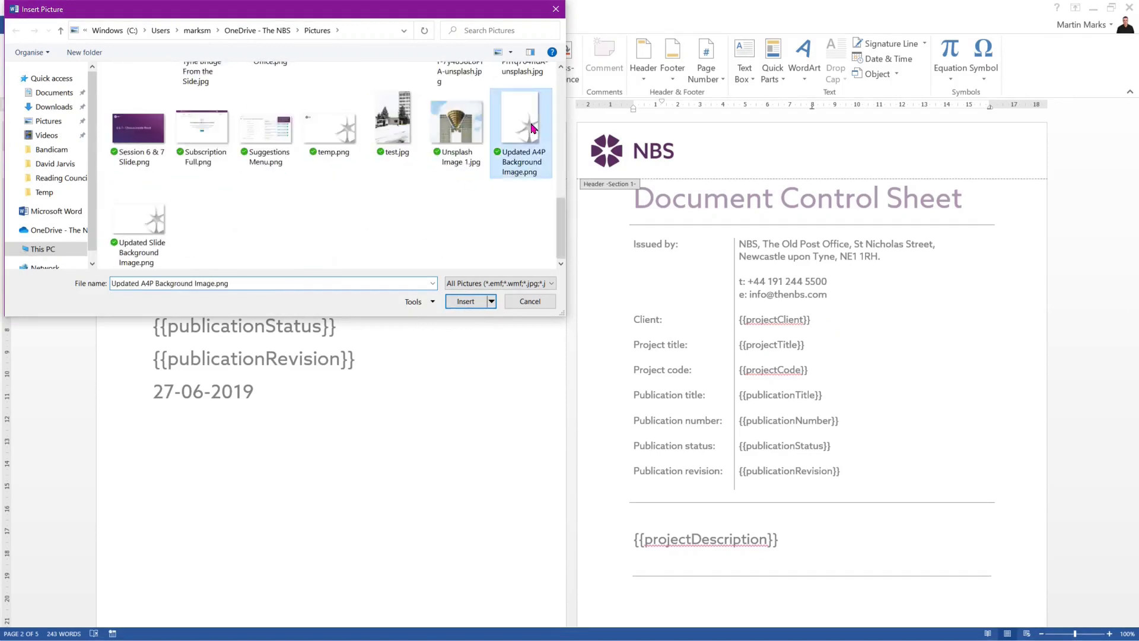
{"action": "left_click", "coordinate": [465, 301]}
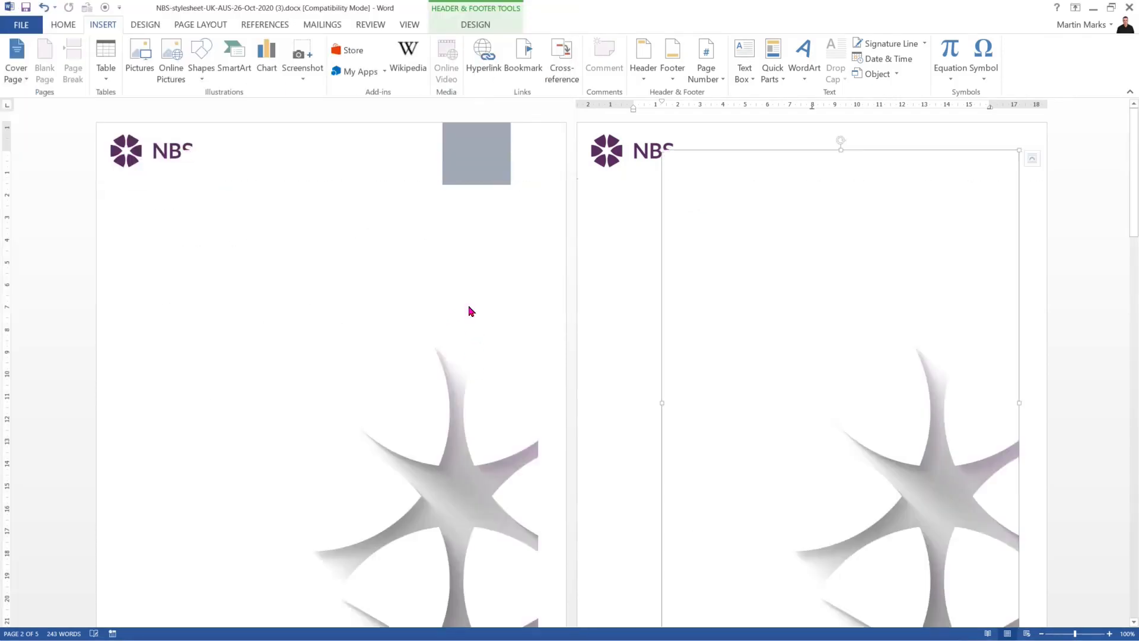
Place the background image behind the text and fix its position on the page.
{"action": "right_click", "coordinate": [808, 256]}
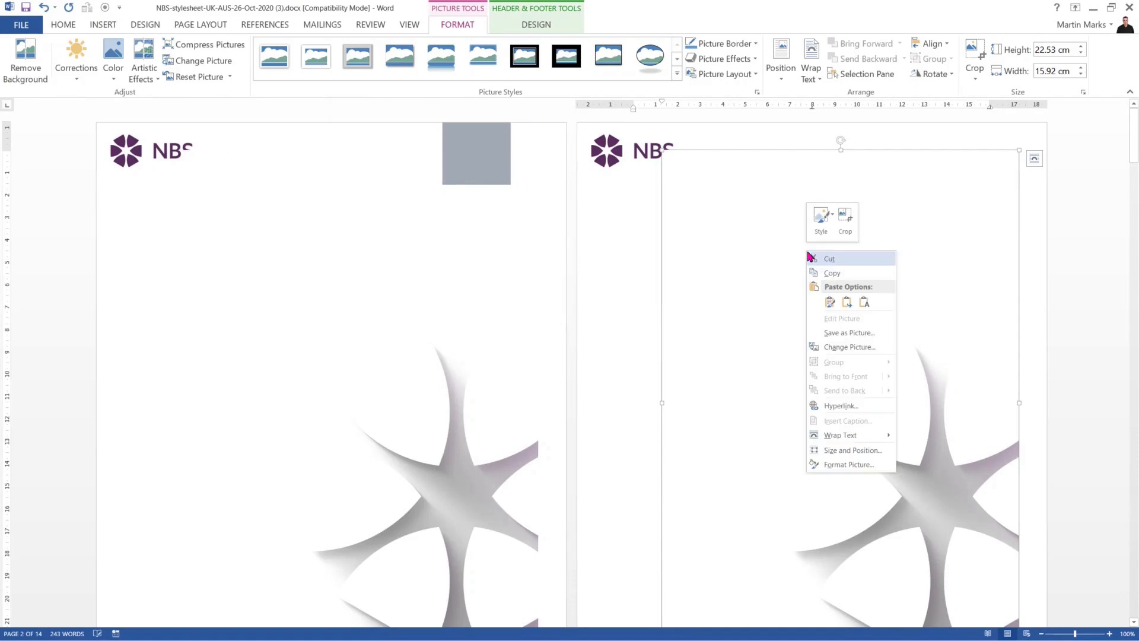
{"action": "mouse_move", "coordinate": [857, 437]}
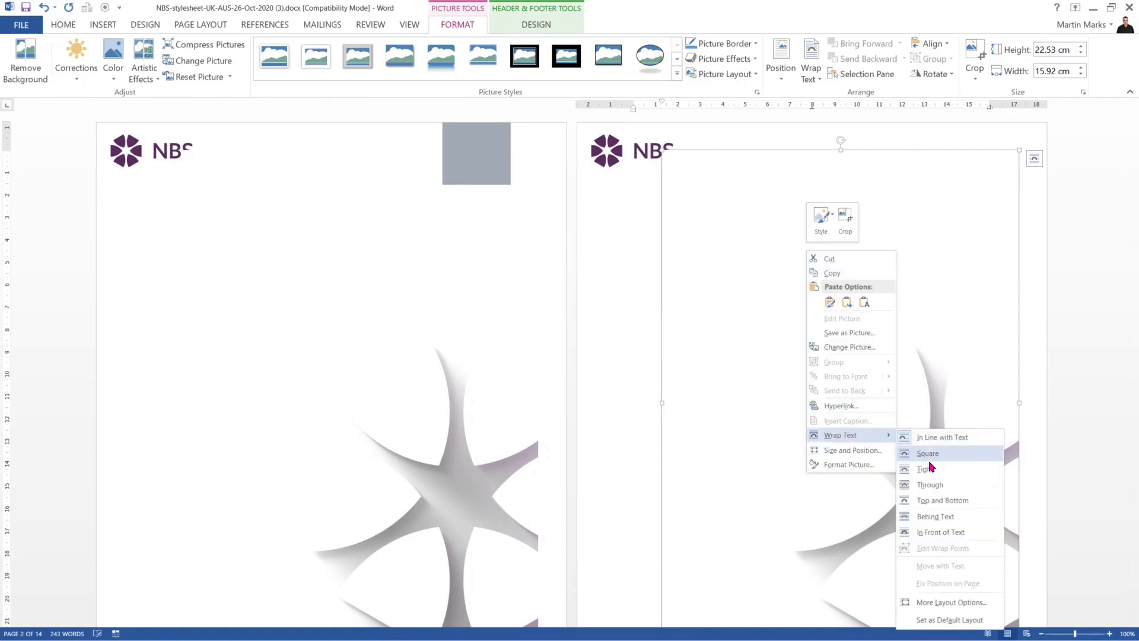
{"action": "left_click", "coordinate": [936, 517]}
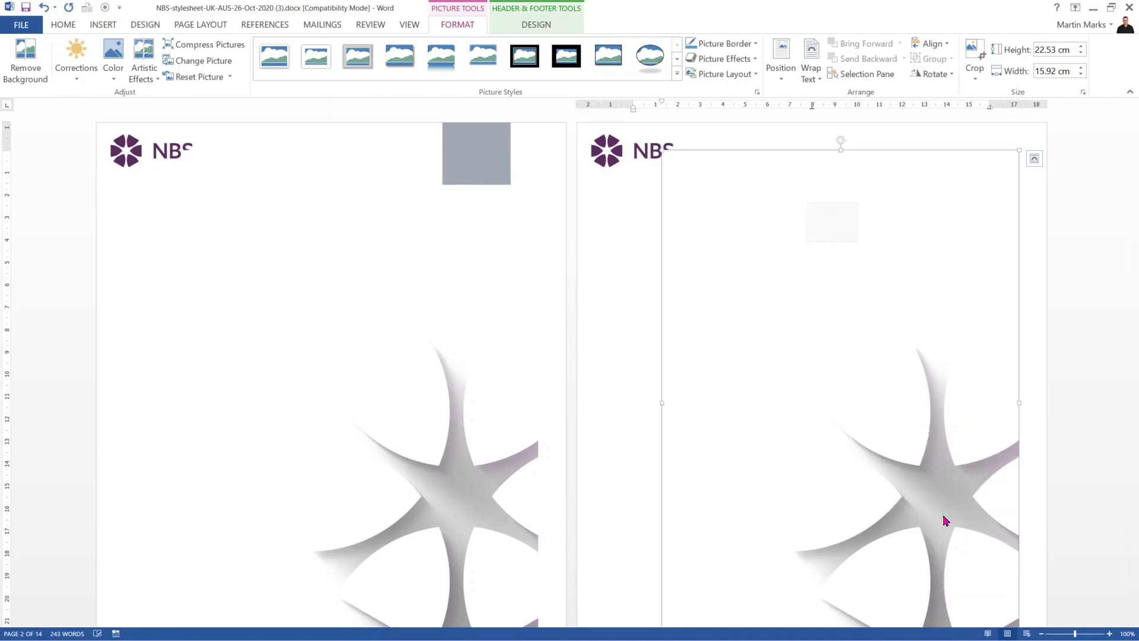
{"action": "right_click", "coordinate": [896, 389]}
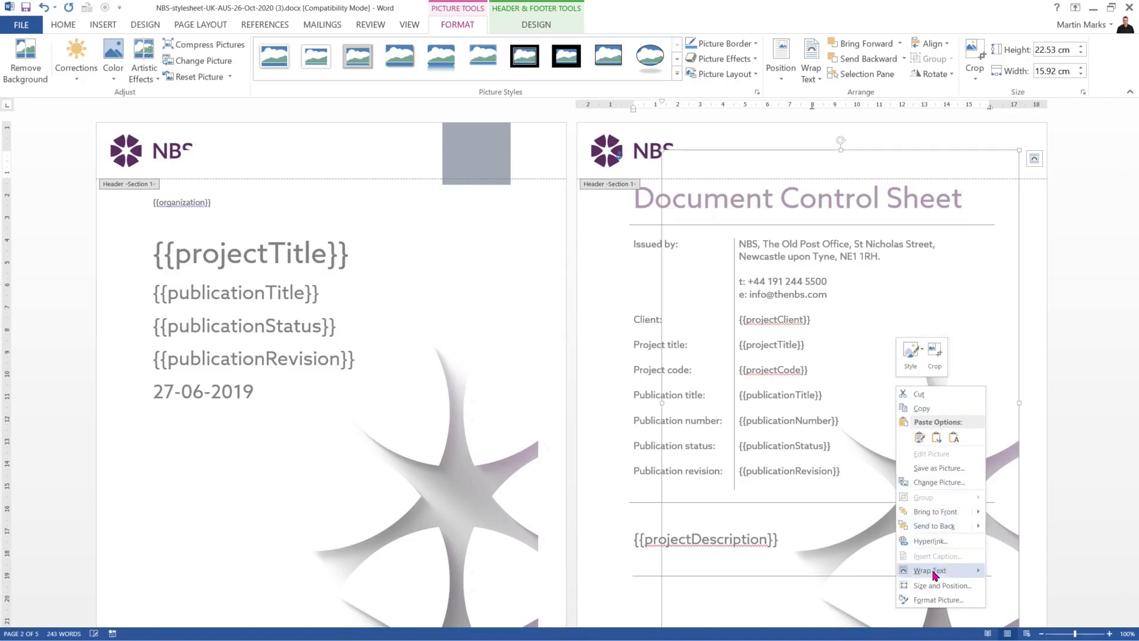
{"action": "mouse_move", "coordinate": [934, 574]}
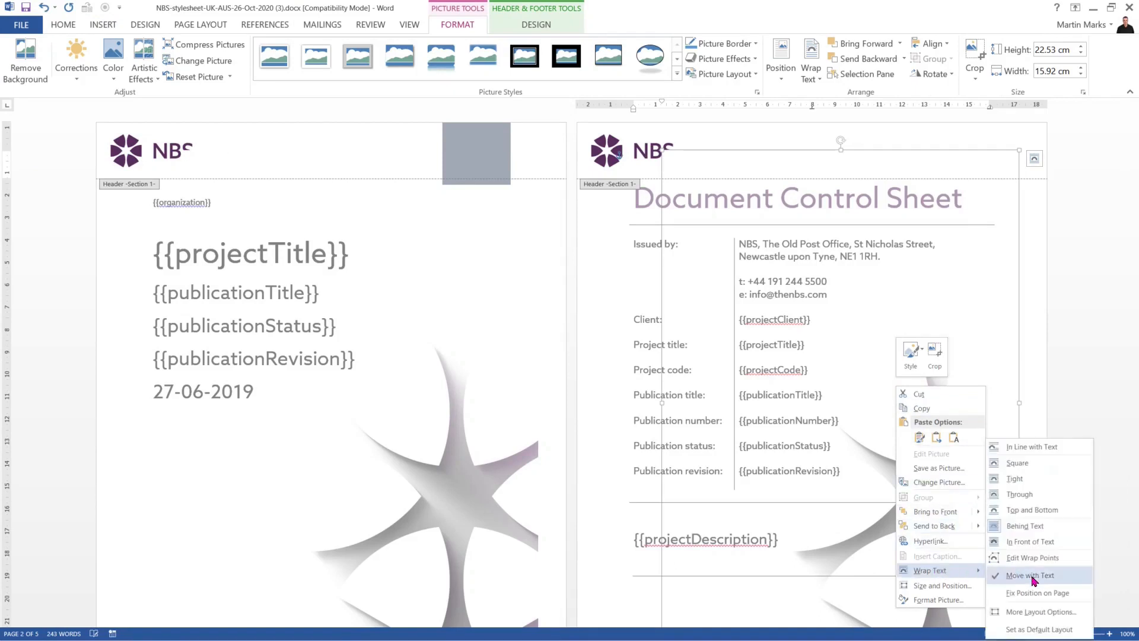
{"action": "left_click", "coordinate": [1047, 593]}
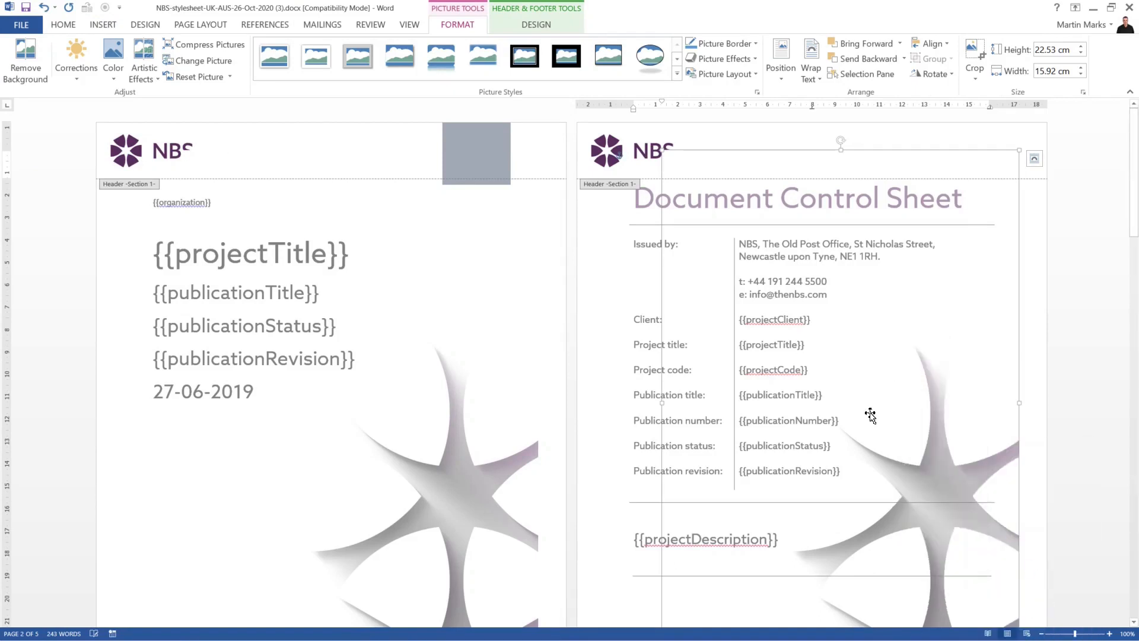
Move the background image flush into the page's lower-right corner and close header editing.
{"action": "scroll", "coordinate": [870, 409], "scroll_direction": "down", "scroll_amount": 5}
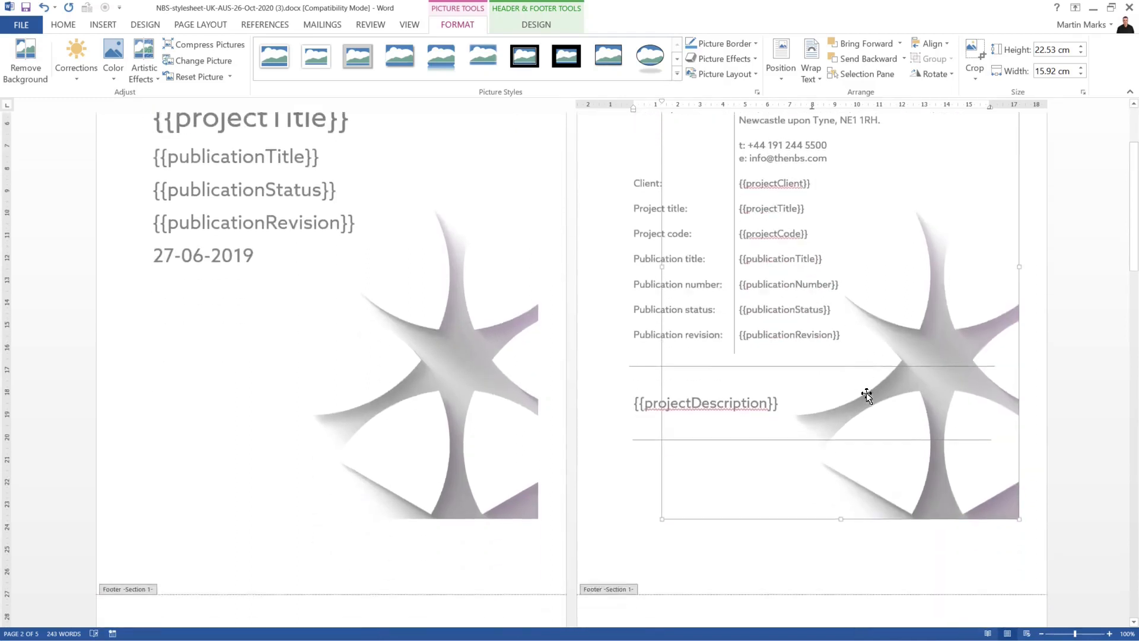
{"action": "left_click_drag", "start_coordinate": [902, 294], "coordinate": [941, 459]}
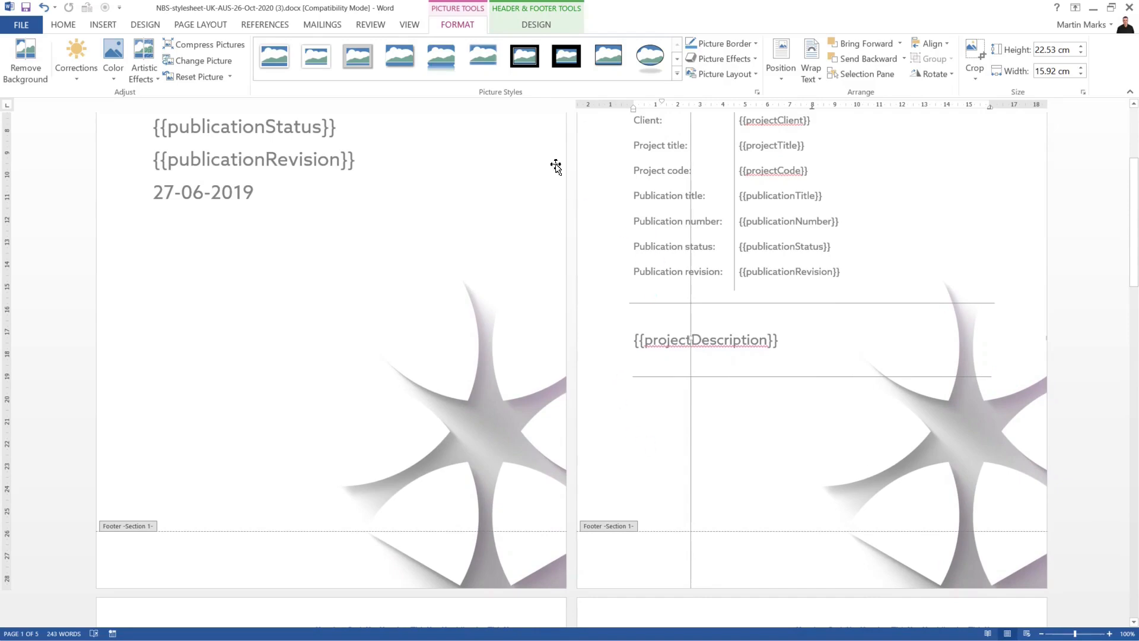
{"action": "left_click", "coordinate": [544, 23]}
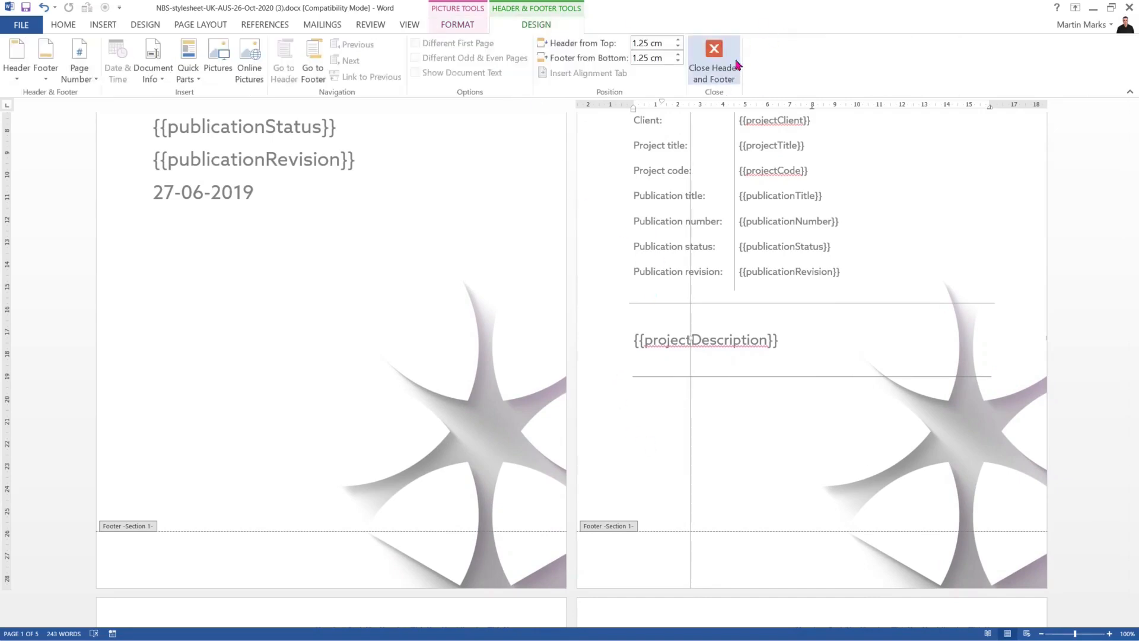
{"action": "left_click", "coordinate": [715, 59]}
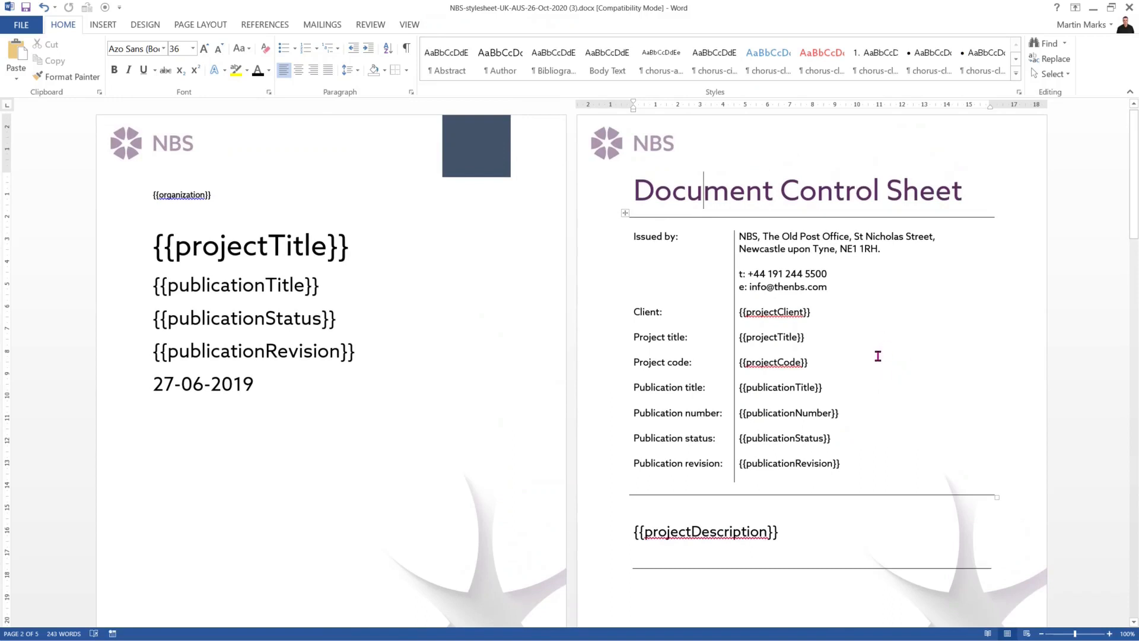
{"action": "scroll", "coordinate": [878, 356], "scroll_direction": "down", "scroll_amount": 3}
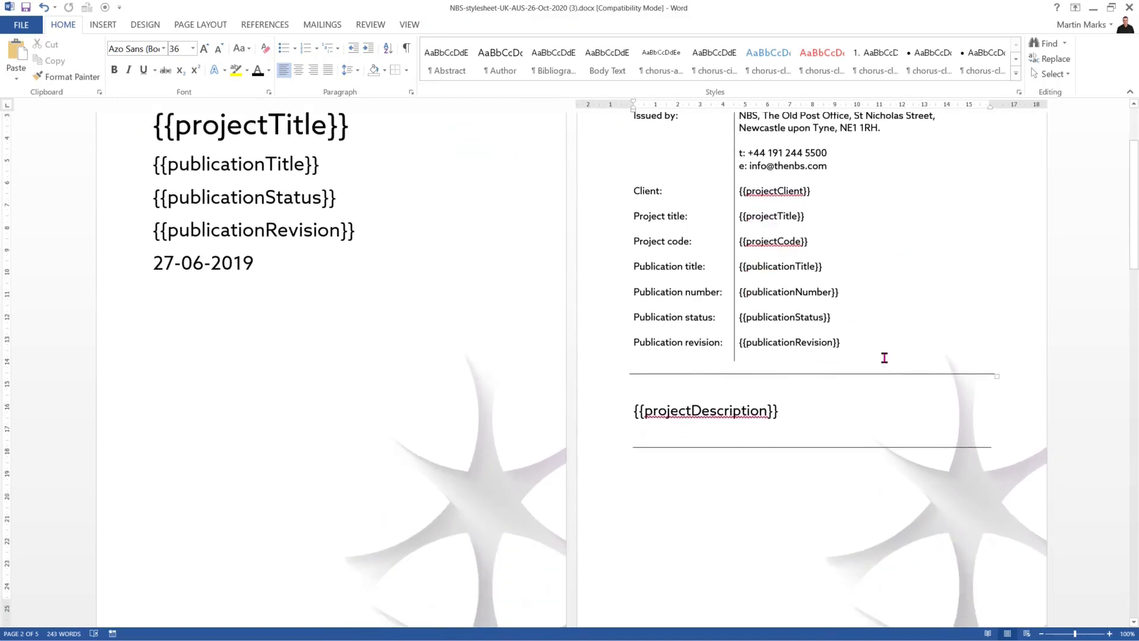
{"action": "scroll", "coordinate": [884, 358], "scroll_direction": "up", "scroll_amount": 2}
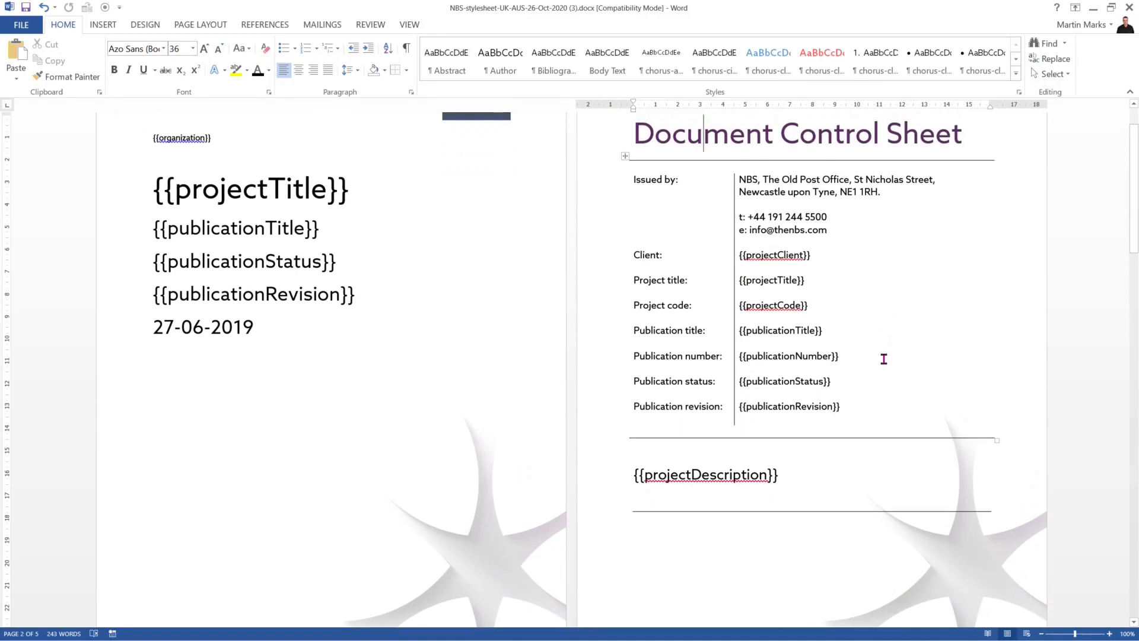
{"action": "scroll", "coordinate": [884, 358], "scroll_direction": "down", "scroll_amount": 4}
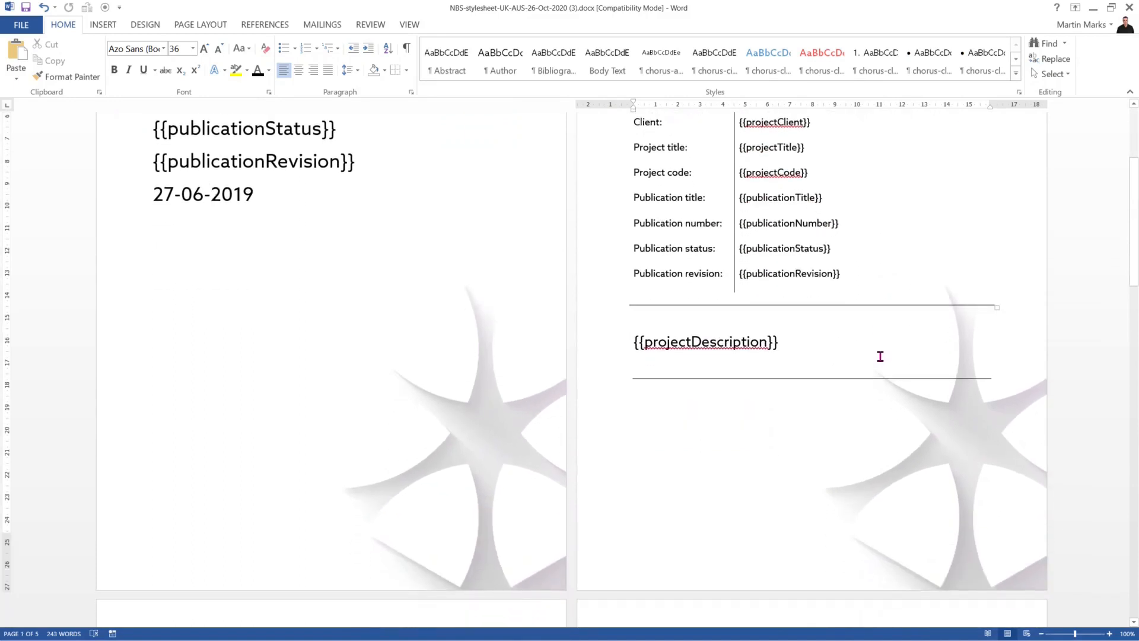
{"action": "scroll", "coordinate": [881, 357], "scroll_direction": "up", "scroll_amount": 5}
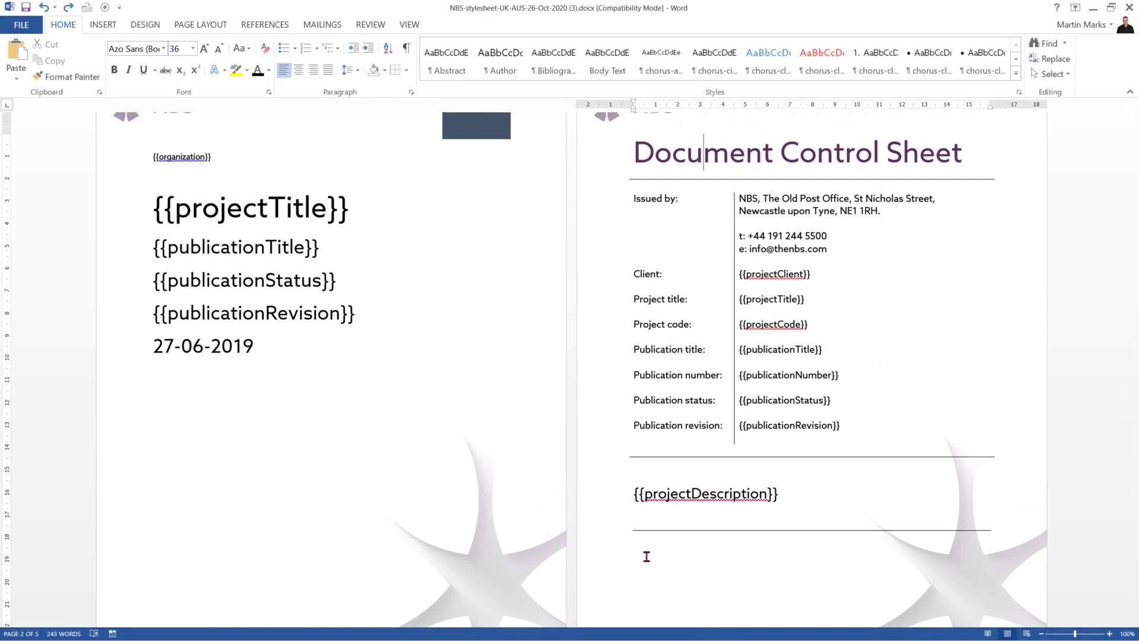
Delete the dark blue rectangle from the top of the cover page.
{"action": "scroll", "coordinate": [445, 389], "scroll_direction": "up", "scroll_amount": 2}
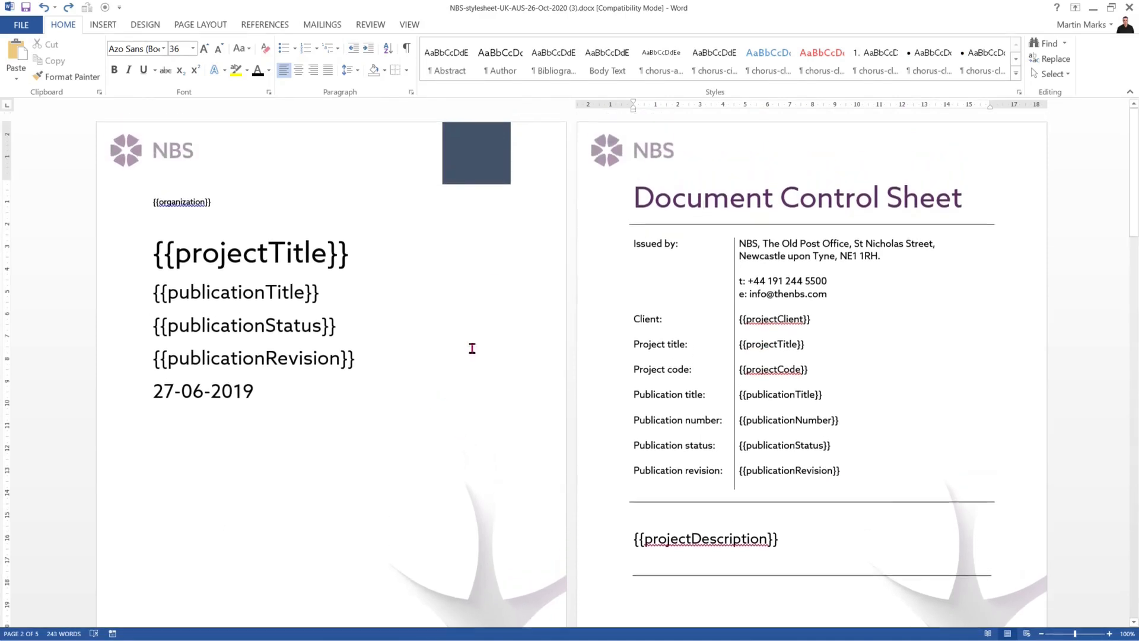
{"action": "left_click", "coordinate": [468, 181]}
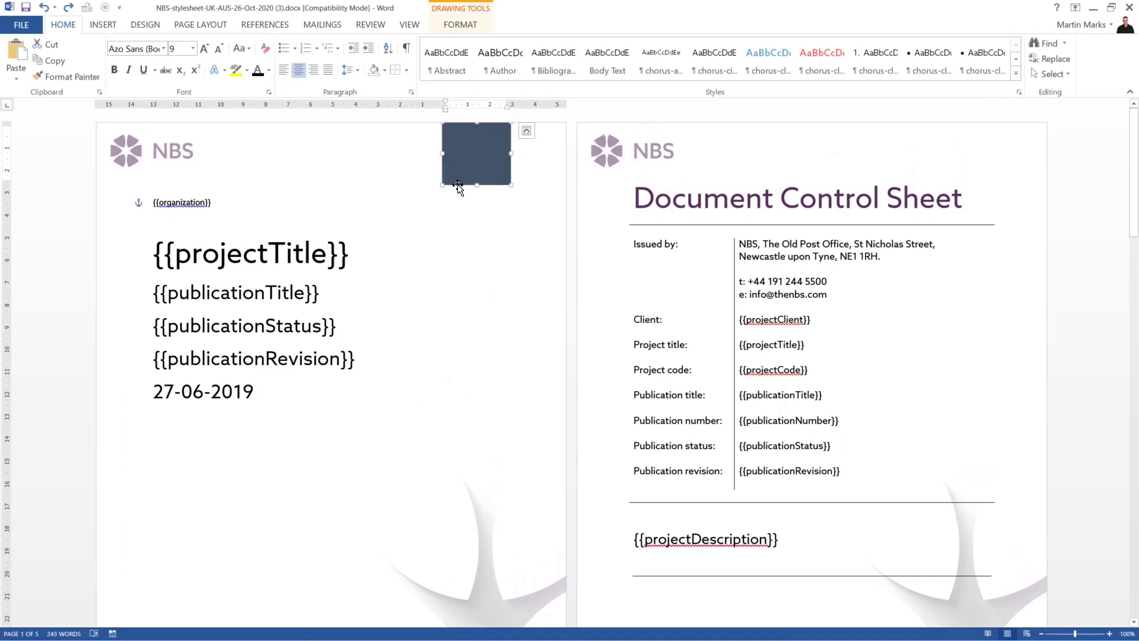
{"action": "key", "text": "Delete"}
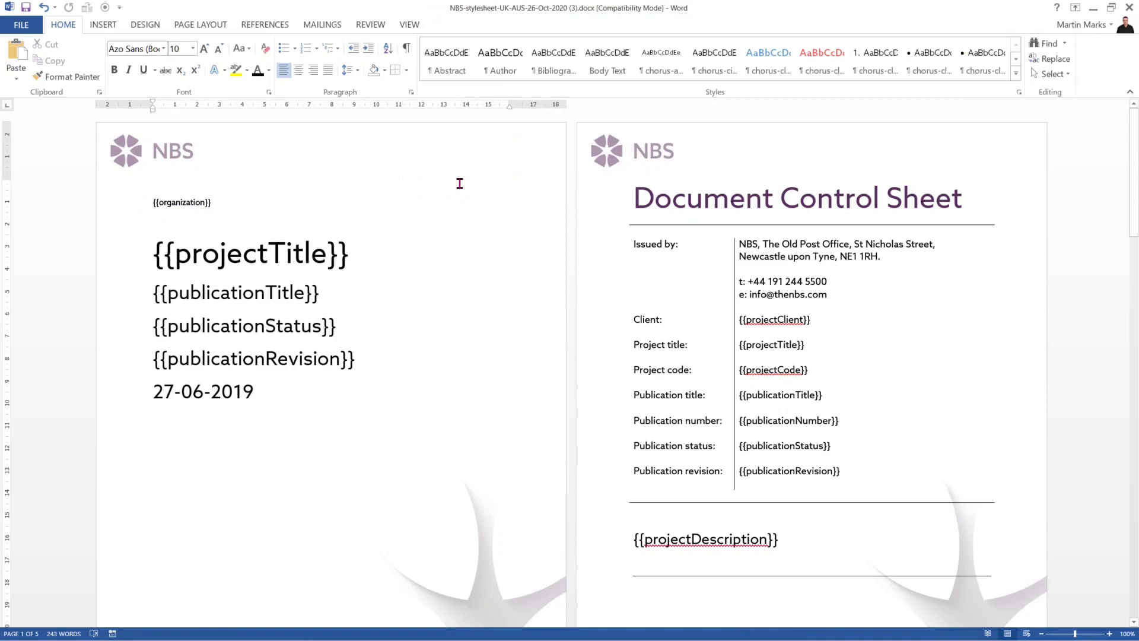
Remove the organization, publicationStatus and publicationRevision placeholders and the date line from the cover page.
{"action": "left_click_drag", "start_coordinate": [116, 204], "coordinate": [112, 225]}
{"action": "key", "text": "Delete"}
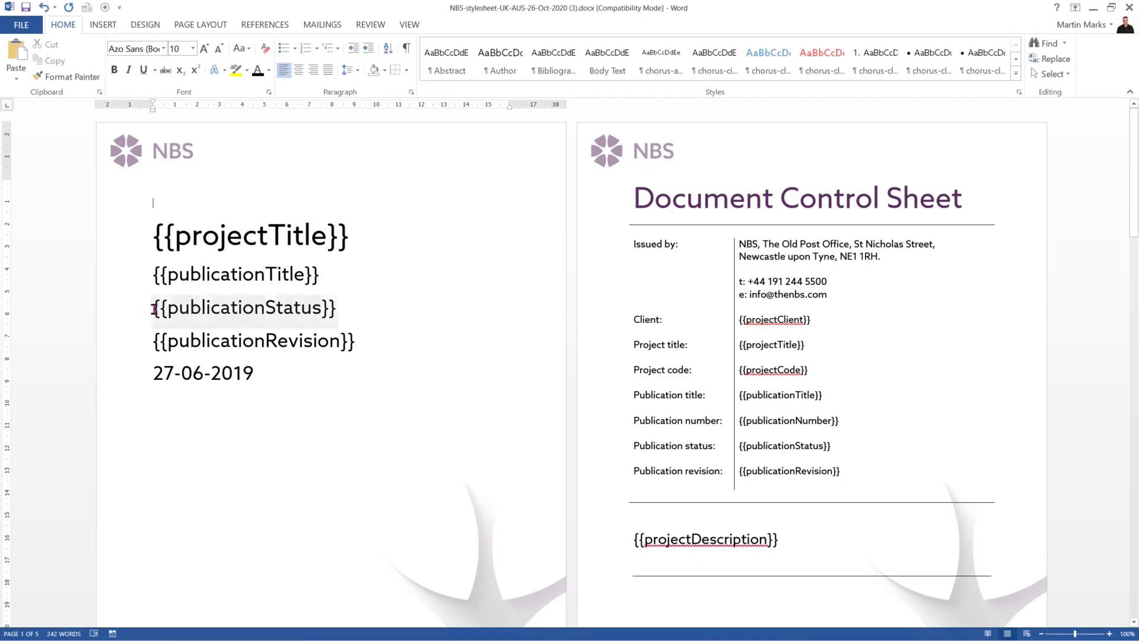
{"action": "left_click", "coordinate": [131, 316]}
{"action": "left_click_drag", "start_coordinate": [132, 316], "coordinate": [135, 373]}
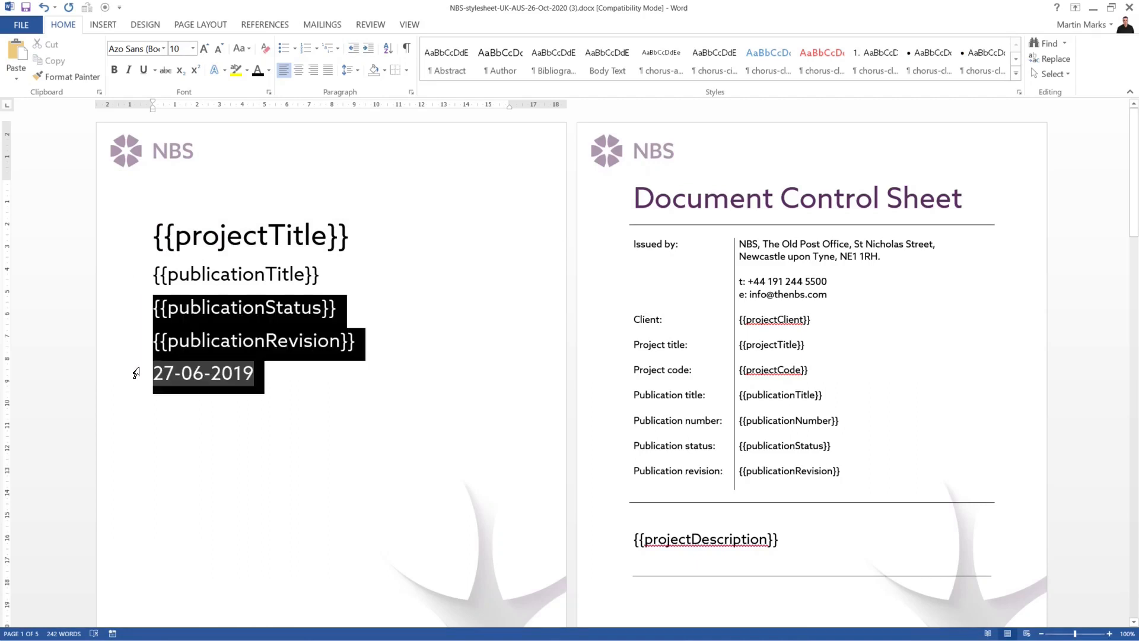
{"action": "key", "text": "Delete"}
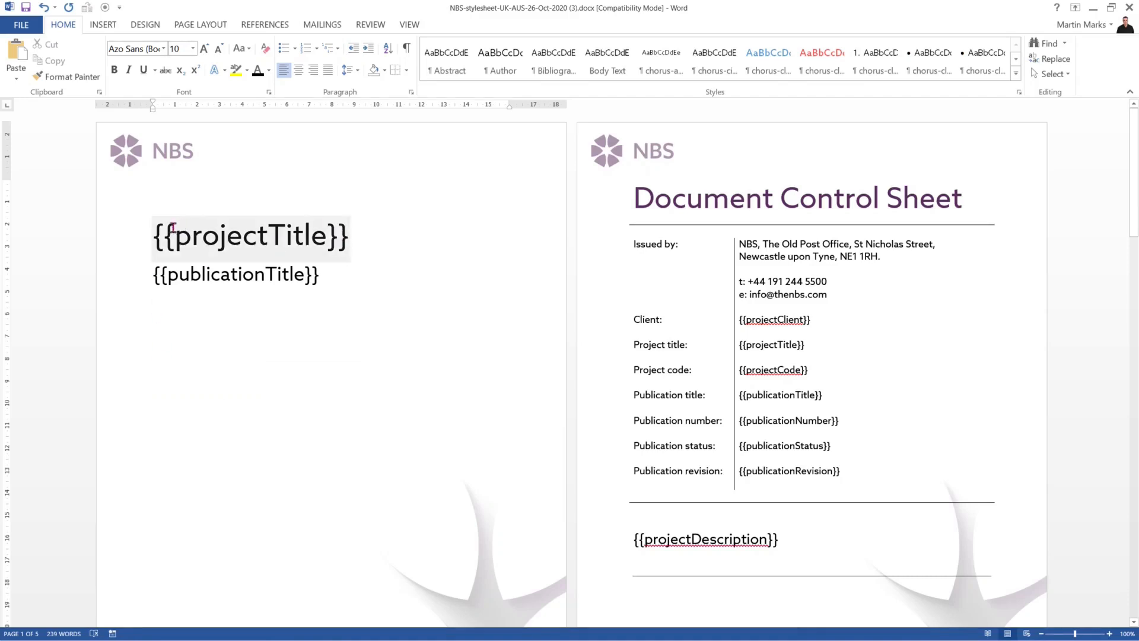
Set the cover page's projectTitle and publicationTitle placeholders to font size 36.
{"action": "left_click_drag", "start_coordinate": [116, 231], "coordinate": [117, 282]}
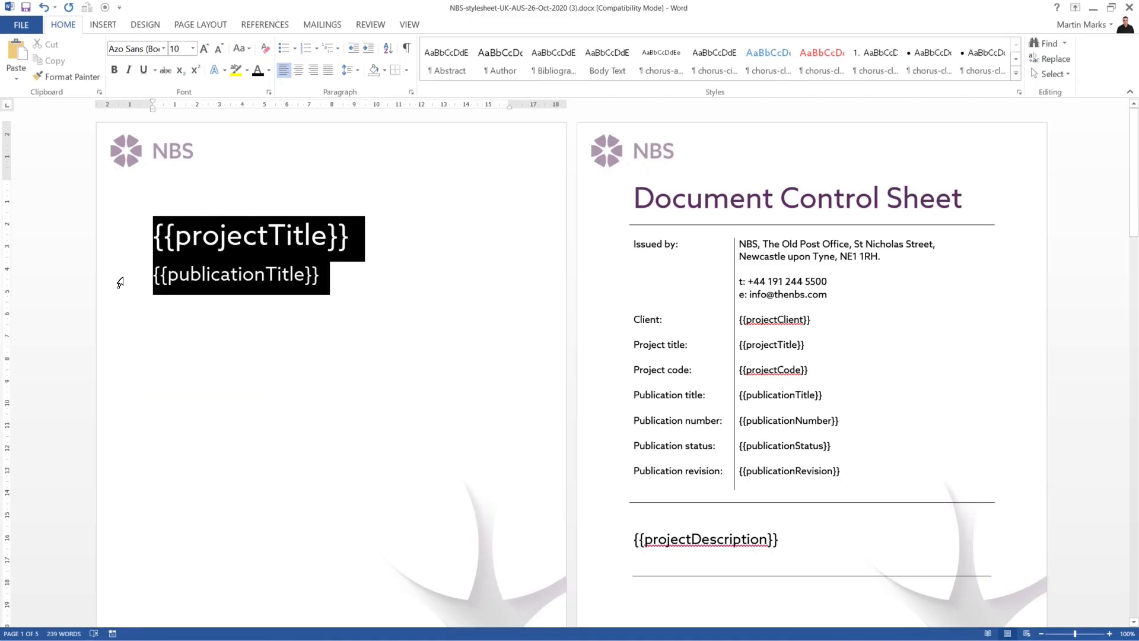
{"action": "left_click", "coordinate": [193, 48]}
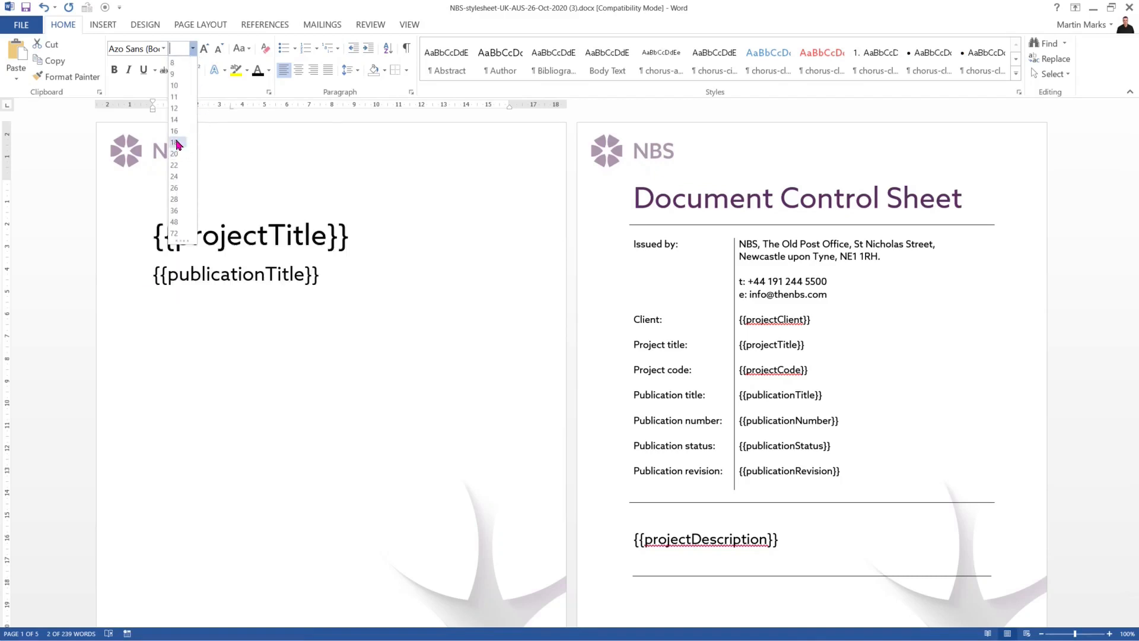
{"action": "left_click", "coordinate": [177, 212]}
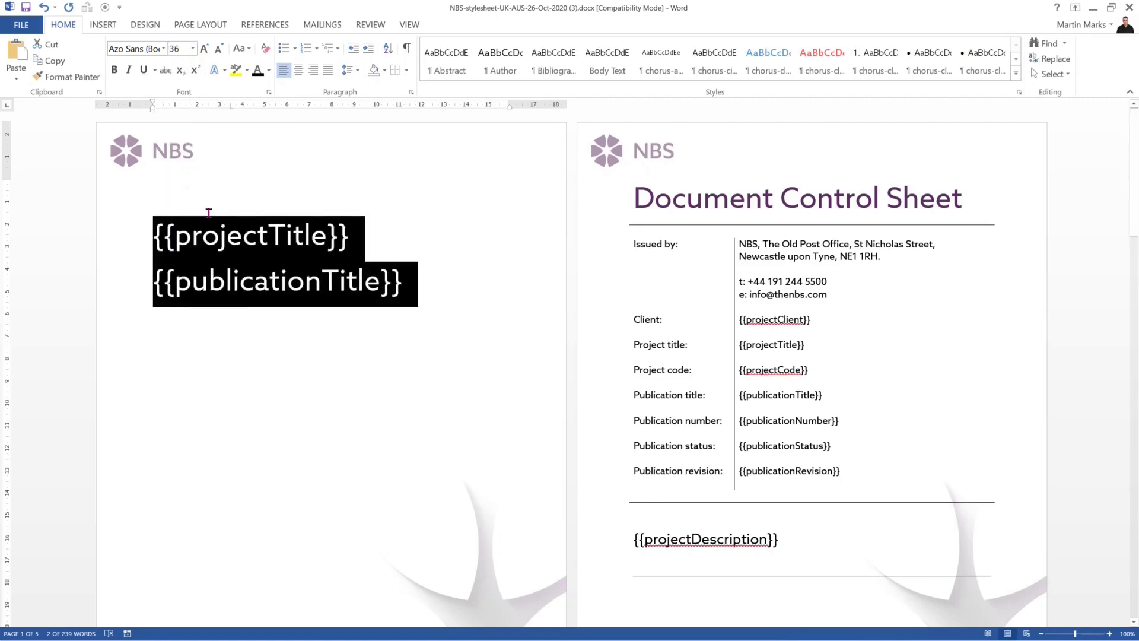
Give both cover title placeholders a custom font colour of RGB 210, 90, 90.
{"action": "left_click", "coordinate": [268, 72]}
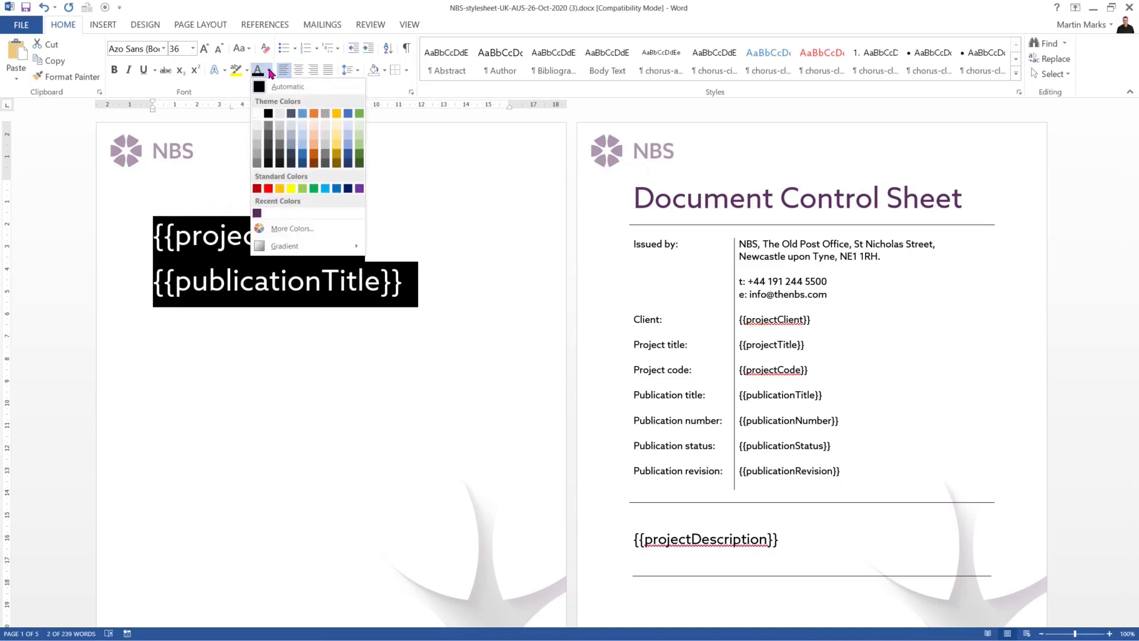
{"action": "left_click", "coordinate": [291, 229]}
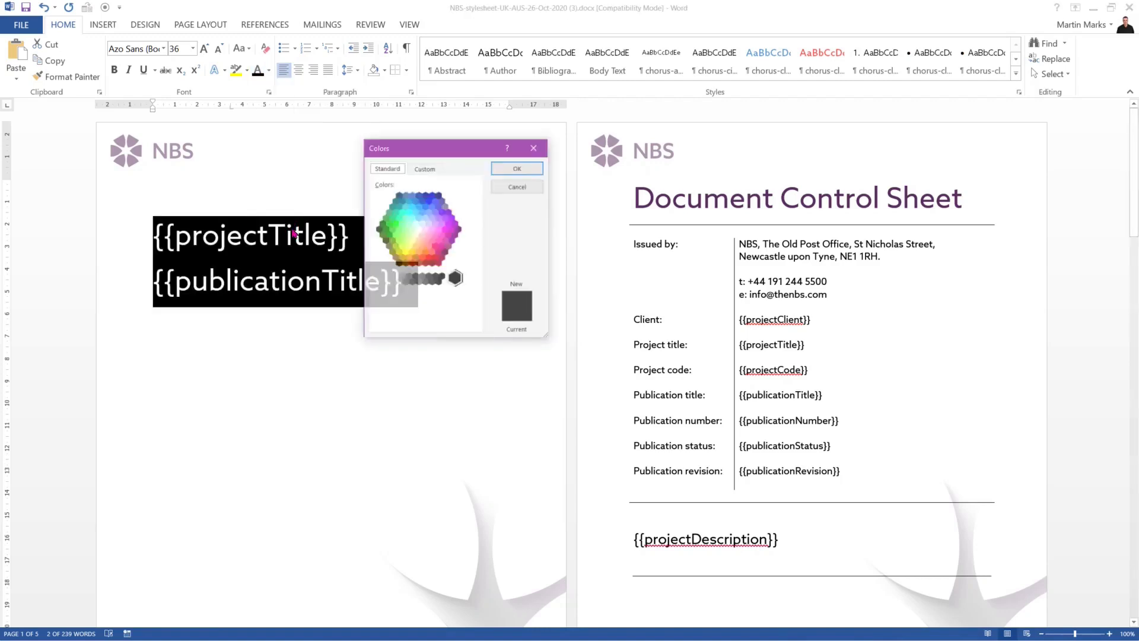
{"action": "left_click", "coordinate": [425, 170]}
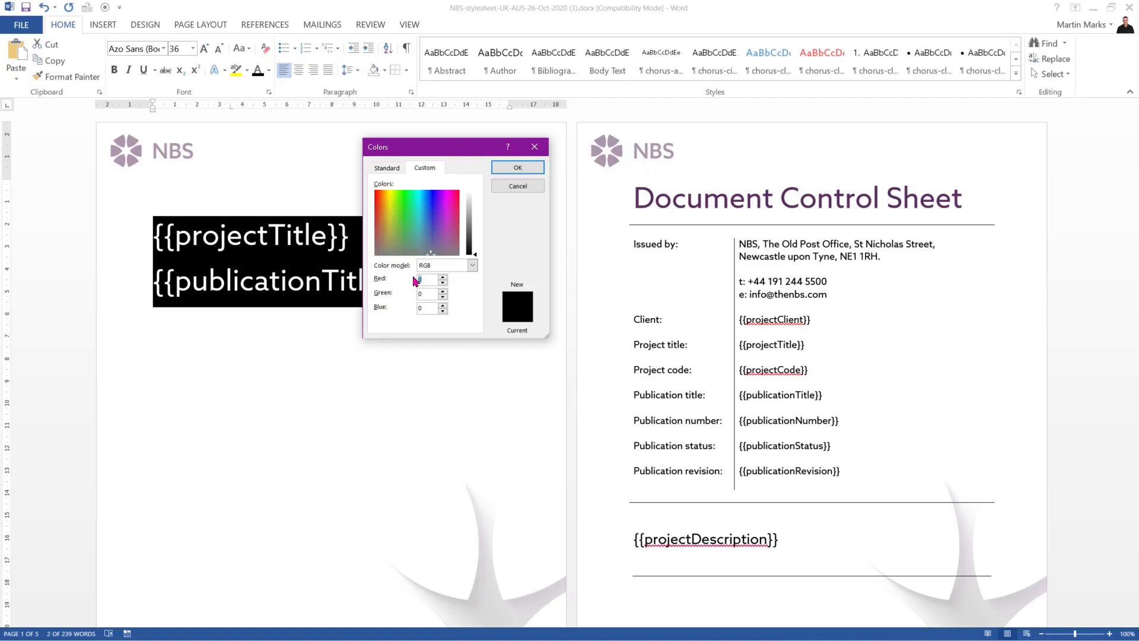
{"action": "type", "text": "210"}
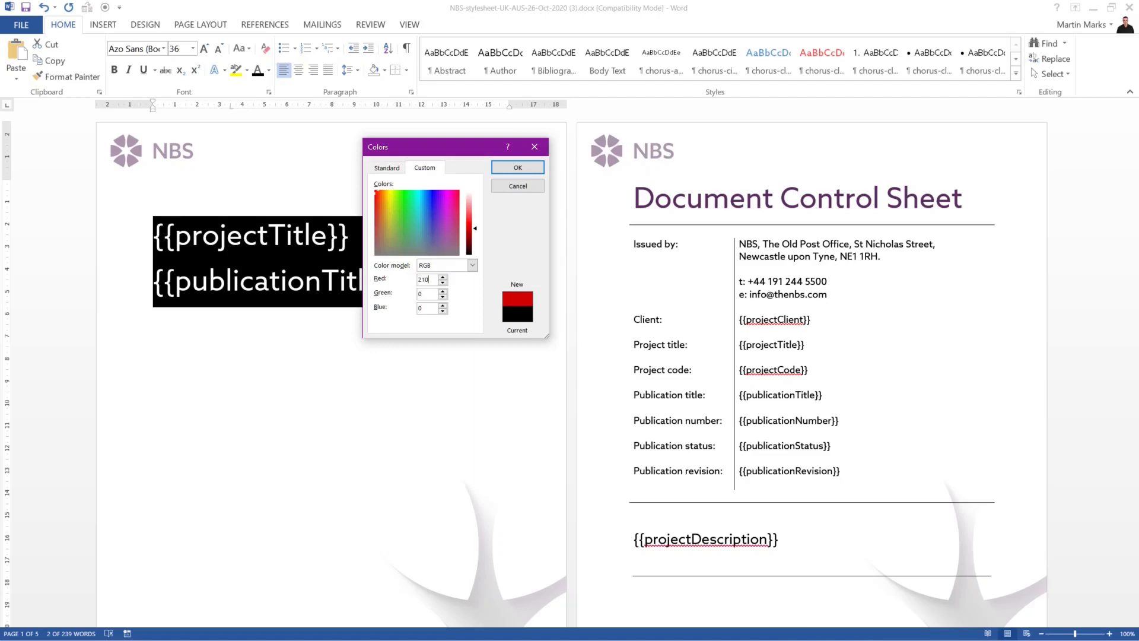
{"action": "type", "text": "9090"}
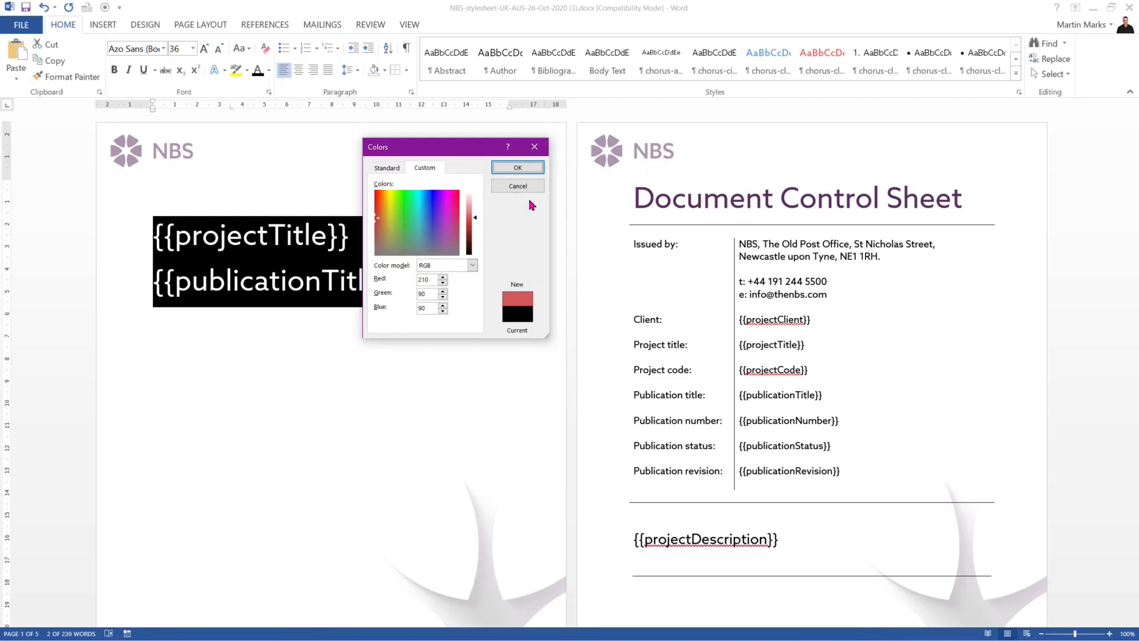
{"action": "left_click", "coordinate": [514, 169]}
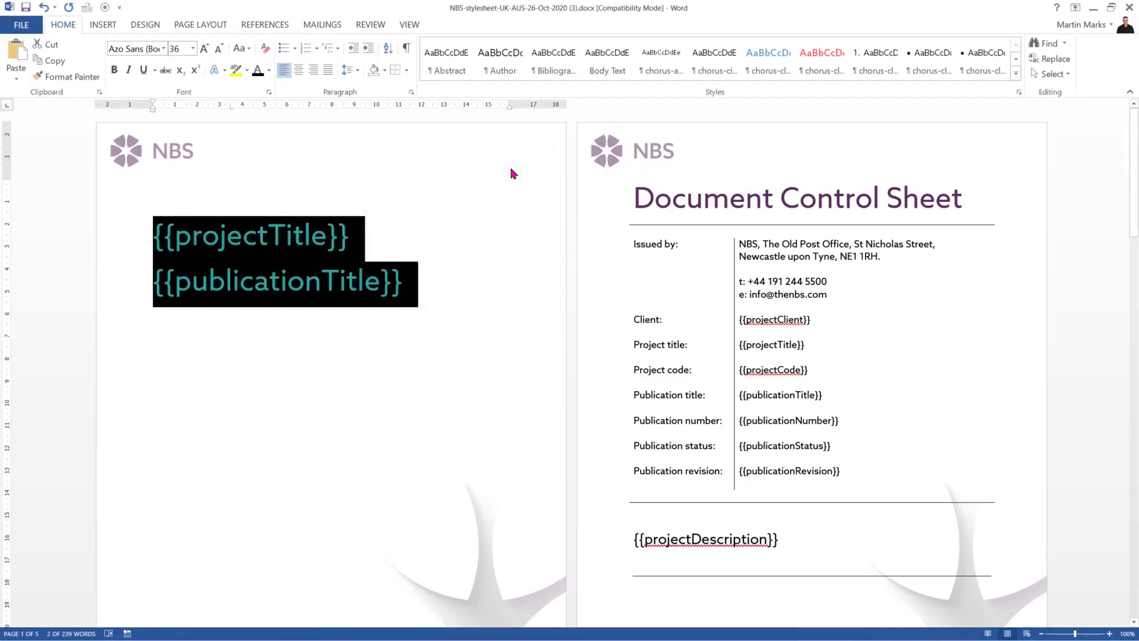
{"action": "left_click", "coordinate": [381, 304]}
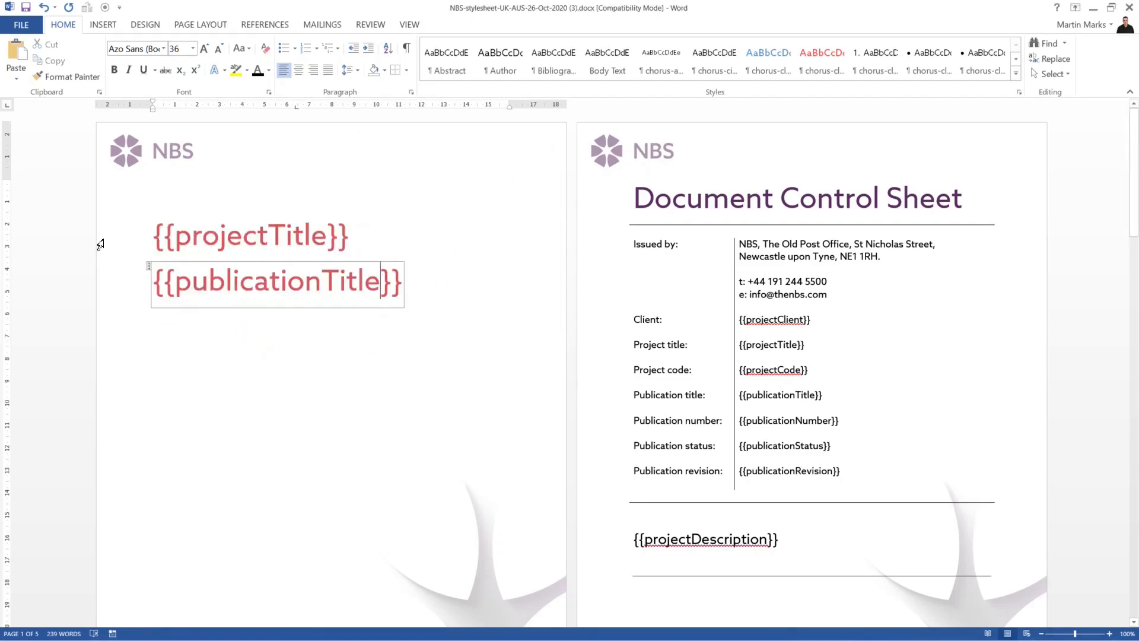
Apply a dark-variation gradient to both cover title placeholders, running from dark at the start to lighter red at the end.
{"action": "left_click_drag", "start_coordinate": [104, 242], "coordinate": [109, 282]}
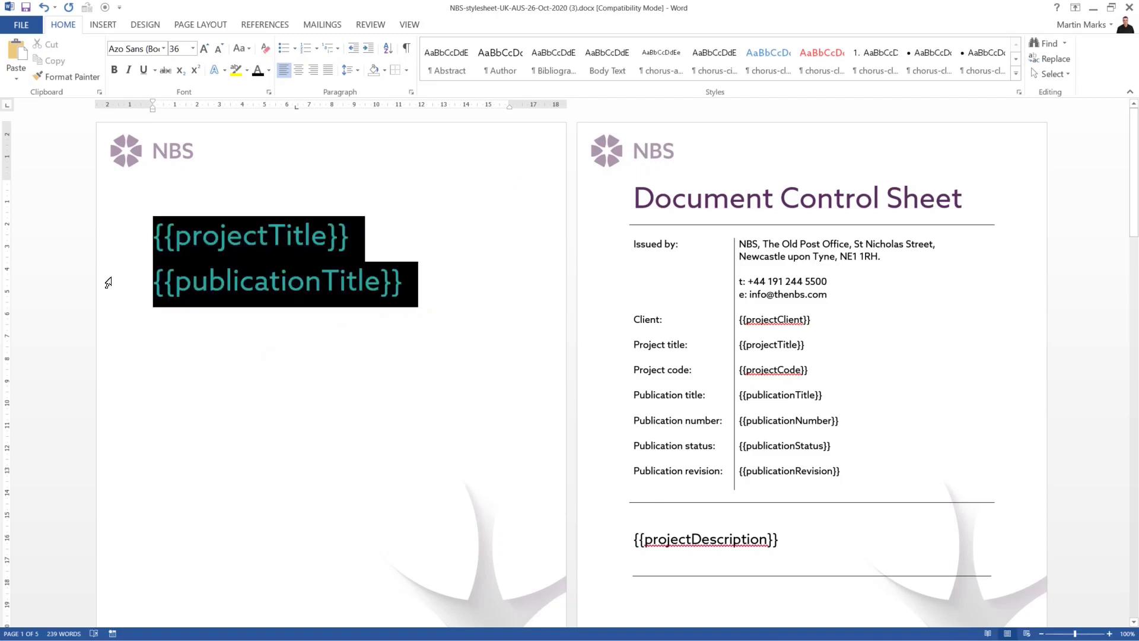
{"action": "left_click", "coordinate": [269, 73]}
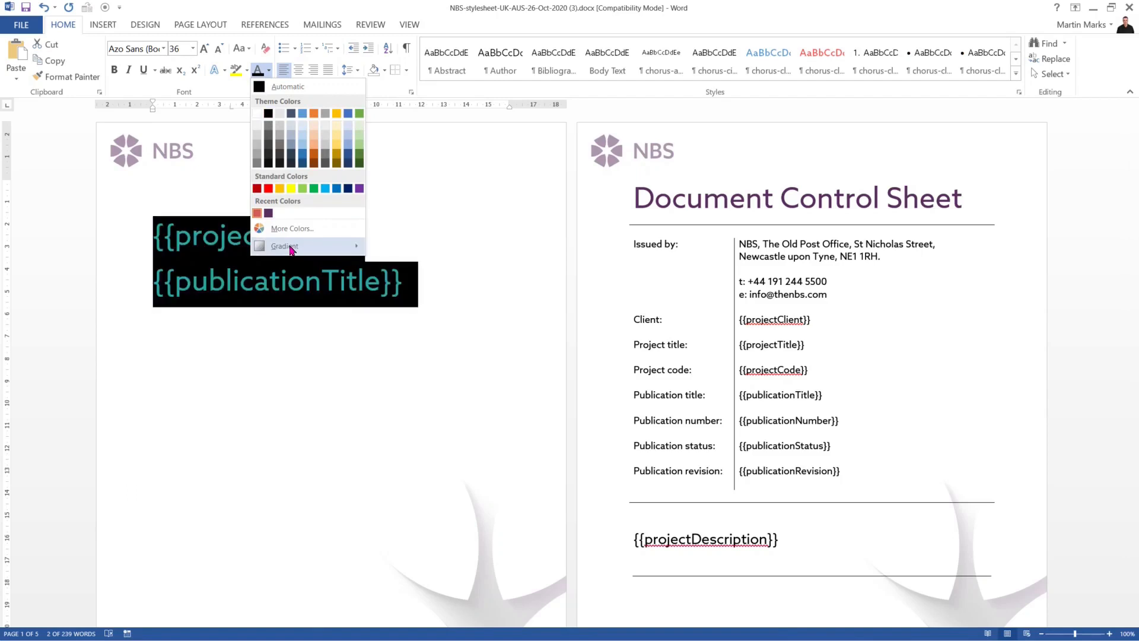
{"action": "mouse_move", "coordinate": [291, 248]}
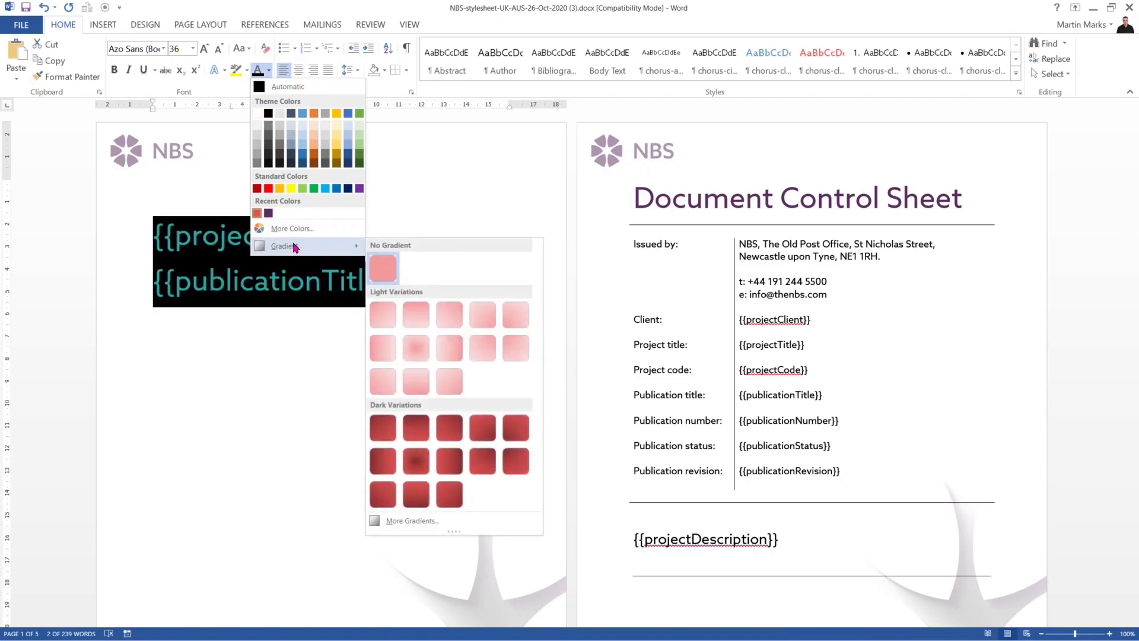
{"action": "left_click", "coordinate": [383, 466]}
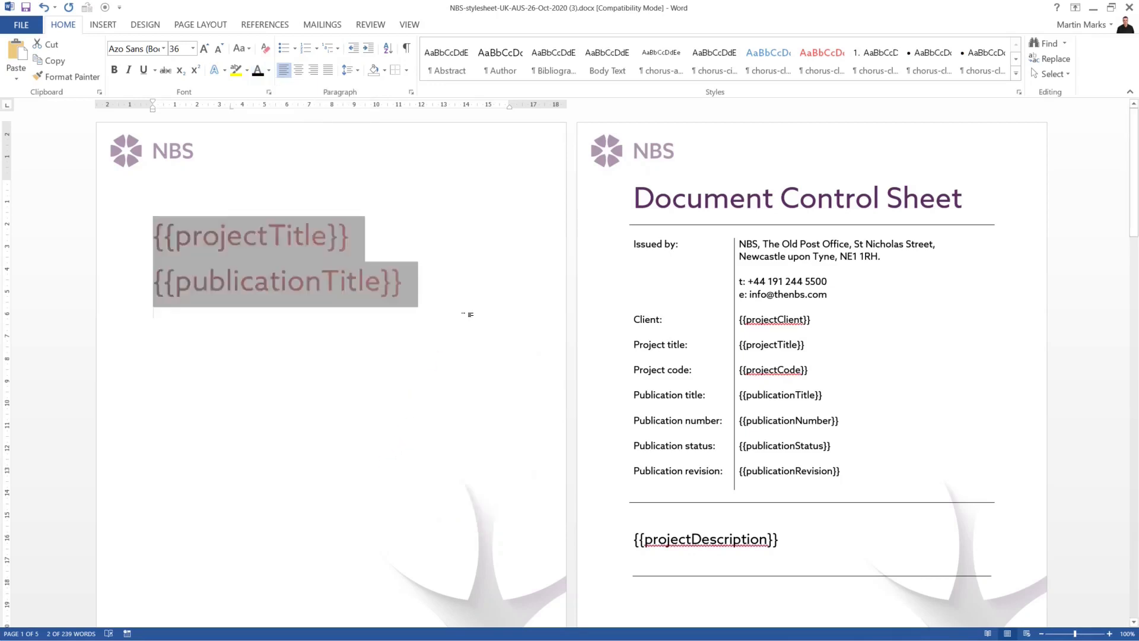
{"action": "left_click", "coordinate": [435, 314]}
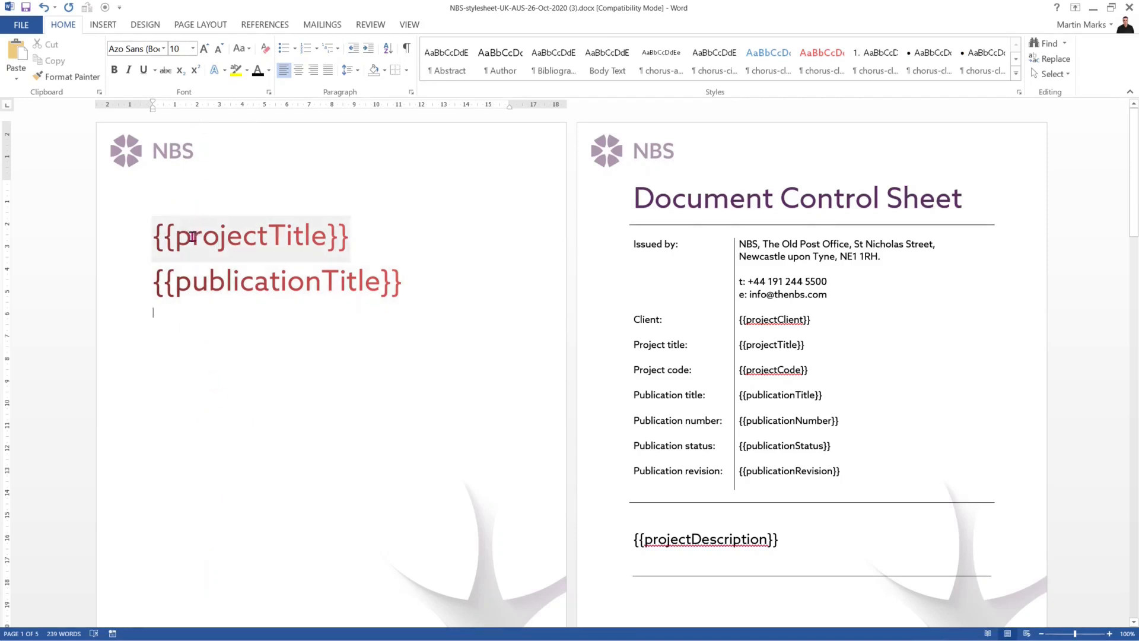
Indent both cover title placeholders from the left margin by about 2.75 cm.
{"action": "left_click_drag", "start_coordinate": [108, 234], "coordinate": [106, 290]}
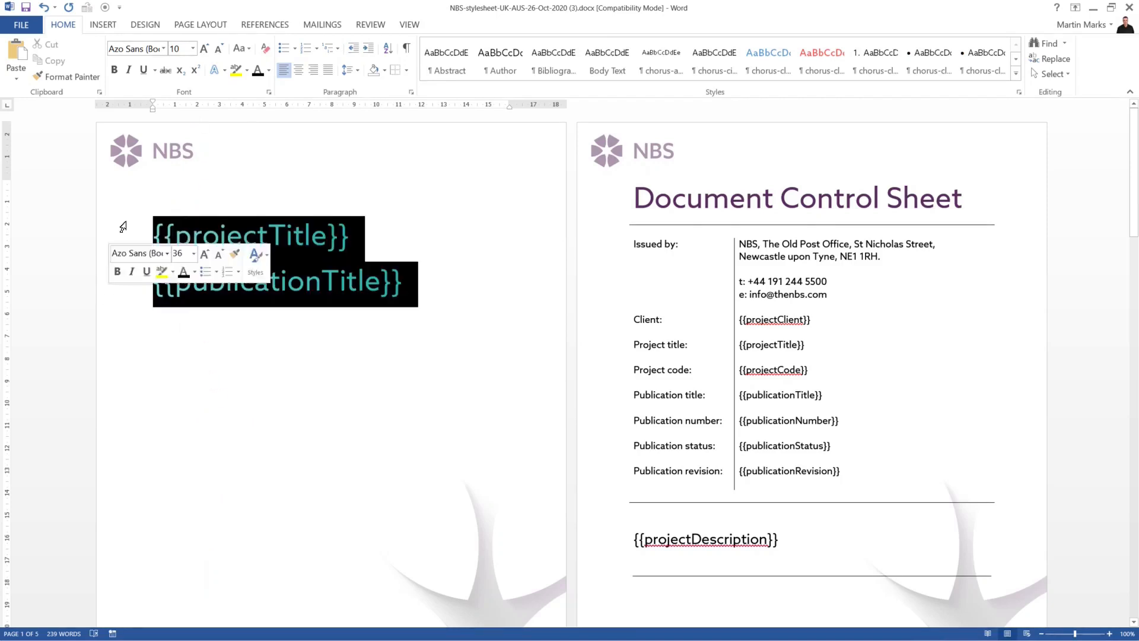
{"action": "left_click_drag", "start_coordinate": [153, 113], "coordinate": [215, 117]}
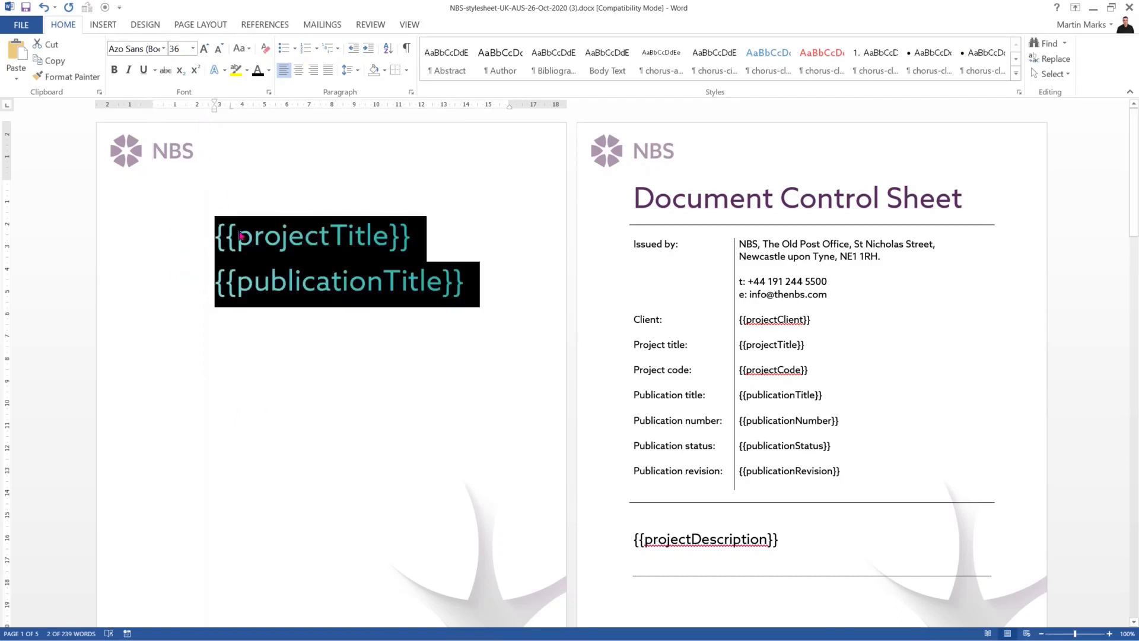
{"action": "left_click", "coordinate": [465, 239]}
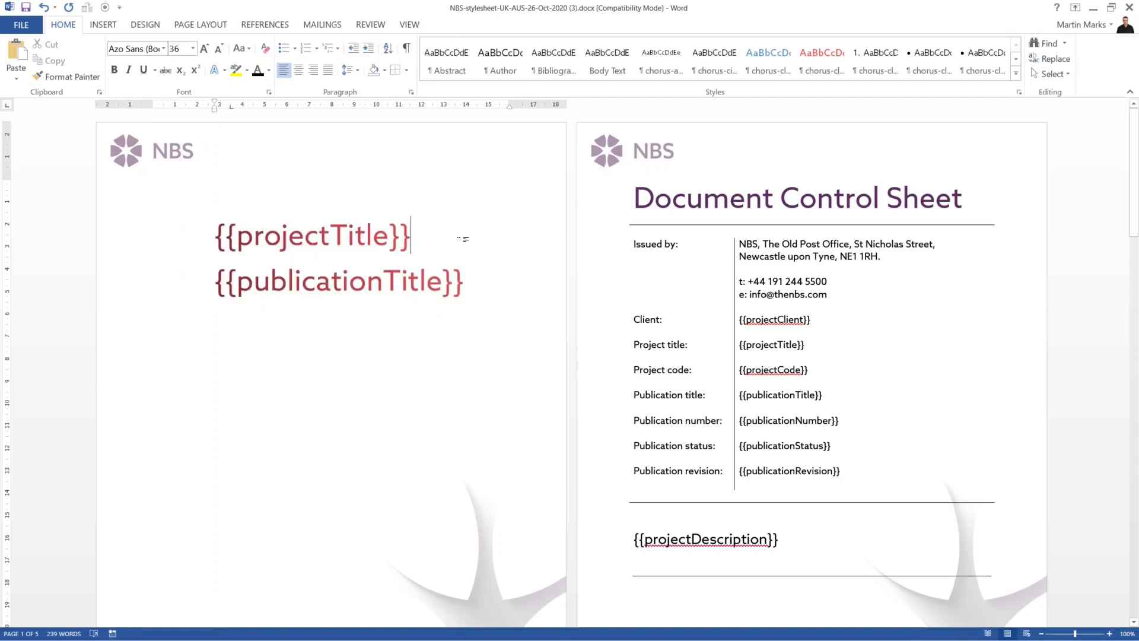
Add one blank line above the projectTitle placeholder and two blank lines between it and publicationTitle.
{"action": "key", "text": "Home"}
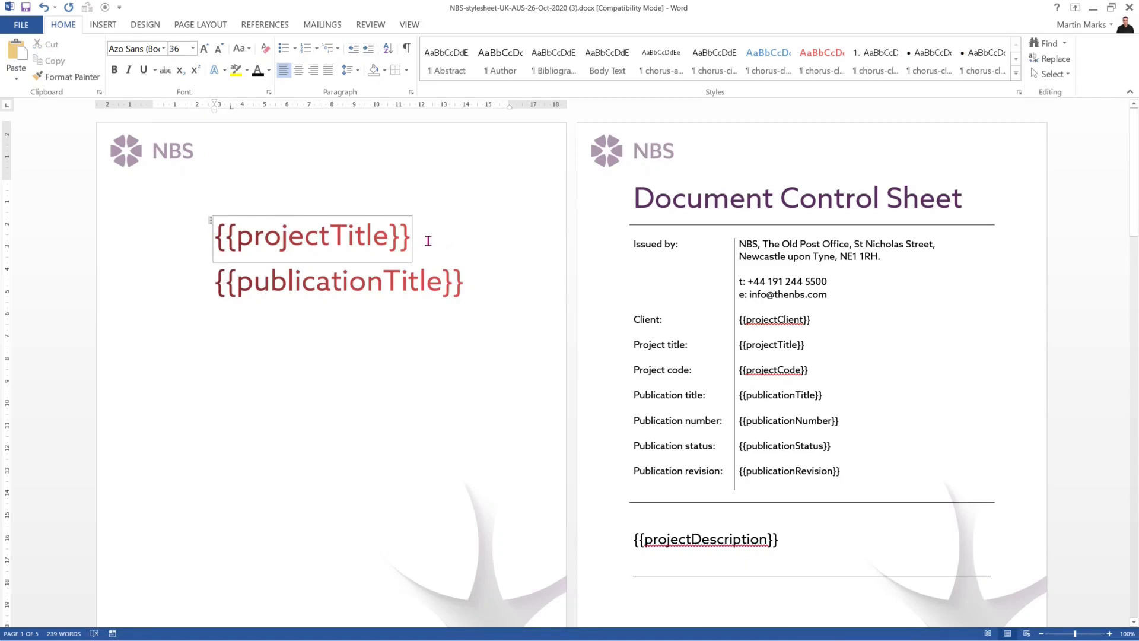
{"action": "key", "text": "Left"}
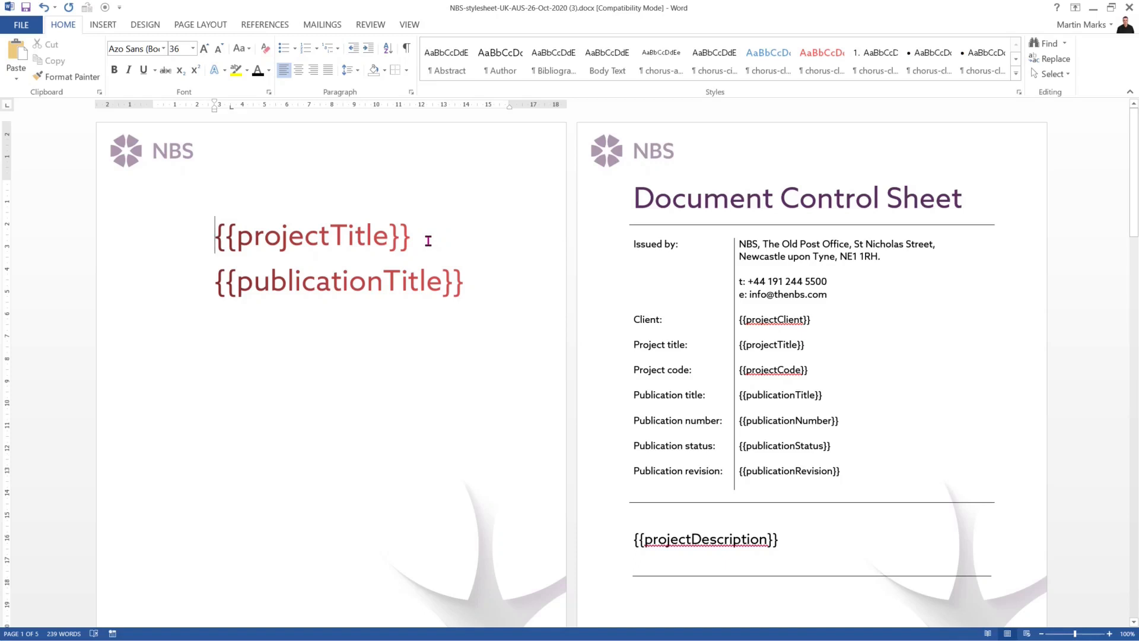
{"action": "key", "text": "Return"}
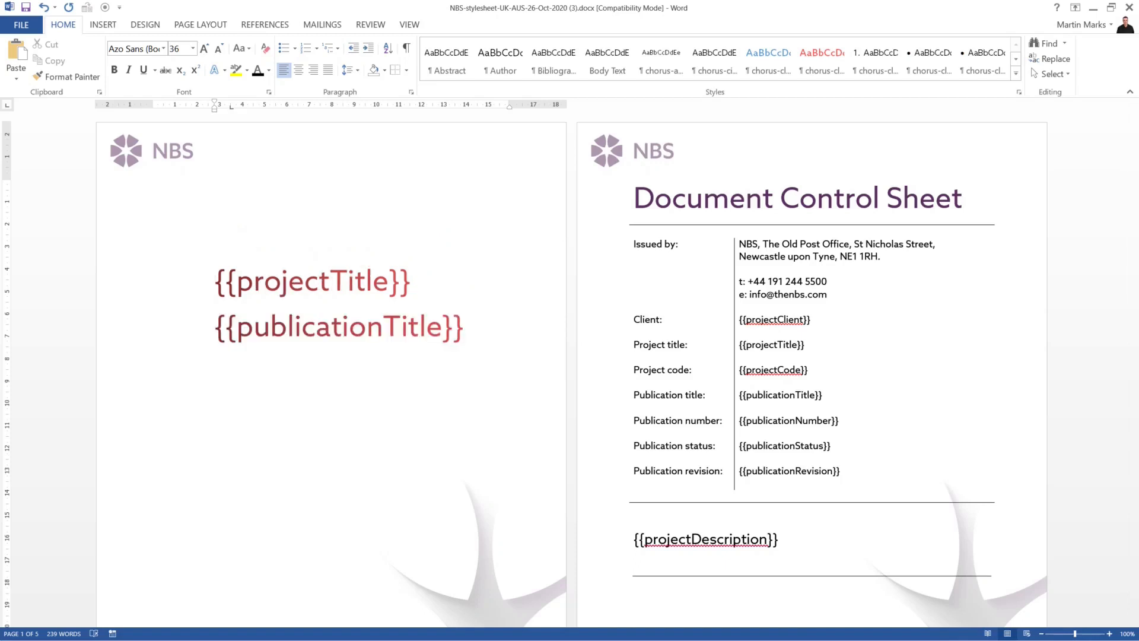
{"action": "key", "text": "Down"}
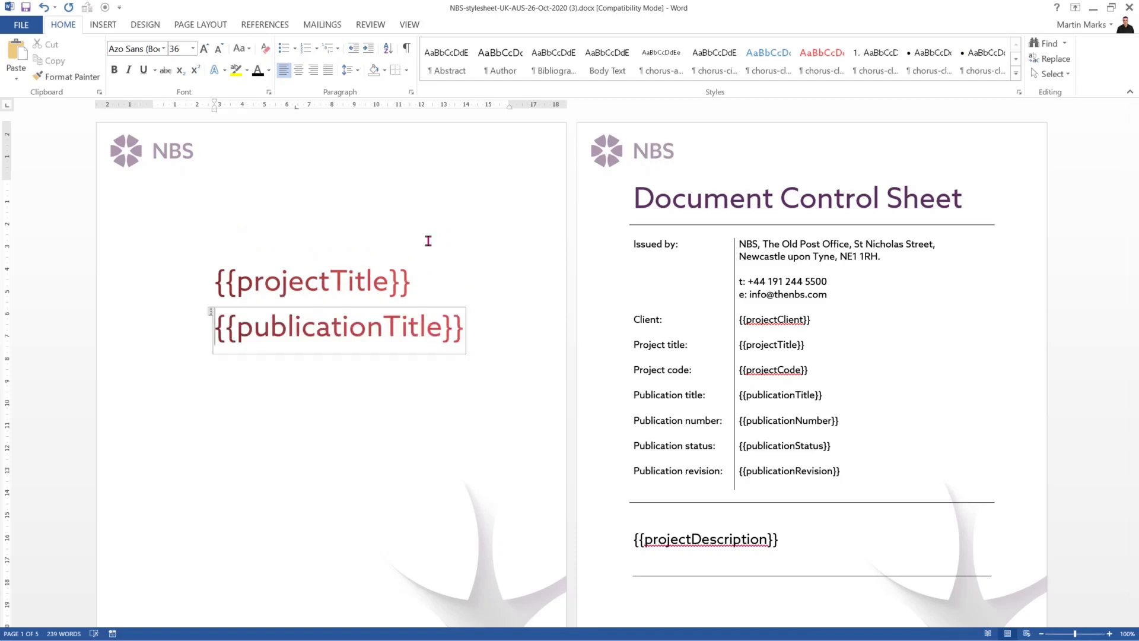
{"action": "key", "text": "Left"}
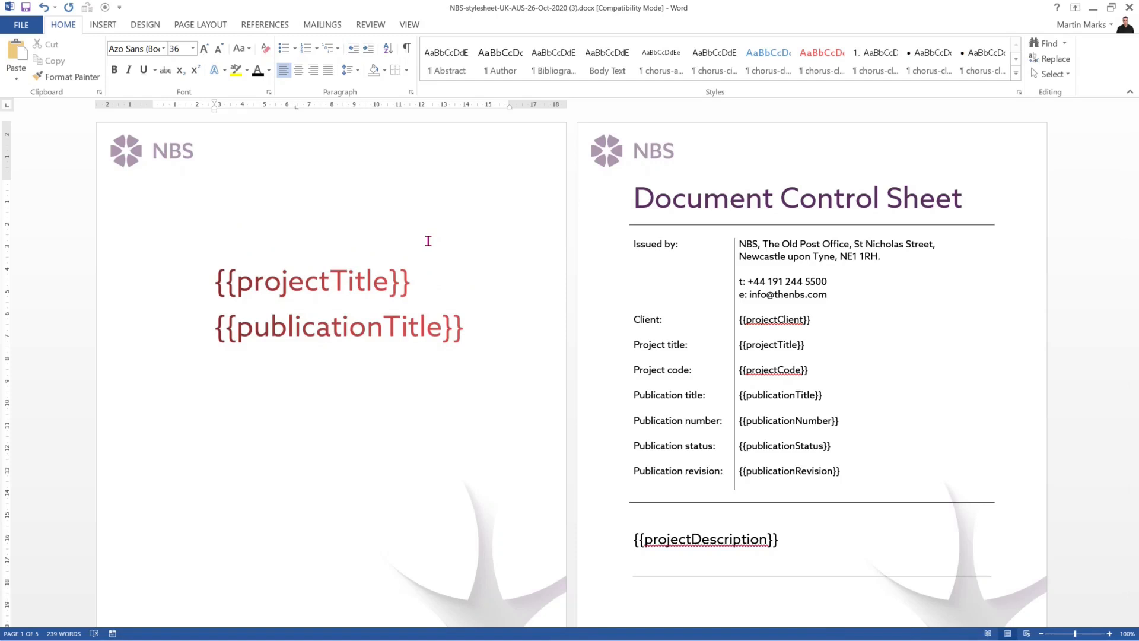
{"action": "key", "text": "Return"}
{"action": "key", "text": "Return"}
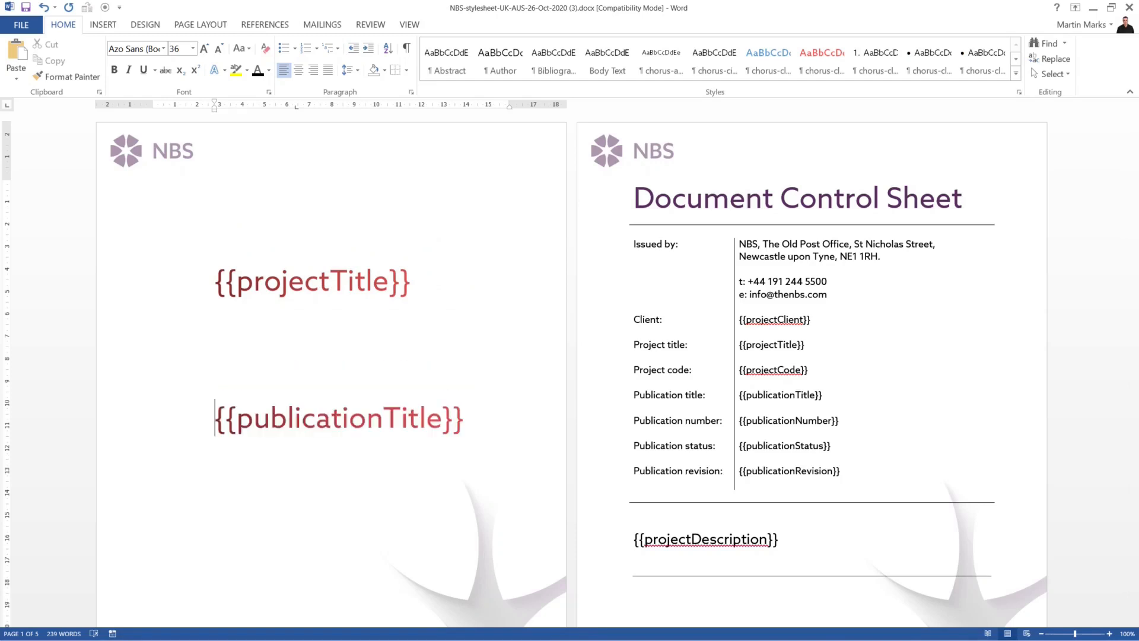
Reduce the font size of the cover page's publicationTitle placeholder by one increment.
{"action": "left_click", "coordinate": [124, 429]}
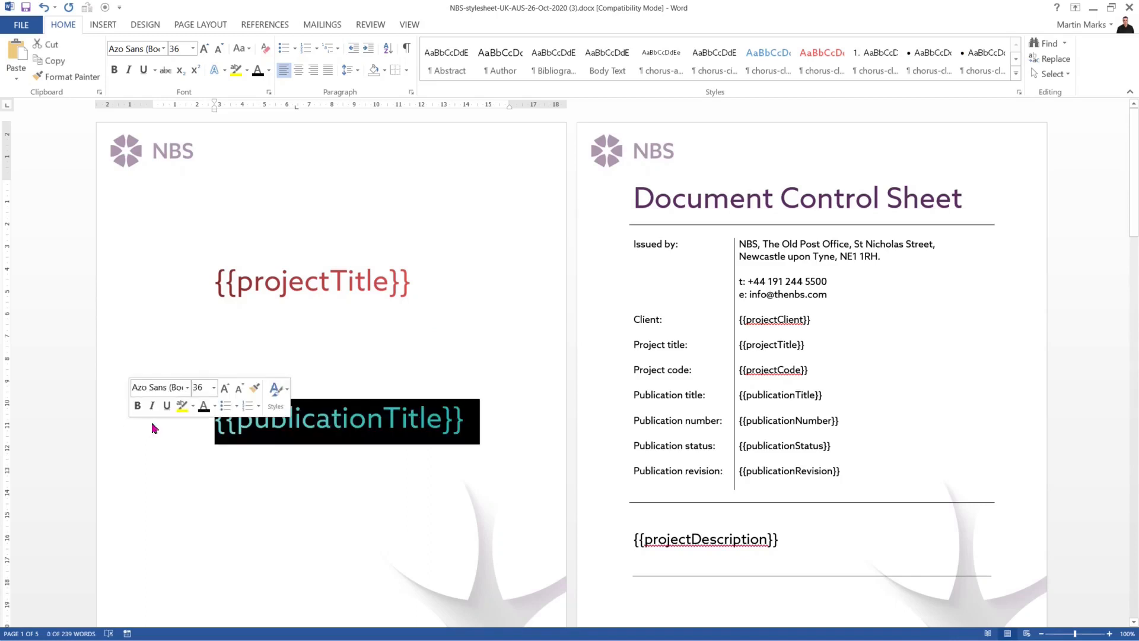
{"action": "left_click", "coordinate": [218, 49]}
{"action": "left_click", "coordinate": [360, 356]}
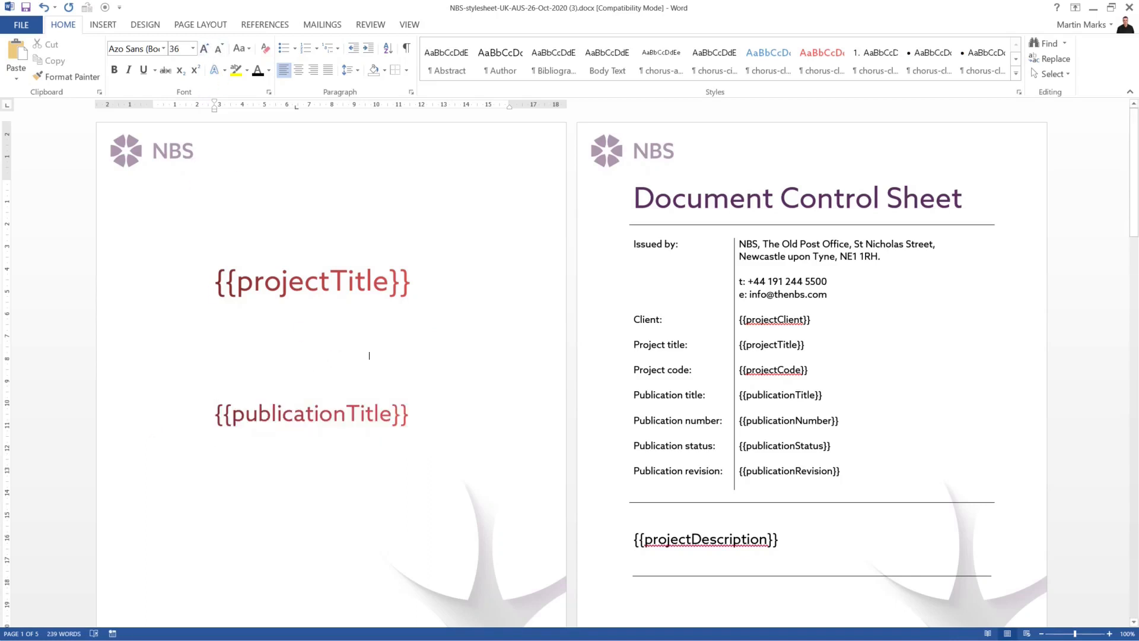
Draw a text box about 12.91 cm wide and 1.38 cm high near the foot of the cover page.
{"action": "scroll", "coordinate": [453, 364], "scroll_direction": "down", "scroll_amount": 5}
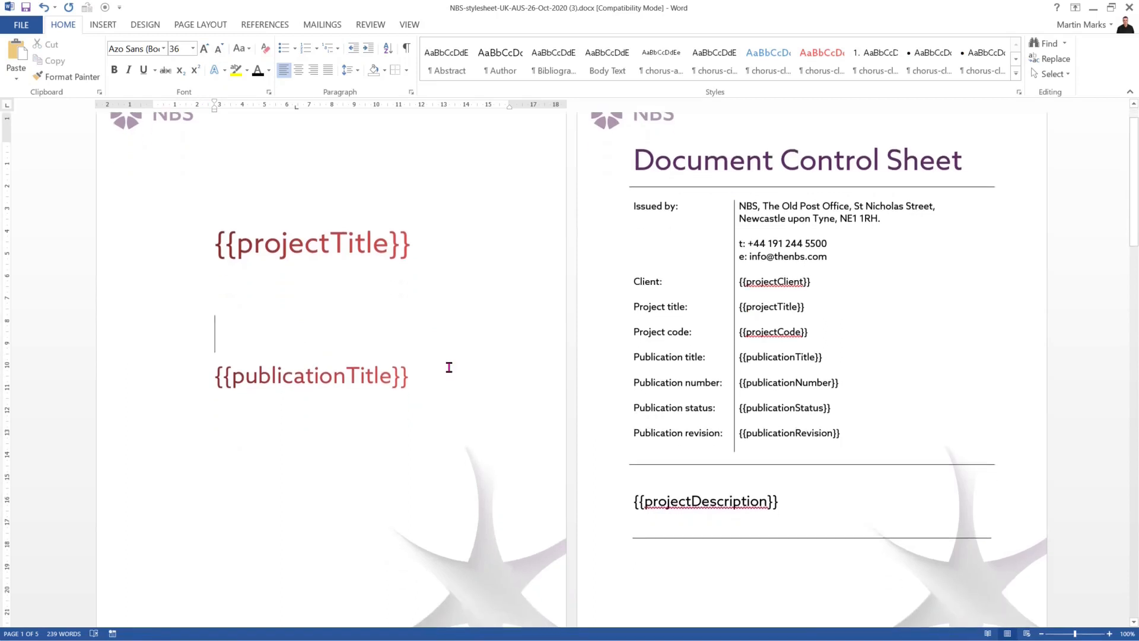
{"action": "scroll", "coordinate": [446, 365], "scroll_direction": "down", "scroll_amount": 2}
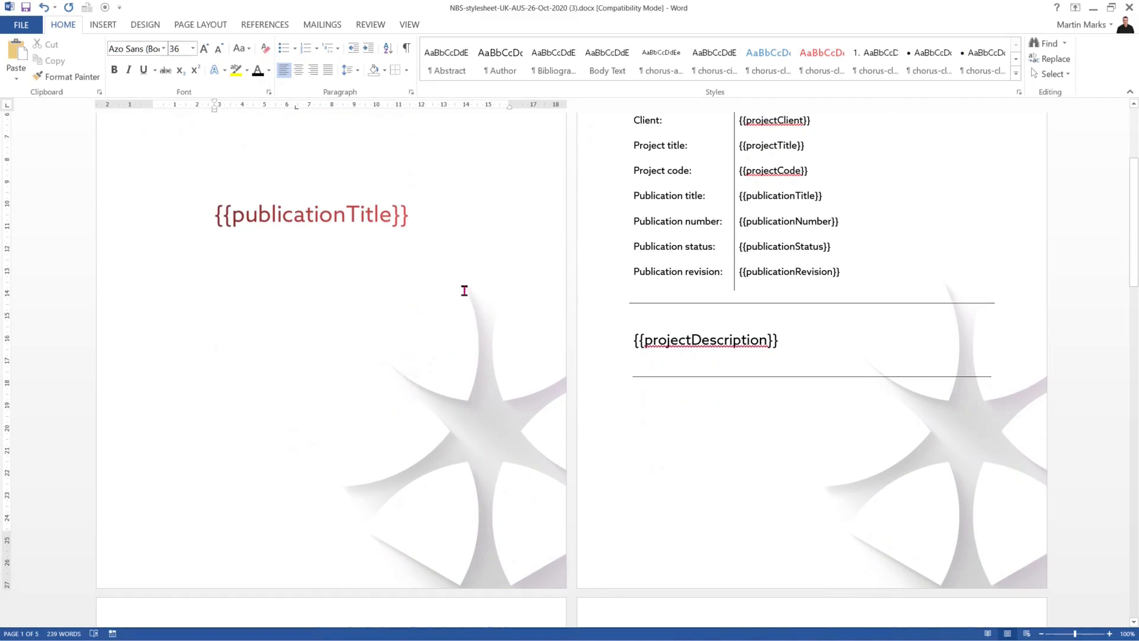
{"action": "left_click", "coordinate": [107, 24]}
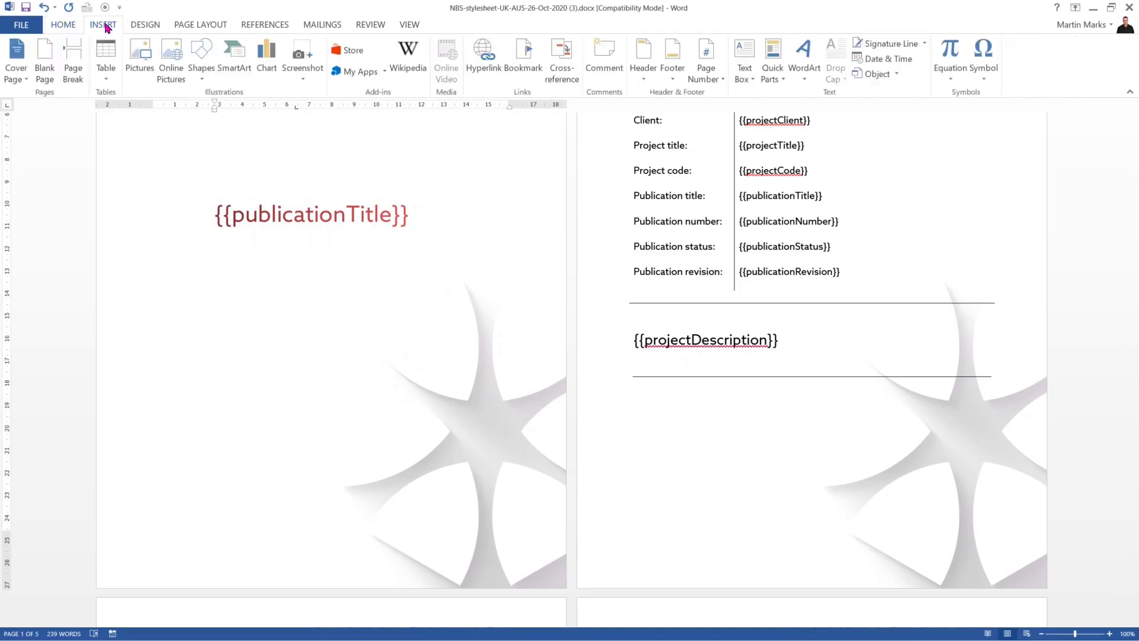
{"action": "left_click", "coordinate": [749, 72]}
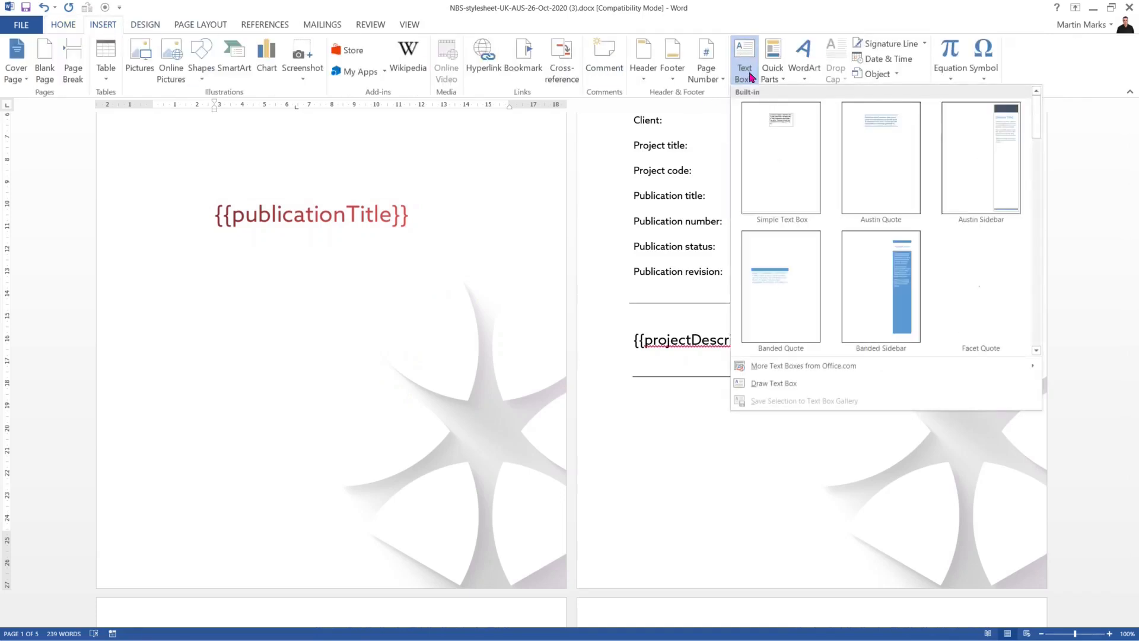
{"action": "left_click", "coordinate": [772, 387]}
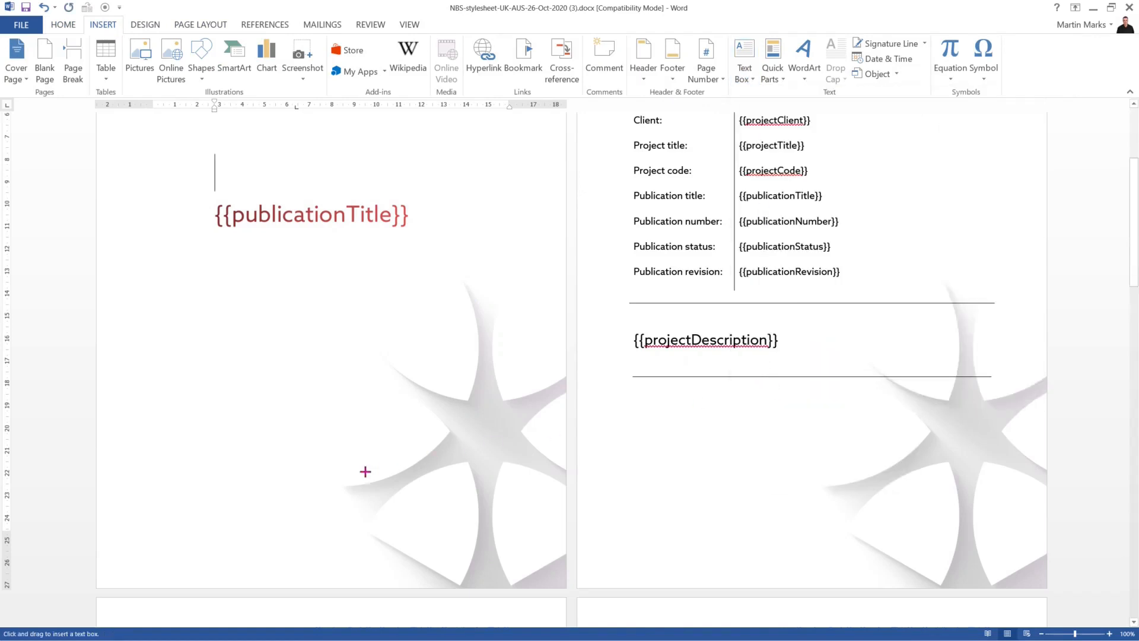
{"action": "mouse_move", "coordinate": [233, 498]}
{"action": "left_mouse_down"}
{"action": "mouse_move", "coordinate": [412, 532]}
{"action": "mouse_move", "coordinate": [522, 528]}
{"action": "left_mouse_up"}
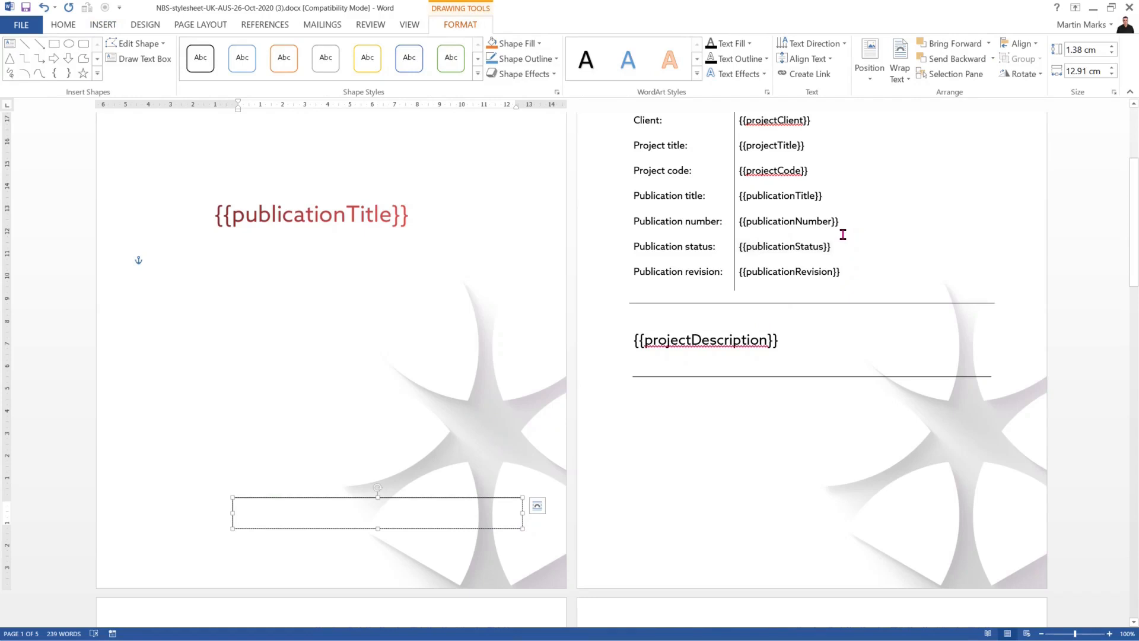
Copy the {{publicationRevision}} placeholder from the document control sheet into the cover page's empty text box.
{"action": "left_click", "coordinate": [871, 259]}
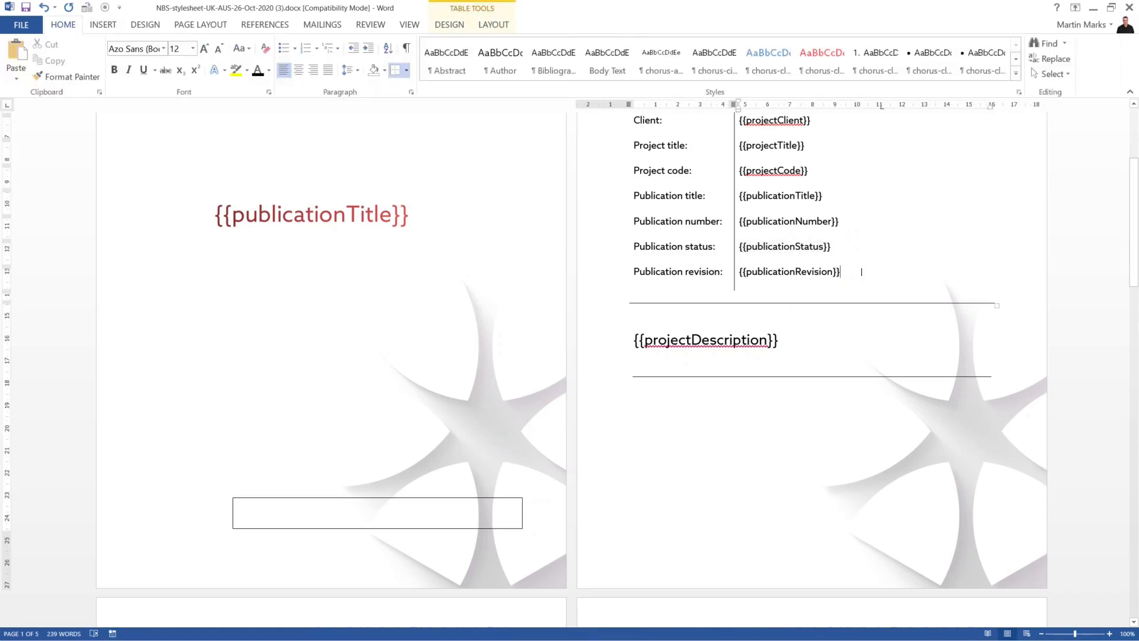
{"action": "left_click_drag", "start_coordinate": [862, 271], "coordinate": [739, 273]}
{"action": "key", "text": "ctrl+c"}
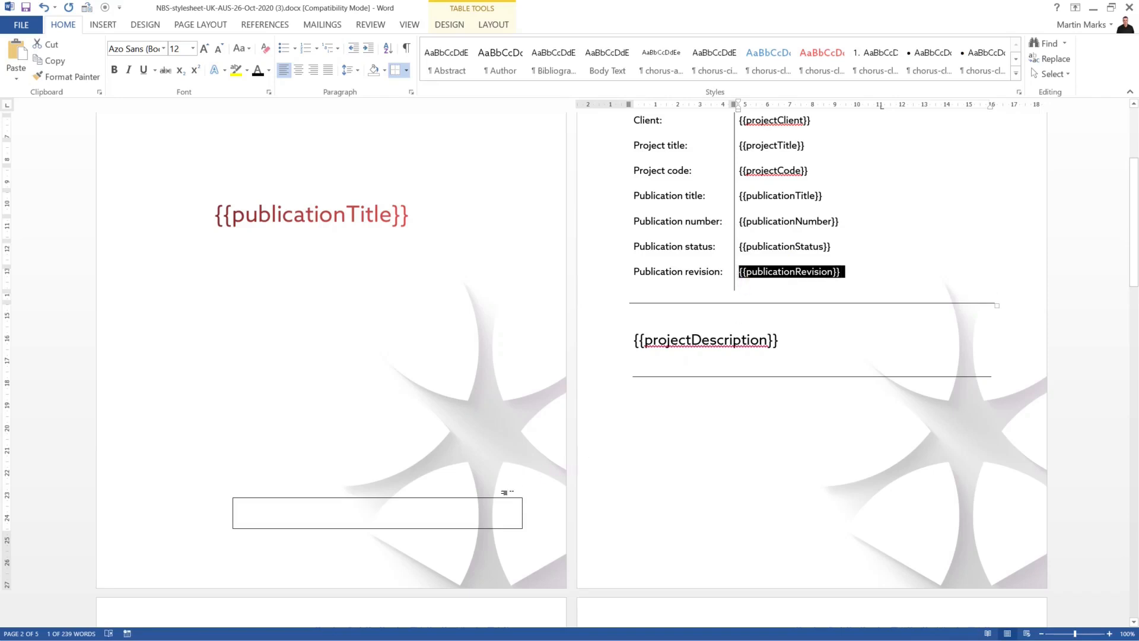
{"action": "left_click", "coordinate": [493, 516]}
{"action": "key", "text": "ctrl+v"}
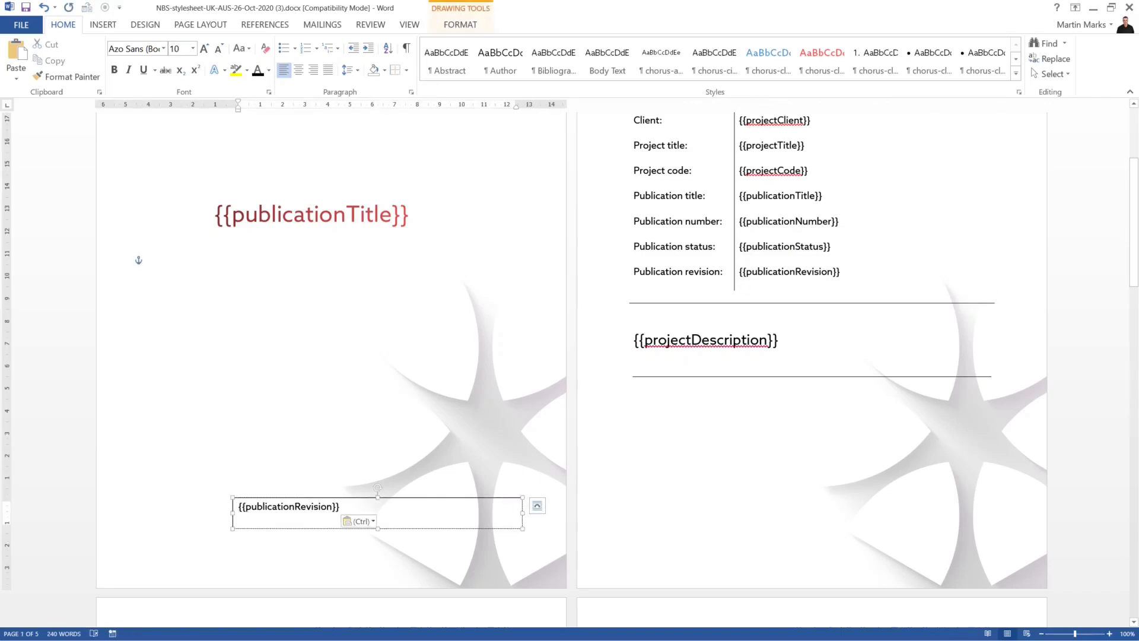
Show formatting marks and push {{publicationRevision}} to the right edge of its text box using a tab stop set there.
{"action": "key", "text": "BackSpace"}
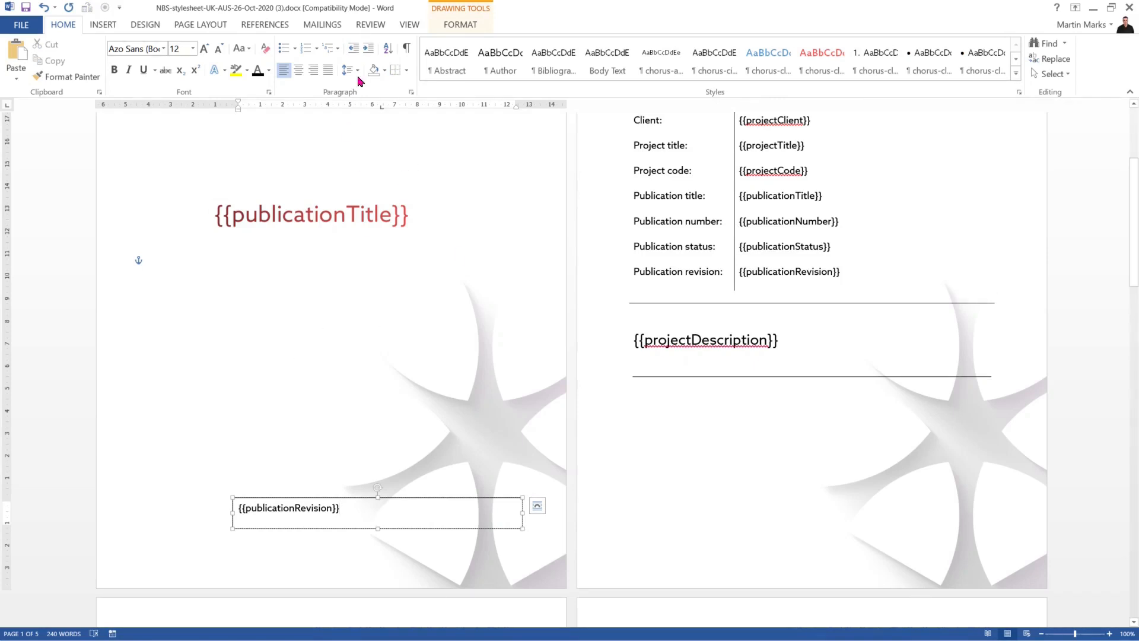
{"action": "left_click", "coordinate": [408, 49]}
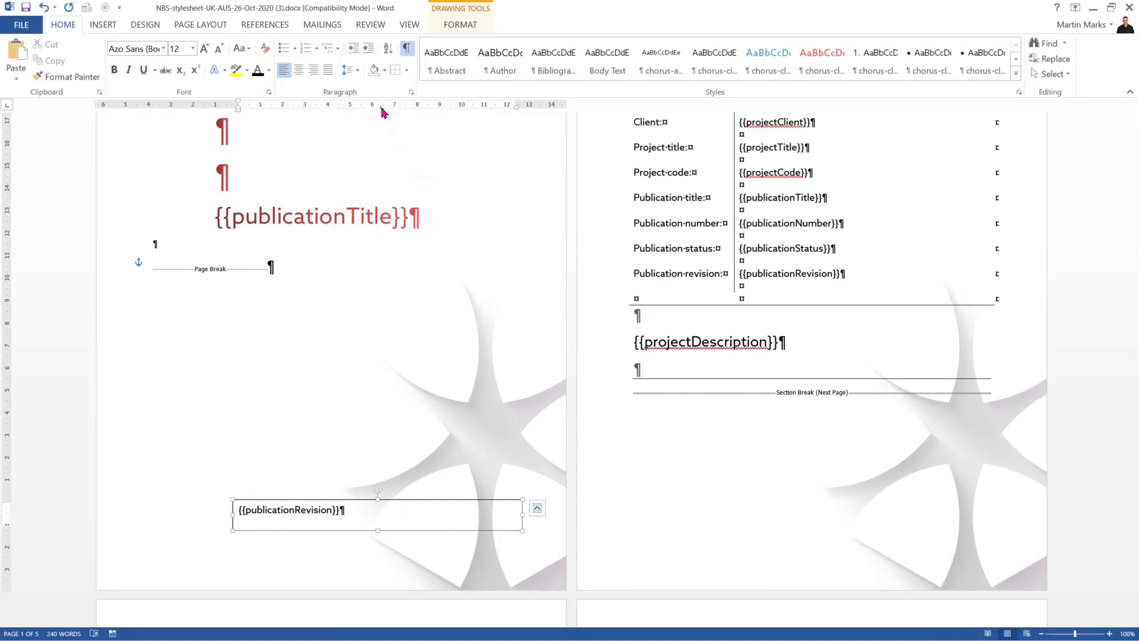
{"action": "left_click_drag", "start_coordinate": [383, 110], "coordinate": [382, 112]}
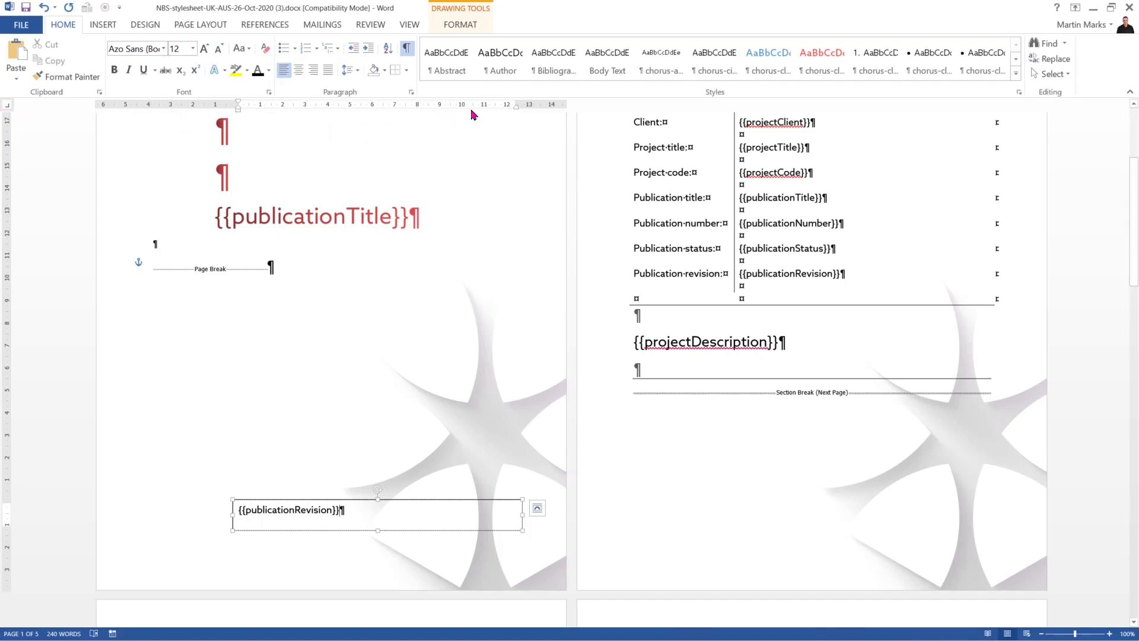
{"action": "left_click_drag", "start_coordinate": [495, 110], "coordinate": [518, 112]}
{"action": "left_click", "coordinate": [441, 531]}
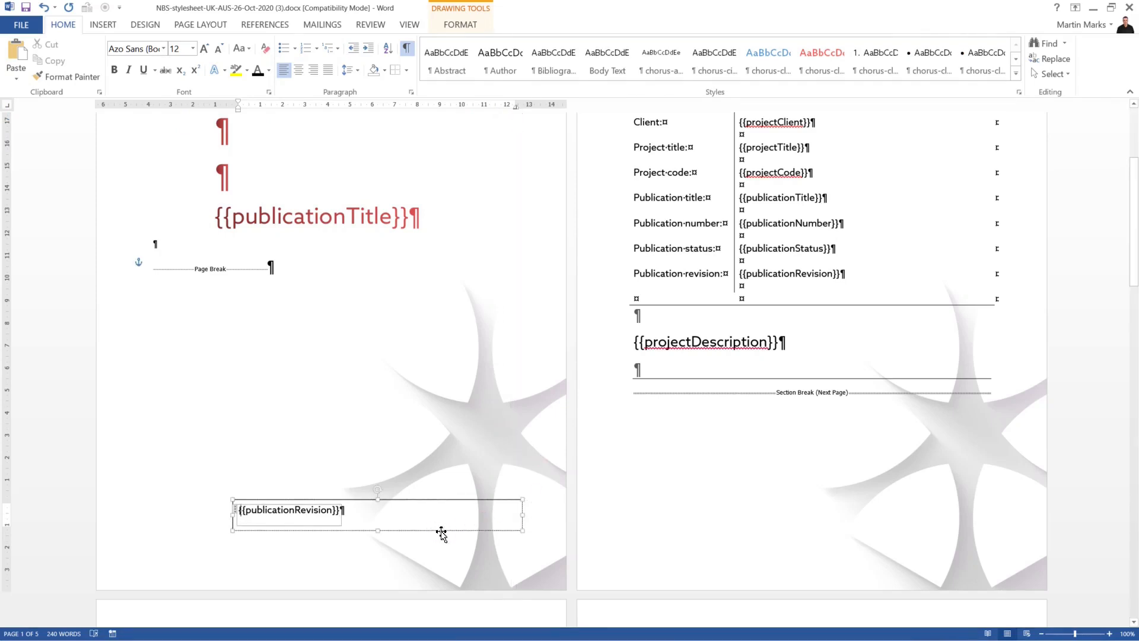
{"action": "left_click", "coordinate": [442, 532]}
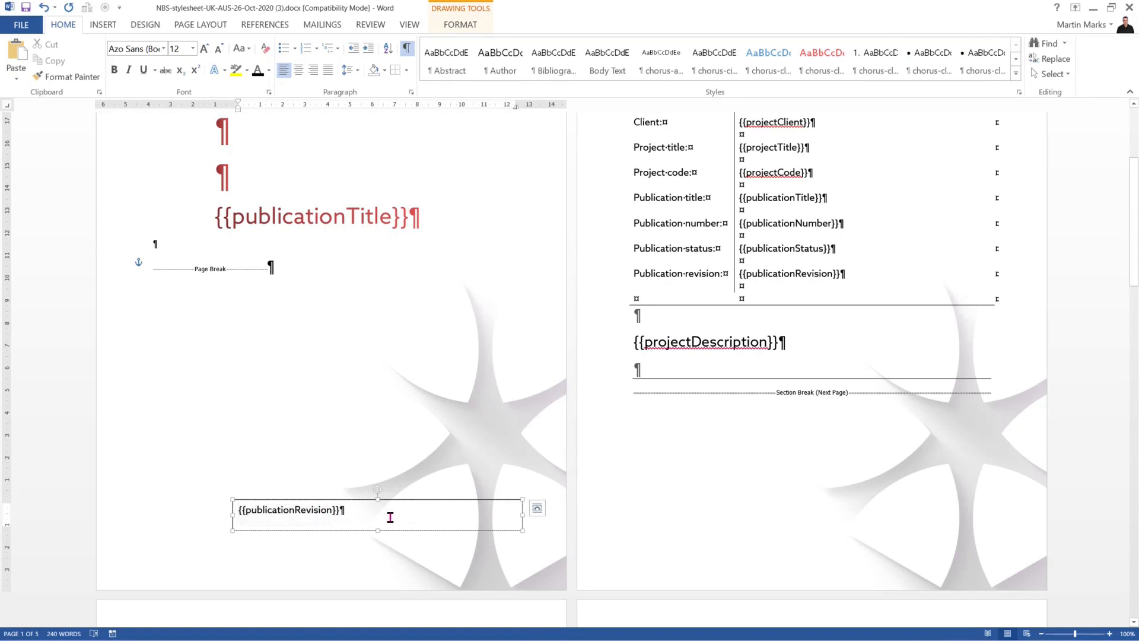
{"action": "key", "text": "Tab"}
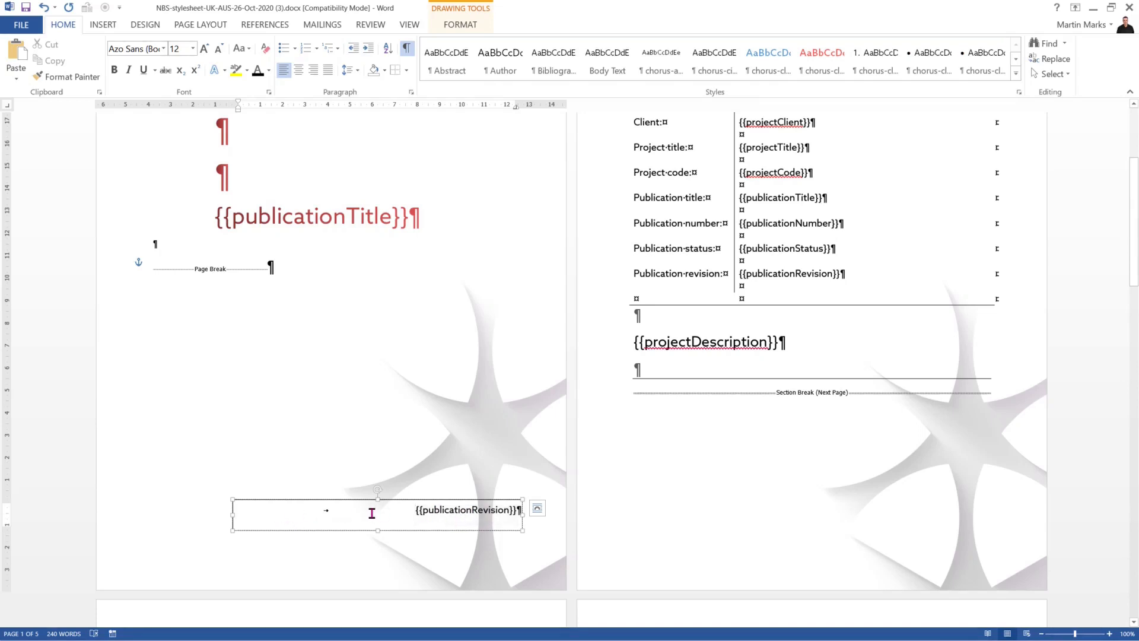
Colour the {{publicationRevision}} text with the recently used red and a dark-variation gradient.
{"action": "left_click_drag", "start_coordinate": [374, 513], "coordinate": [525, 512]}
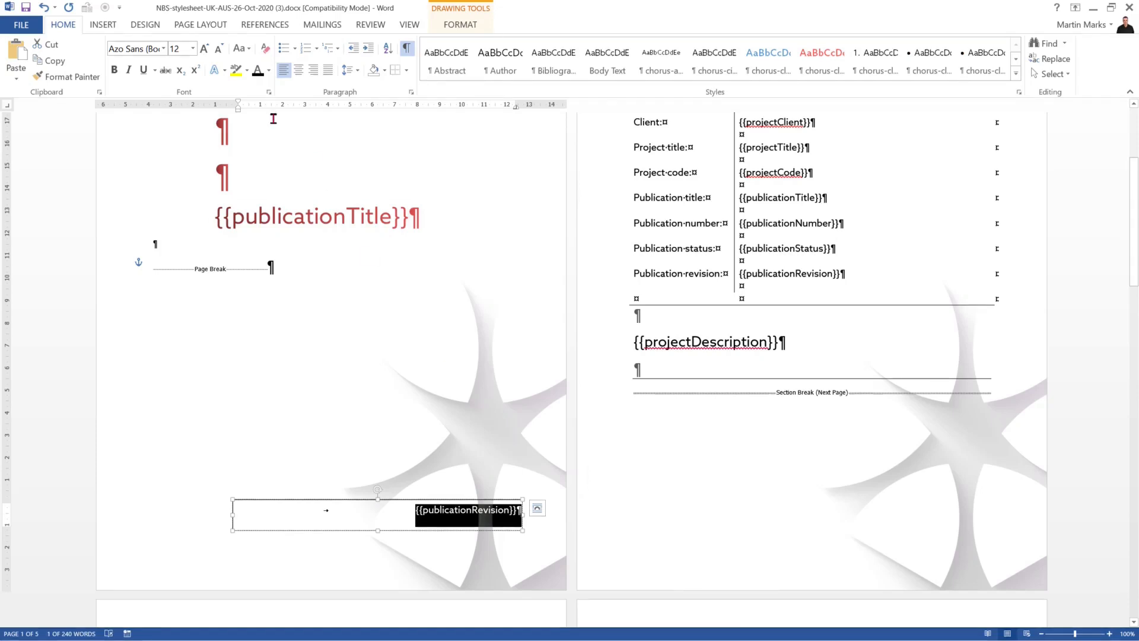
{"action": "left_click", "coordinate": [269, 72]}
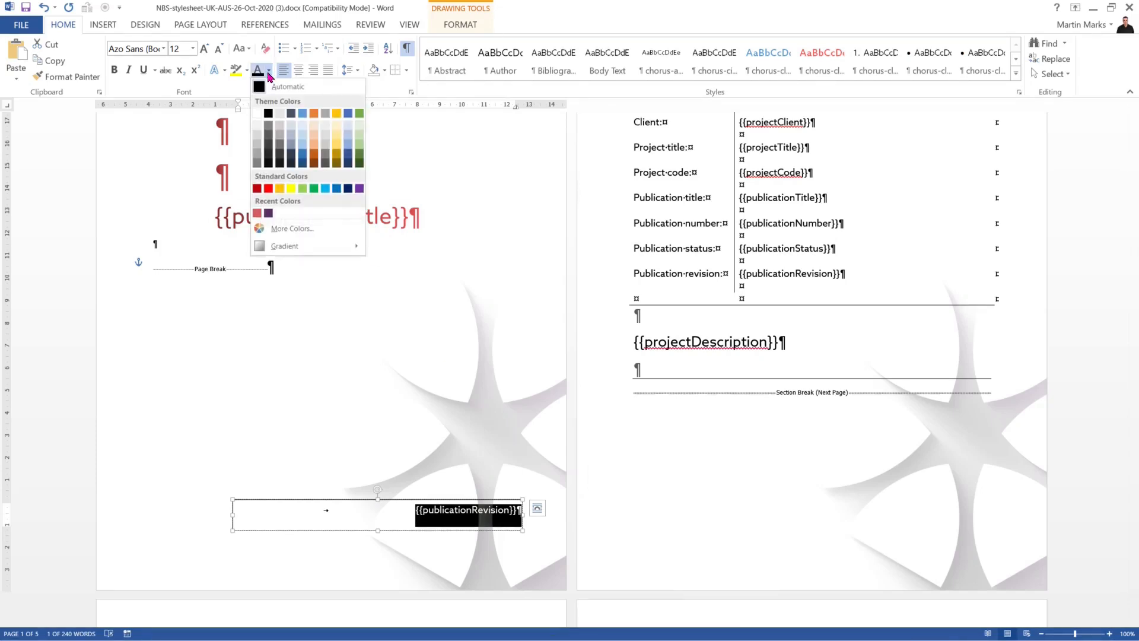
{"action": "left_click", "coordinate": [257, 214]}
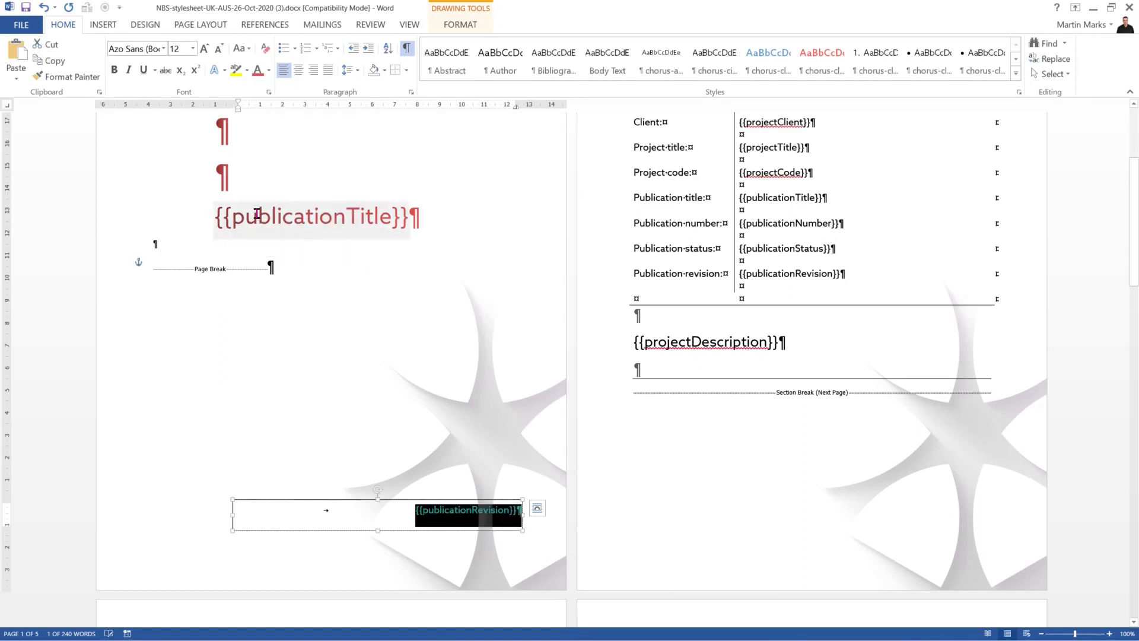
{"action": "left_click", "coordinate": [268, 70]}
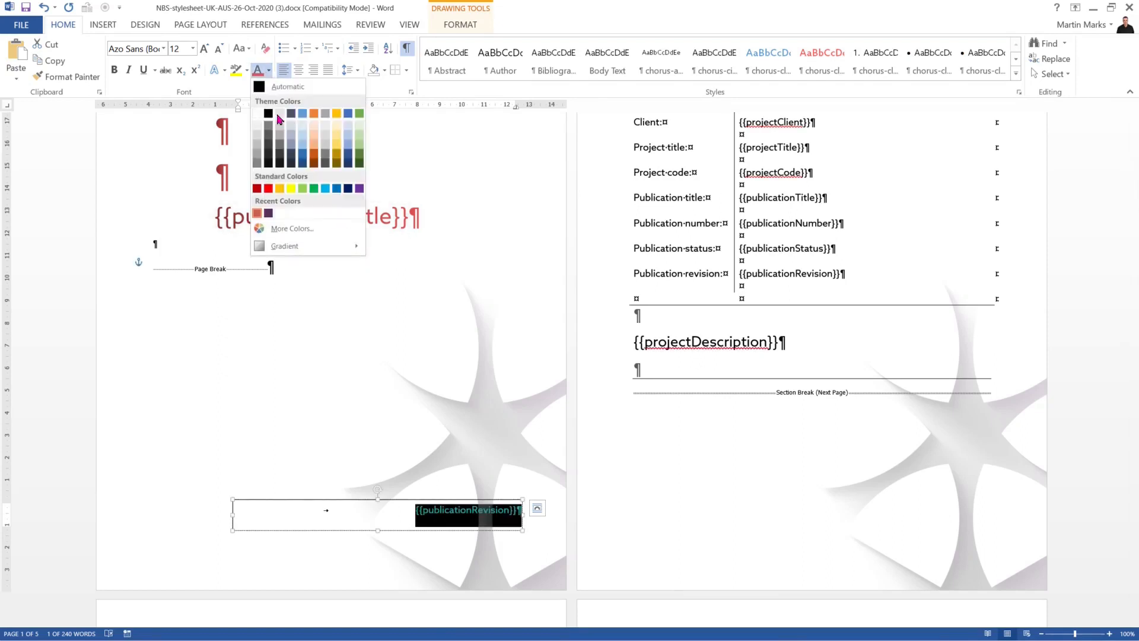
{"action": "mouse_move", "coordinate": [297, 247]}
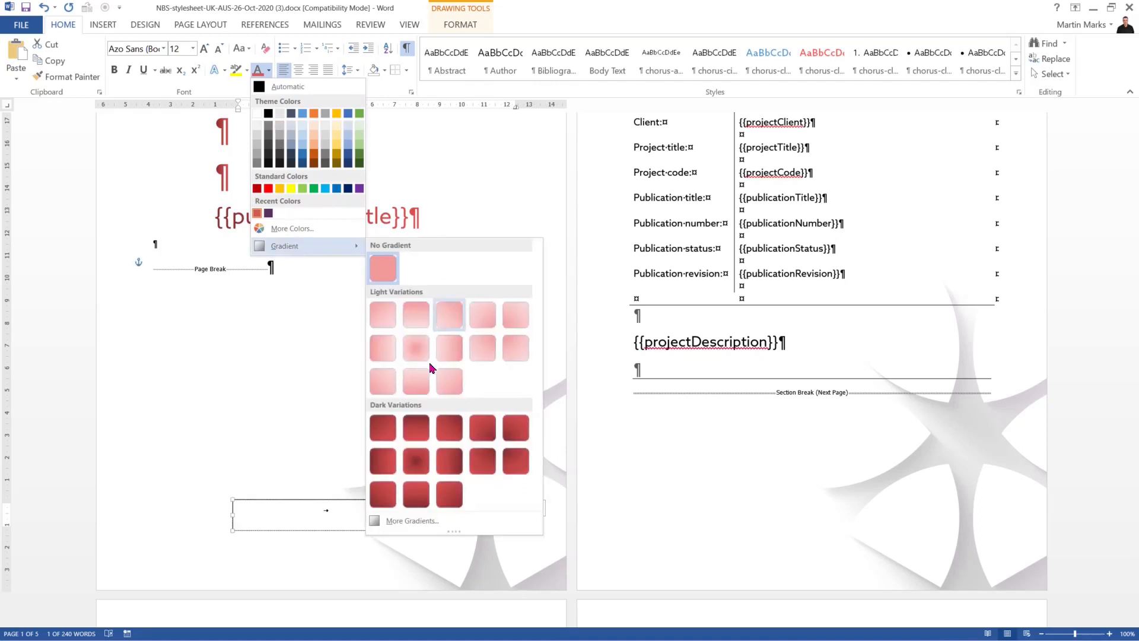
{"action": "left_click", "coordinate": [388, 460]}
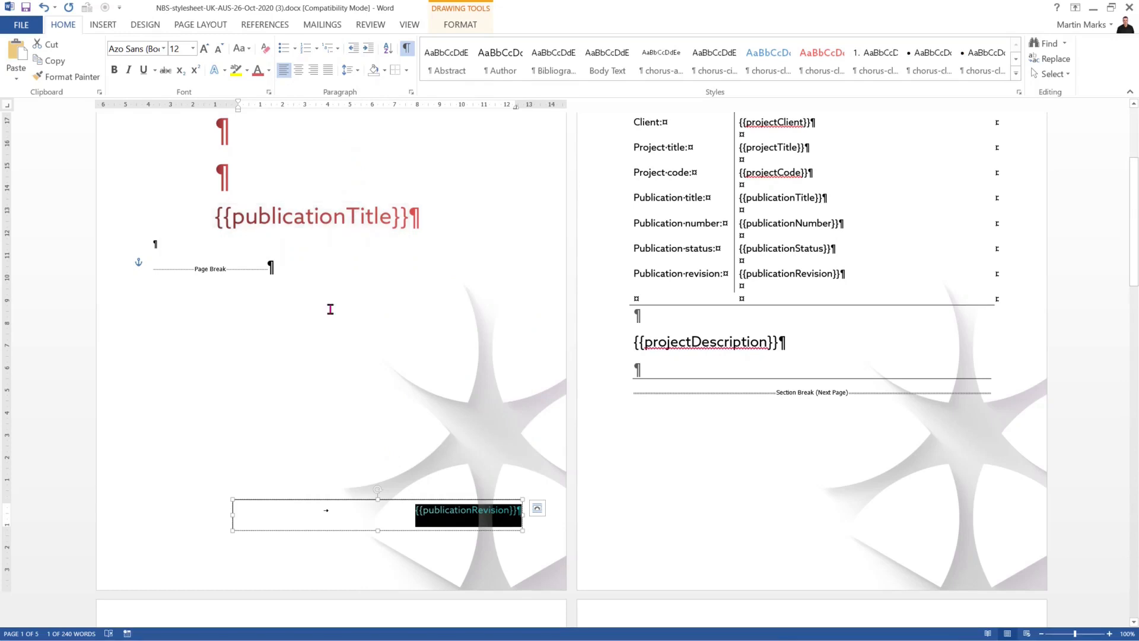
Remove the outline of the {{publicationRevision}} text box by setting its line to No line.
{"action": "right_click", "coordinate": [339, 499]}
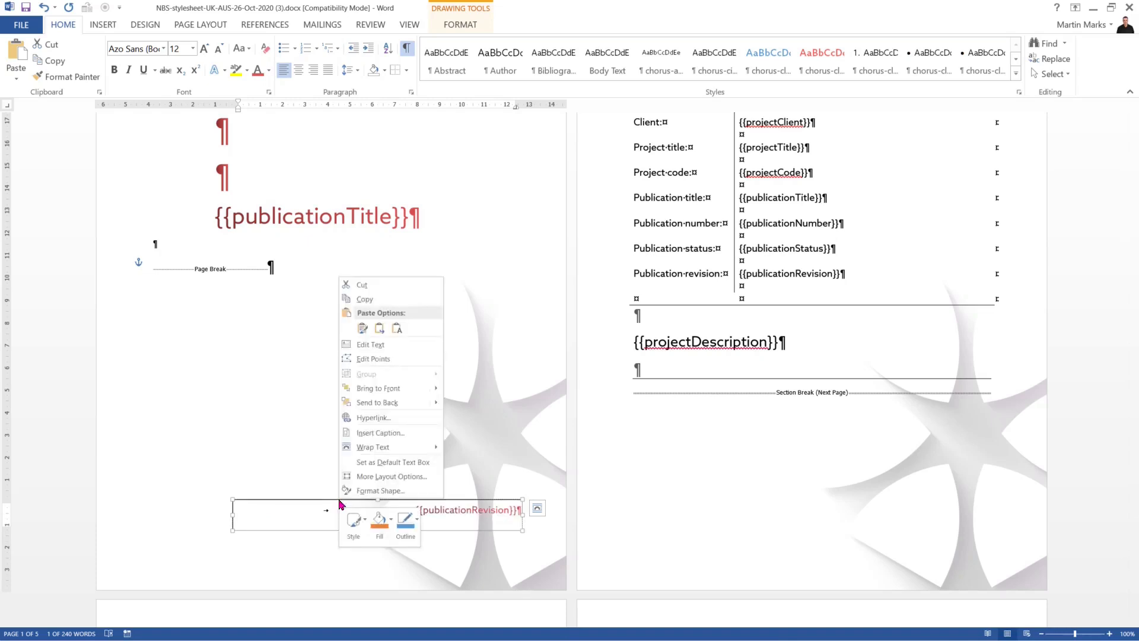
{"action": "left_click", "coordinate": [392, 491]}
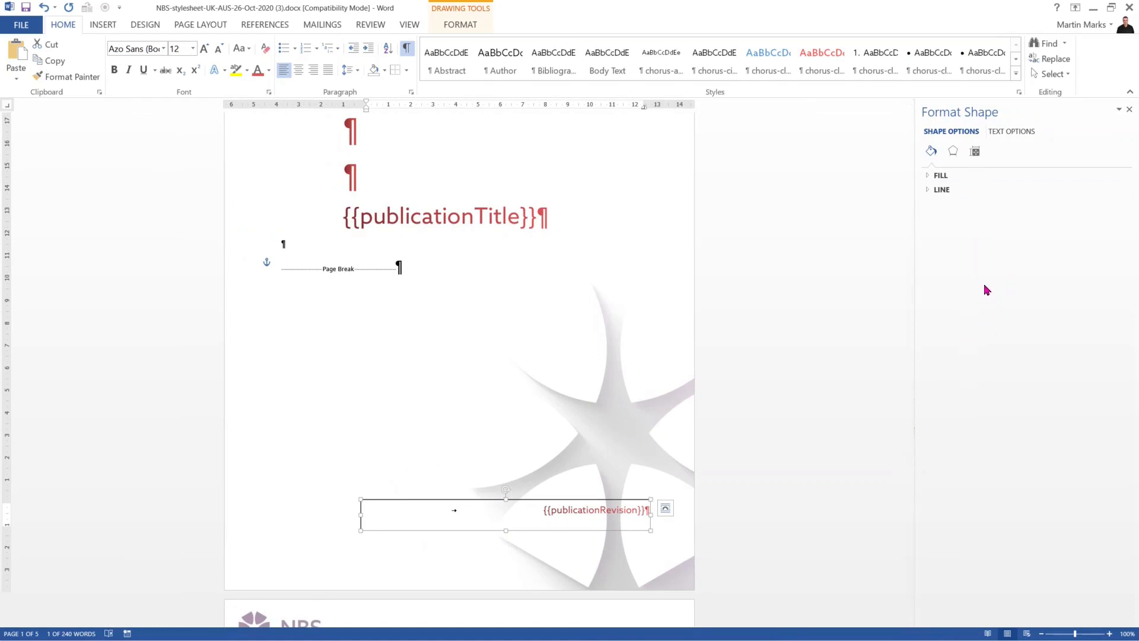
{"action": "left_click", "coordinate": [927, 177]}
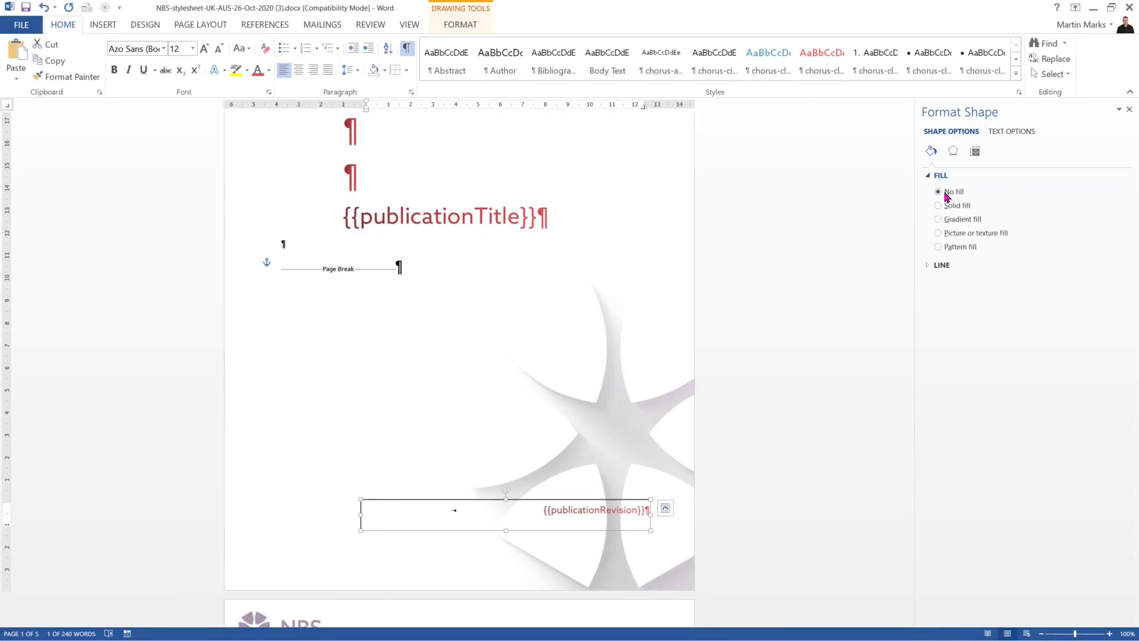
{"action": "left_click", "coordinate": [928, 264]}
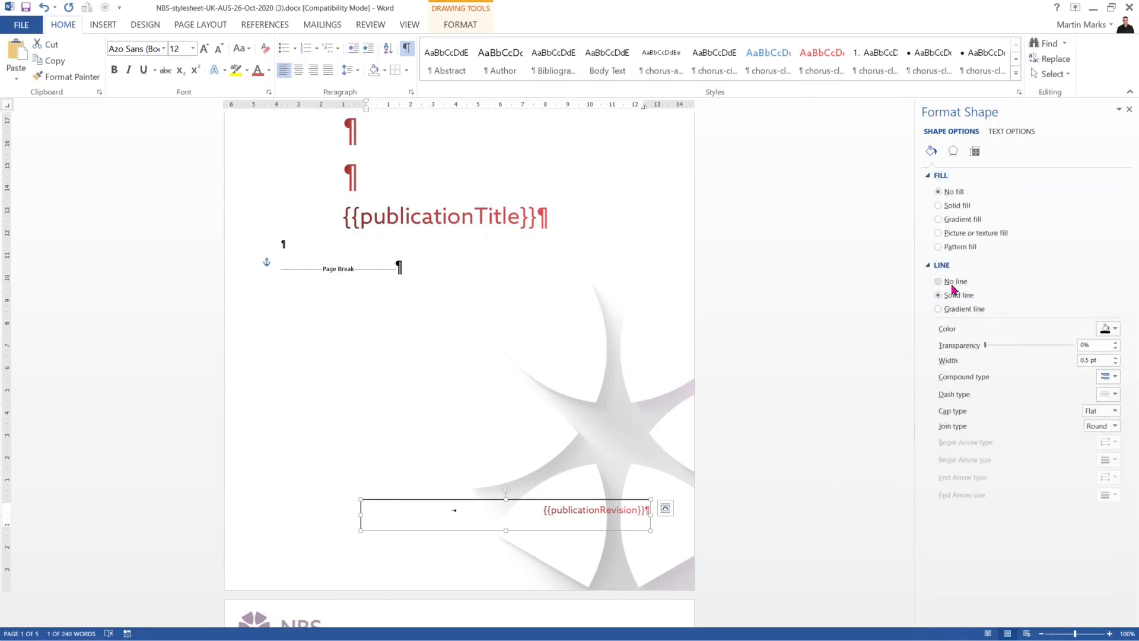
{"action": "left_click", "coordinate": [951, 282]}
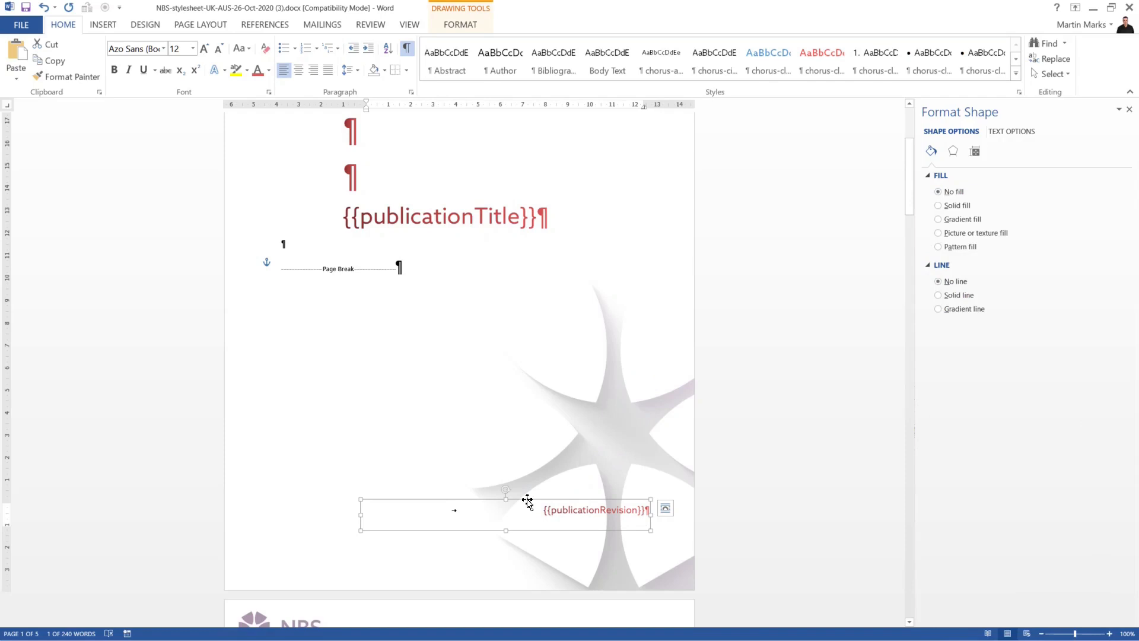
Move the {{publicationRevision}} text box to the cover page's bottom-right corner and enlarge its text by two size increments.
{"action": "left_click_drag", "start_coordinate": [528, 499], "coordinate": [570, 555]}
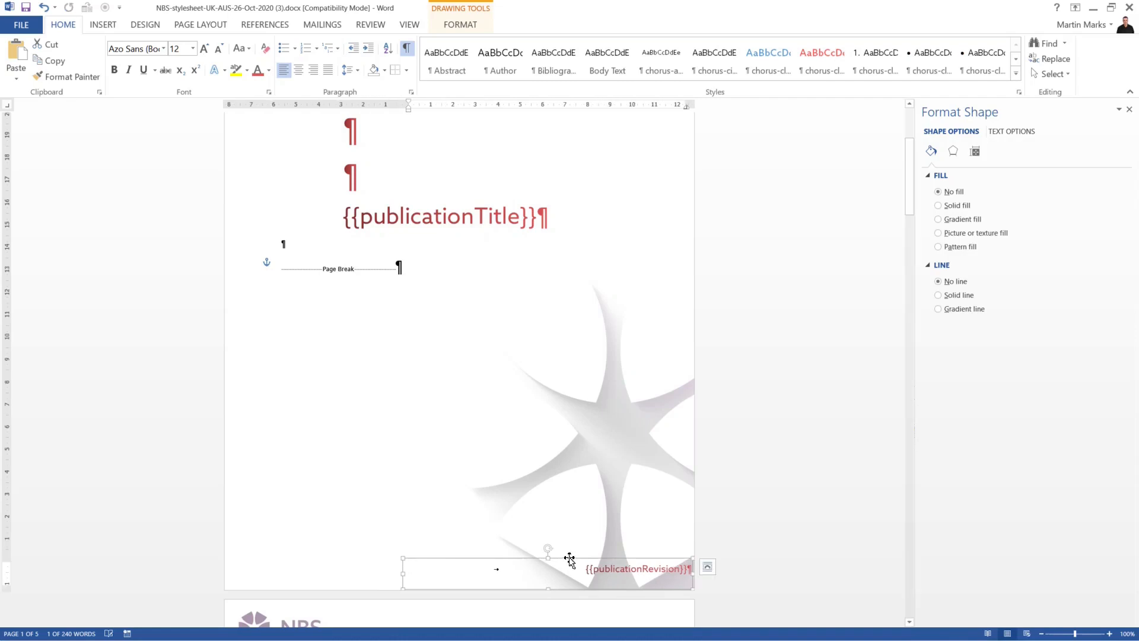
{"action": "left_click", "coordinate": [526, 572]}
{"action": "left_click_drag", "start_coordinate": [489, 566], "coordinate": [737, 569]}
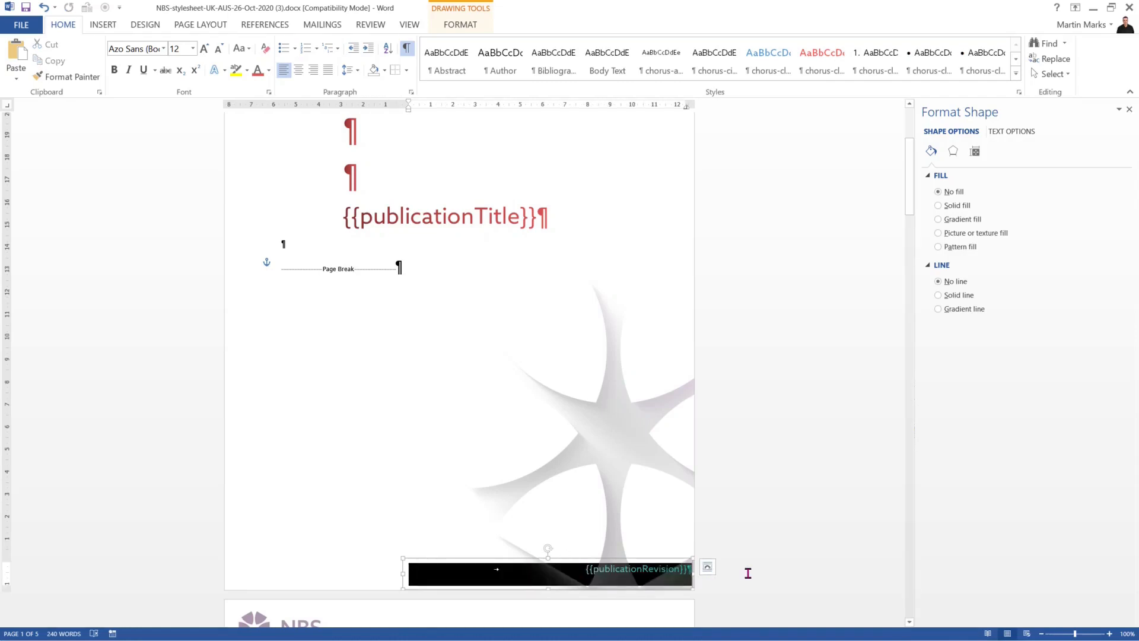
{"action": "left_click", "coordinate": [204, 48]}
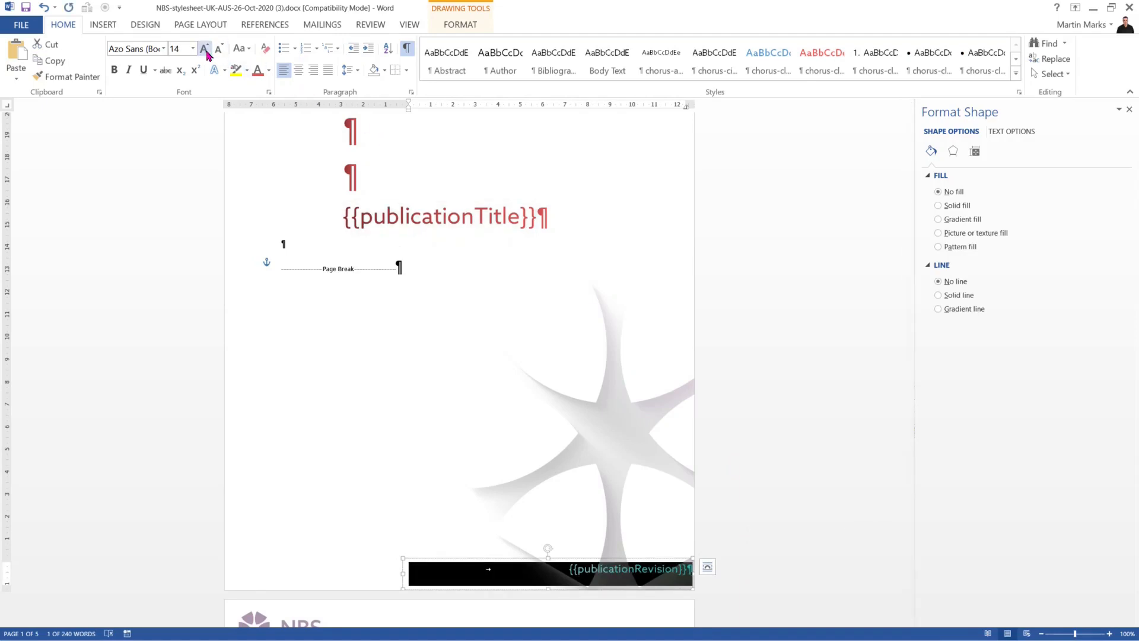
{"action": "left_click", "coordinate": [204, 49]}
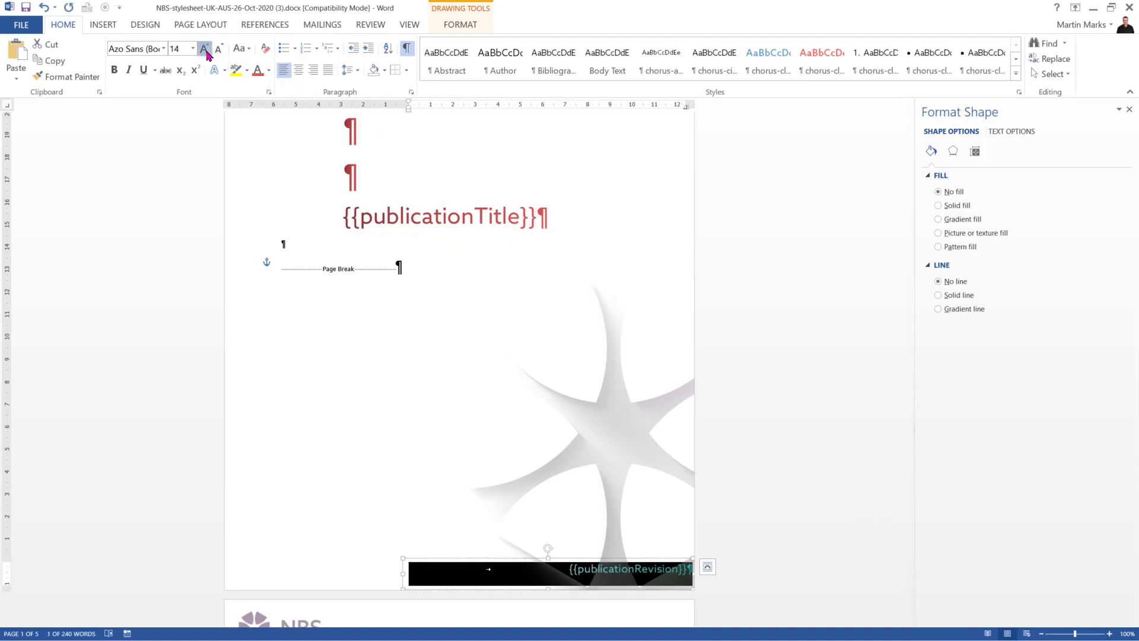
{"action": "left_click", "coordinate": [421, 413]}
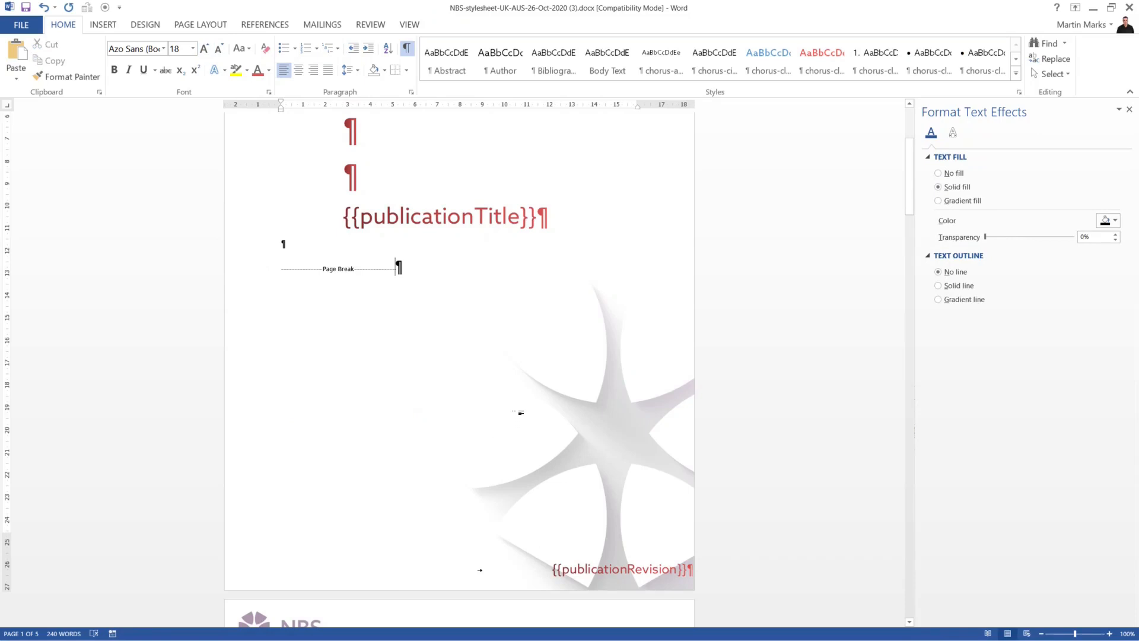
Draw a rectangle about 14.52 cm high and 5.36 cm wide on the cover and align it with the page's top-left corner.
{"action": "scroll", "coordinate": [520, 412], "scroll_direction": "up", "scroll_amount": 5}
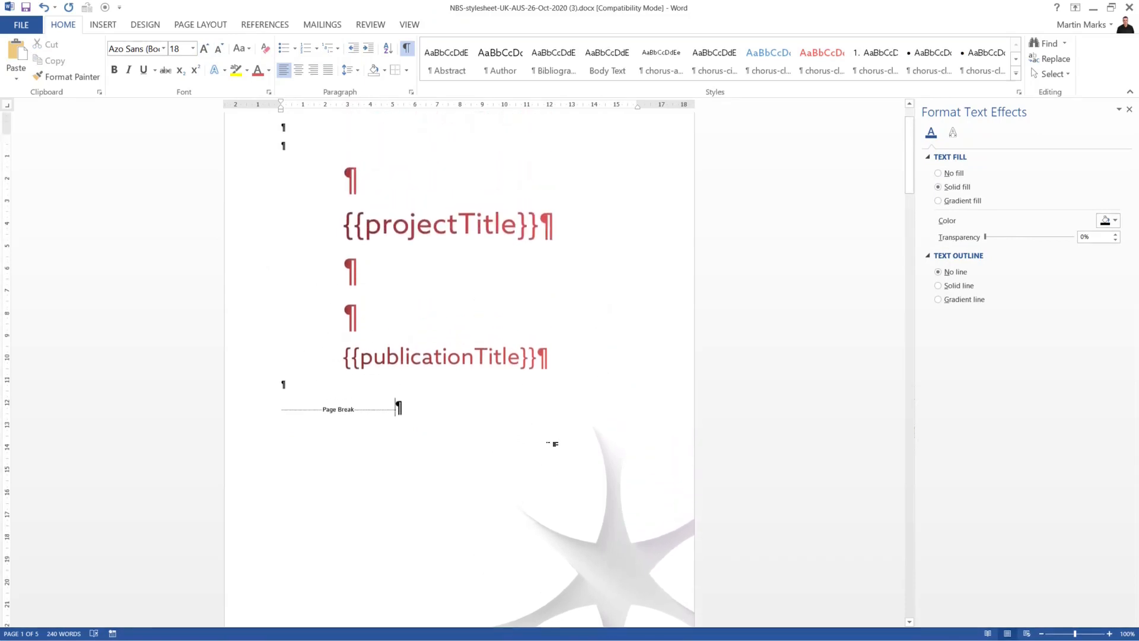
{"action": "scroll", "coordinate": [556, 444], "scroll_direction": "up", "scroll_amount": 2}
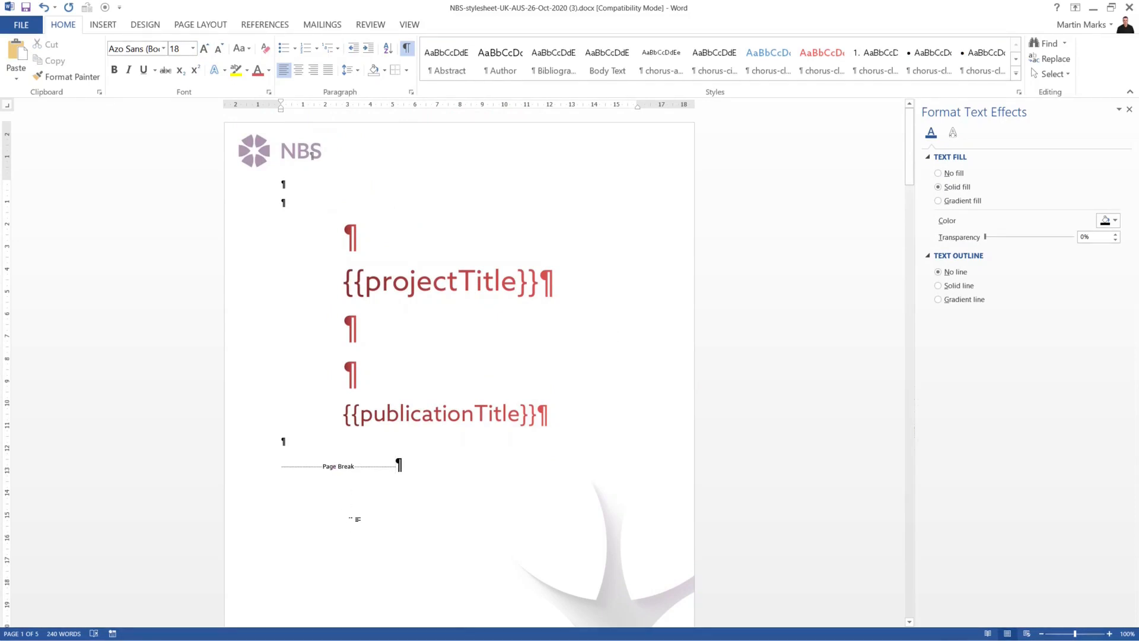
{"action": "scroll", "coordinate": [359, 516], "scroll_direction": "down", "scroll_amount": 1}
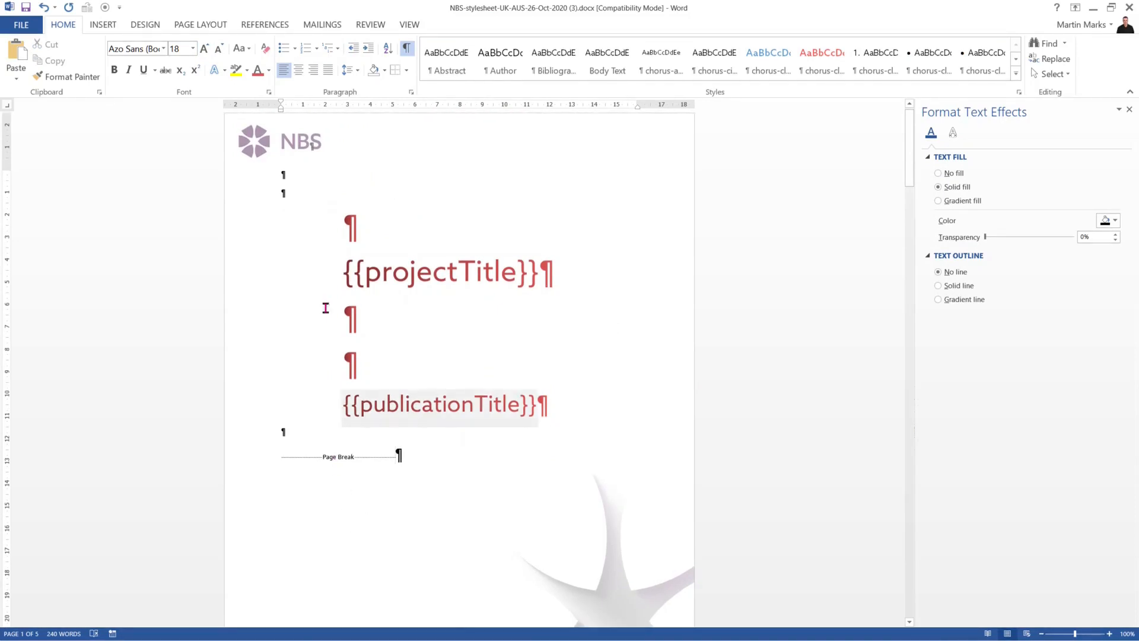
{"action": "left_click", "coordinate": [110, 31]}
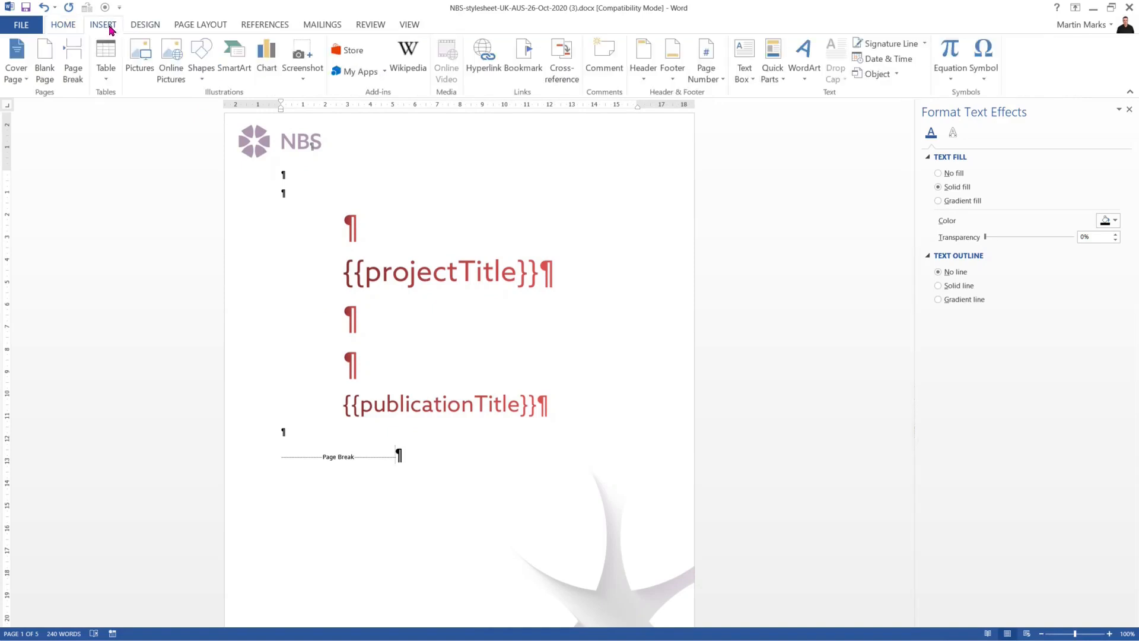
{"action": "left_click", "coordinate": [205, 82]}
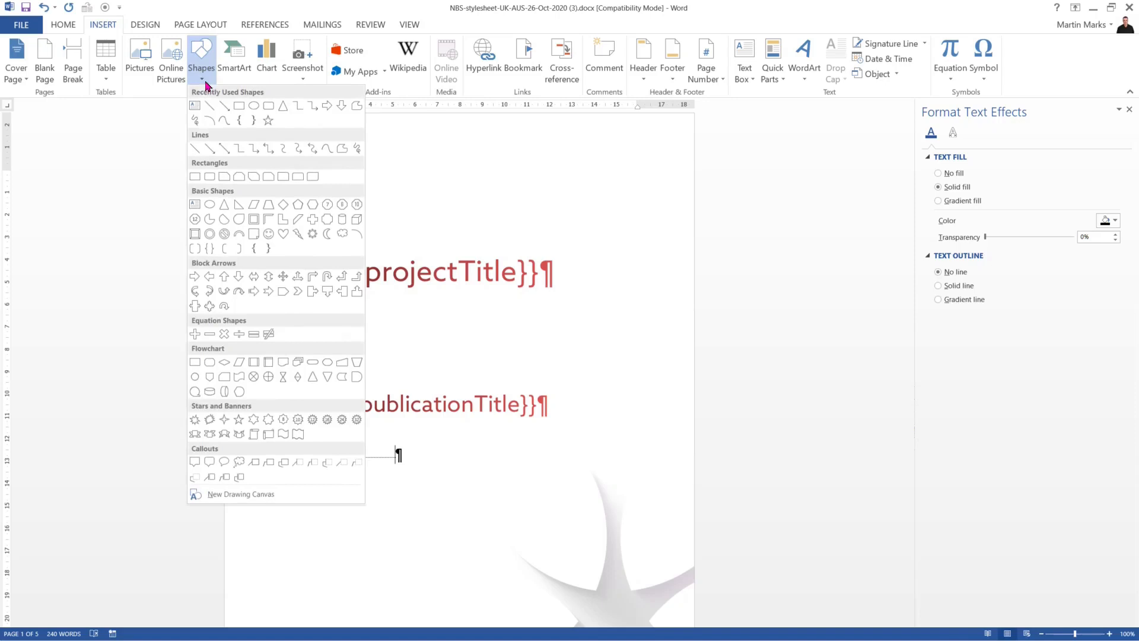
{"action": "left_click", "coordinate": [196, 177]}
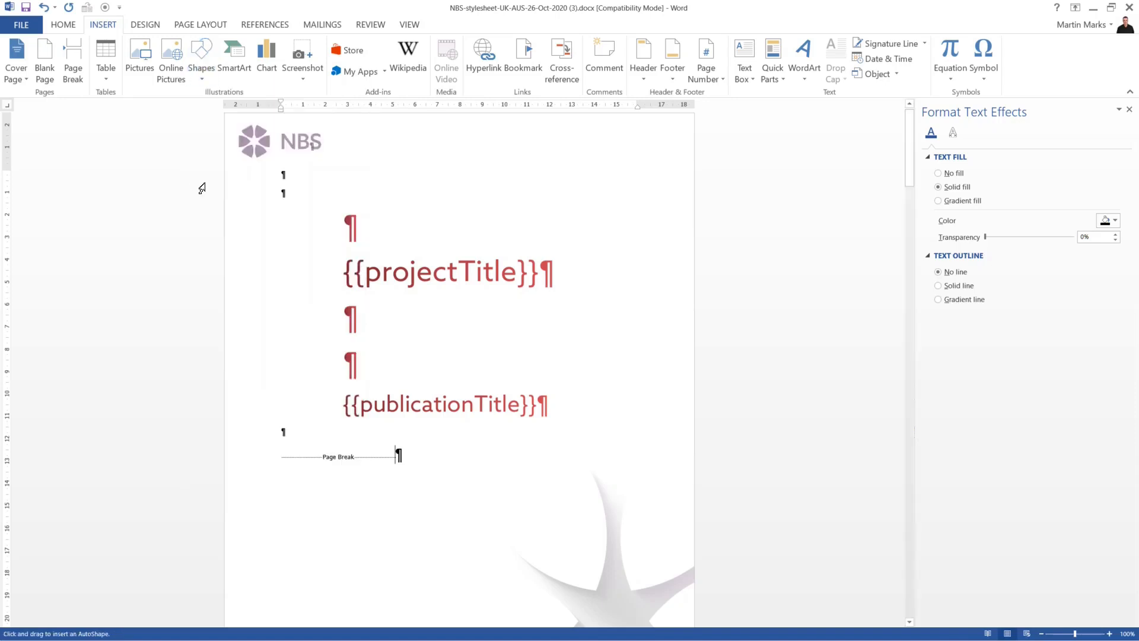
{"action": "mouse_move", "coordinate": [290, 256]}
{"action": "left_mouse_down"}
{"action": "mouse_move", "coordinate": [420, 552]}
{"action": "mouse_move", "coordinate": [412, 571]}
{"action": "left_mouse_up"}
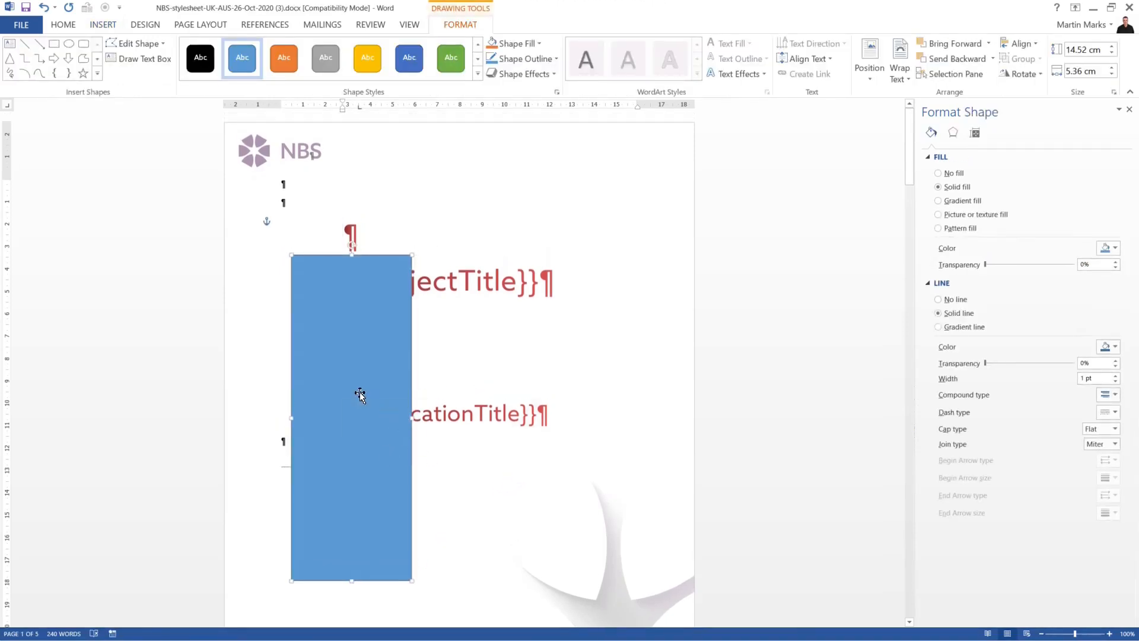
{"action": "left_click_drag", "start_coordinate": [360, 392], "coordinate": [293, 257]}
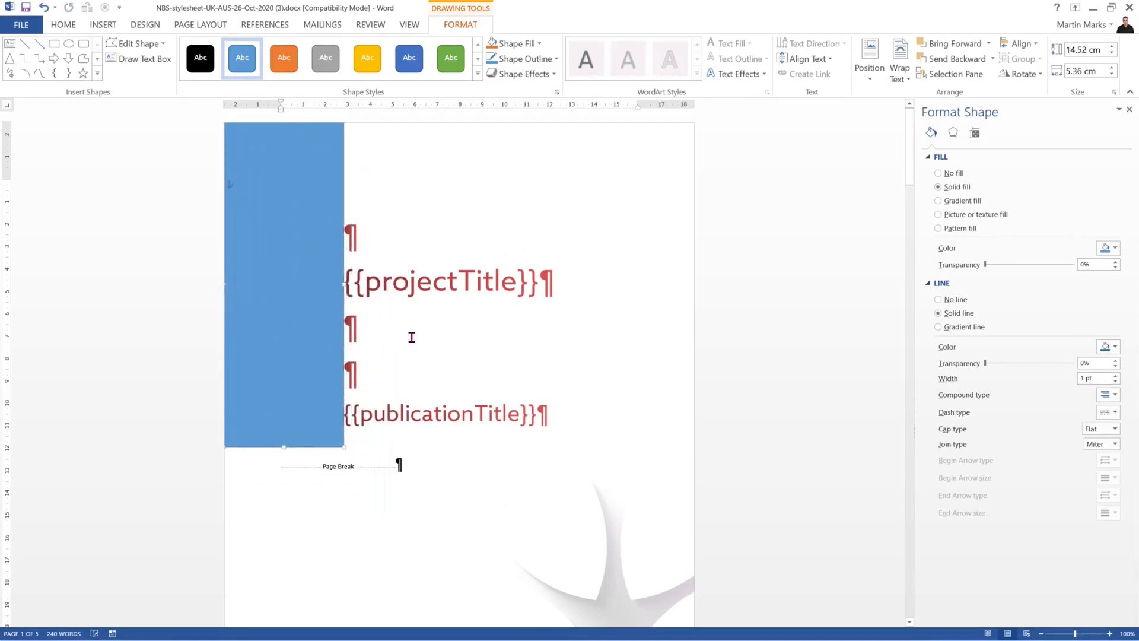
Stretch the rectangle down to the cover page's bottom edge, making it about 29.81 cm high and 5.12 cm wide.
{"action": "scroll", "coordinate": [515, 386], "scroll_direction": "down", "scroll_amount": 3}
{"action": "scroll", "coordinate": [461, 411], "scroll_direction": "down", "scroll_amount": 3}
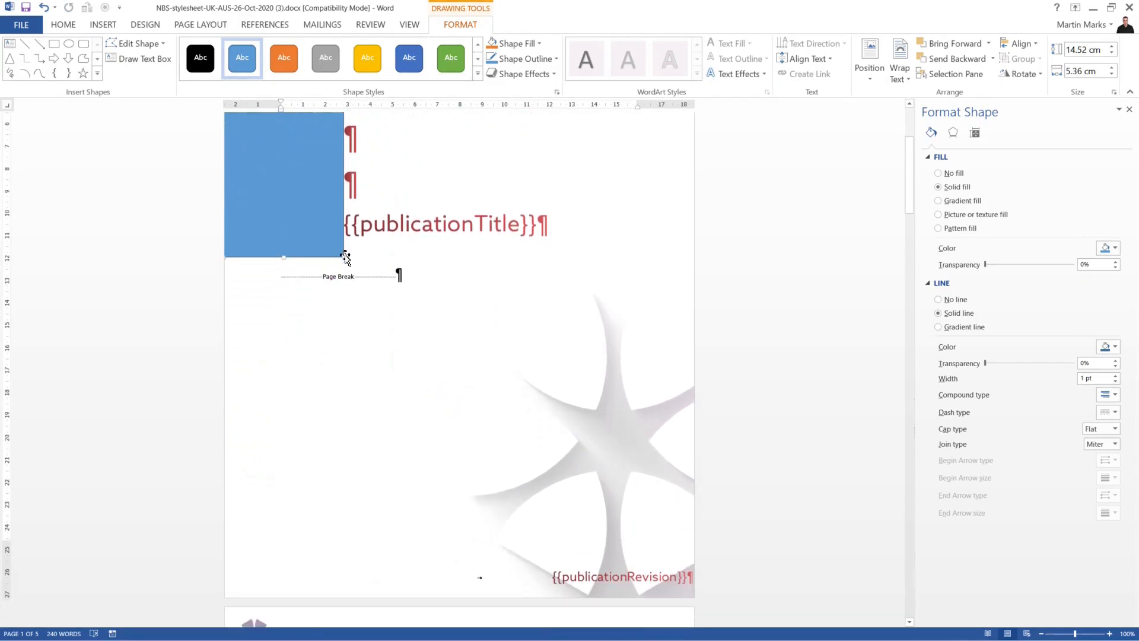
{"action": "left_click_drag", "start_coordinate": [343, 257], "coordinate": [338, 600]}
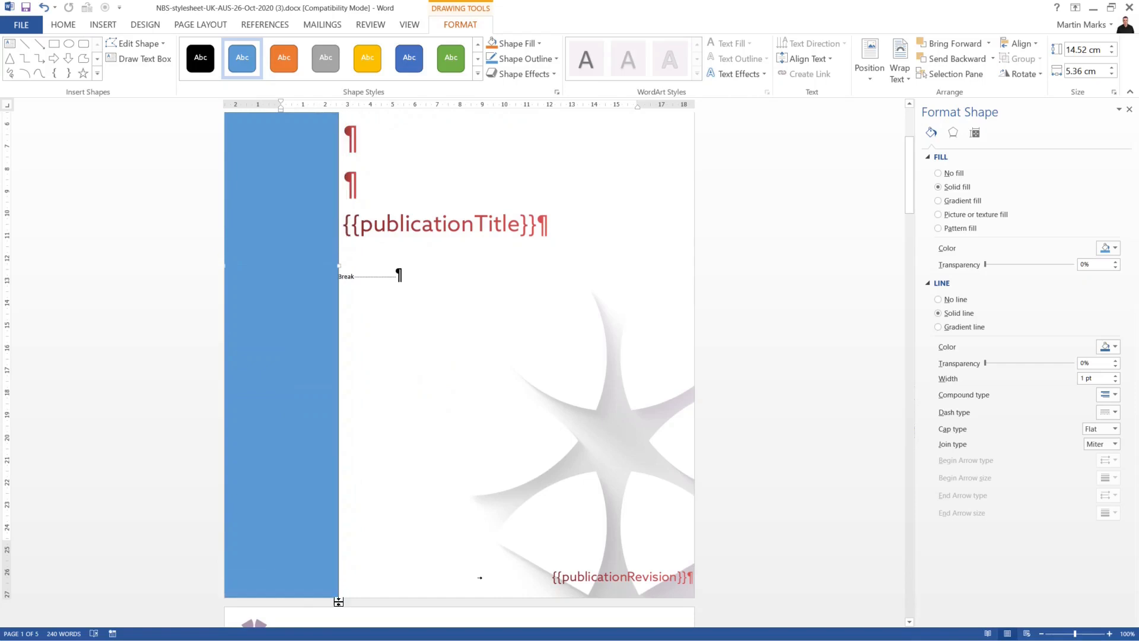
Open the fill colour choices for the vertical rectangle on the cover page.
{"action": "scroll", "coordinate": [255, 448], "scroll_direction": "up", "scroll_amount": 3}
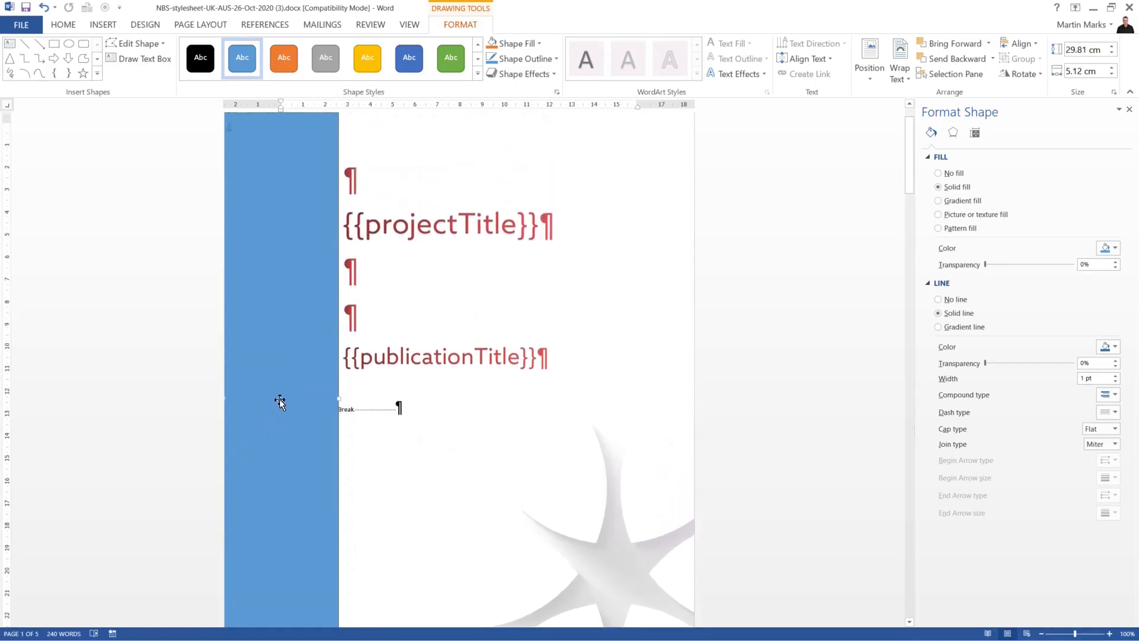
{"action": "scroll", "coordinate": [280, 398], "scroll_direction": "up", "scroll_amount": 2}
{"action": "scroll", "coordinate": [287, 277], "scroll_direction": "up", "scroll_amount": 1}
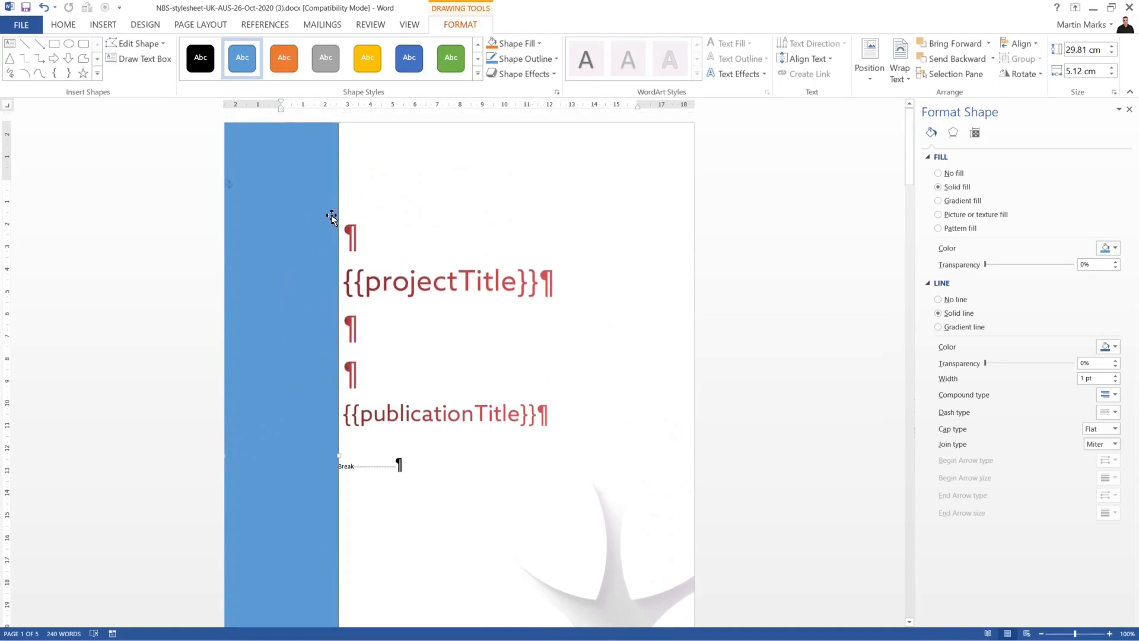
{"action": "left_click", "coordinate": [540, 45]}
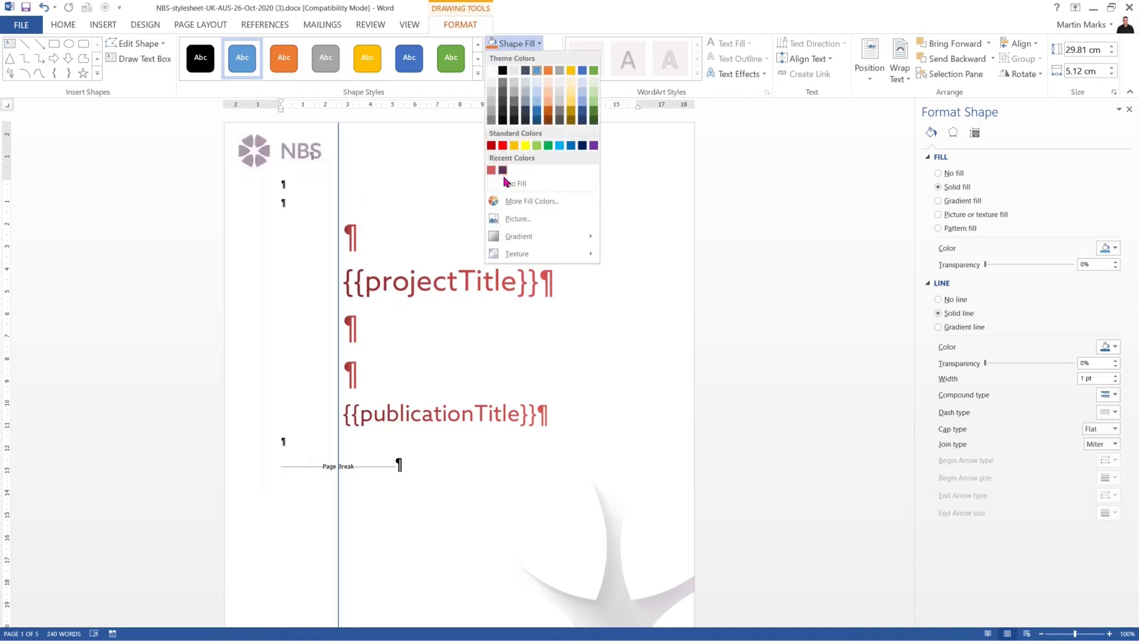
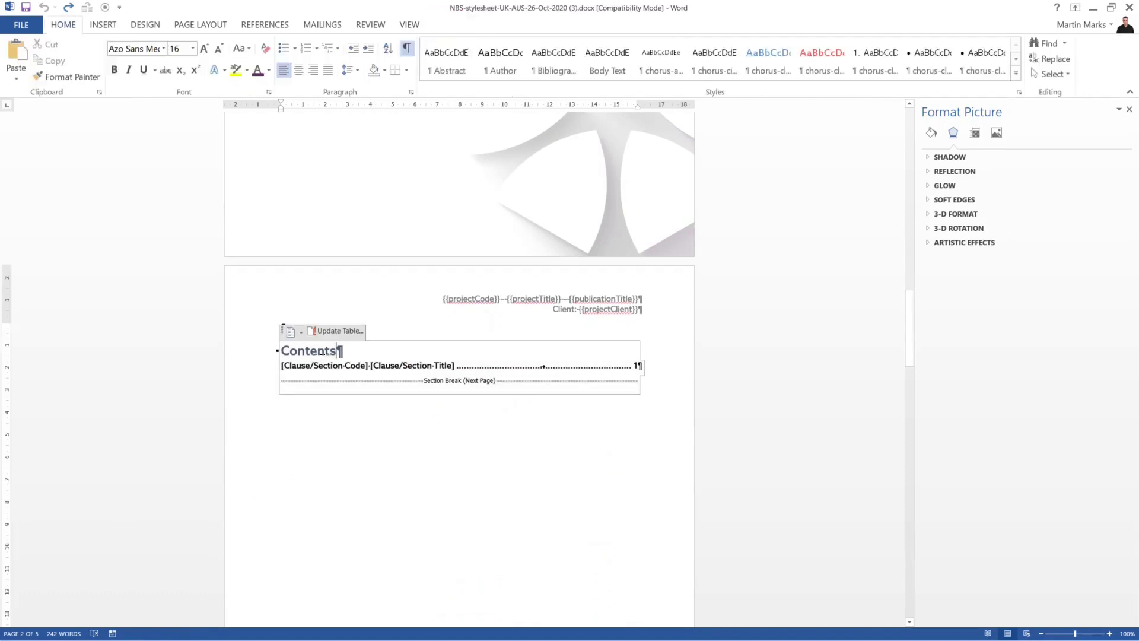
Replace the "Contents" heading above the table of contents with "Specification – Systems".
{"action": "left_click_drag", "start_coordinate": [280, 351], "coordinate": [331, 347]}
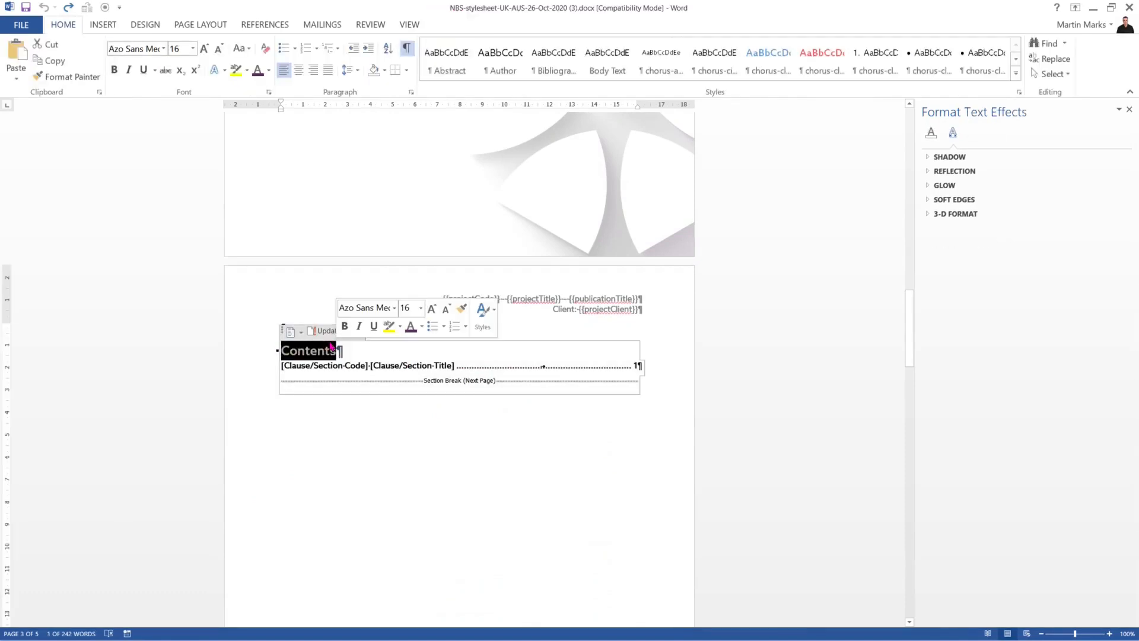
{"action": "type", "text": "Specig"}
{"action": "key", "text": "BackSpace"}
{"action": "type", "text": "f"}
{"action": "type", "text": "ication "}
{"action": "type", "text": "- "}
{"action": "type", "text": "Systems"}
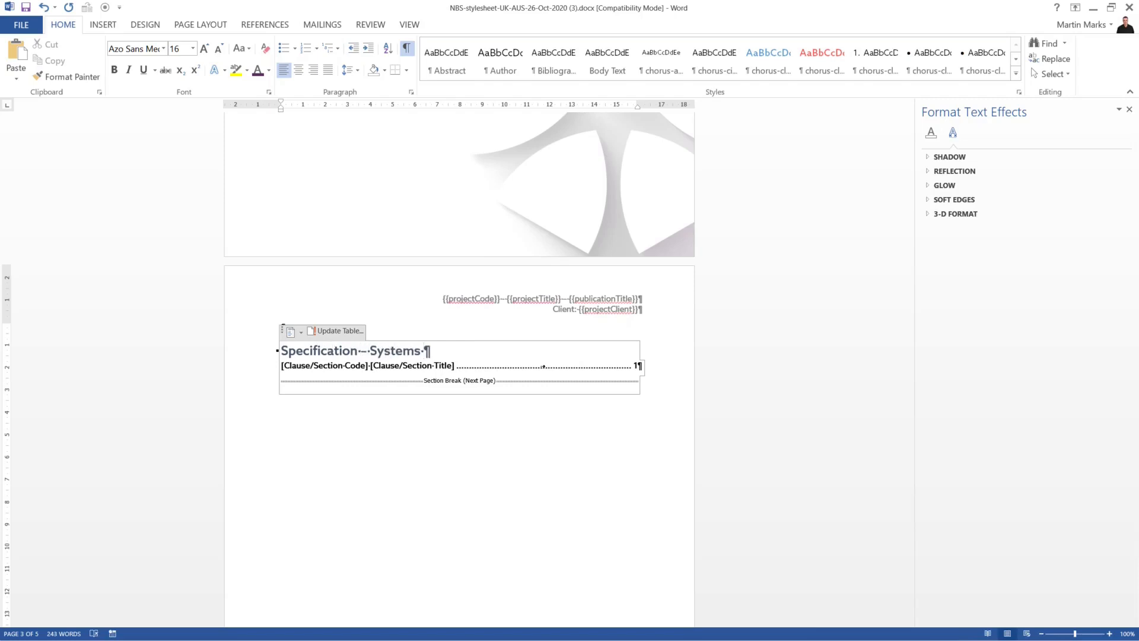
Change the font colour of the "Specification – Systems" heading to the recently used dark purple.
{"action": "left_click_drag", "start_coordinate": [280, 350], "coordinate": [431, 351]}
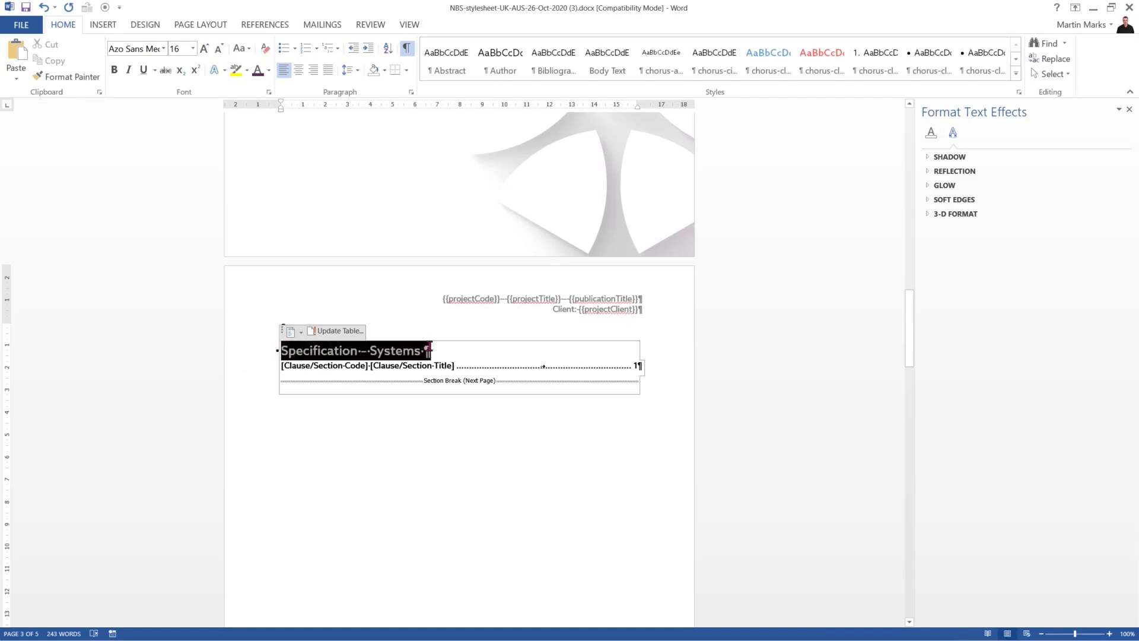
{"action": "left_click", "coordinate": [268, 71]}
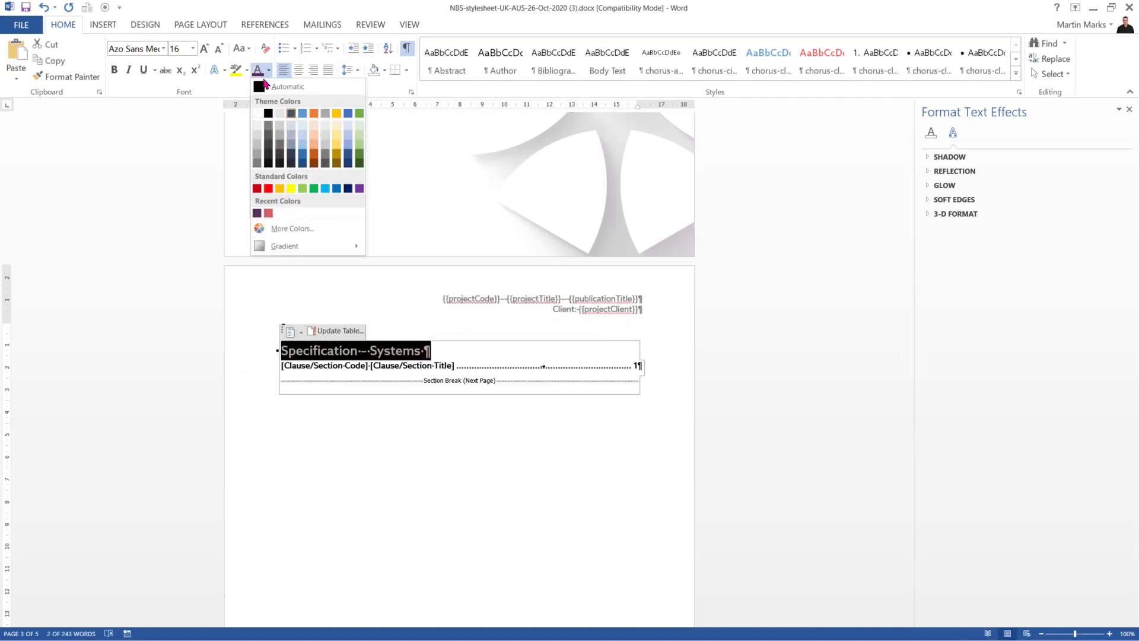
{"action": "left_click", "coordinate": [257, 213]}
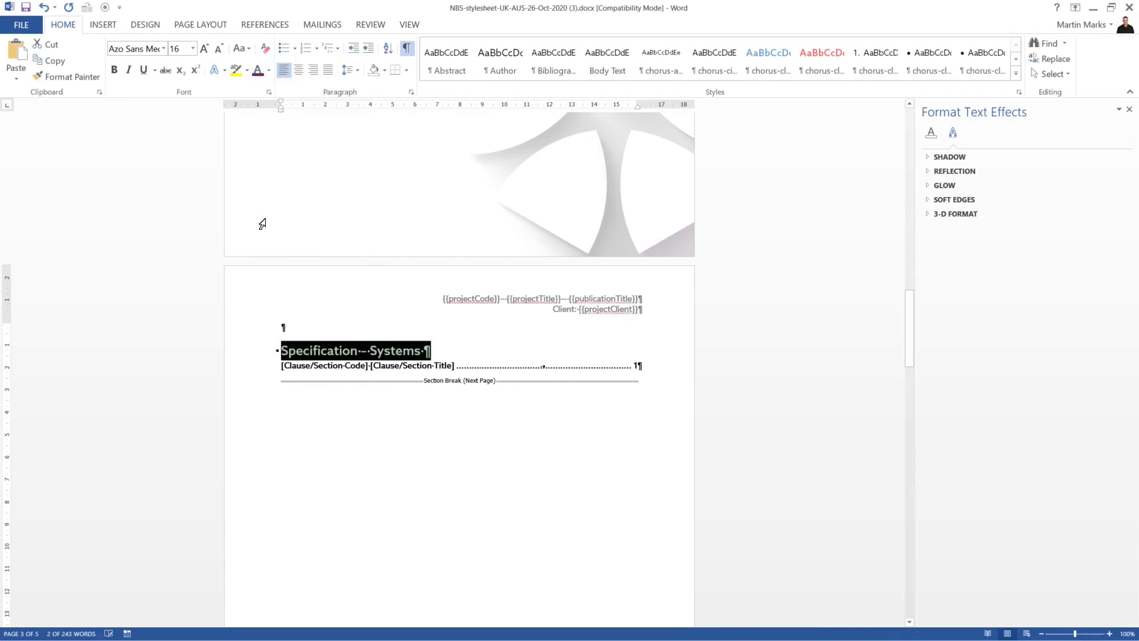
Enlarge the "Specification – Systems" heading by seven size increments to 36 pt.
{"action": "left_click", "coordinate": [204, 50]}
{"action": "left_click", "coordinate": [204, 50]}
{"action": "left_click", "coordinate": [204, 50]}
{"action": "left_click", "coordinate": [204, 50]}
{"action": "left_click", "coordinate": [205, 50]}
{"action": "left_click", "coordinate": [204, 50]}
{"action": "left_click", "coordinate": [204, 50]}
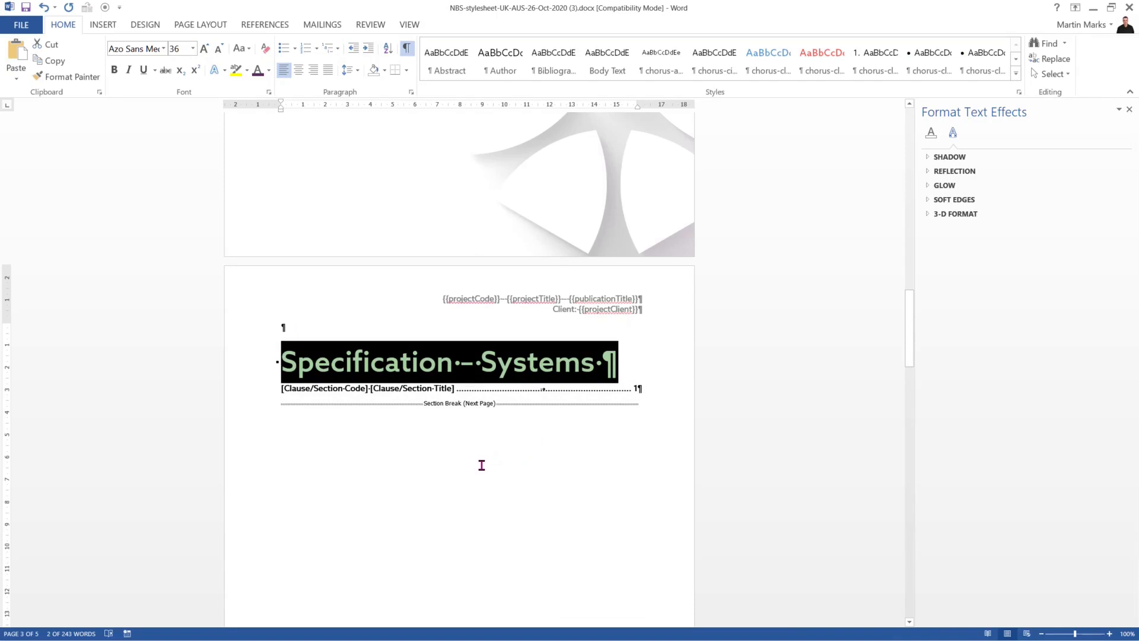
Add a blank line below the client line in the Section 2 header and give it a bottom border.
{"action": "double_click", "coordinate": [389, 301]}
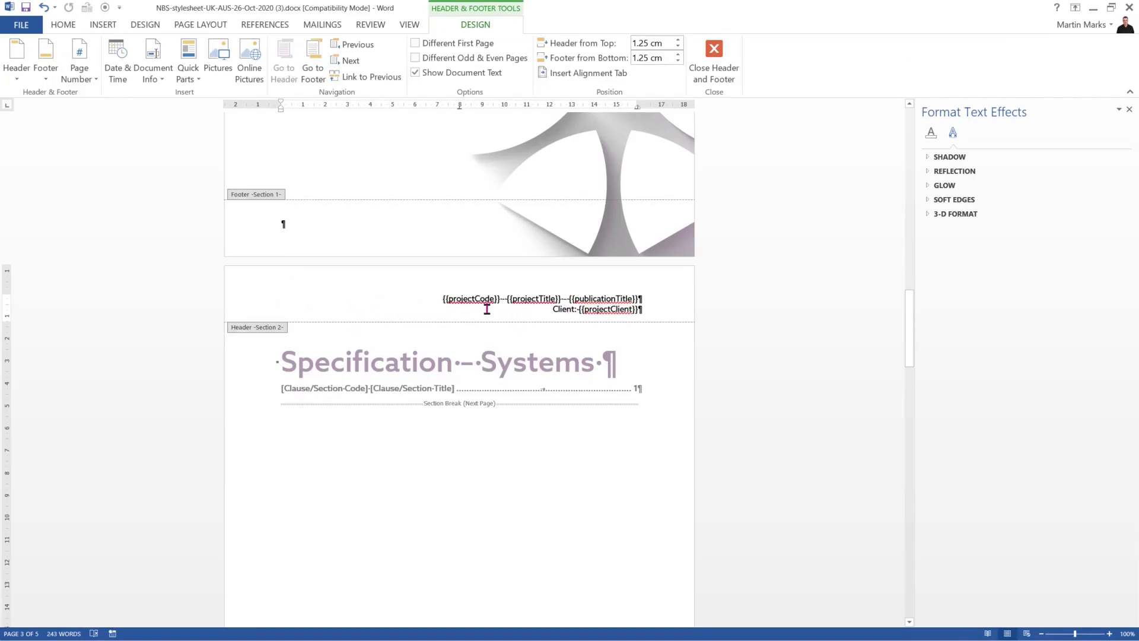
{"action": "left_click", "coordinate": [656, 309]}
{"action": "key", "text": "Return"}
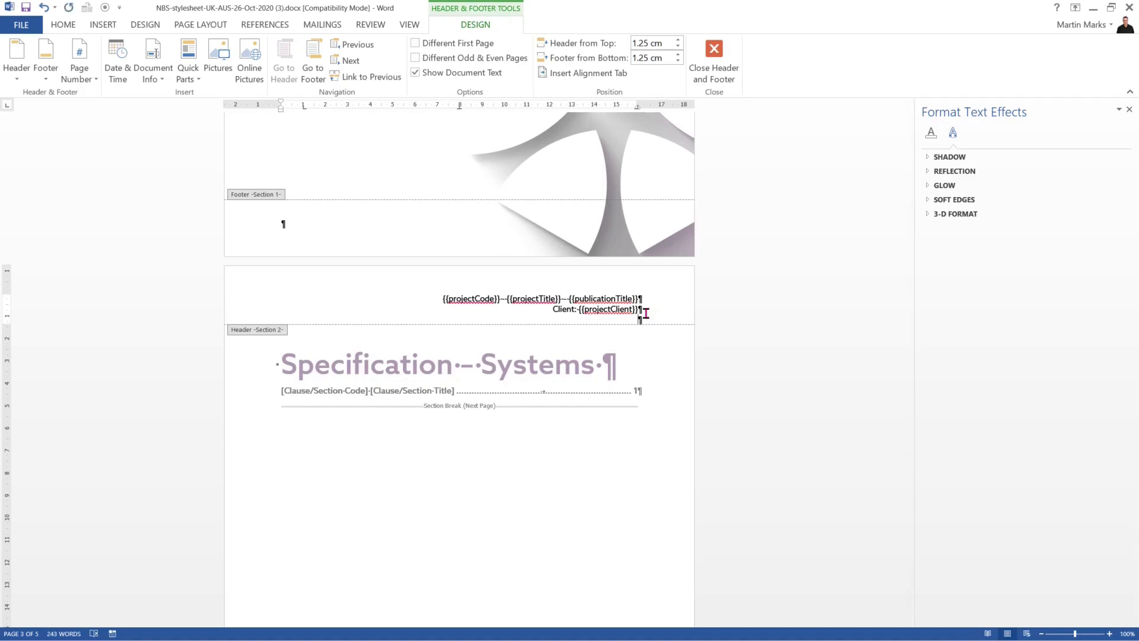
{"action": "left_click", "coordinate": [59, 27]}
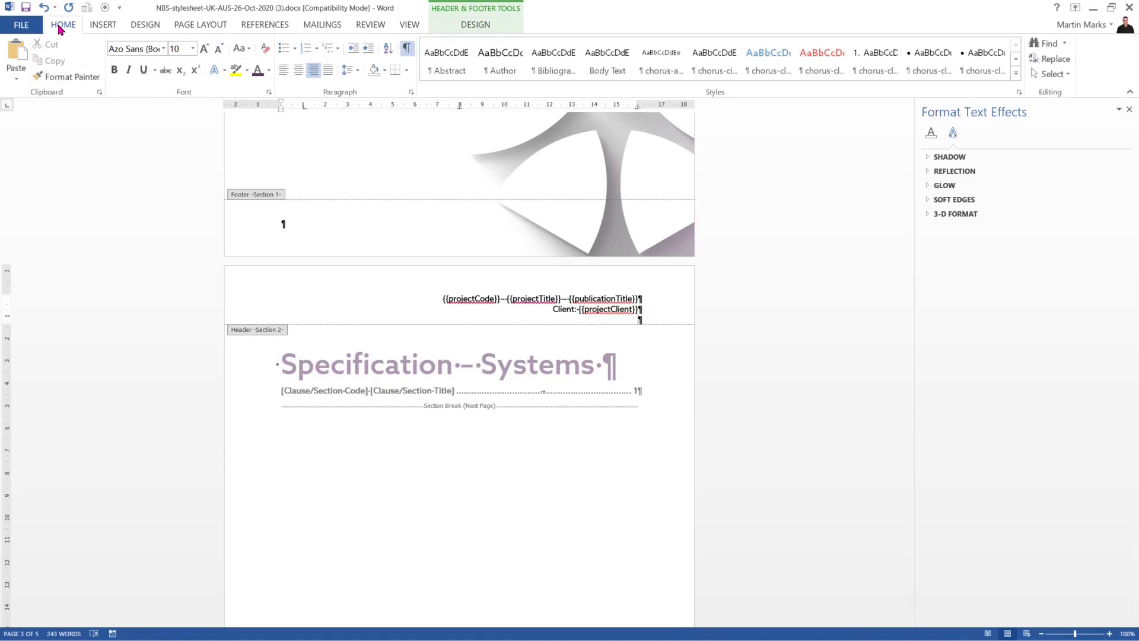
{"action": "left_click", "coordinate": [407, 71]}
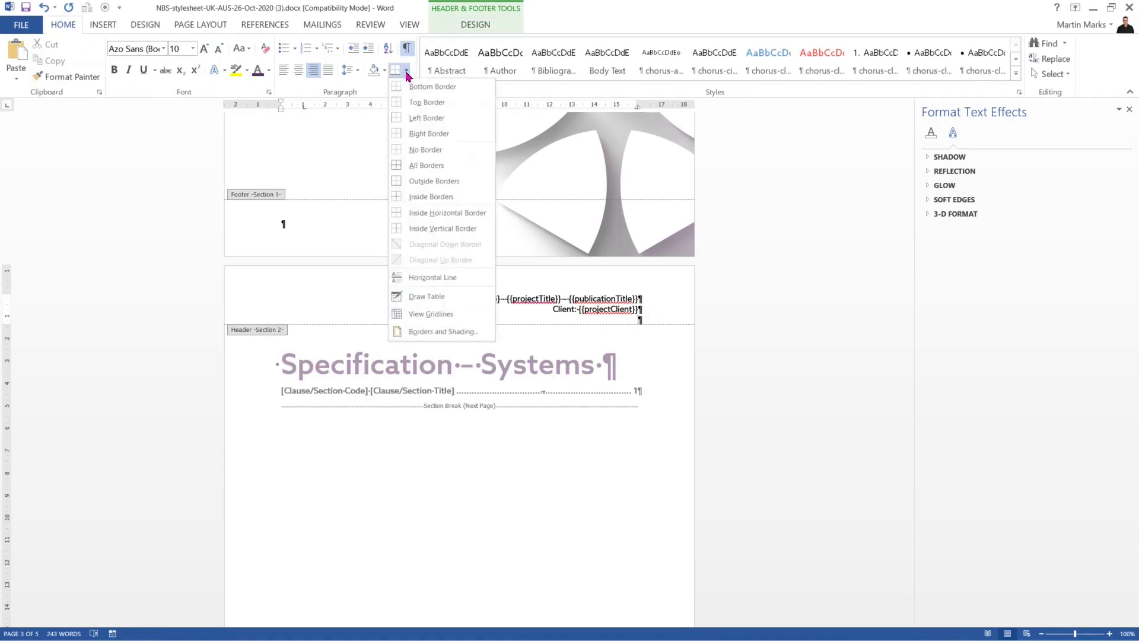
{"action": "left_click", "coordinate": [450, 89]}
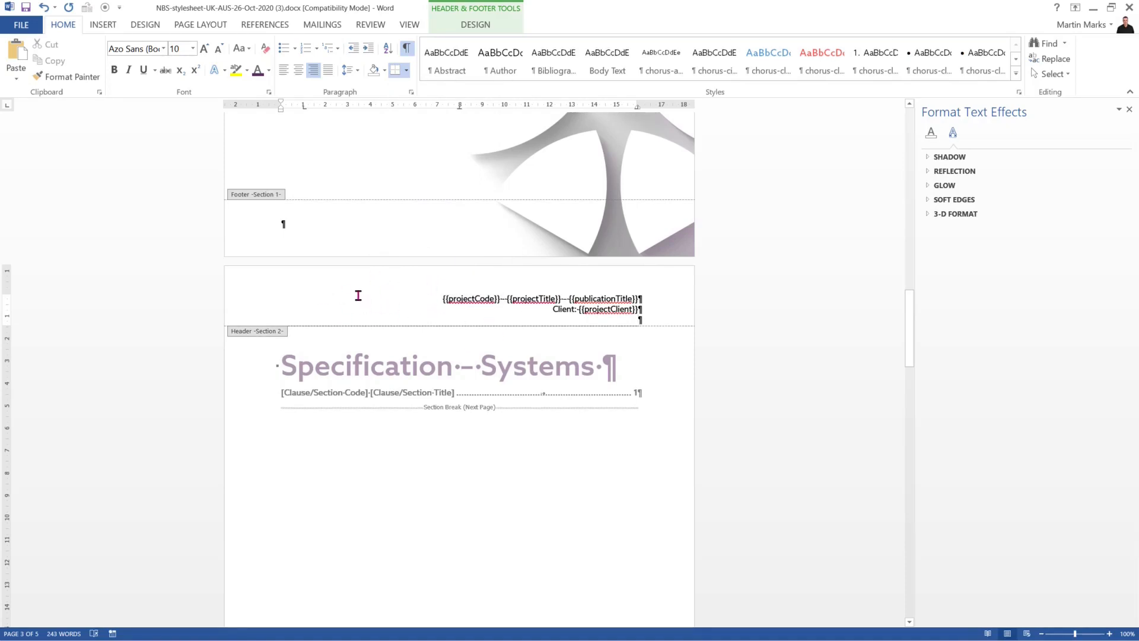
Copy the NBS logo from the Document Control Sheet's header and paste it into the Section 2 header.
{"action": "scroll", "coordinate": [359, 287], "scroll_direction": "up", "scroll_amount": 10}
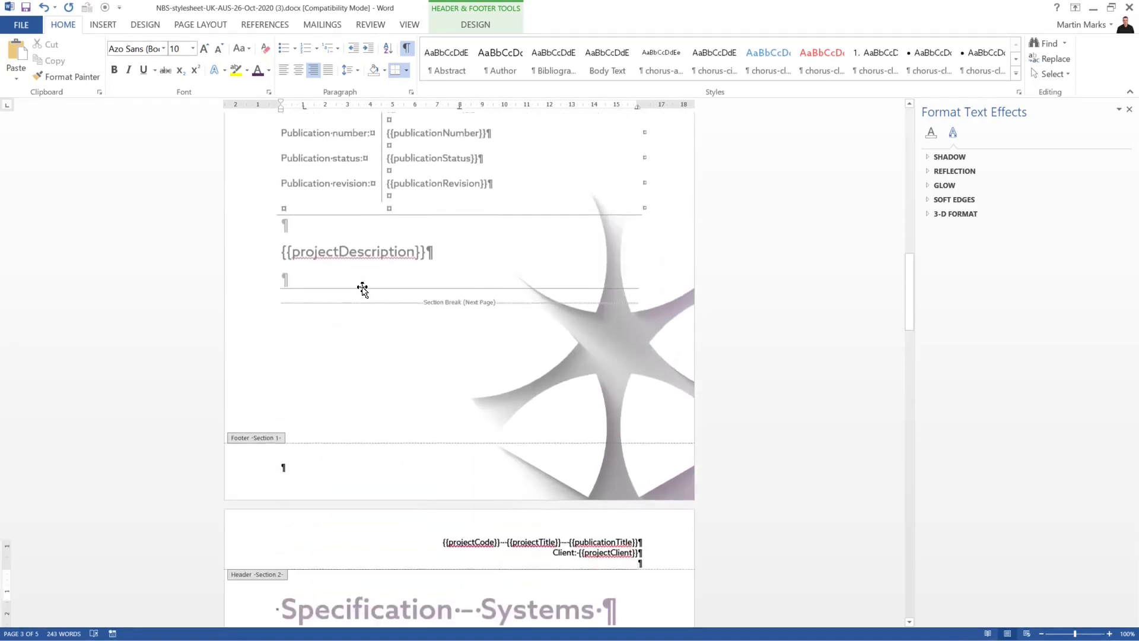
{"action": "scroll", "coordinate": [362, 289], "scroll_direction": "up", "scroll_amount": 7}
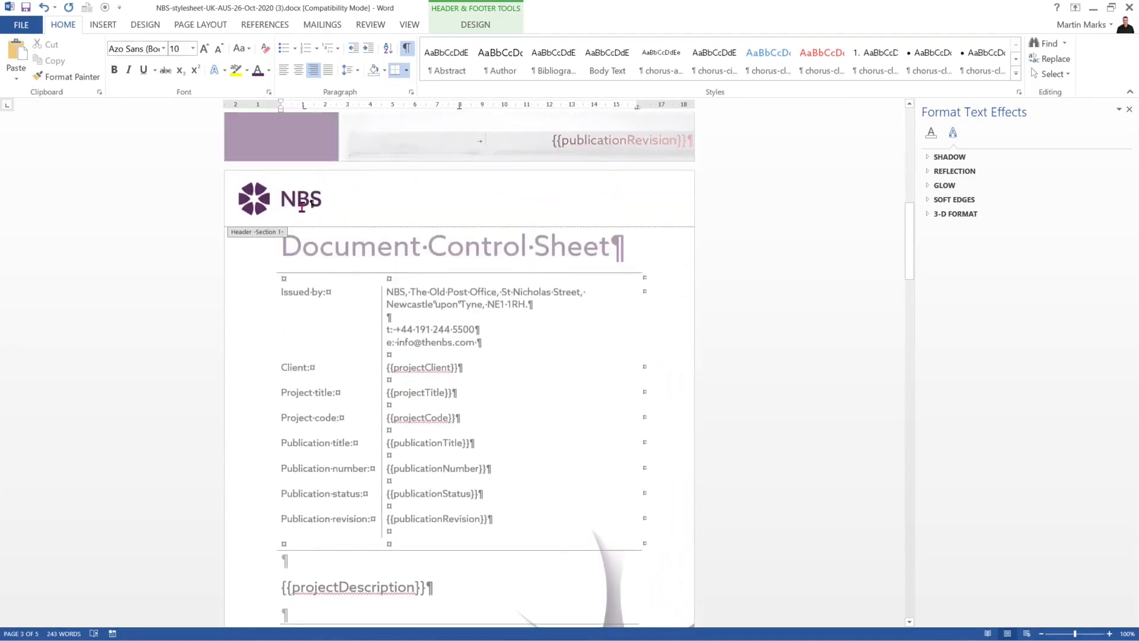
{"action": "left_click", "coordinate": [261, 210]}
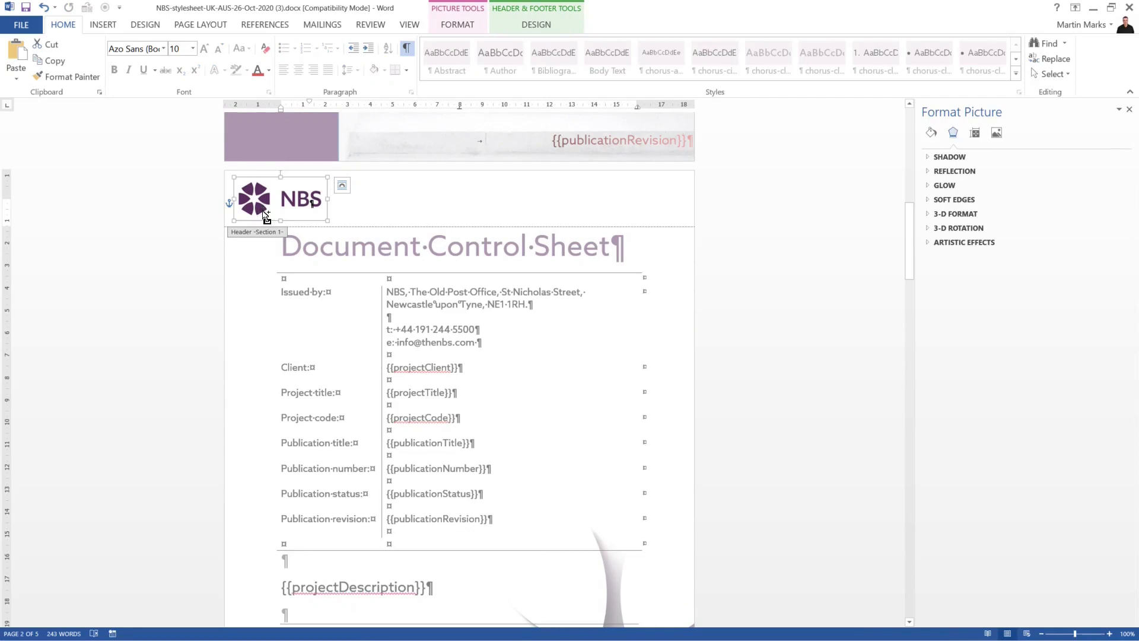
{"action": "scroll", "coordinate": [291, 280], "scroll_direction": "down", "scroll_amount": 5}
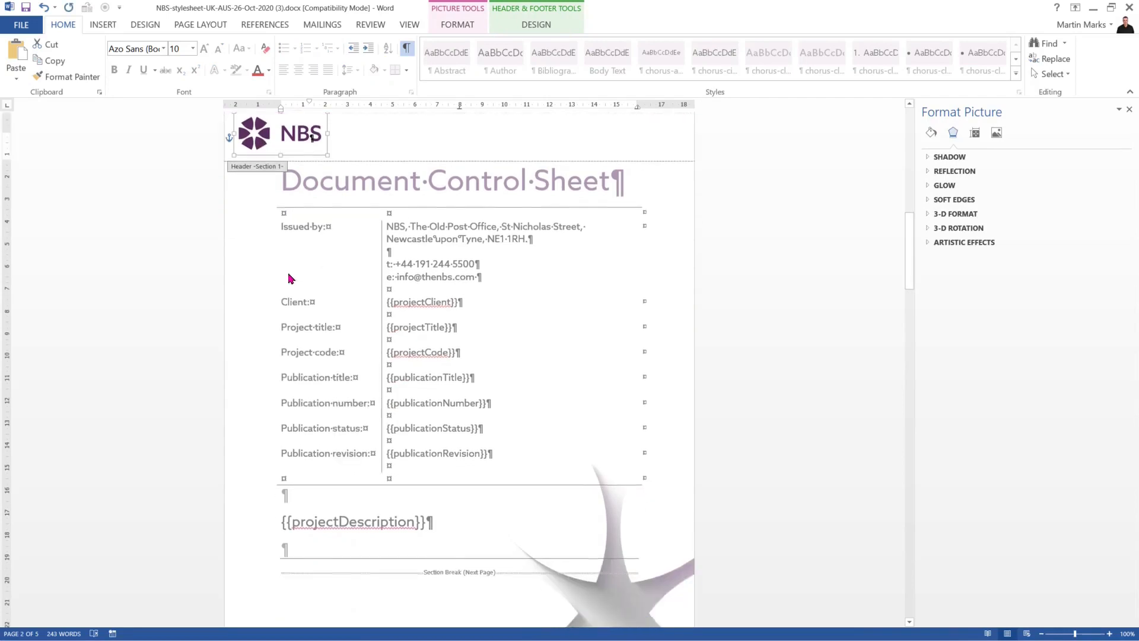
{"action": "scroll", "coordinate": [292, 281], "scroll_direction": "down", "scroll_amount": 5}
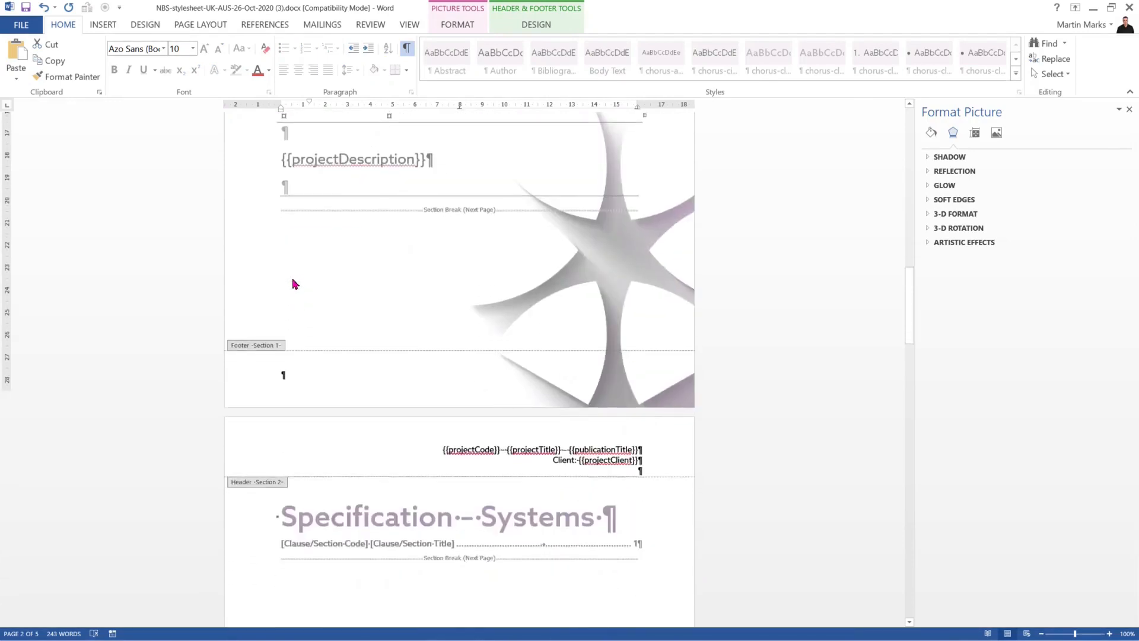
{"action": "left_click", "coordinate": [356, 380]}
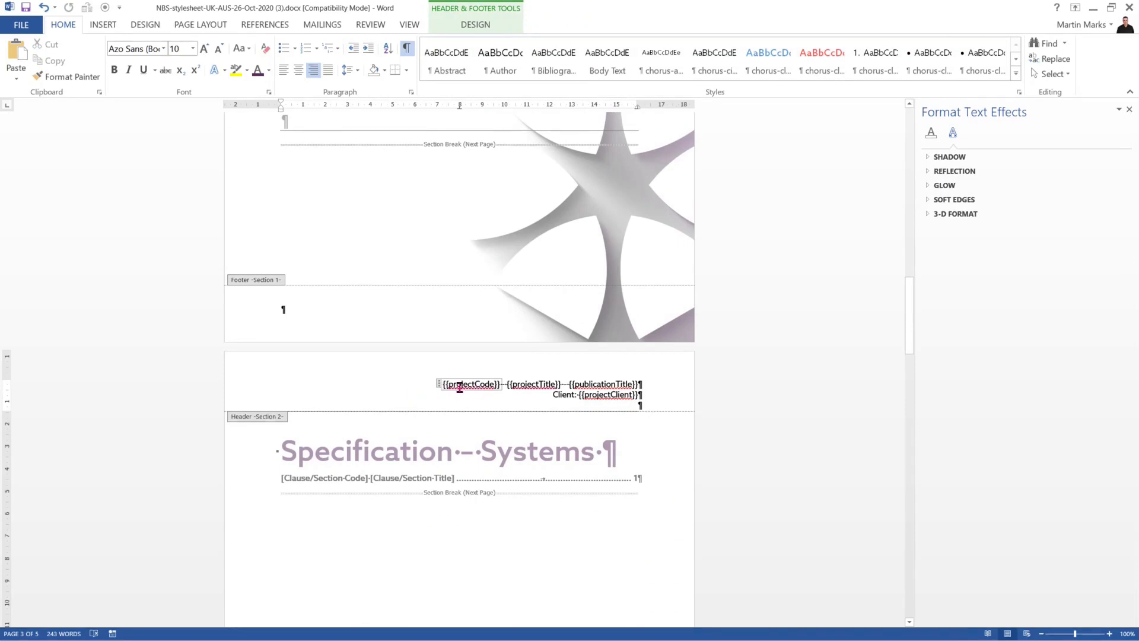
{"action": "key", "text": "Left"}
{"action": "key", "text": "ctrl+v"}
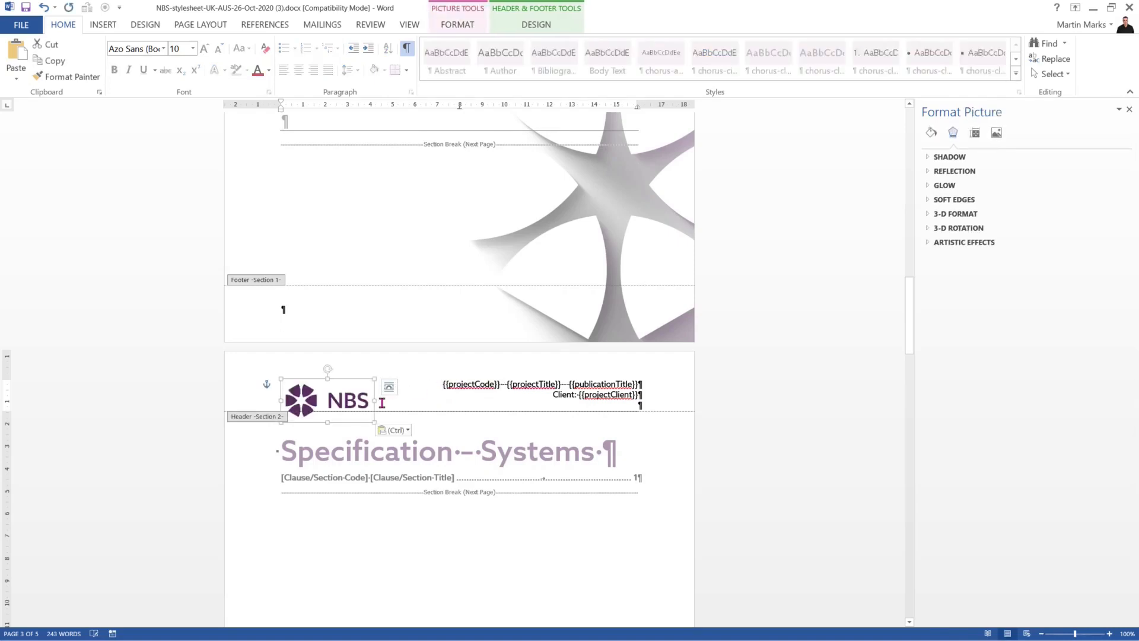
Move the pasted NBS logo to the page's top-left corner and check its size and position settings without changing them.
{"action": "left_click_drag", "start_coordinate": [375, 394], "coordinate": [327, 373]}
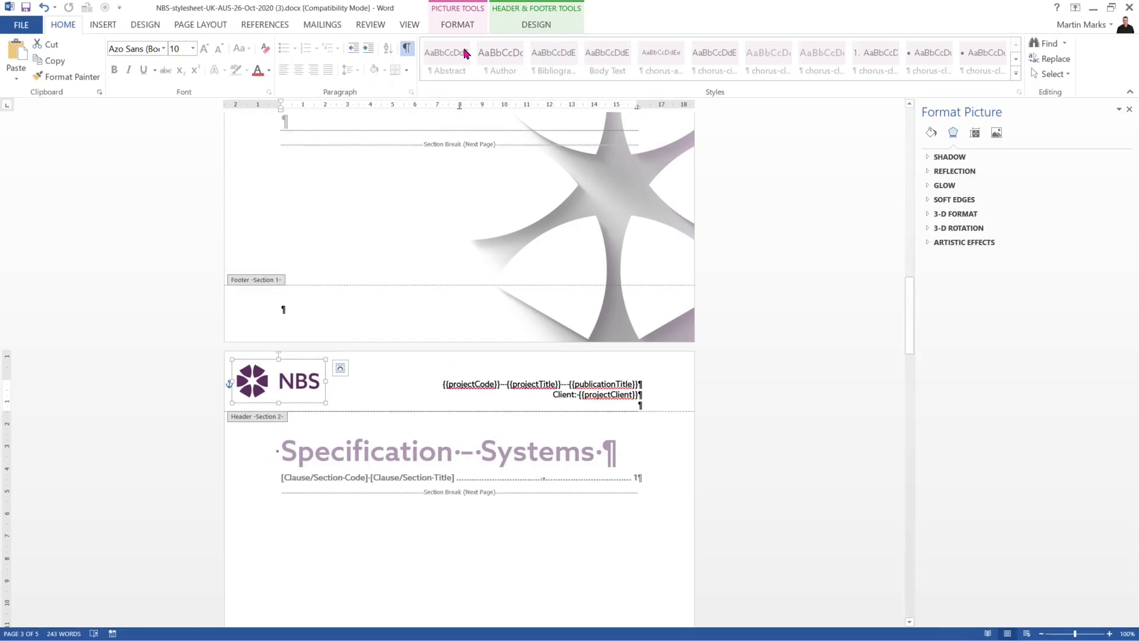
{"action": "left_click", "coordinate": [457, 27]}
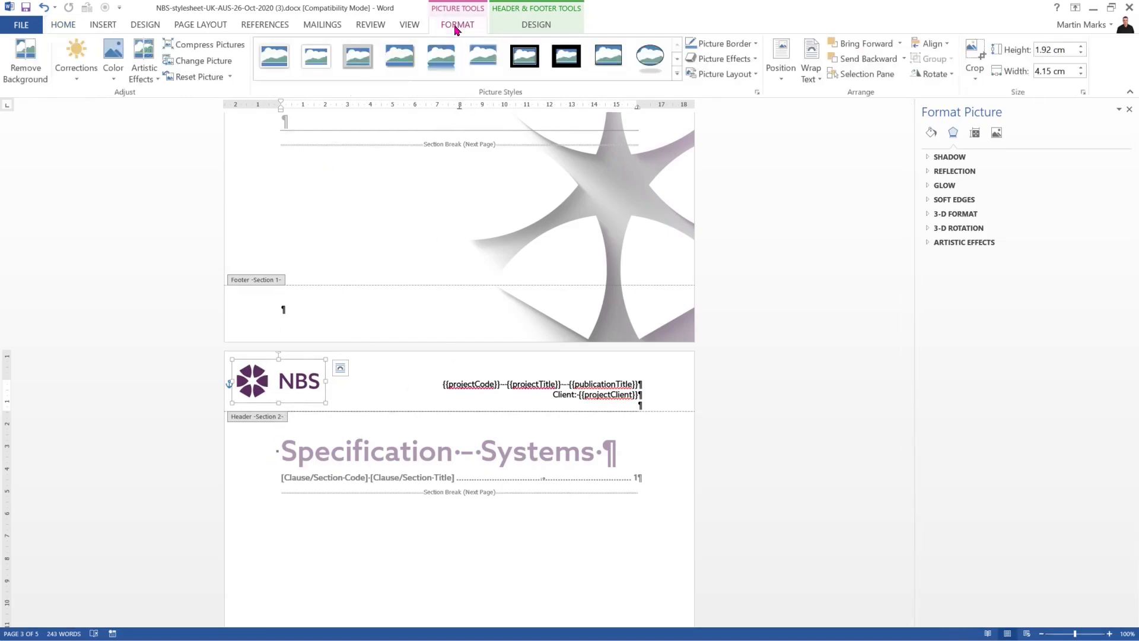
{"action": "left_click", "coordinate": [1083, 94]}
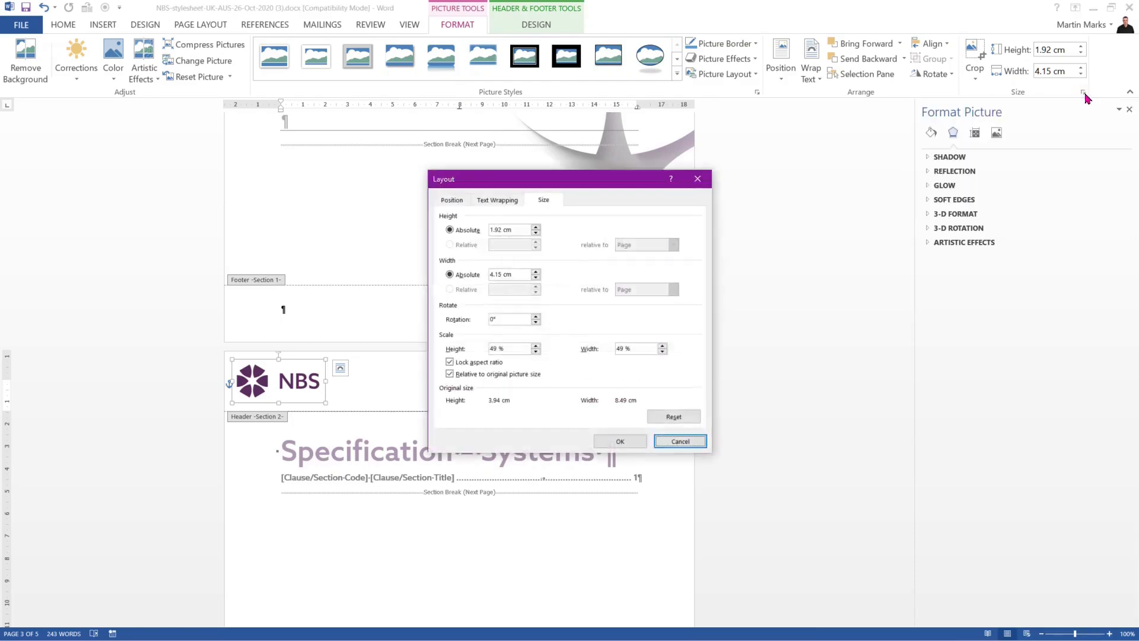
{"action": "left_click", "coordinate": [452, 202]}
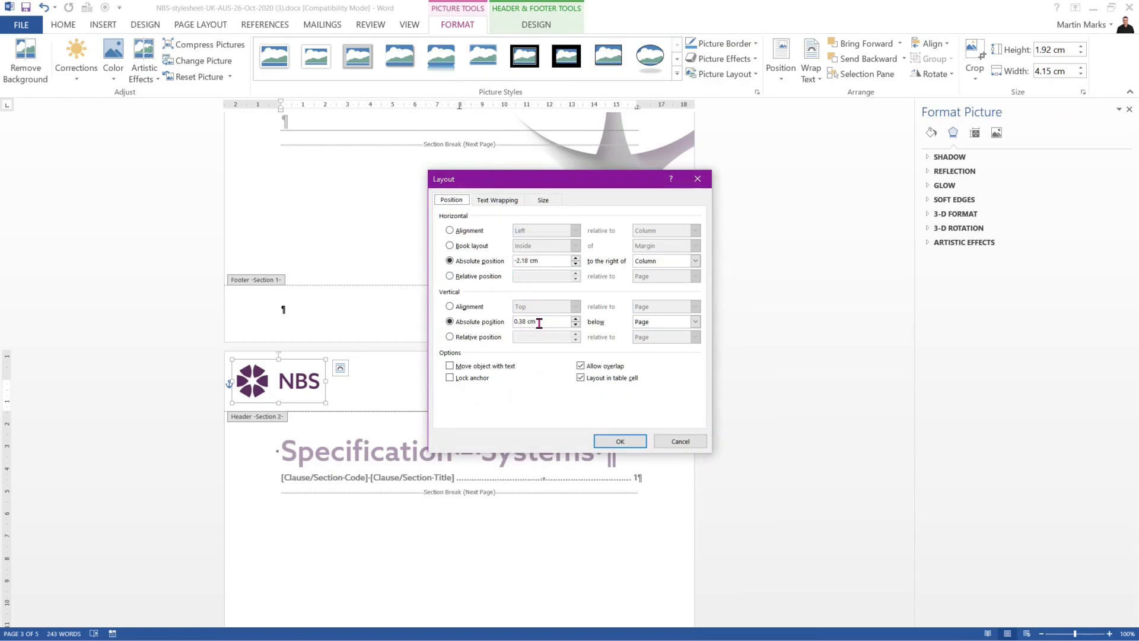
{"action": "left_click", "coordinate": [683, 442]}
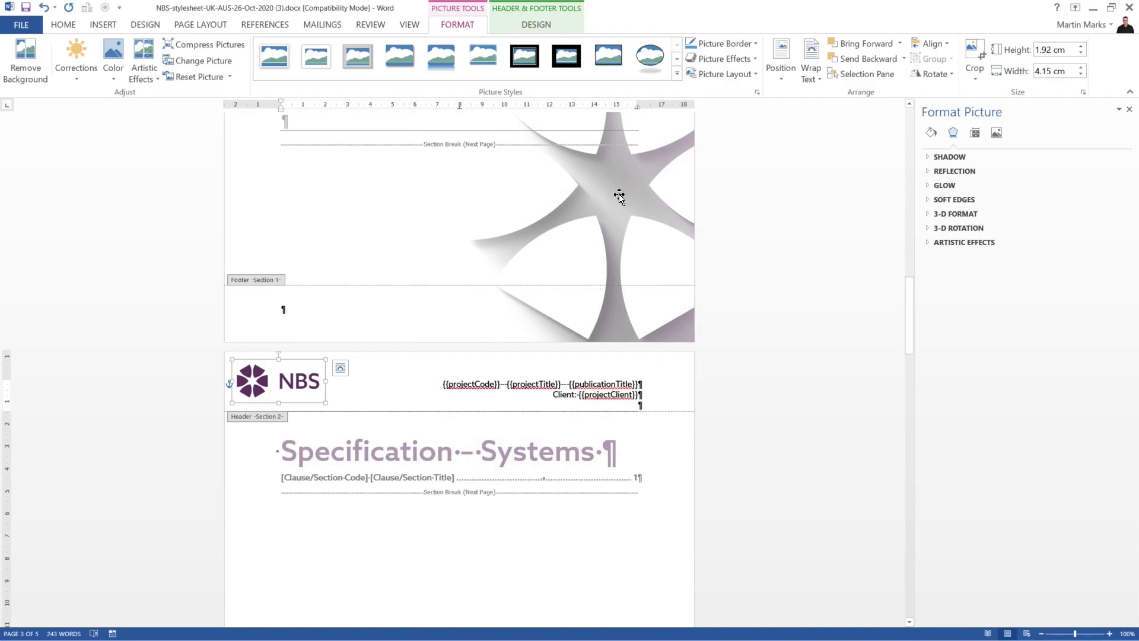
Copy the star-shaped background picture from the Document Control Sheet page and paste it into the Section 2 header.
{"action": "left_click", "coordinate": [619, 195]}
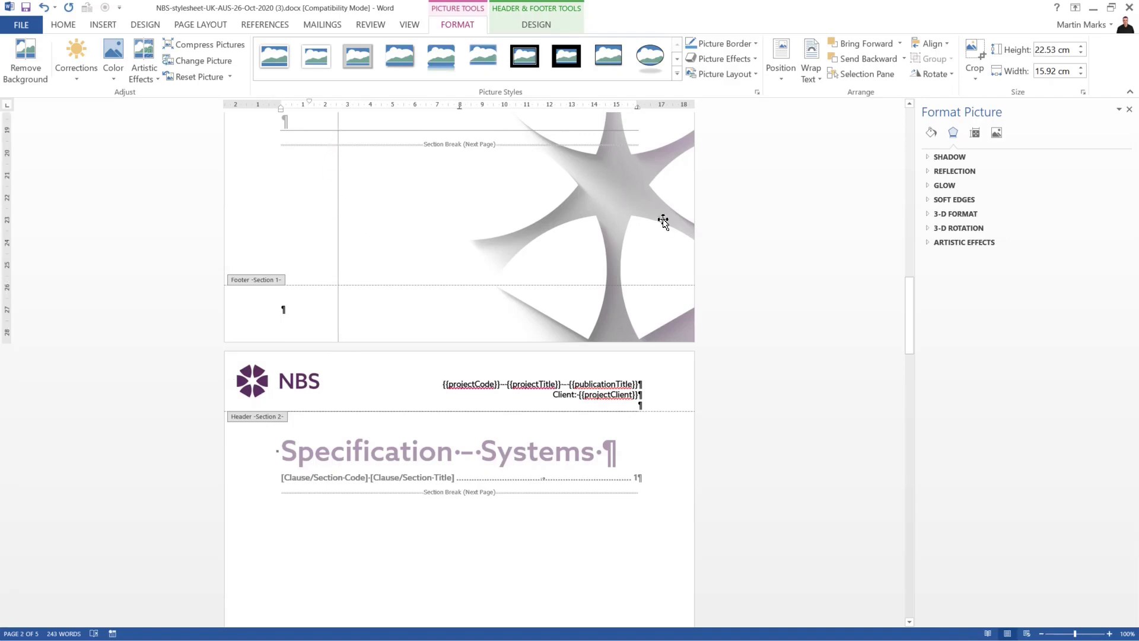
{"action": "right_click", "coordinate": [624, 205]}
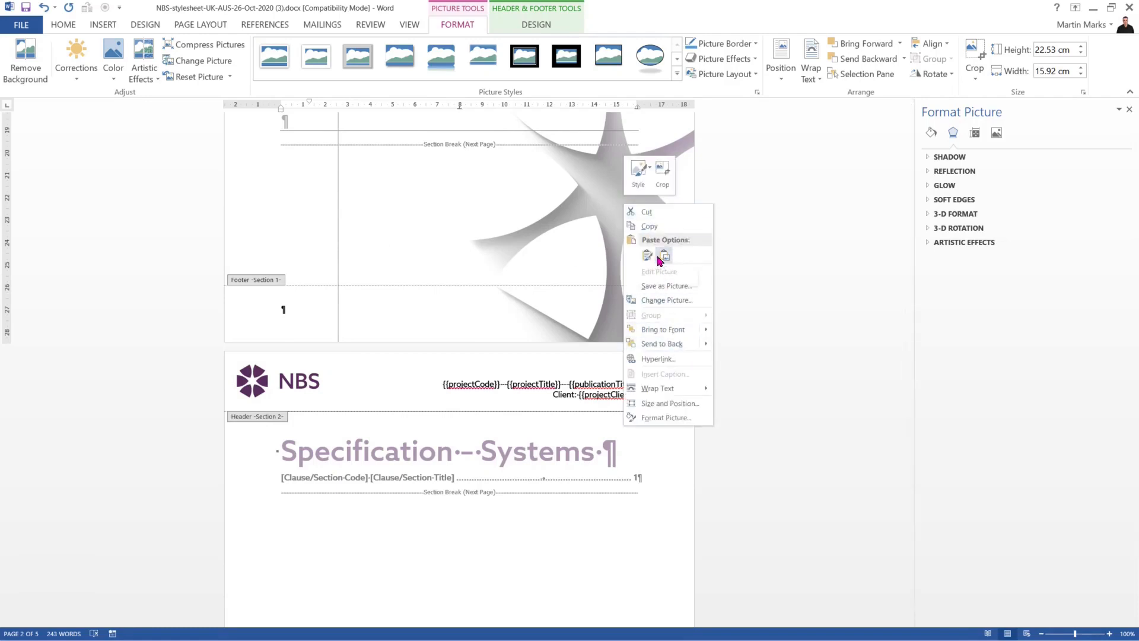
{"action": "left_click", "coordinate": [649, 226]}
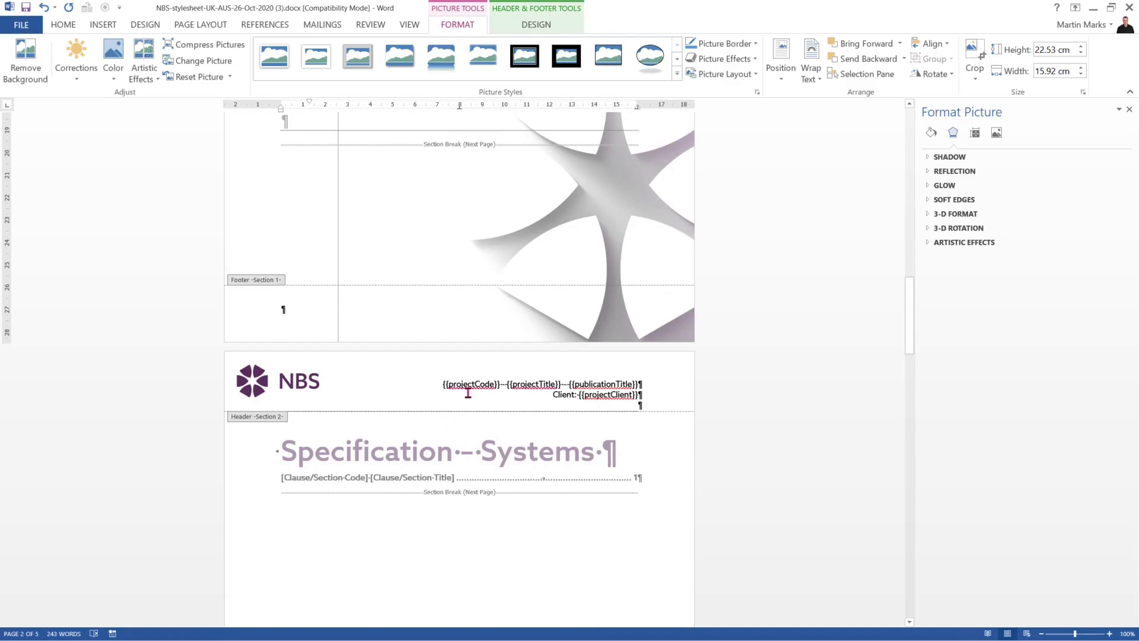
{"action": "left_click", "coordinate": [396, 377]}
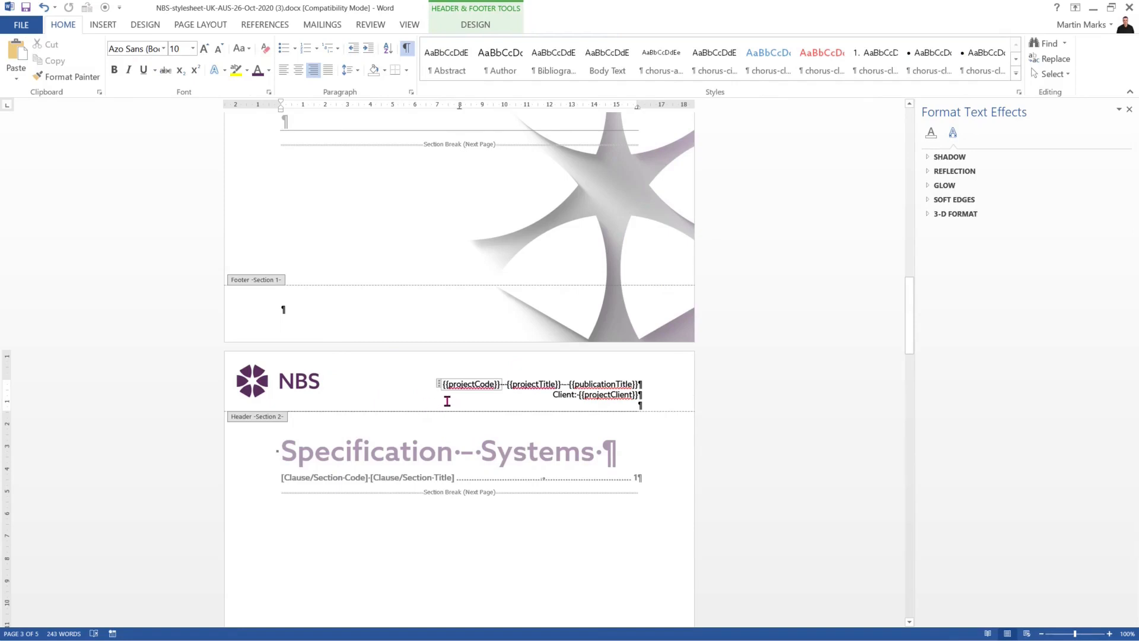
{"action": "key", "text": "Left"}
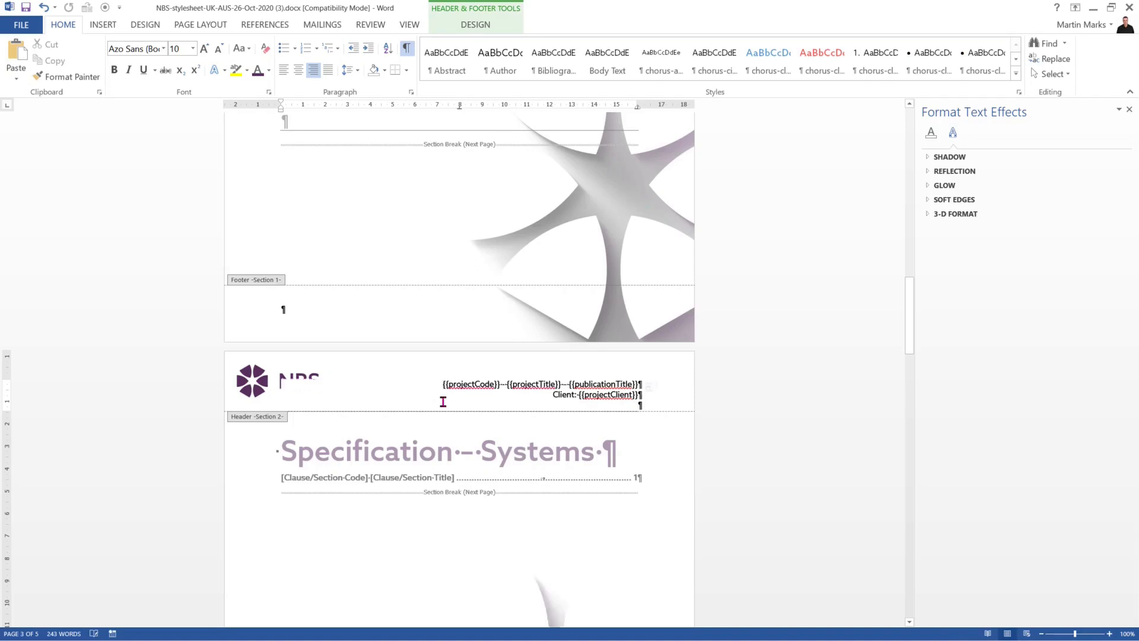
Move the pasted star background picture to the bottom-right corner of the Section 2 page.
{"action": "left_click", "coordinate": [443, 401]}
{"action": "scroll", "coordinate": [508, 471], "scroll_direction": "down", "scroll_amount": 3}
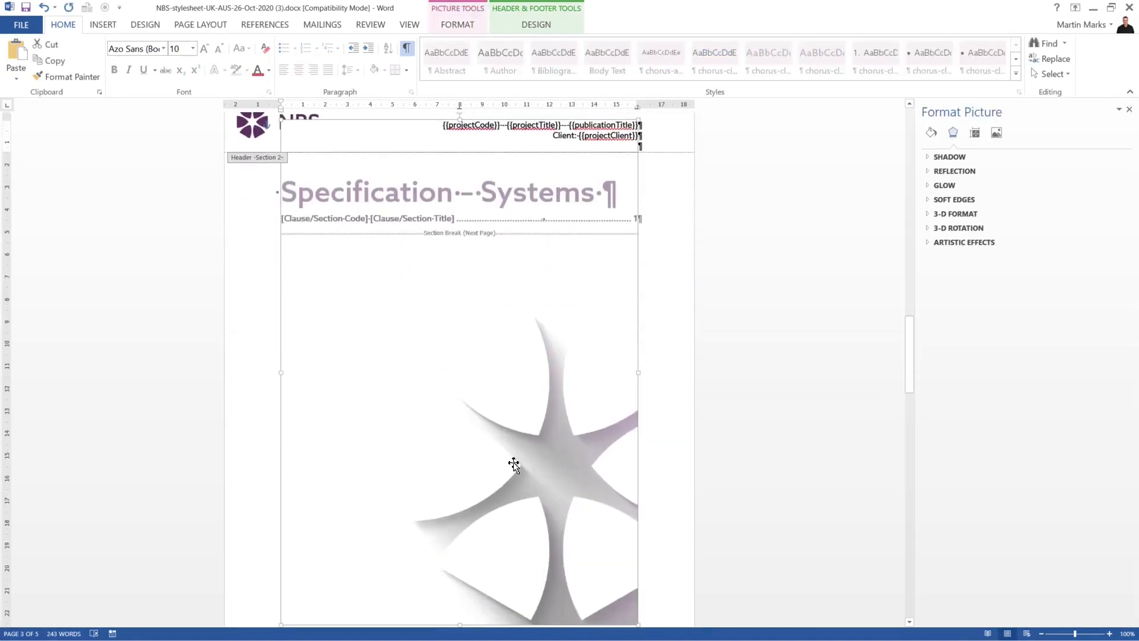
{"action": "scroll", "coordinate": [514, 464], "scroll_direction": "down", "scroll_amount": 2}
{"action": "left_click_drag", "start_coordinate": [537, 438], "coordinate": [579, 490]}
{"action": "scroll", "coordinate": [579, 462], "scroll_direction": "down", "scroll_amount": 3}
{"action": "left_click_drag", "start_coordinate": [595, 406], "coordinate": [594, 473]}
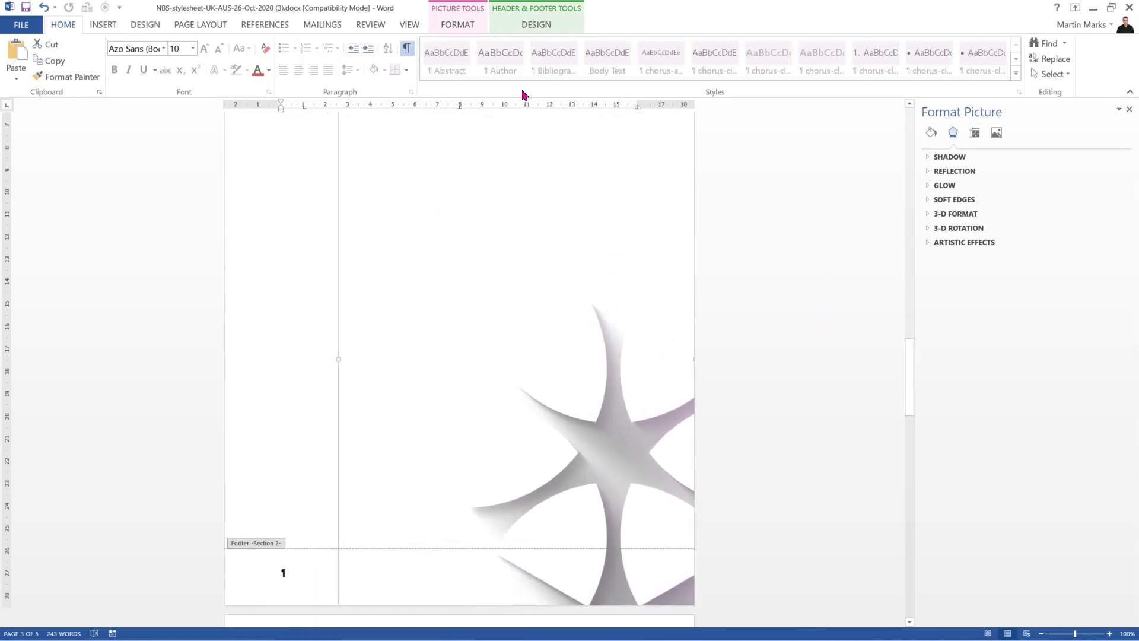
Check the star picture's layout size and position settings without changing them.
{"action": "left_click", "coordinate": [457, 26]}
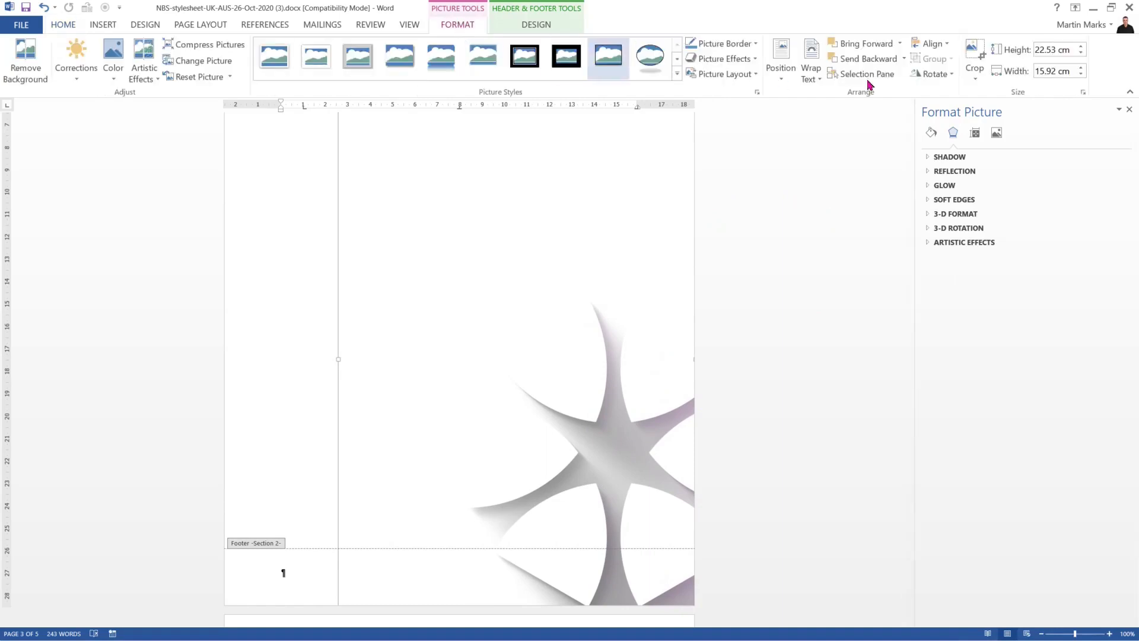
{"action": "left_click", "coordinate": [1084, 91]}
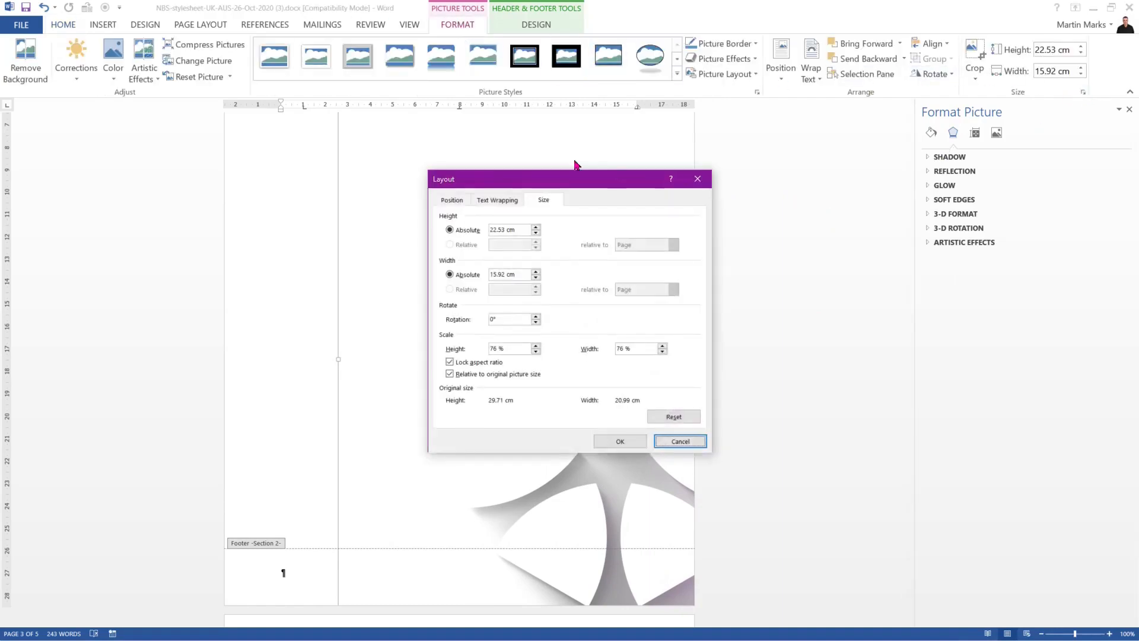
{"action": "left_click", "coordinate": [452, 201]}
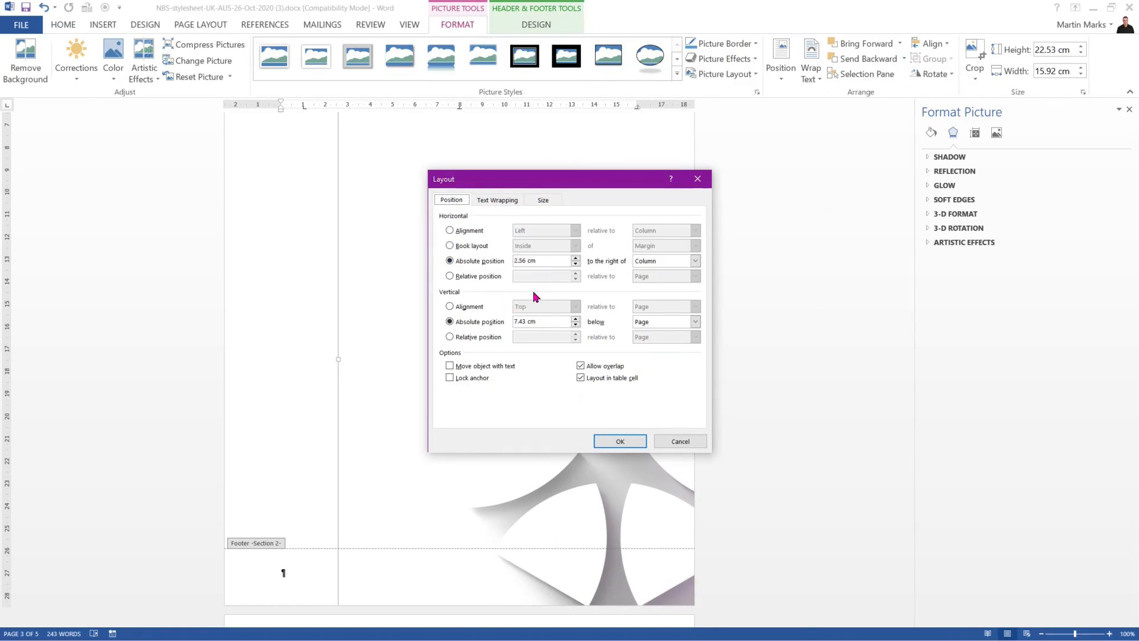
{"action": "left_click", "coordinate": [681, 442]}
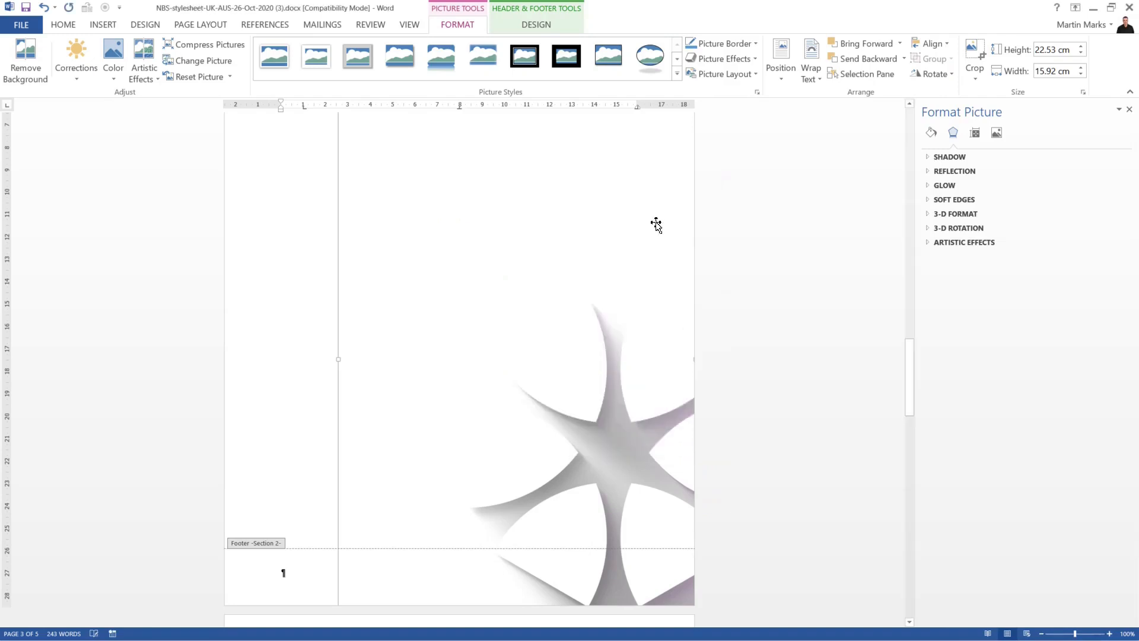
Leave header and footer editing and review the pages from the Specification – Systems contents to the sample clause content.
{"action": "left_click", "coordinate": [526, 24]}
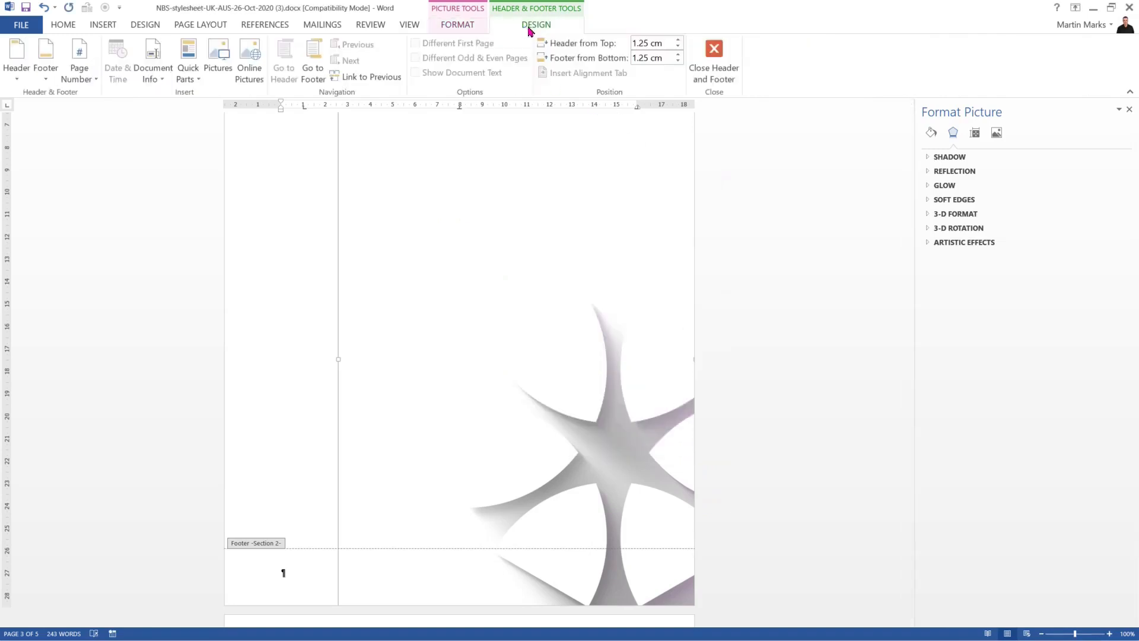
{"action": "left_click", "coordinate": [715, 69]}
{"action": "scroll", "coordinate": [706, 356], "scroll_direction": "up", "scroll_amount": 1}
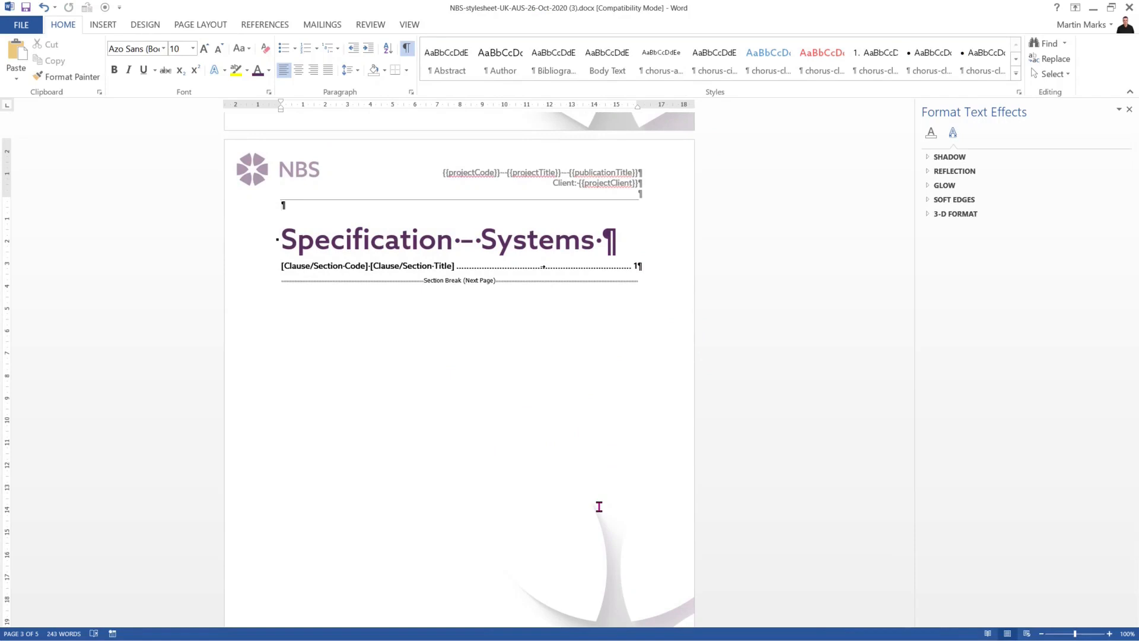
{"action": "scroll", "coordinate": [600, 507], "scroll_direction": "down", "scroll_amount": 10}
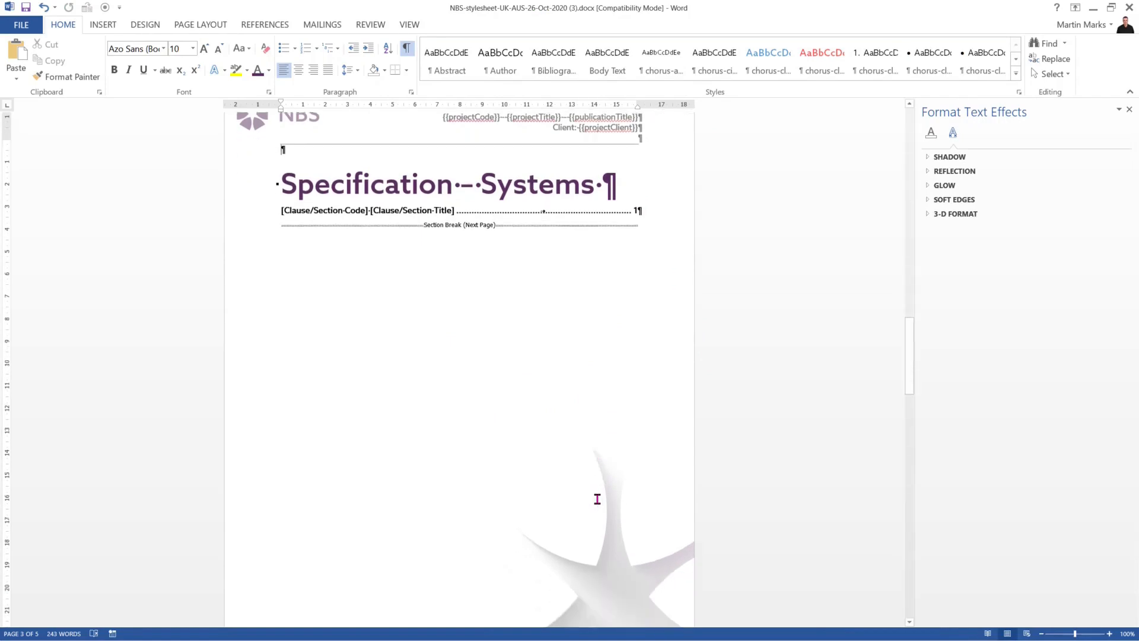
{"action": "scroll", "coordinate": [604, 498], "scroll_direction": "down", "scroll_amount": 10}
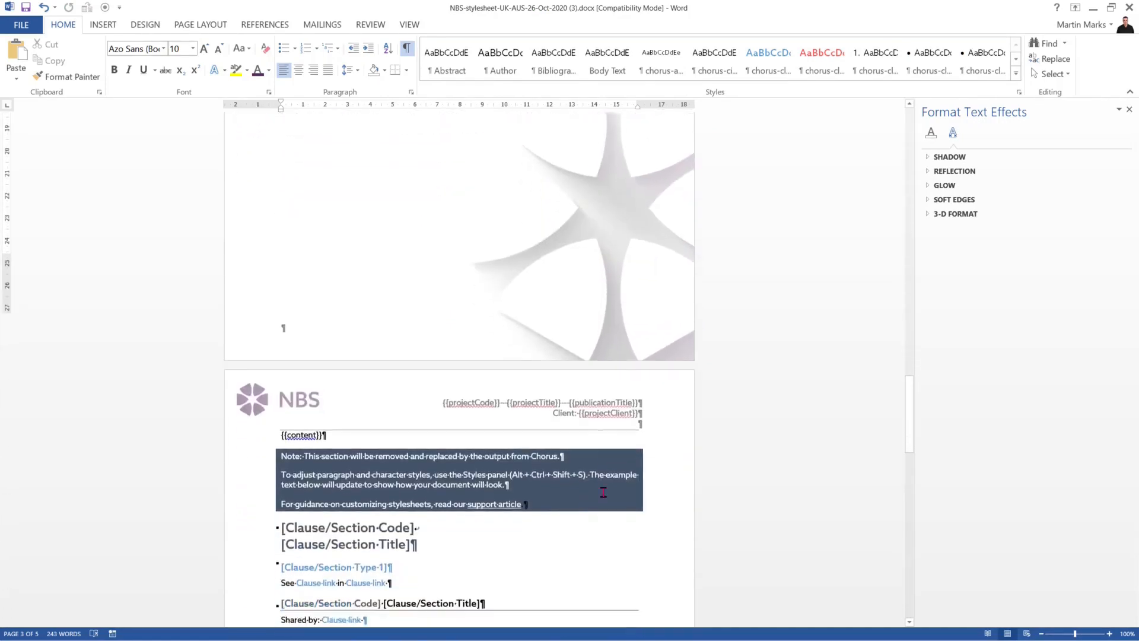
{"action": "scroll", "coordinate": [602, 492], "scroll_direction": "down", "scroll_amount": 2}
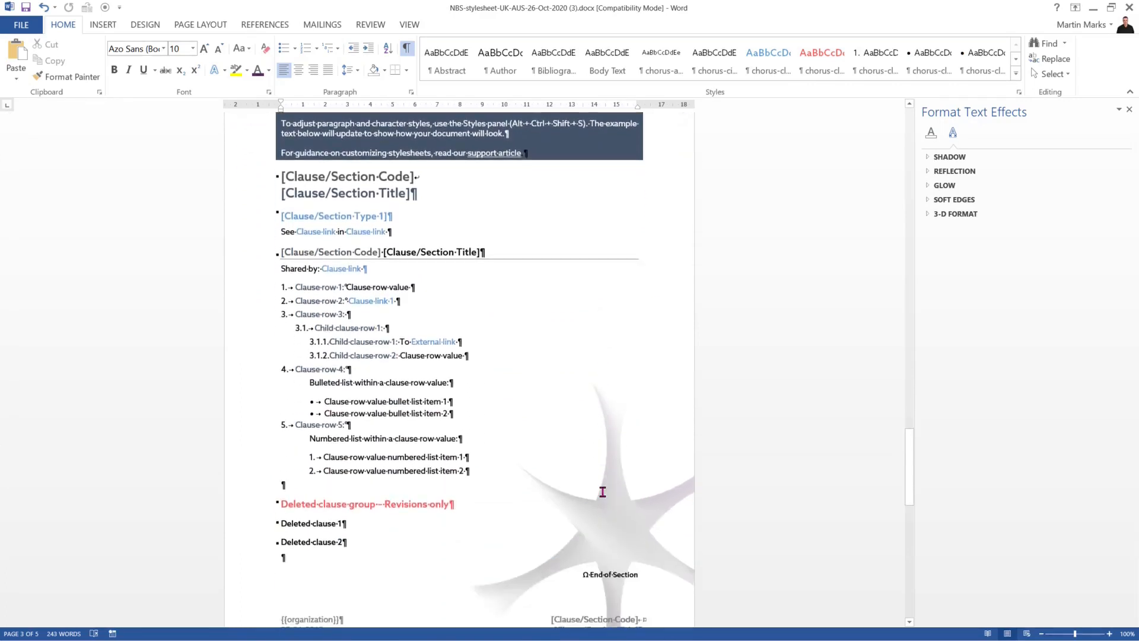
{"action": "scroll", "coordinate": [603, 492], "scroll_direction": "up", "scroll_amount": 1}
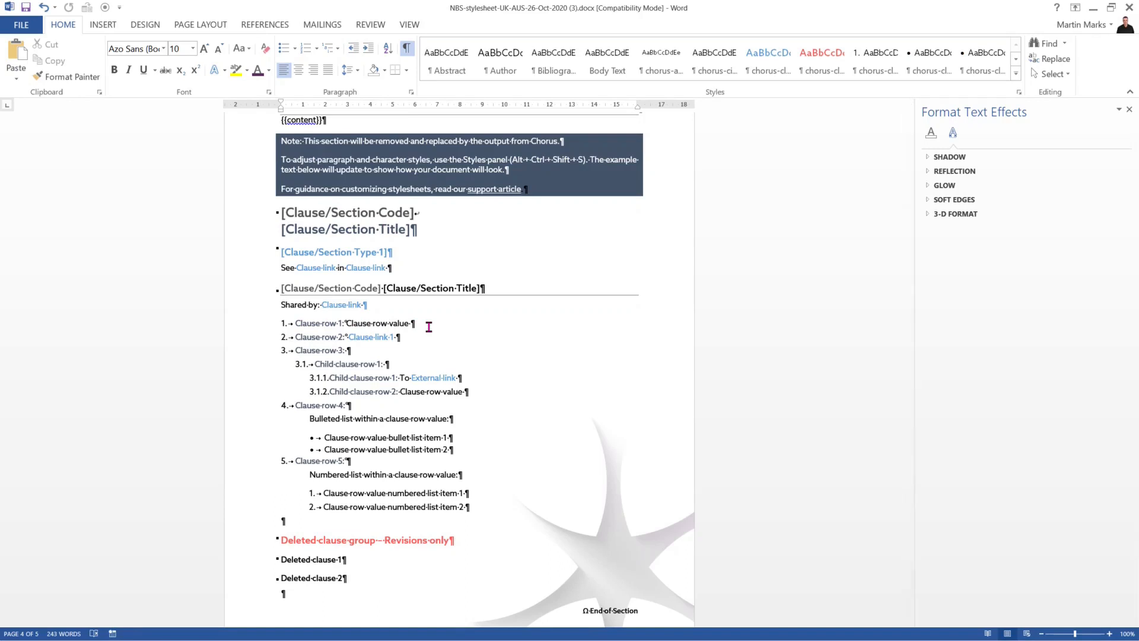
Select the "Clause row 1" label in the sample clause and look through the available styles in the style gallery.
{"action": "left_click_drag", "start_coordinate": [297, 321], "coordinate": [342, 329]}
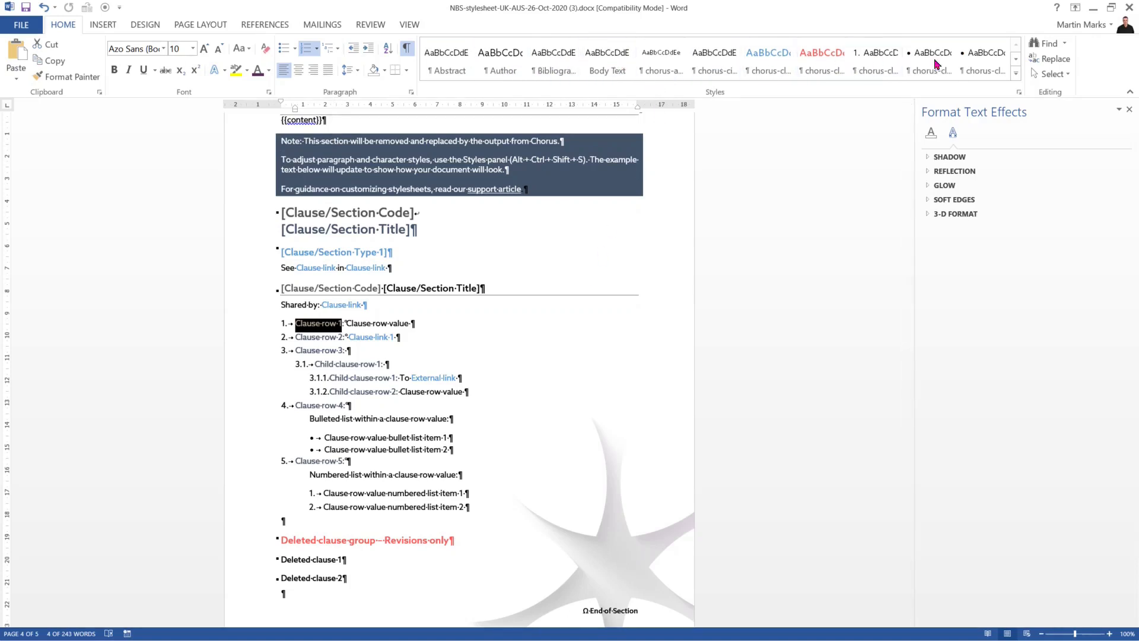
{"action": "left_click", "coordinate": [1015, 62]}
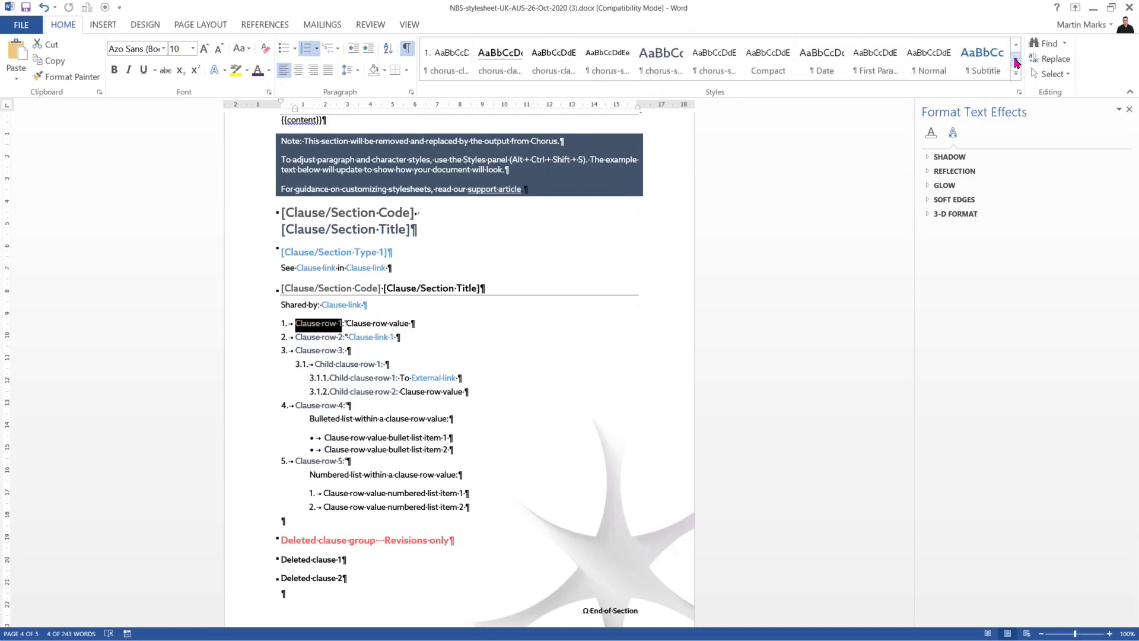
{"action": "left_click", "coordinate": [1015, 62]}
{"action": "left_click", "coordinate": [1014, 59]}
{"action": "left_click", "coordinate": [1016, 45]}
{"action": "left_click", "coordinate": [1016, 46]}
{"action": "left_click", "coordinate": [1016, 46]}
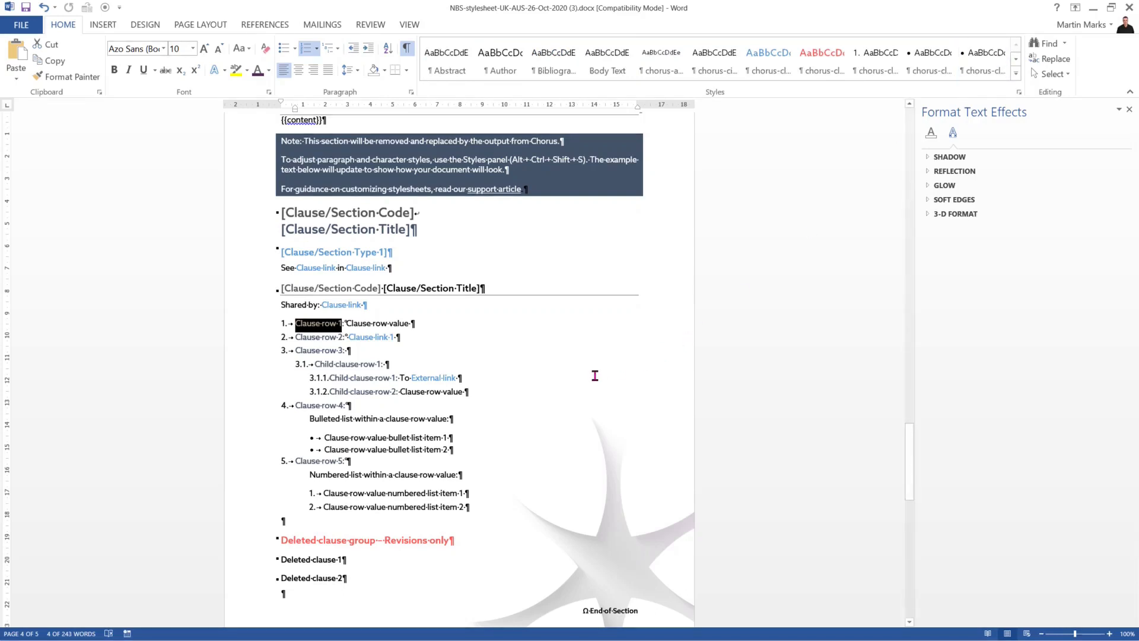
Inspect the font, size and colour options for modifying the chorus-cite-clause style, and leave them unchanged.
{"action": "left_click", "coordinate": [718, 60]}
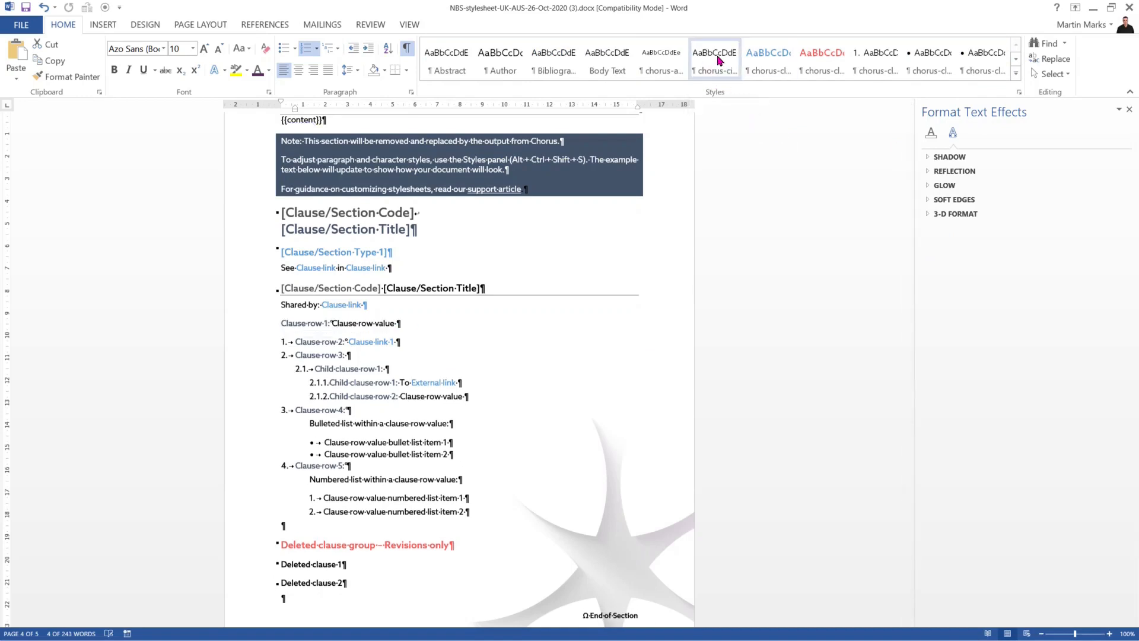
{"action": "right_click", "coordinate": [718, 58]}
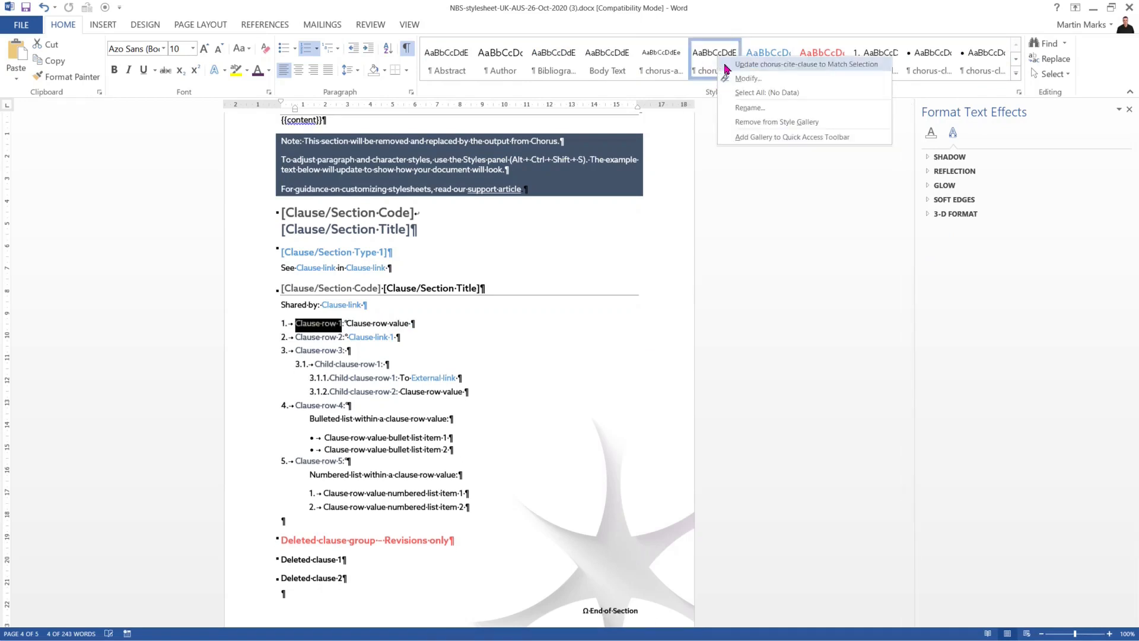
{"action": "left_click", "coordinate": [747, 79]}
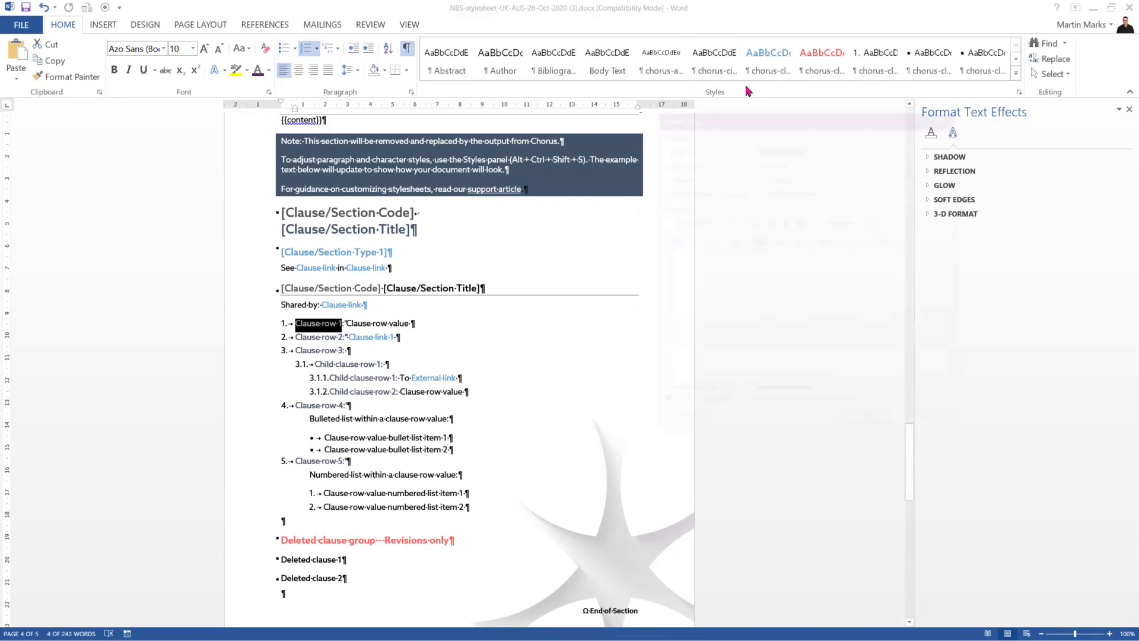
{"action": "left_click", "coordinate": [725, 219]}
{"action": "left_click", "coordinate": [726, 219]}
{"action": "left_click", "coordinate": [751, 219]}
{"action": "left_click", "coordinate": [750, 219]}
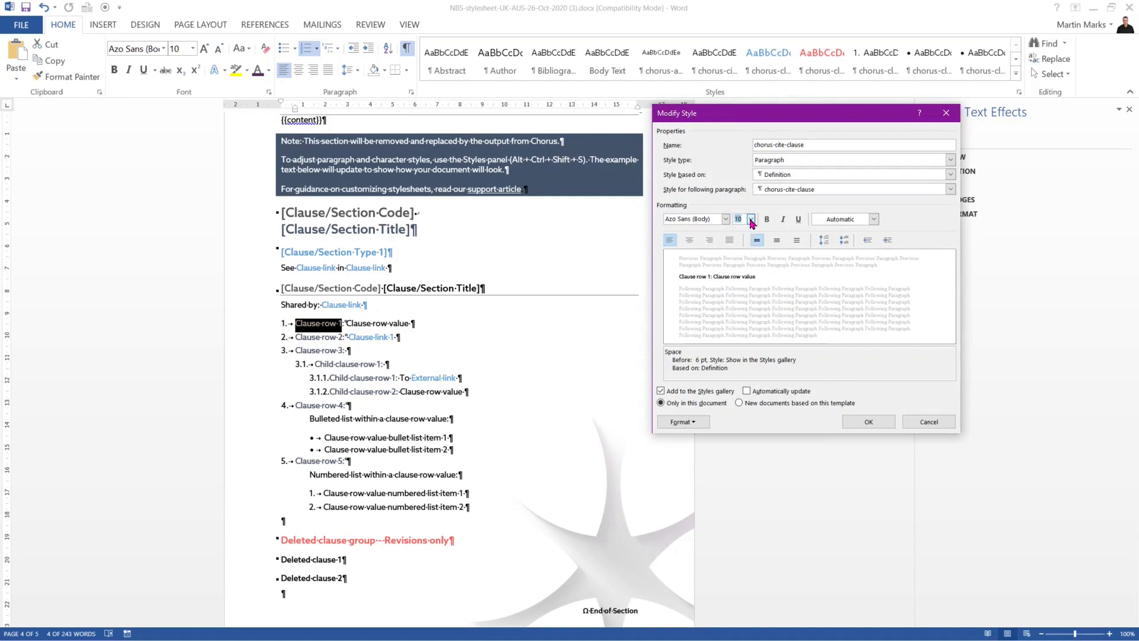
{"action": "left_click", "coordinate": [874, 219]}
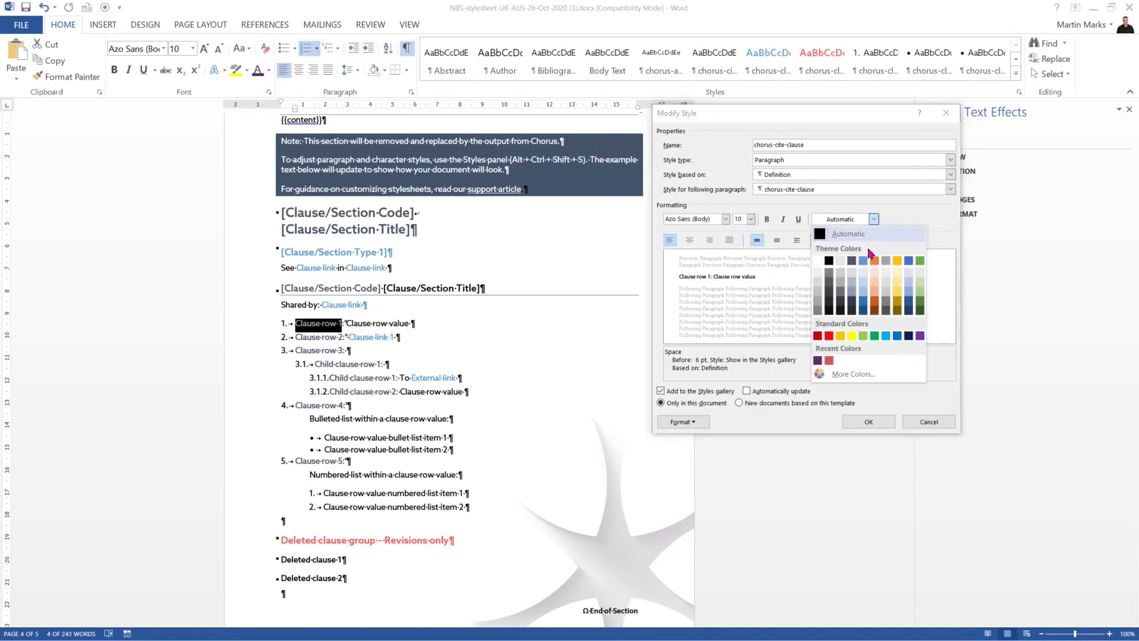
{"action": "left_click", "coordinate": [935, 220]}
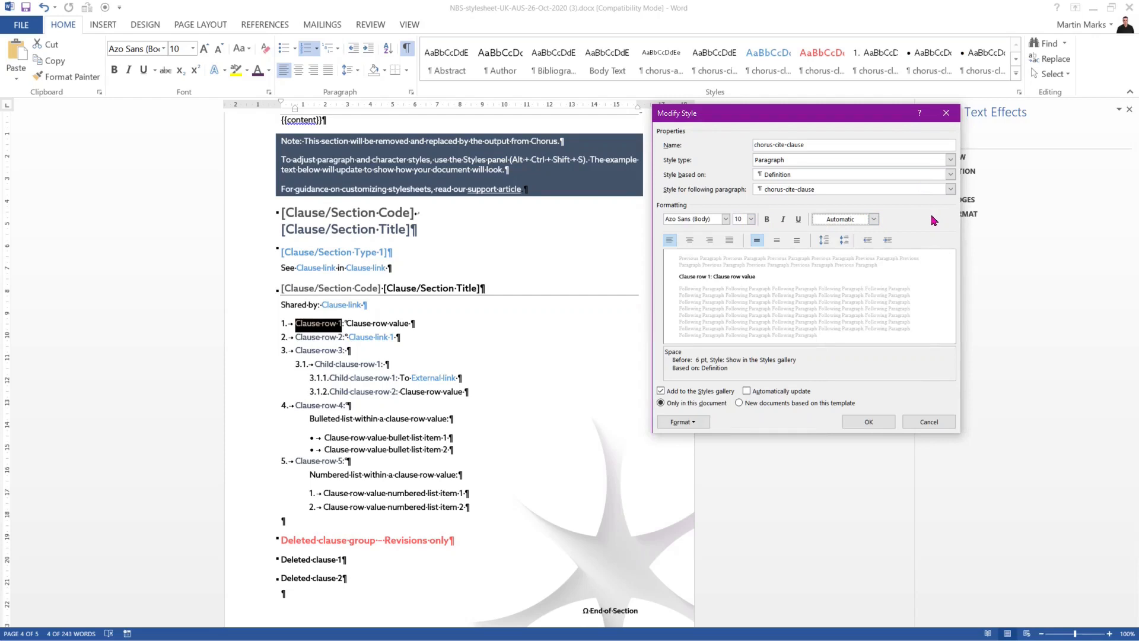
{"action": "left_click", "coordinate": [934, 423]}
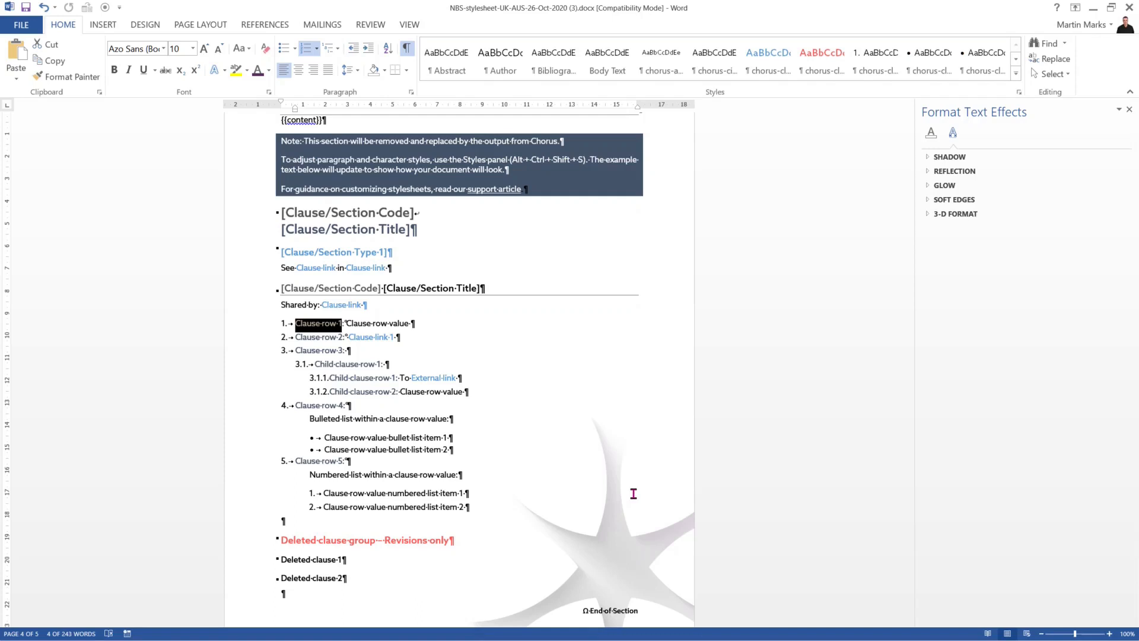
Show the full Styles list and set it to display only the styles in use.
{"action": "left_click", "coordinate": [1020, 93]}
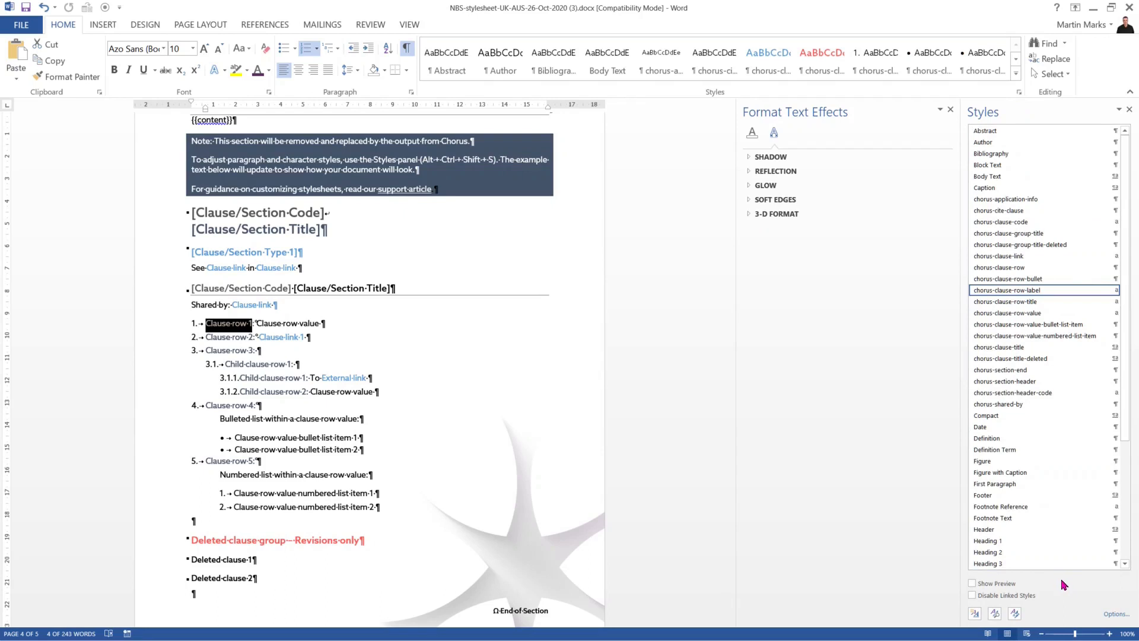
{"action": "left_click", "coordinate": [1115, 614]}
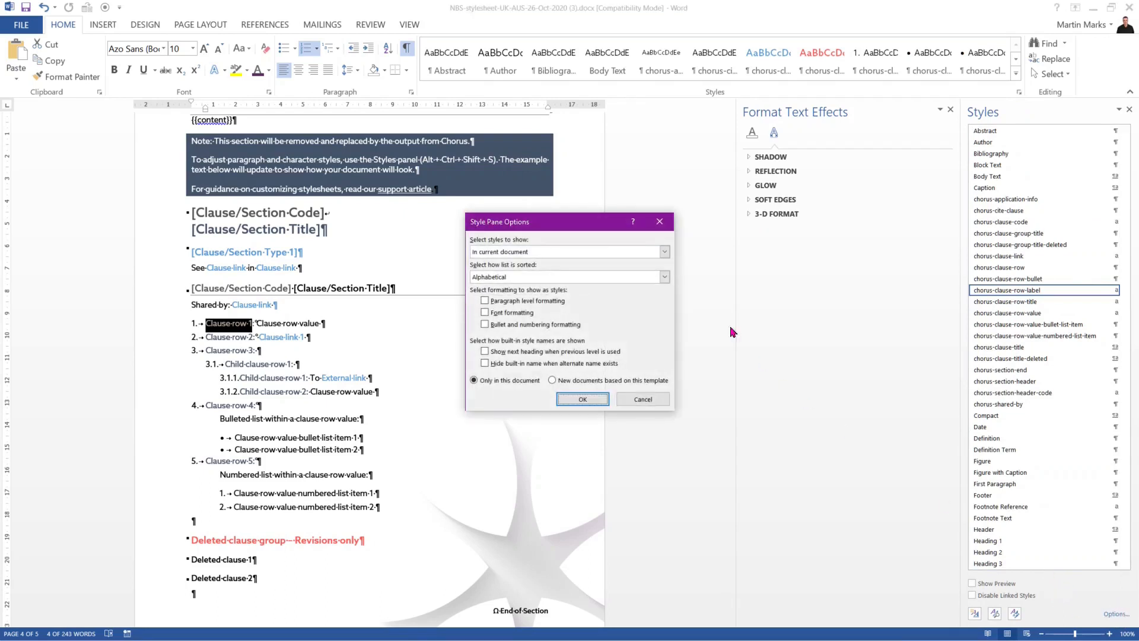
{"action": "left_click", "coordinate": [665, 253]}
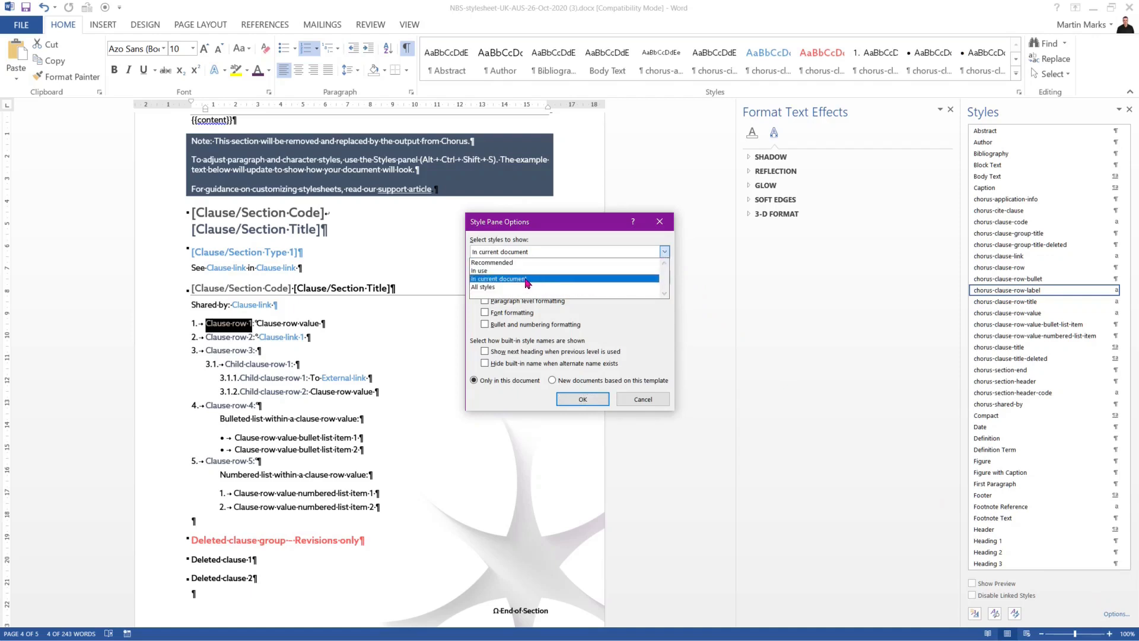
{"action": "left_click", "coordinate": [505, 272]}
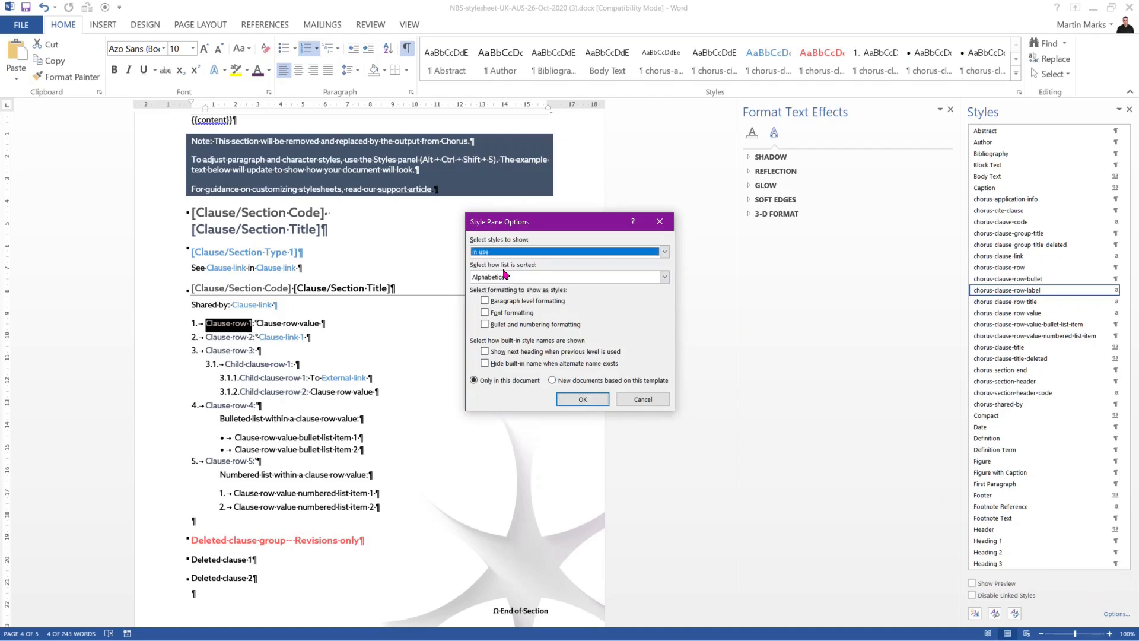
{"action": "left_click", "coordinate": [583, 400]}
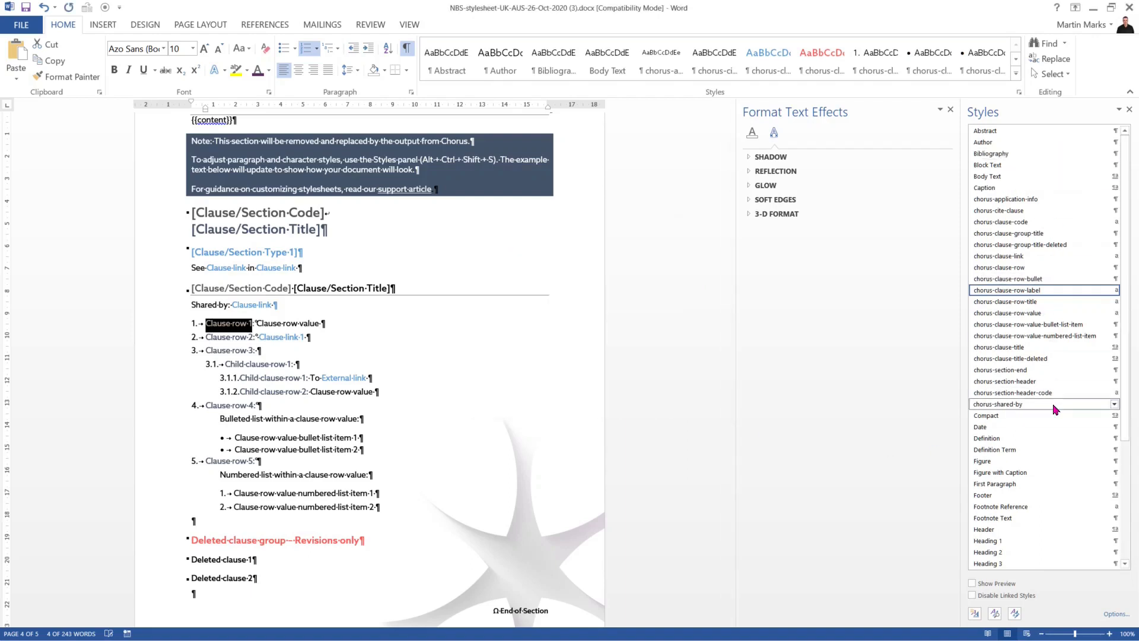
Modify the chorus-section-header-code style of the large [Clause/Section Code] heading to a dark green Accent 6 font colour and bold.
{"action": "mouse_move", "coordinate": [1055, 410]}
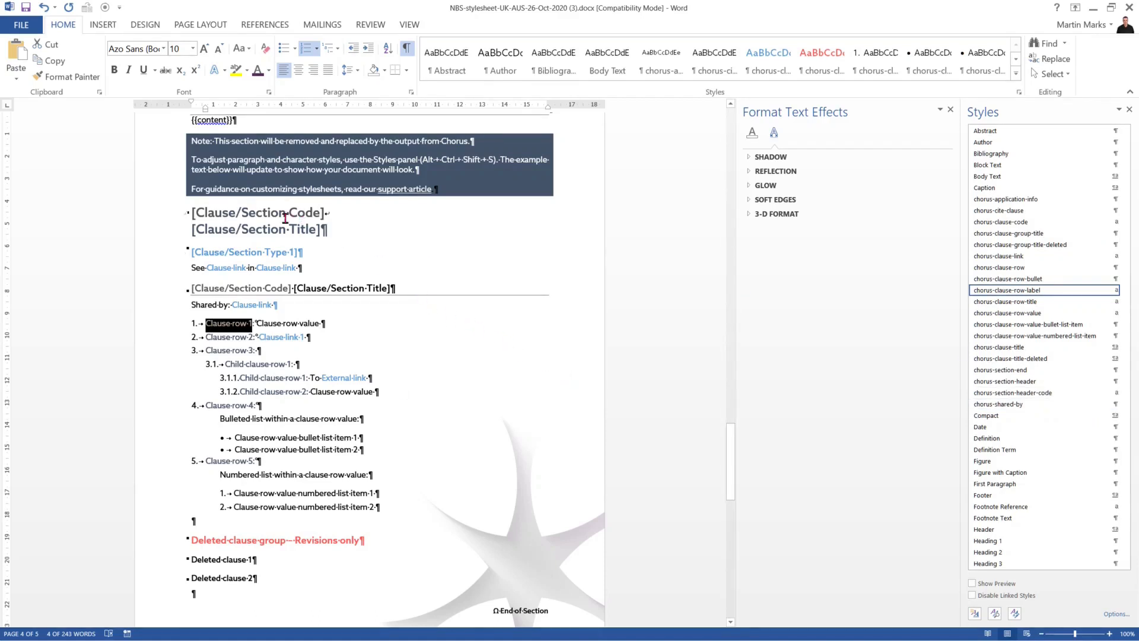
{"action": "left_click", "coordinate": [261, 212]}
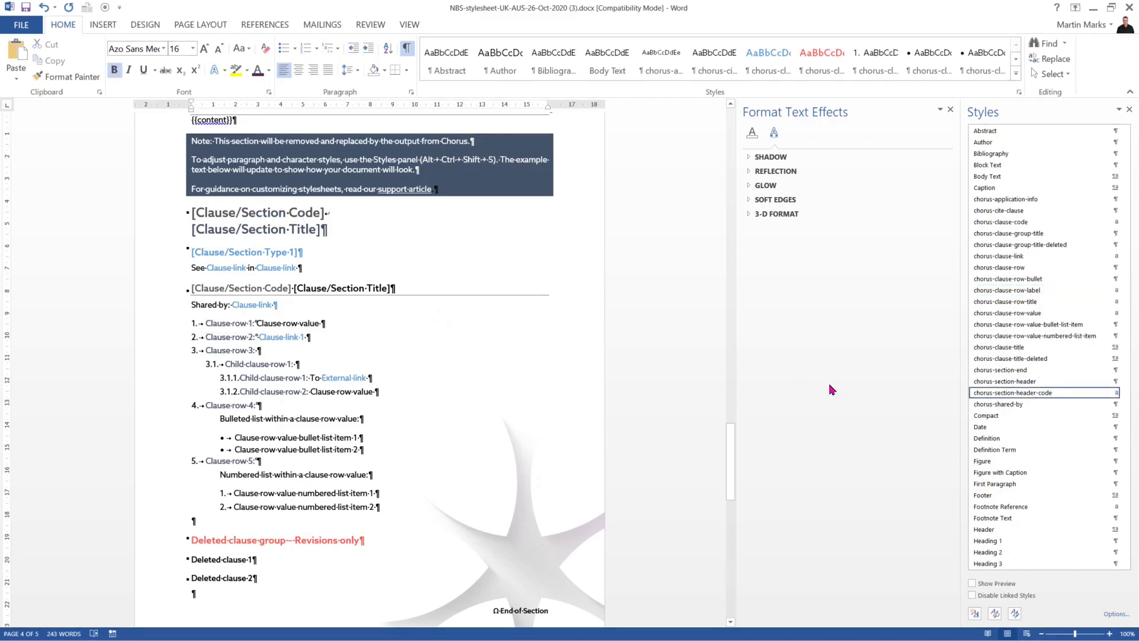
{"action": "right_click", "coordinate": [1012, 396]}
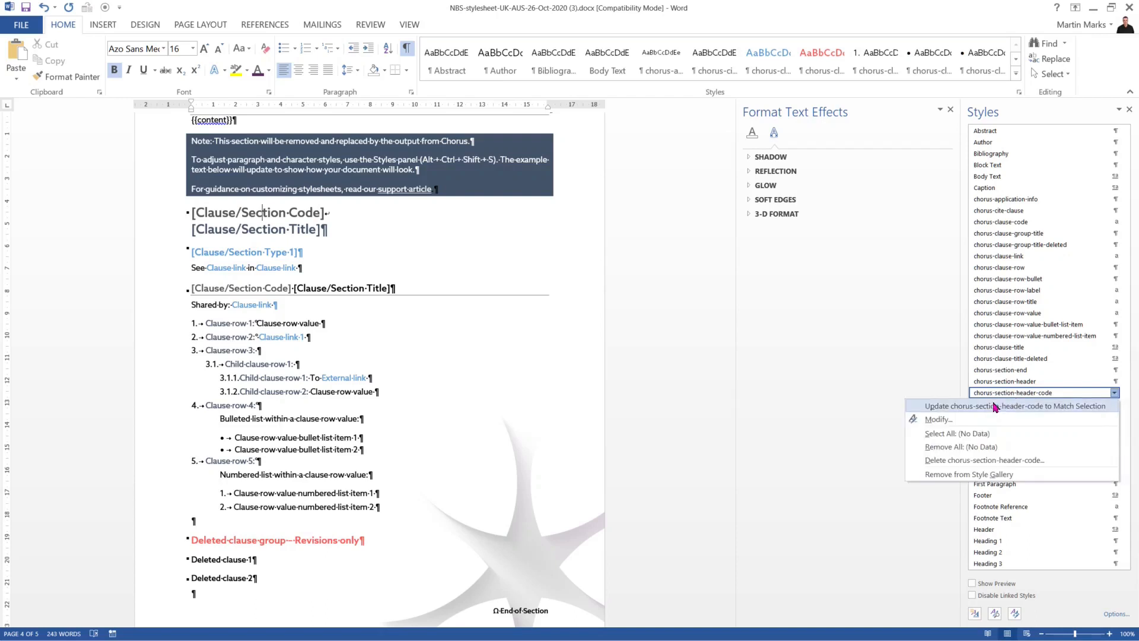
{"action": "left_click", "coordinate": [948, 422]}
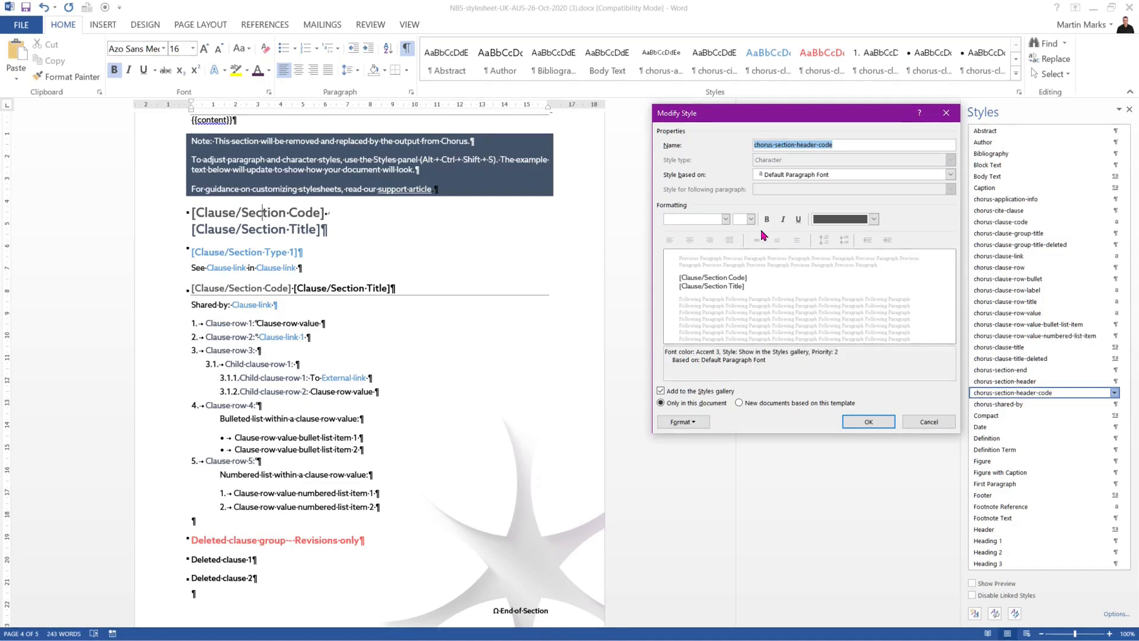
{"action": "left_click", "coordinate": [874, 219]}
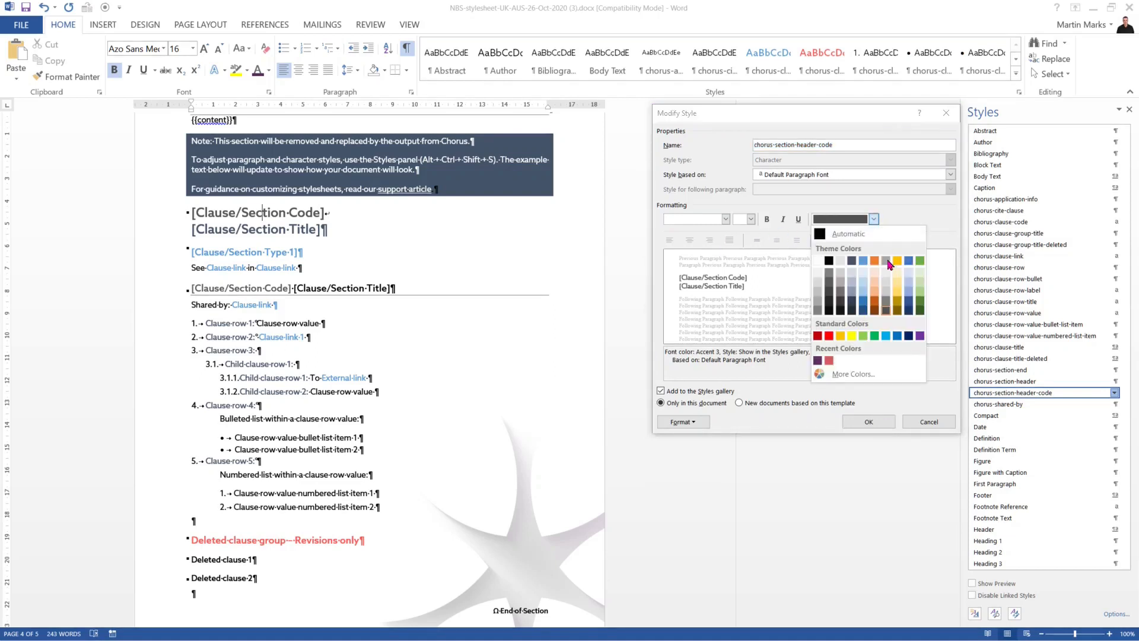
{"action": "left_click", "coordinate": [920, 303]}
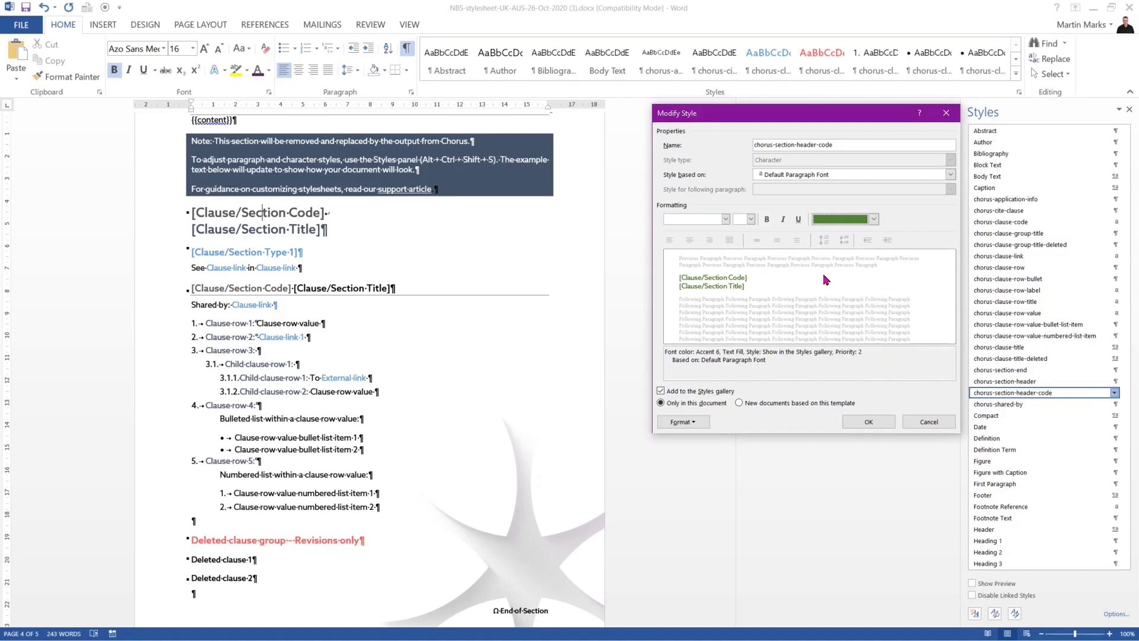
{"action": "left_click", "coordinate": [767, 219]}
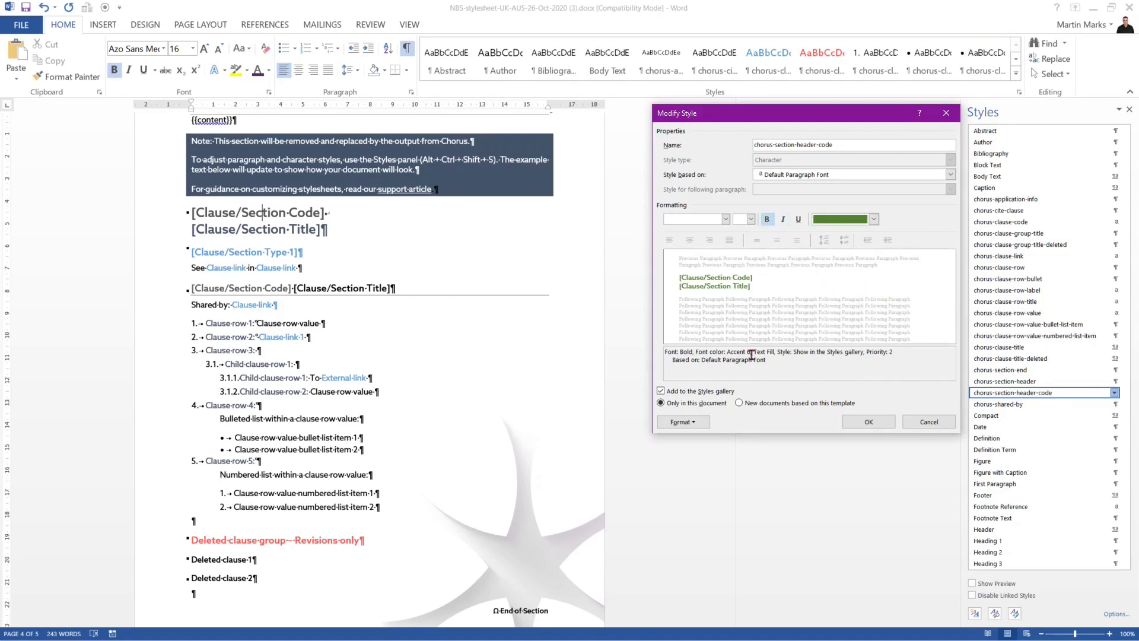
{"action": "left_click", "coordinate": [880, 426]}
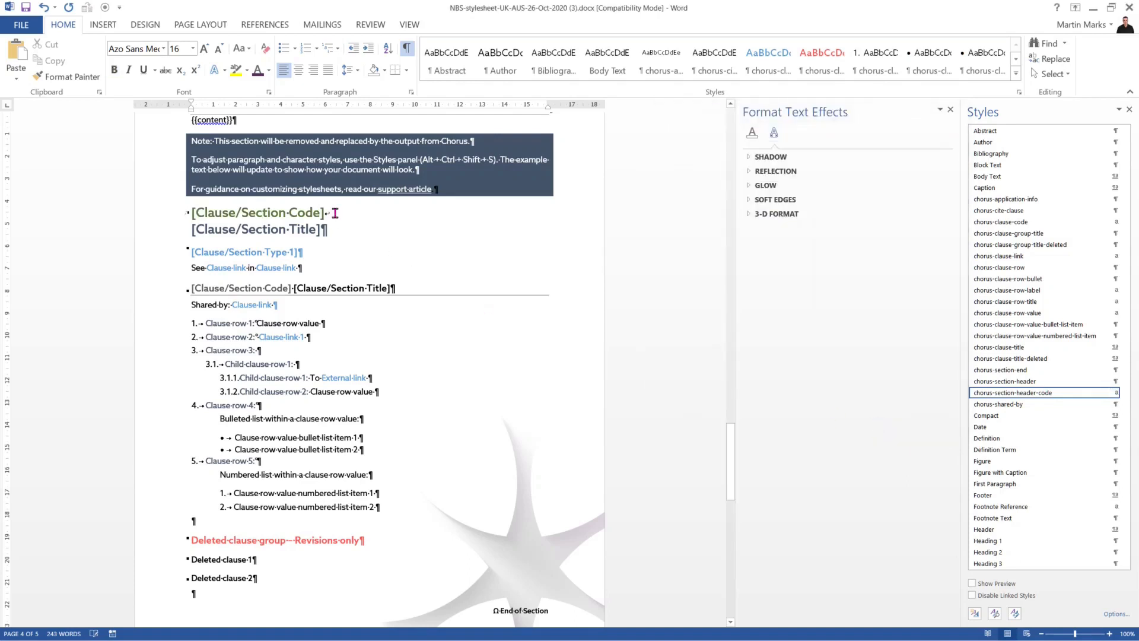
Modify the chorus-section-header style of the large [Clause/Section Title] heading to a dark green Accent 6 font colour, keeping it bold.
{"action": "left_click", "coordinate": [271, 232]}
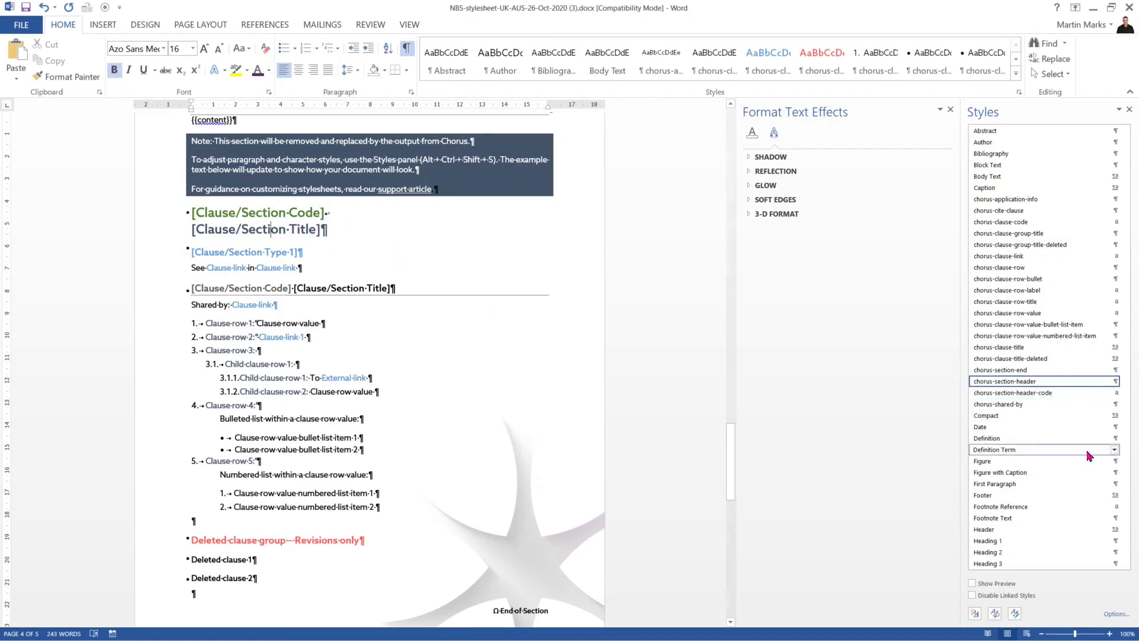
{"action": "right_click", "coordinate": [1011, 386]}
{"action": "left_click", "coordinate": [957, 408]}
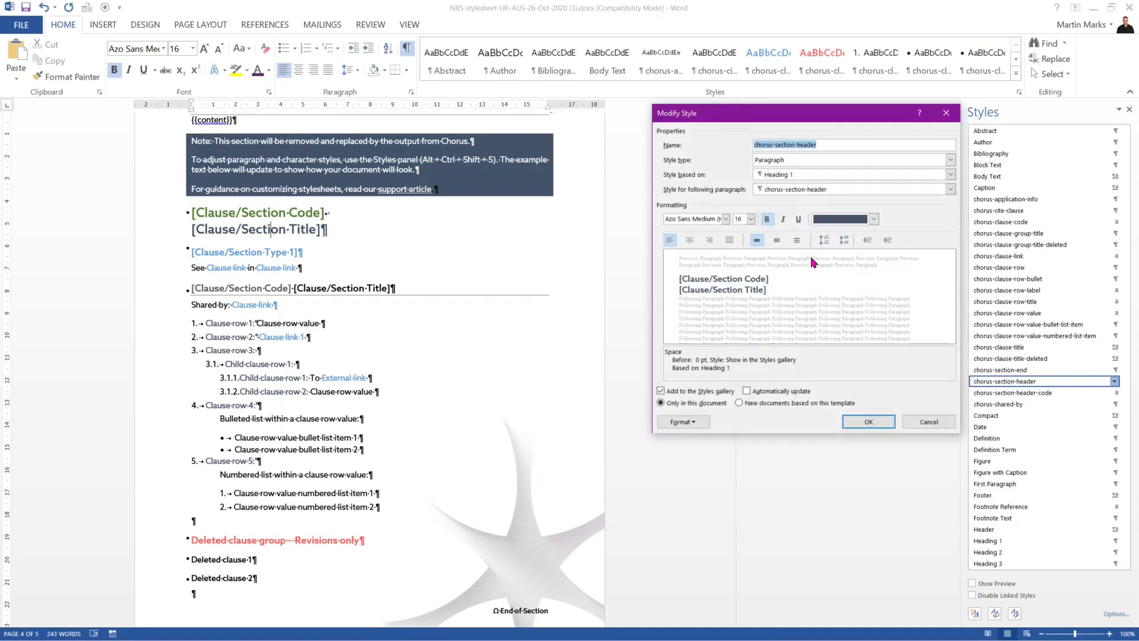
{"action": "left_click", "coordinate": [874, 219]}
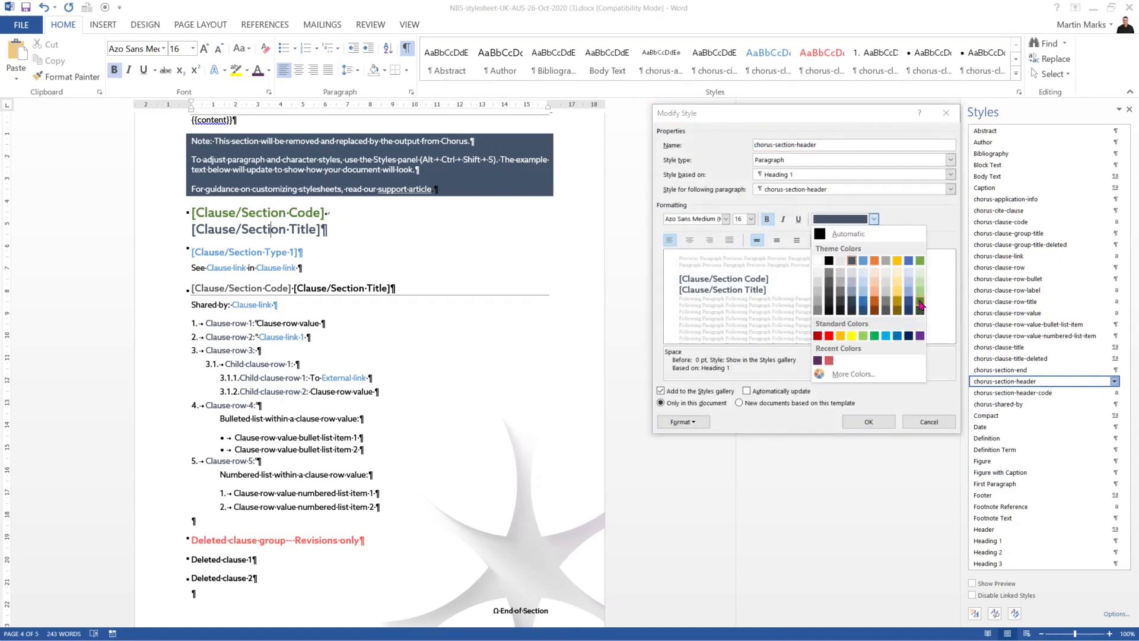
{"action": "left_click", "coordinate": [919, 311]}
{"action": "left_click", "coordinate": [769, 221]}
{"action": "left_click", "coordinate": [768, 221]}
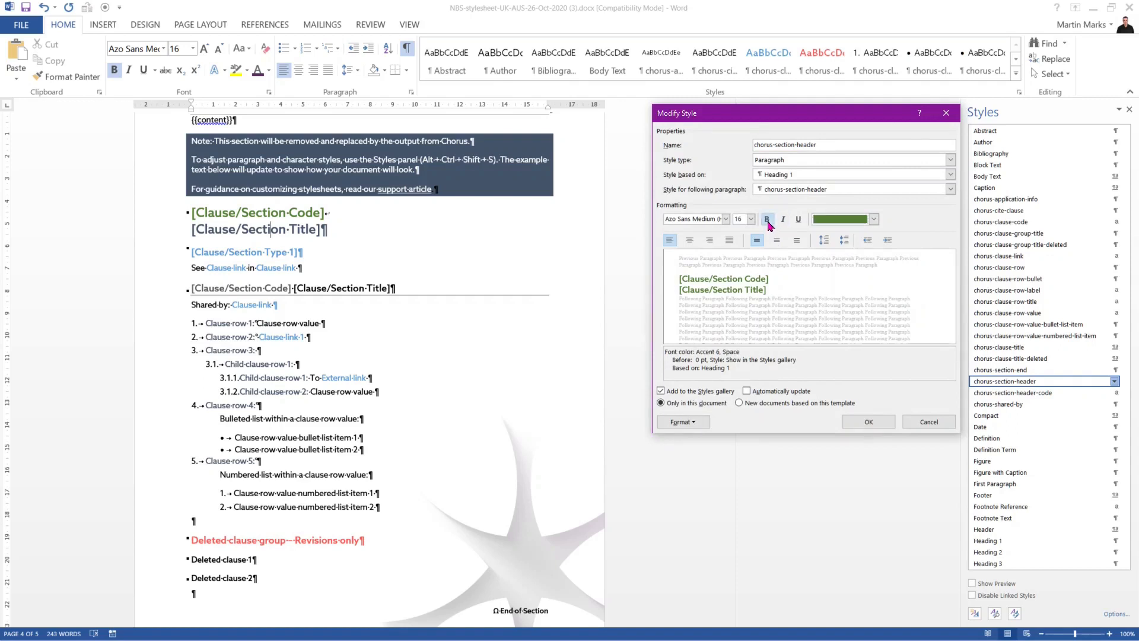
{"action": "left_click", "coordinate": [869, 421]}
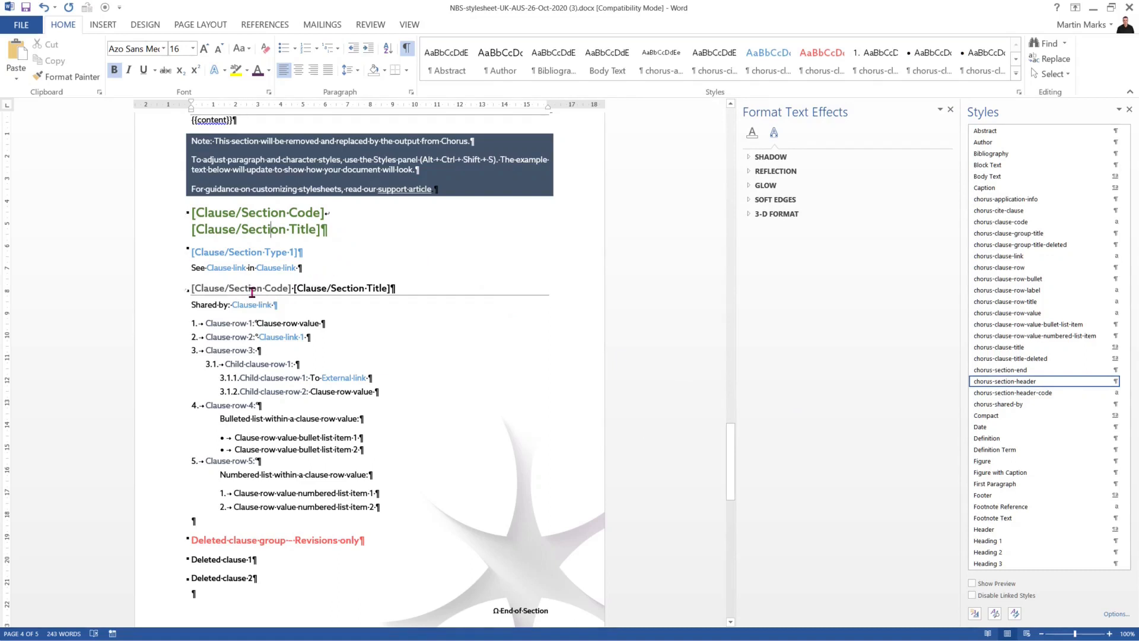
Modify the chorus-clause-group-title style of the [Clause/Section Type 1] heading to the recently used custom red font colour.
{"action": "left_click", "coordinate": [255, 253]}
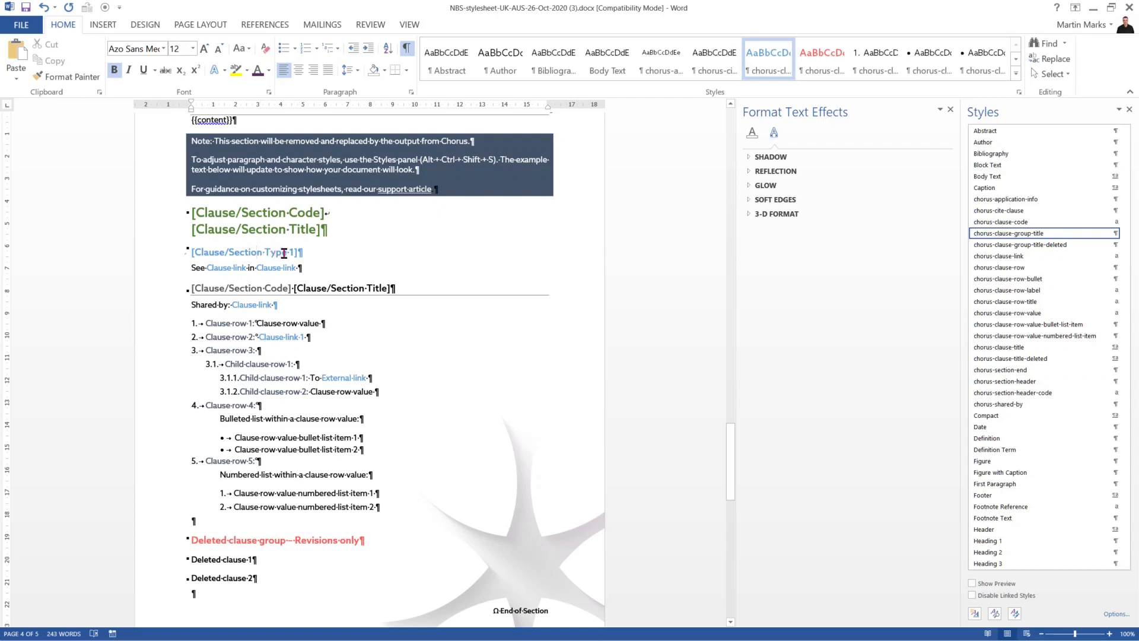
{"action": "right_click", "coordinate": [1009, 235]}
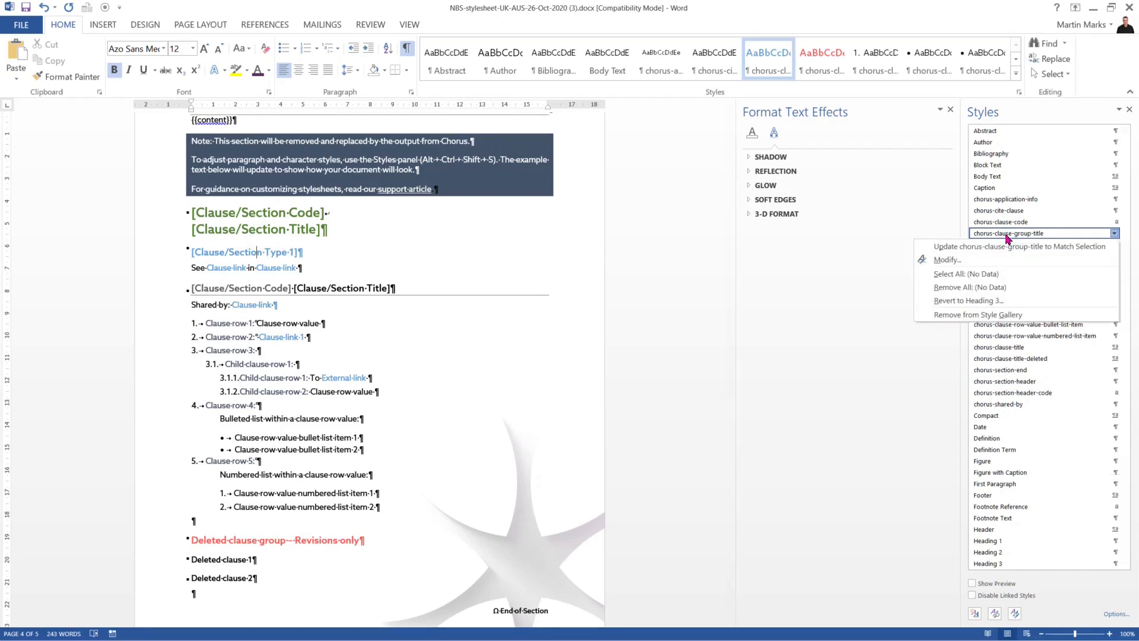
{"action": "left_click", "coordinate": [1012, 261]}
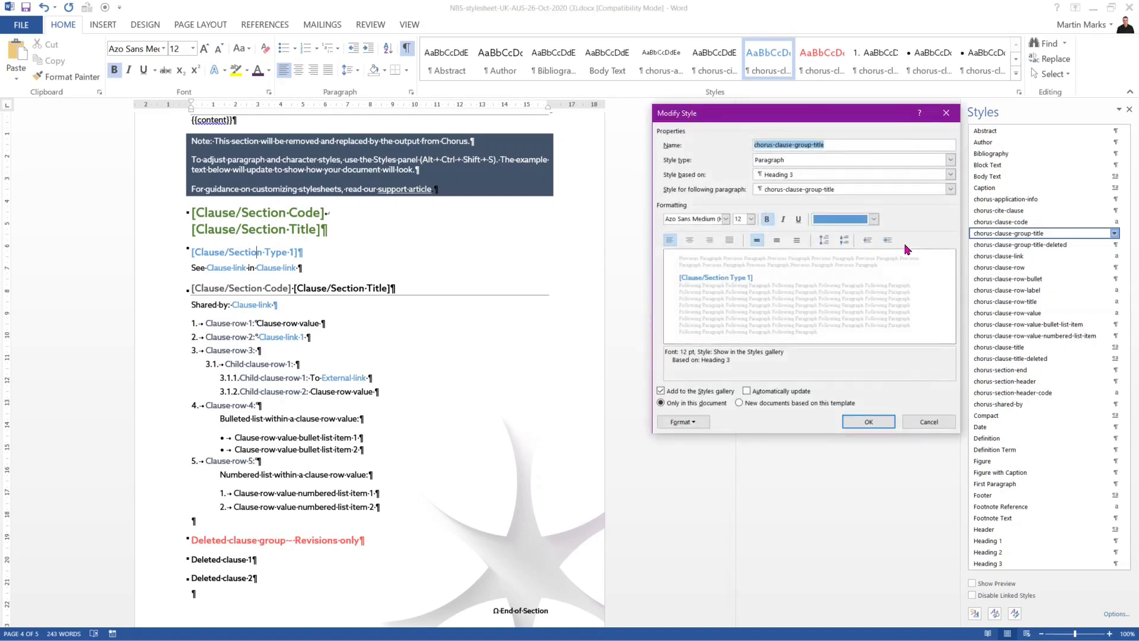
{"action": "left_click", "coordinate": [874, 221]}
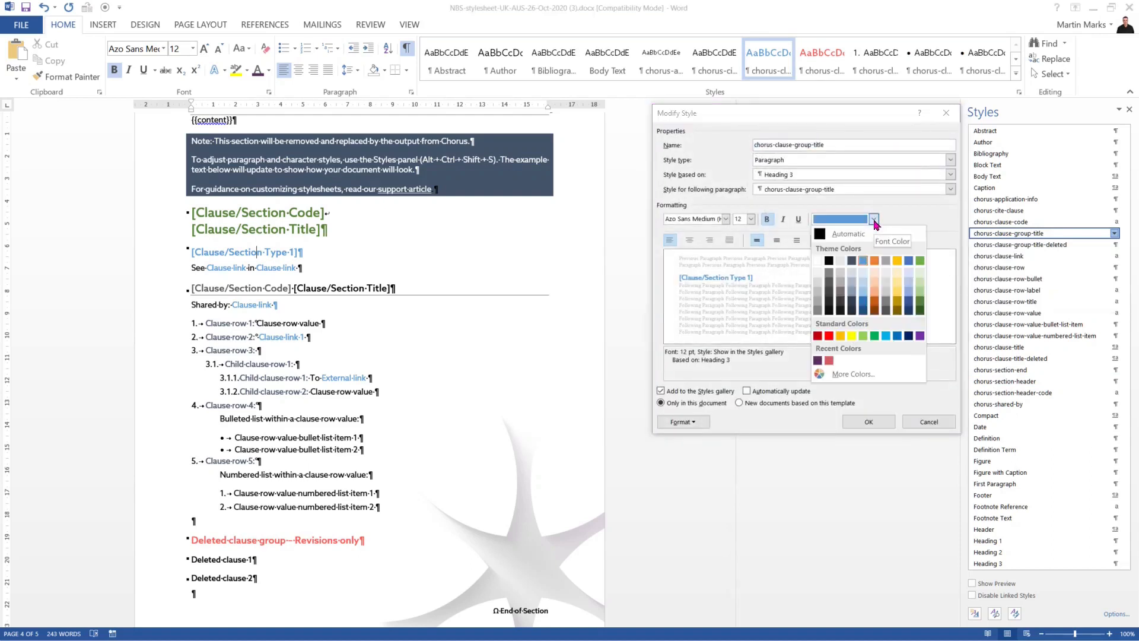
{"action": "left_click", "coordinate": [829, 361]}
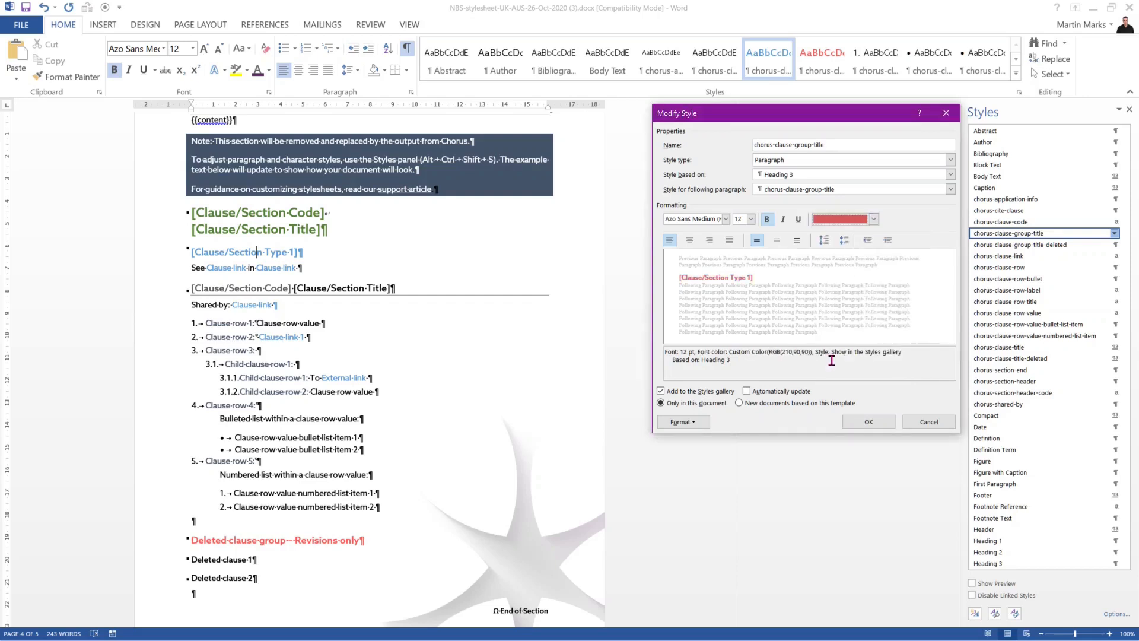
{"action": "left_click", "coordinate": [868, 422]}
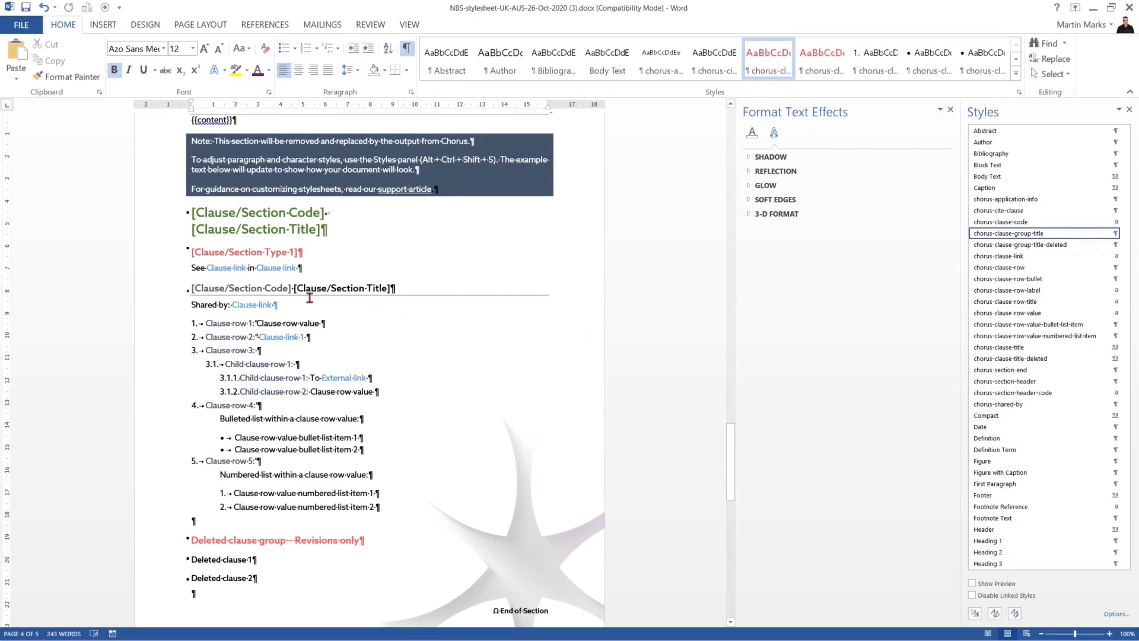
Modify the chorus-clause-code style of the smaller [Clause/Section Code] text to the standard Orange font colour.
{"action": "left_click", "coordinate": [245, 288]}
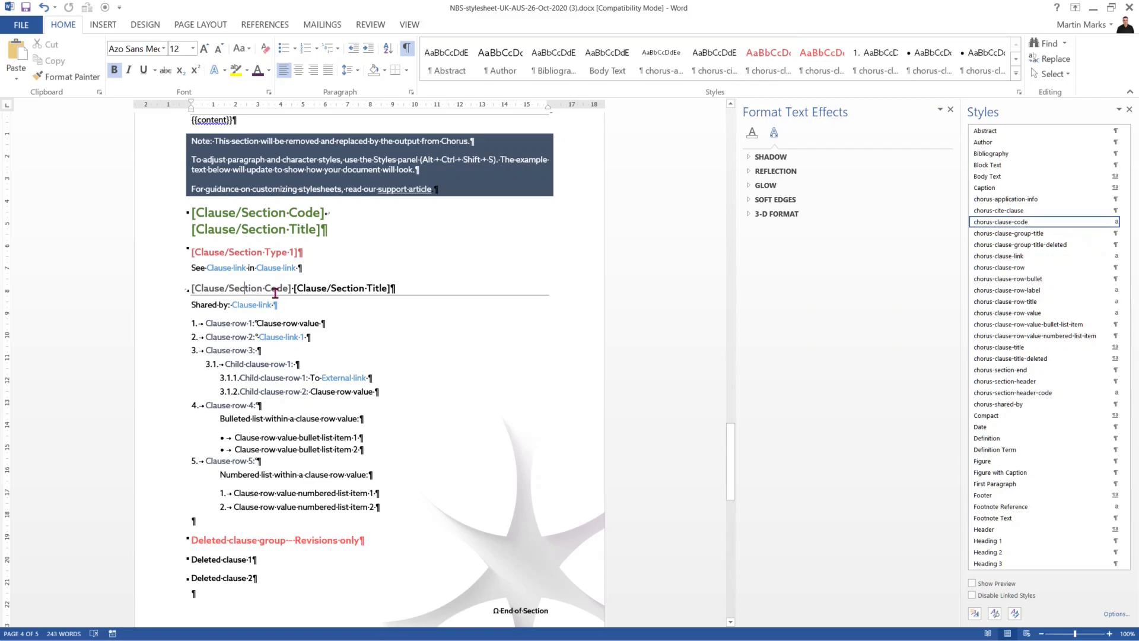
{"action": "right_click", "coordinate": [1001, 226]}
{"action": "left_click", "coordinate": [983, 244]}
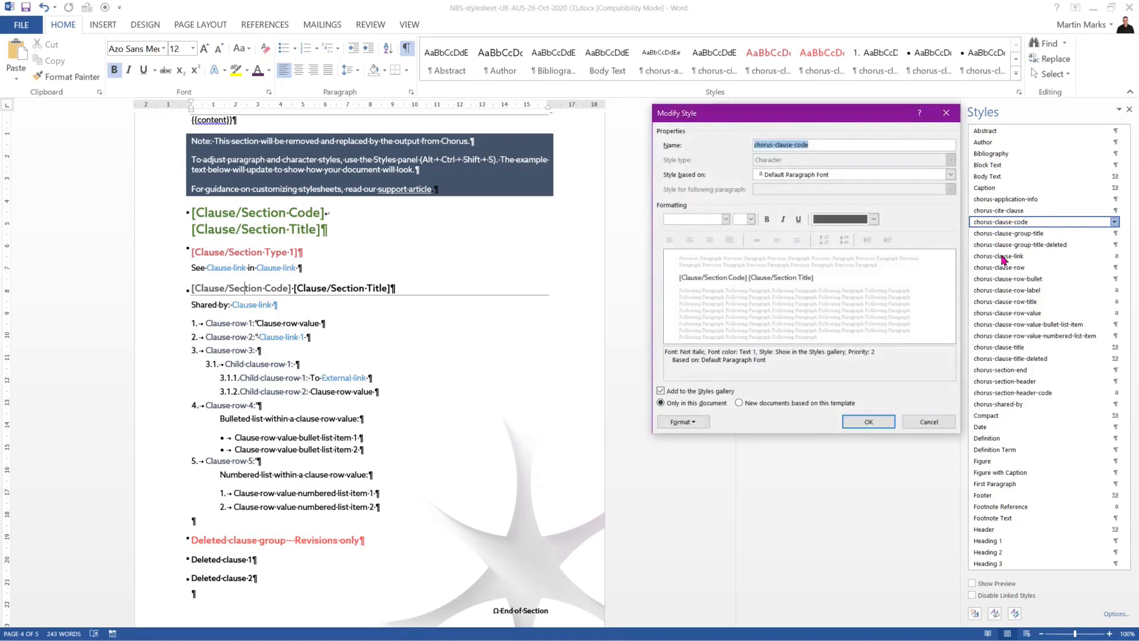
{"action": "left_click", "coordinate": [874, 220]}
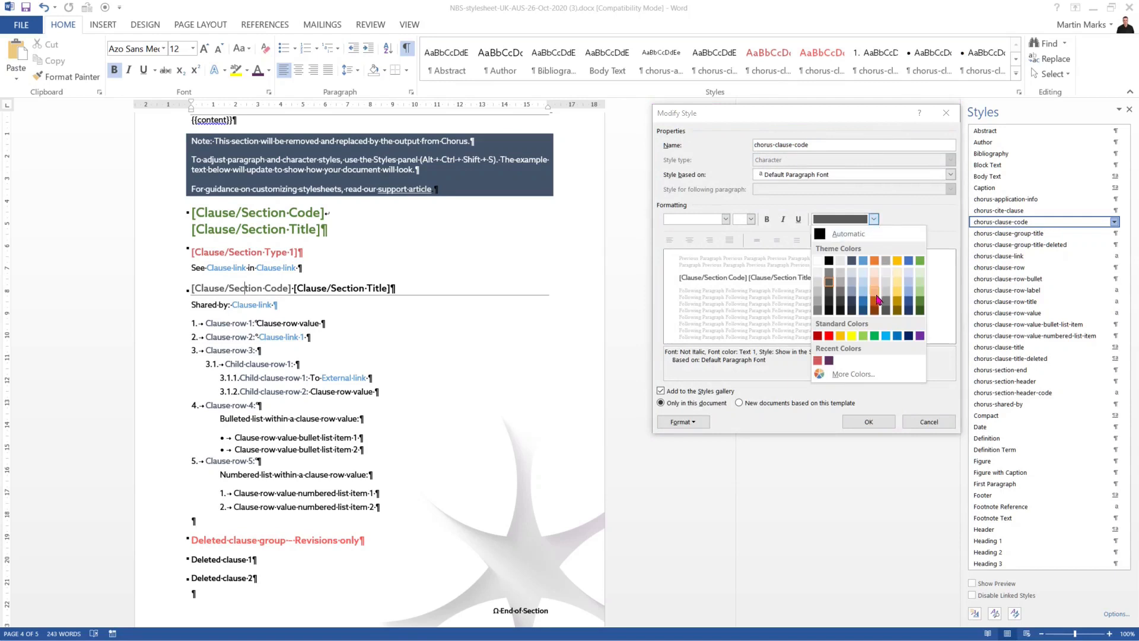
{"action": "left_click", "coordinate": [840, 335]}
{"action": "left_click", "coordinate": [867, 422]}
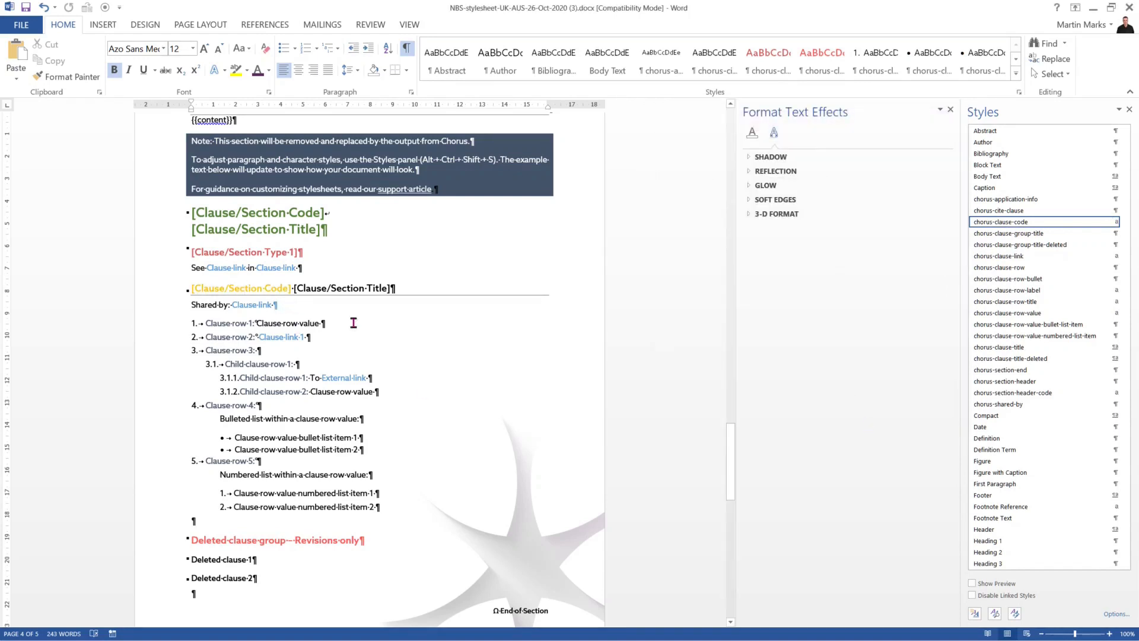
Modify the chorus-clause-title style of the smaller [Clause/Section Title] text to the standard Orange font colour.
{"action": "left_click", "coordinate": [359, 288]}
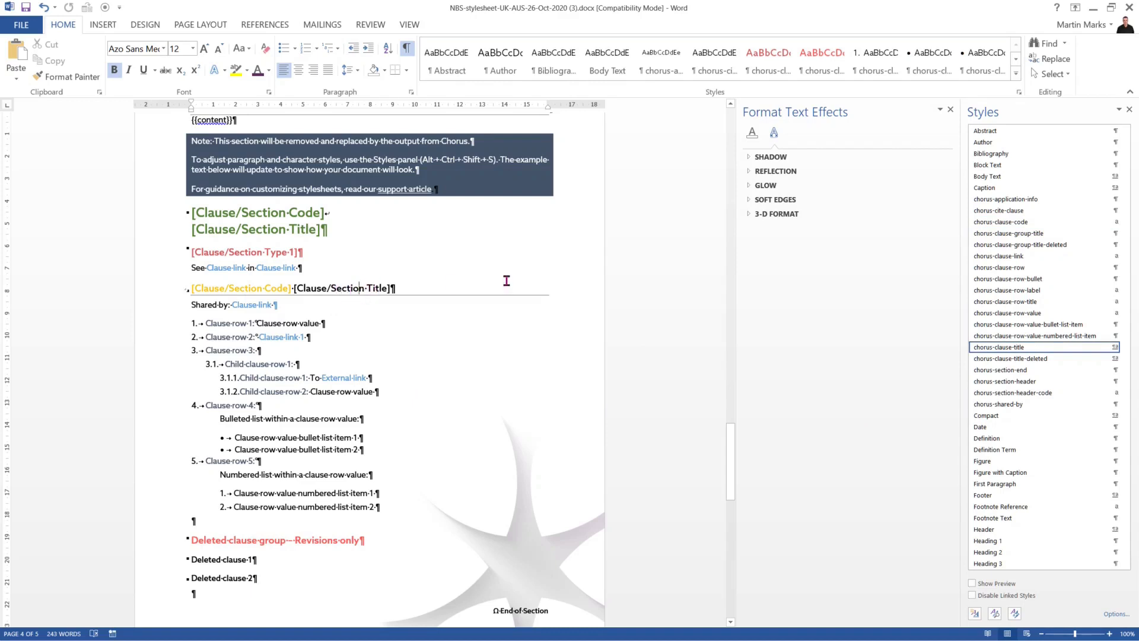
{"action": "right_click", "coordinate": [998, 350]}
{"action": "left_click", "coordinate": [970, 374]}
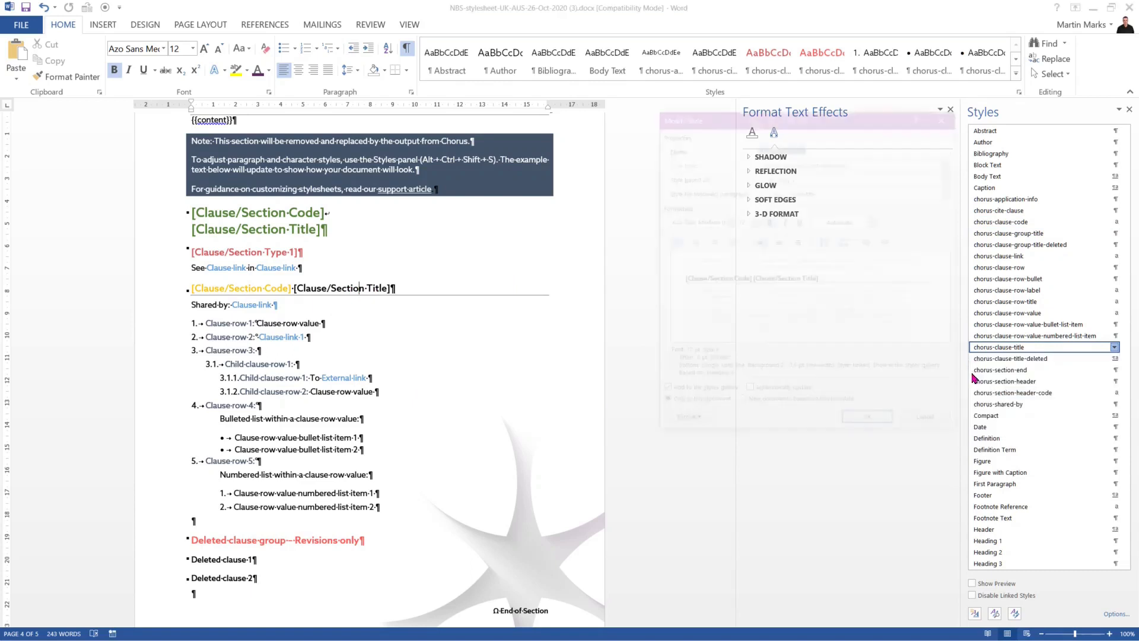
{"action": "left_click", "coordinate": [874, 219]}
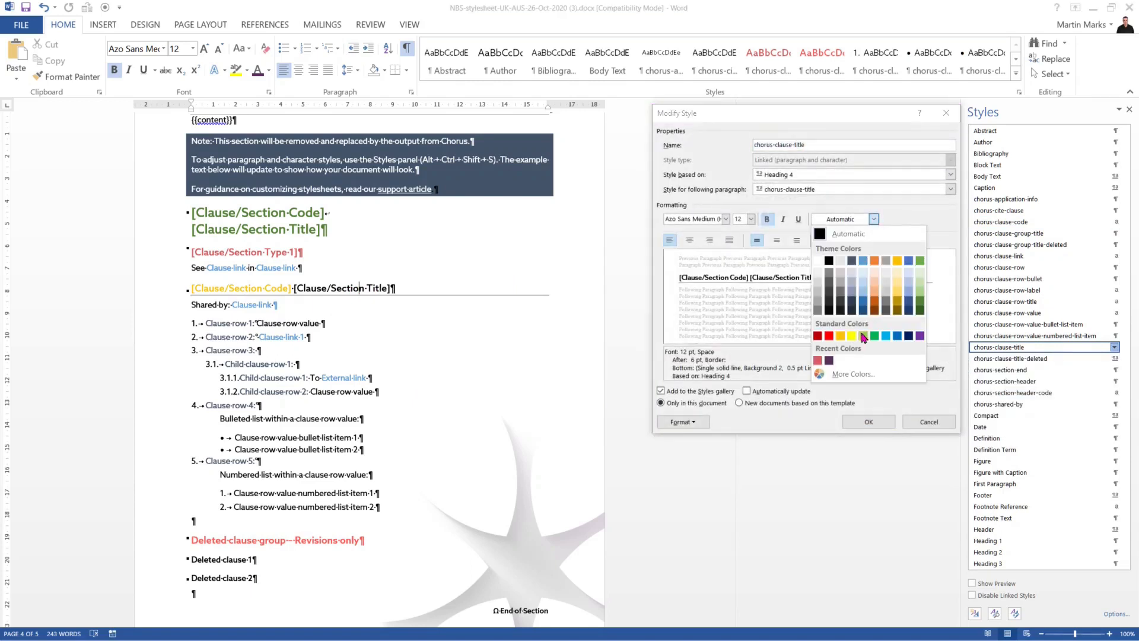
{"action": "left_click", "coordinate": [841, 340]}
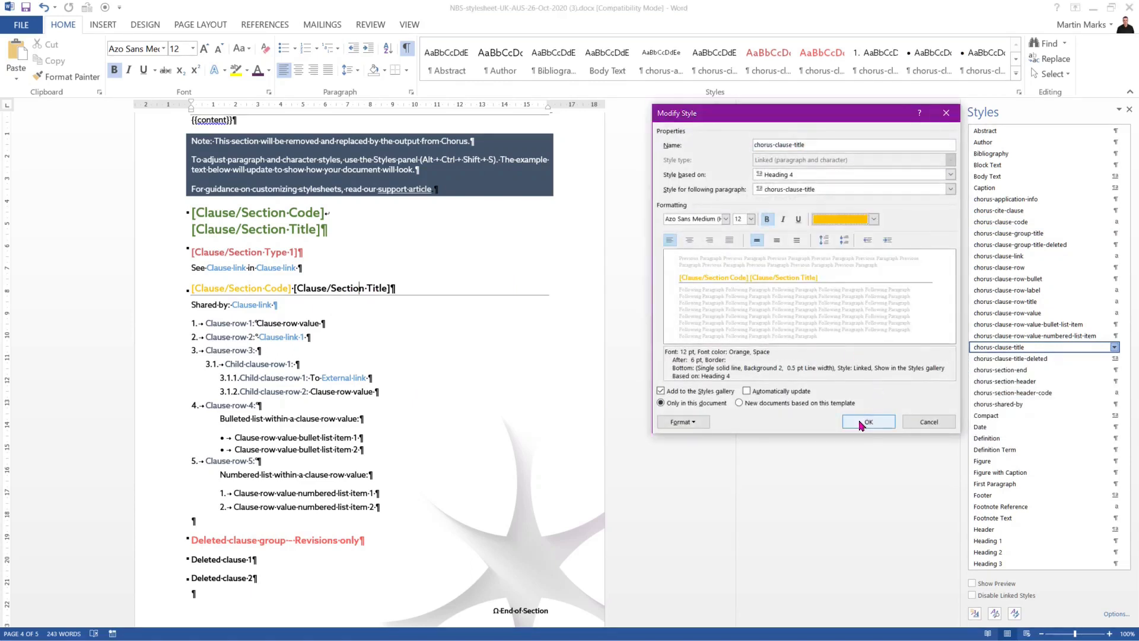
{"action": "left_click", "coordinate": [868, 421]}
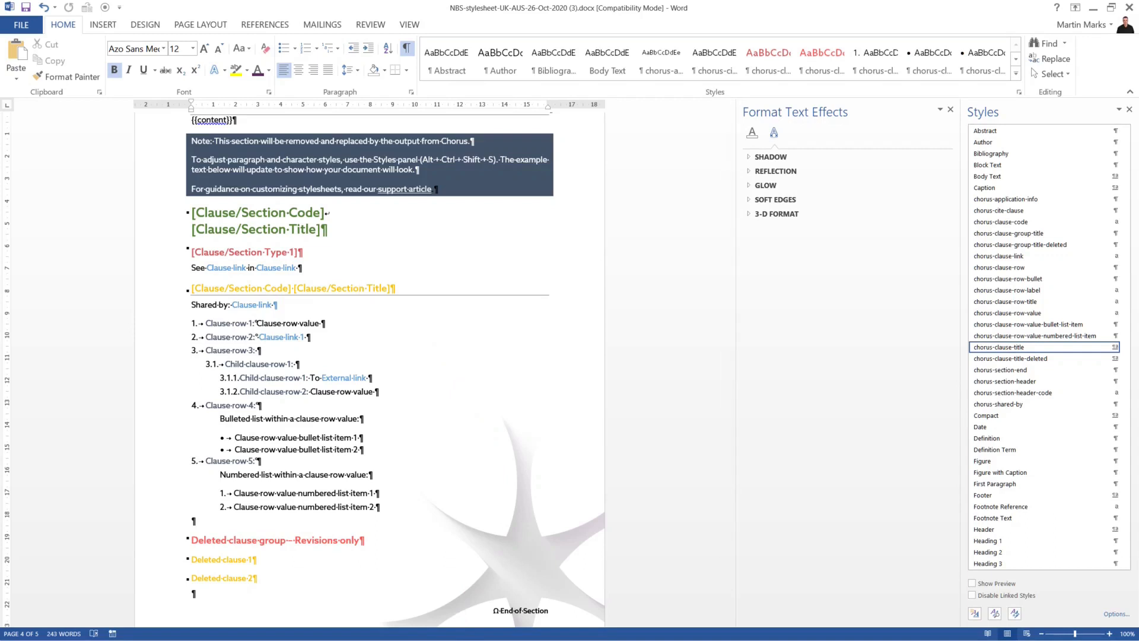
Draw a rectangle about 11.43 cm wide and 16.36 cm high above the NBS logo on the last page.
{"action": "scroll", "coordinate": [544, 457], "scroll_direction": "down", "scroll_amount": 10}
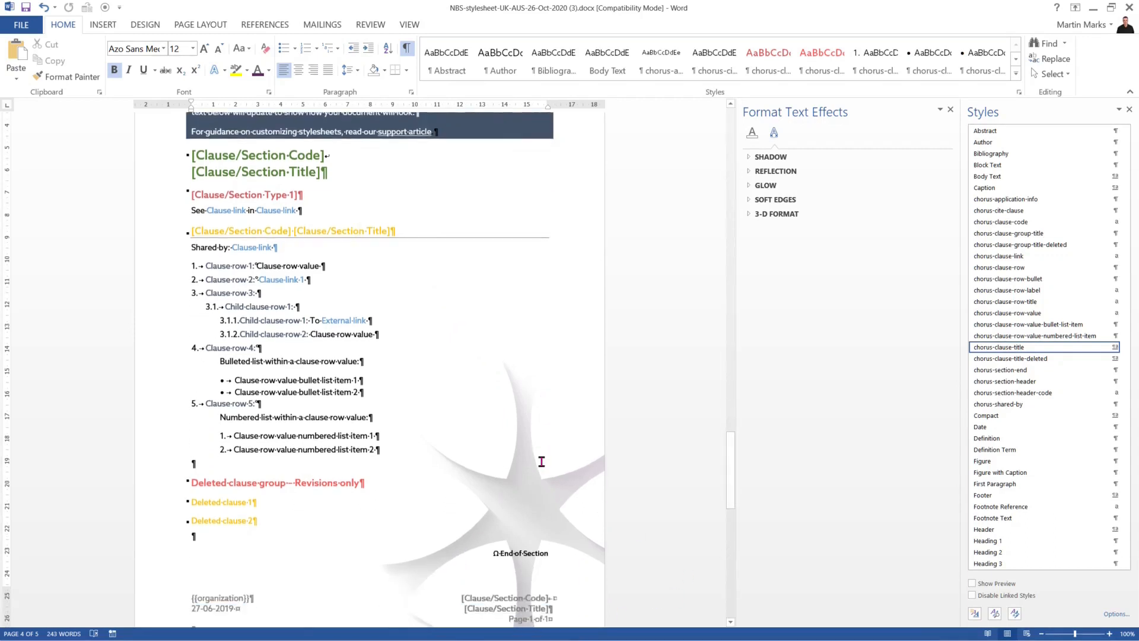
{"action": "scroll", "coordinate": [537, 463], "scroll_direction": "down", "scroll_amount": 10}
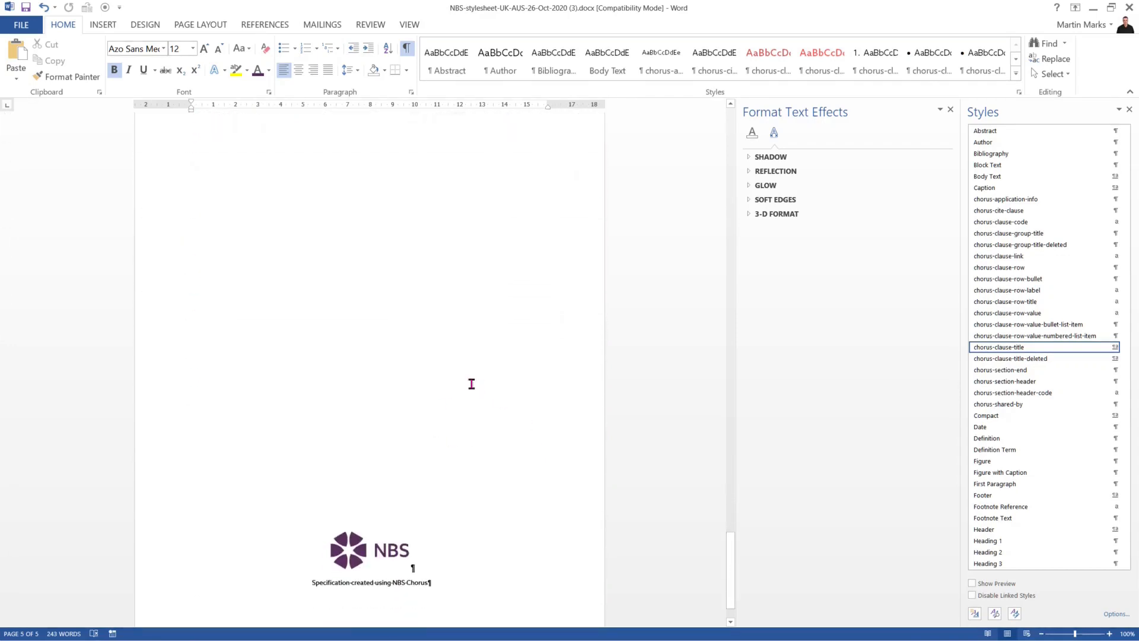
{"action": "scroll", "coordinate": [420, 378], "scroll_direction": "up", "scroll_amount": 1}
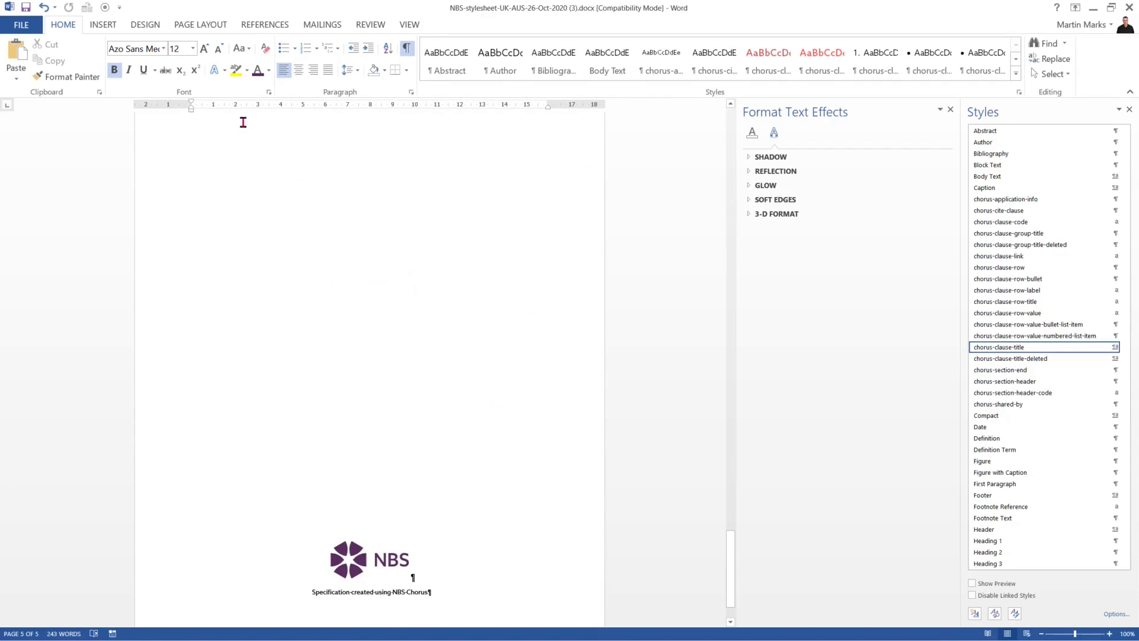
{"action": "left_click", "coordinate": [102, 29]}
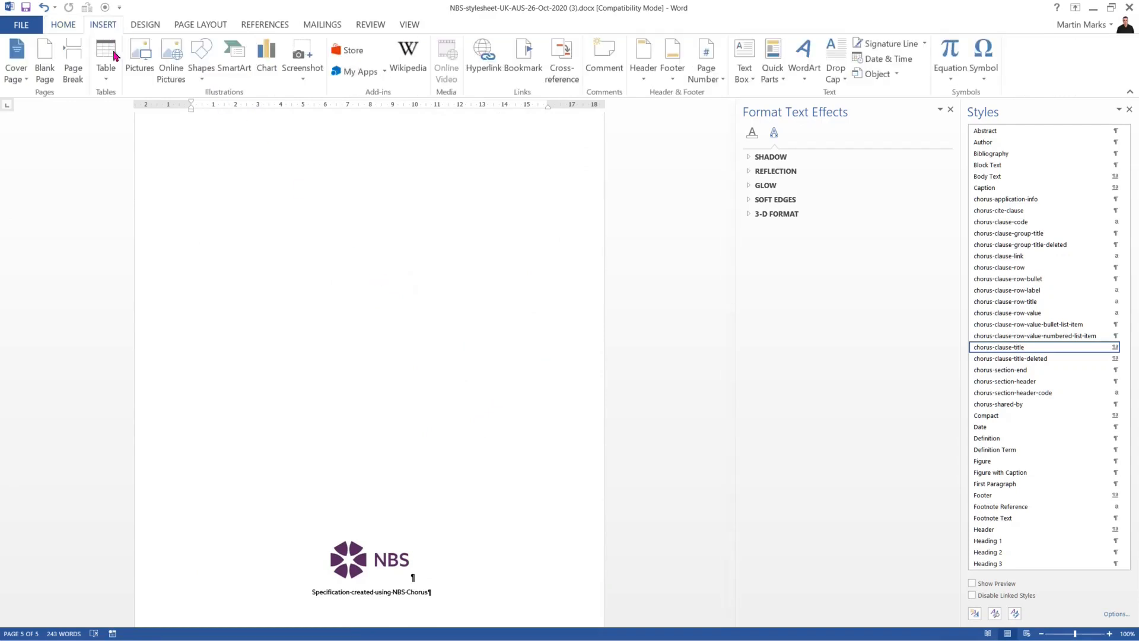
{"action": "left_click", "coordinate": [202, 81]}
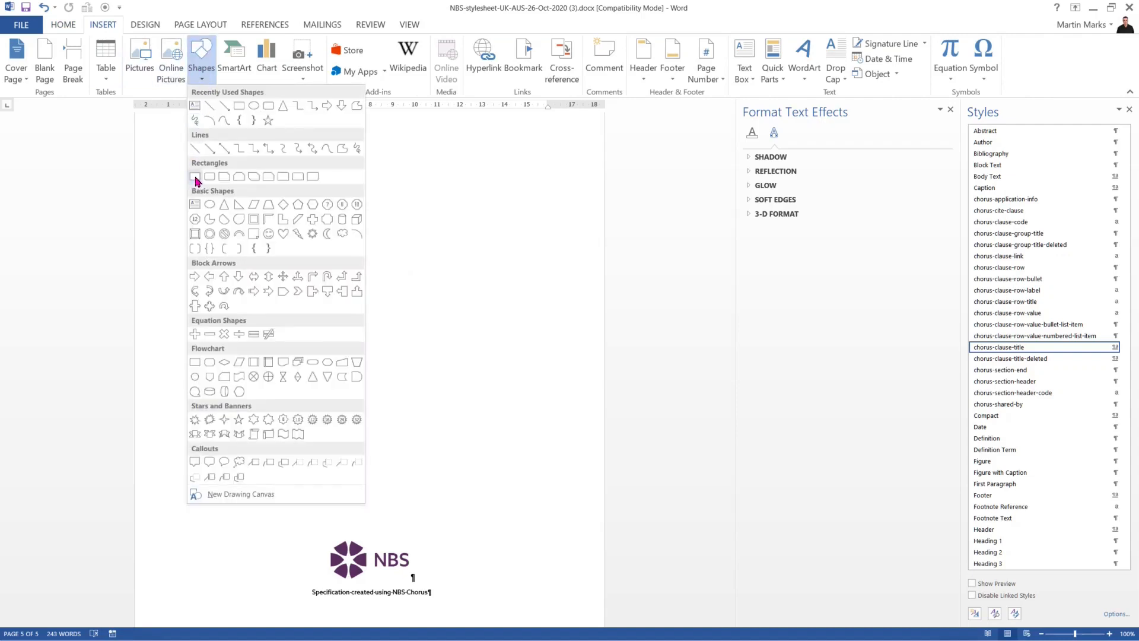
{"action": "left_click", "coordinate": [195, 177]}
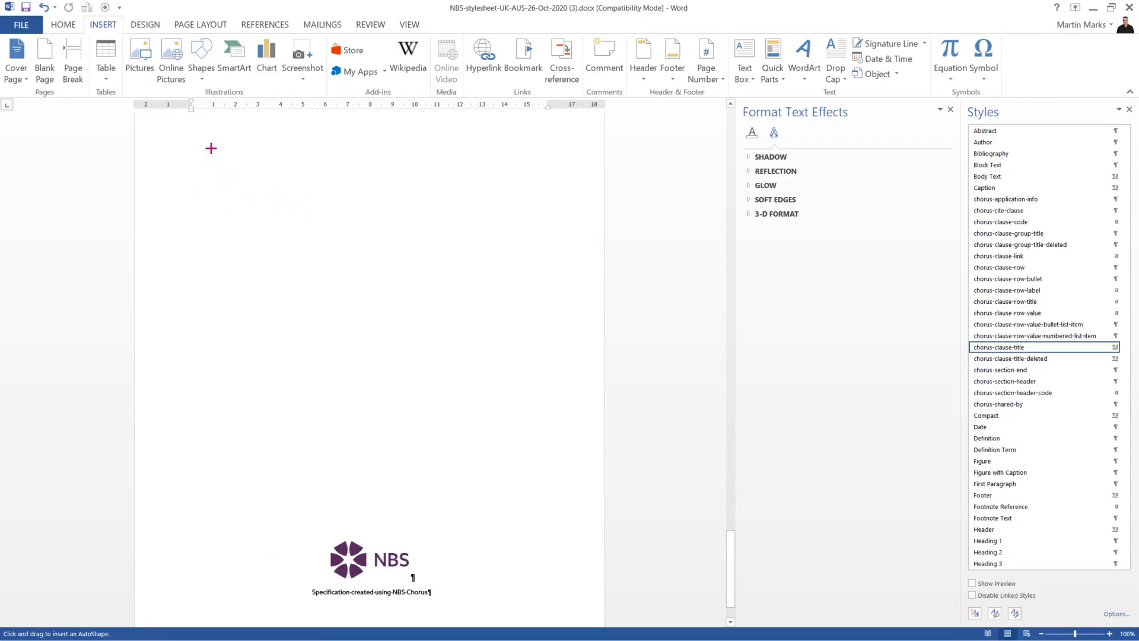
{"action": "mouse_move", "coordinate": [211, 147]}
{"action": "left_mouse_down"}
{"action": "mouse_move", "coordinate": [267, 198]}
{"action": "mouse_move", "coordinate": [468, 514]}
{"action": "left_mouse_up"}
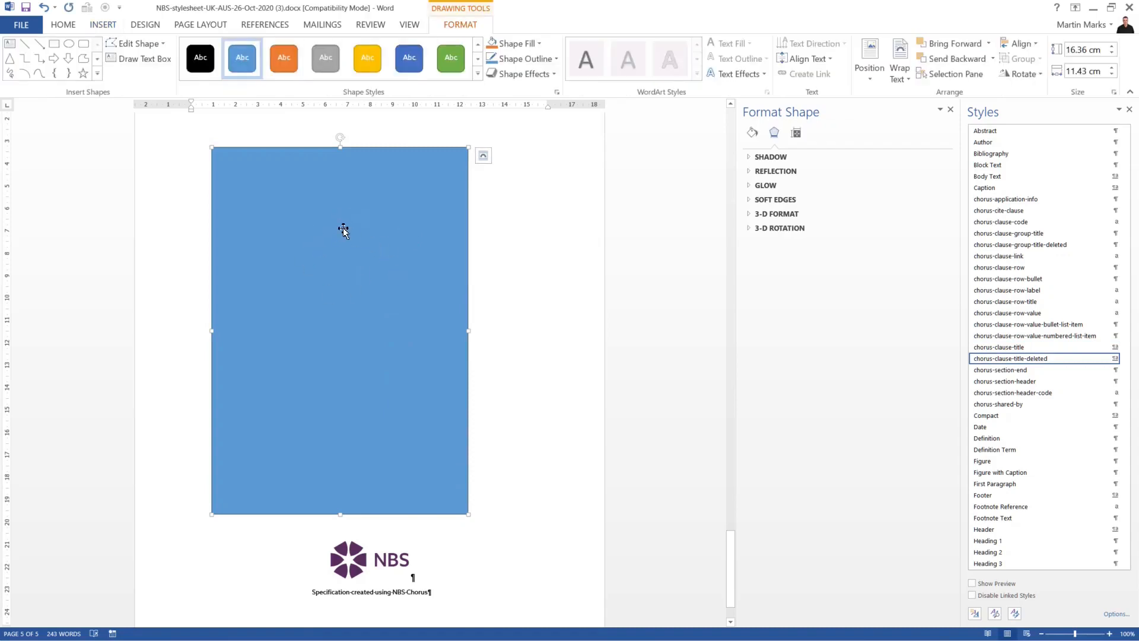
Fill the rectangle with the recently used dark purple and look through the preset gradient variations.
{"action": "left_click", "coordinate": [540, 44]}
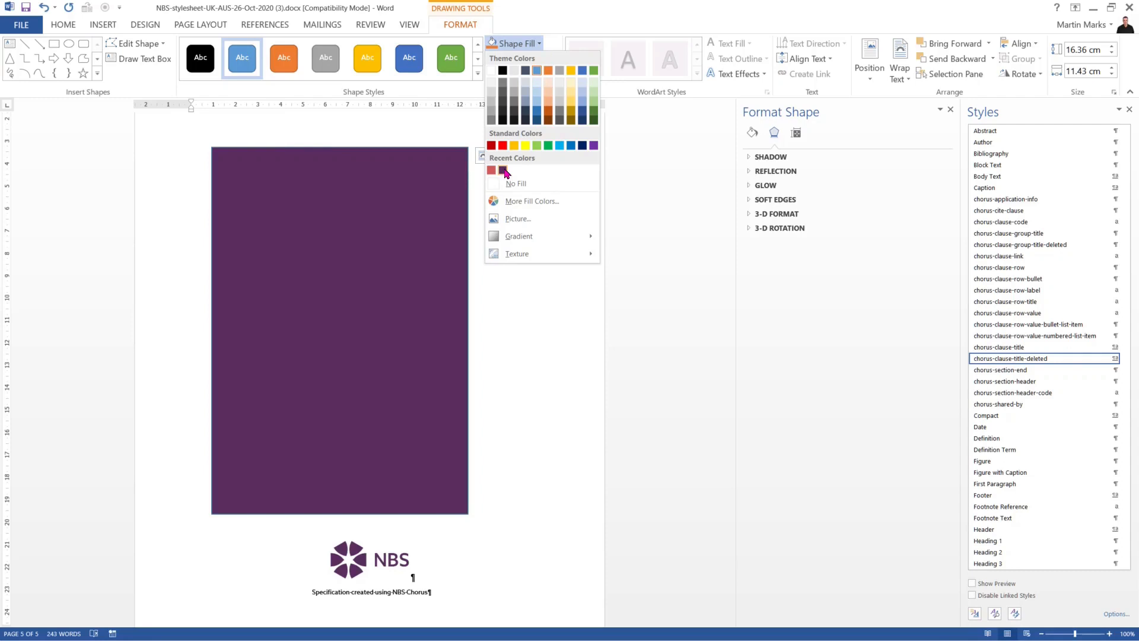
{"action": "left_click", "coordinate": [503, 170]}
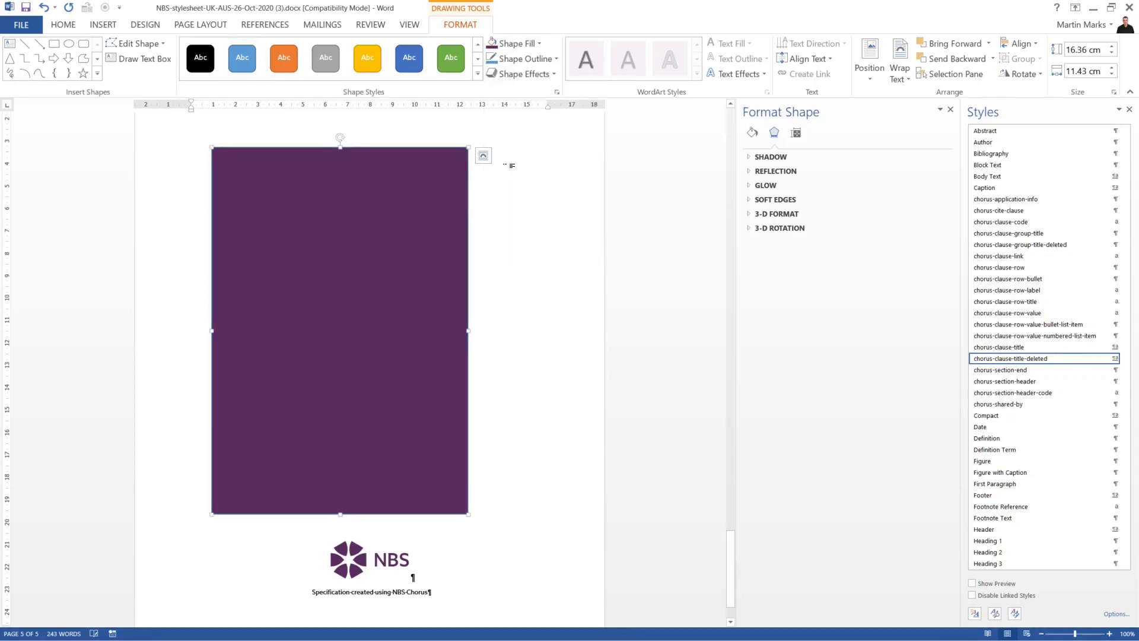
{"action": "left_click", "coordinate": [541, 47]}
{"action": "mouse_move", "coordinate": [527, 238]}
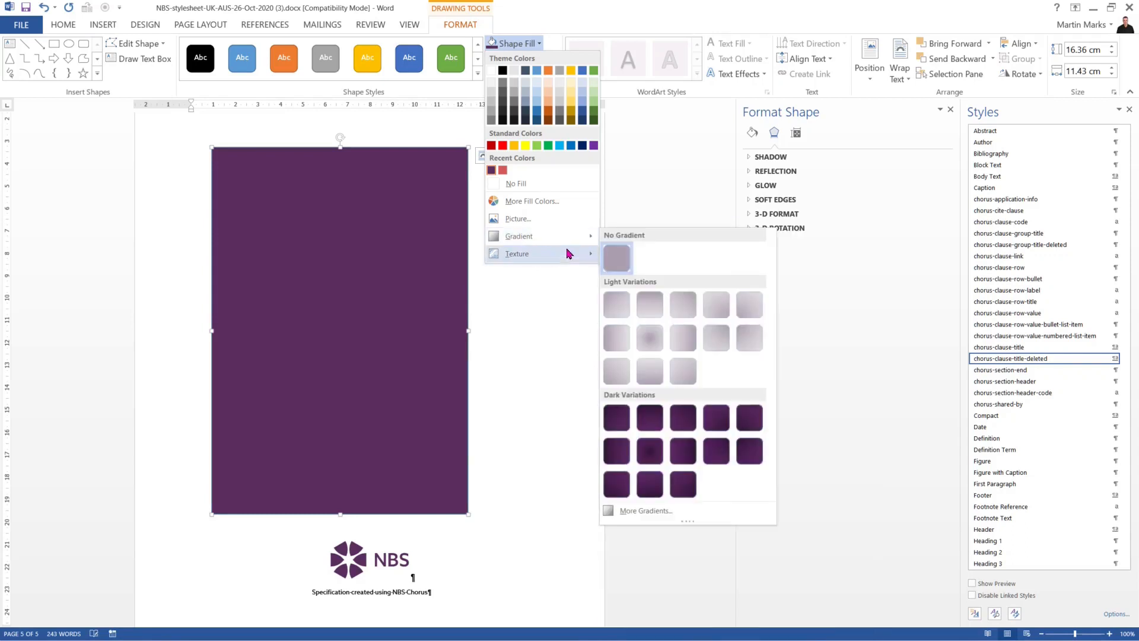
{"action": "left_click", "coordinate": [418, 290]}
Give the rectangle a linear gradient fill and remove its two middle gradient stops.
{"action": "right_click", "coordinate": [415, 290]}
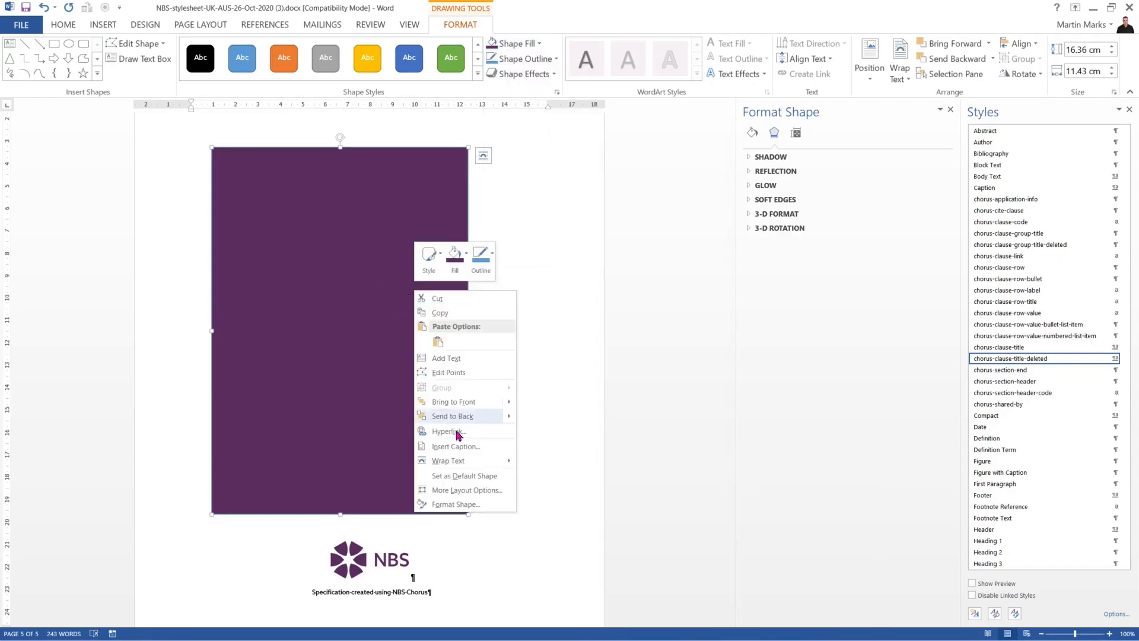
{"action": "left_click", "coordinate": [456, 504]}
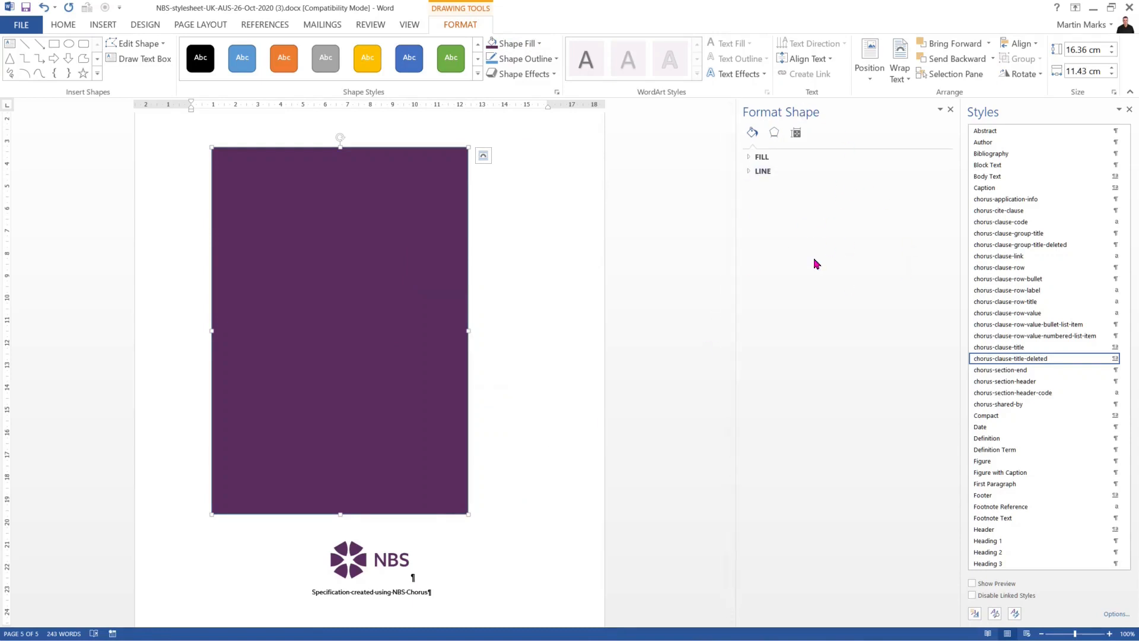
{"action": "left_click", "coordinate": [751, 158]}
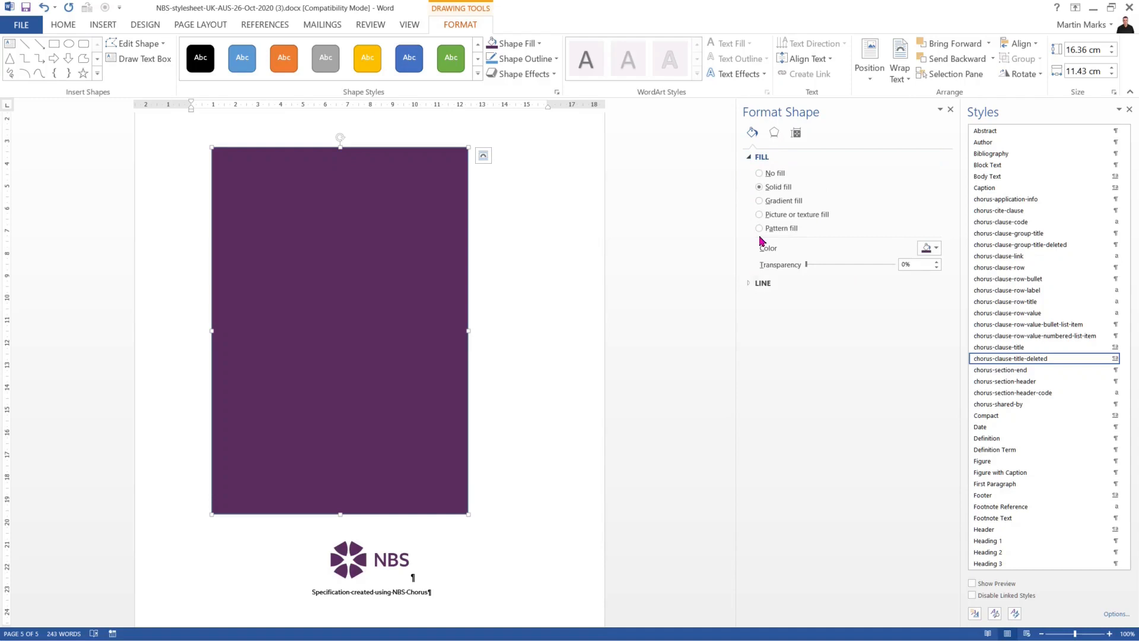
{"action": "left_click", "coordinate": [779, 204]}
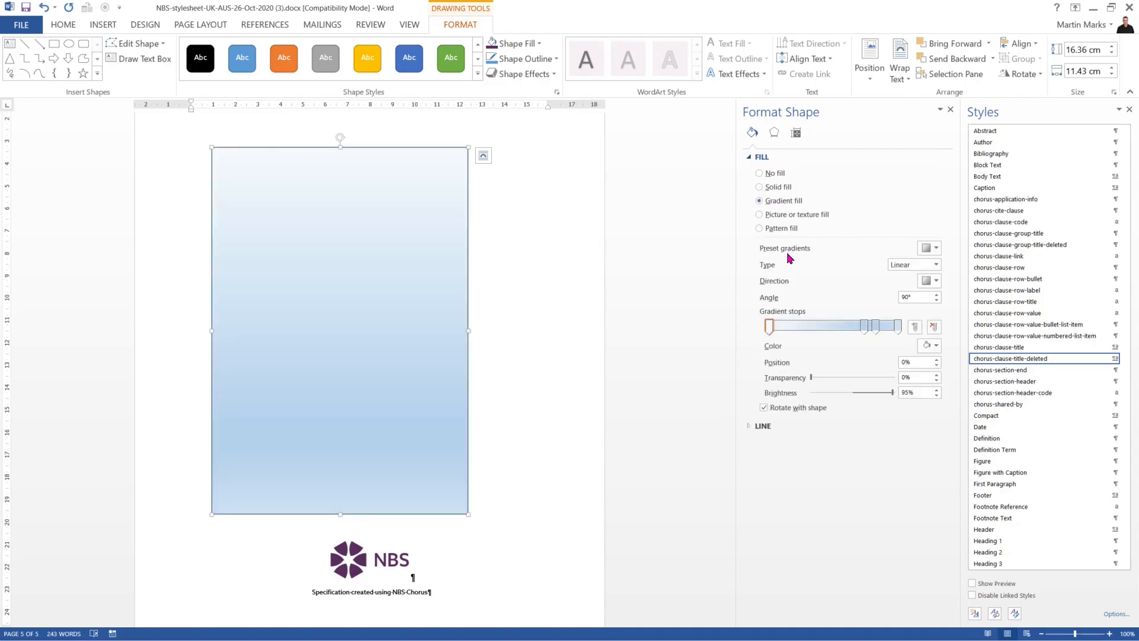
{"action": "left_click", "coordinate": [865, 328]}
{"action": "left_click", "coordinate": [935, 328]}
{"action": "left_click", "coordinate": [936, 330]}
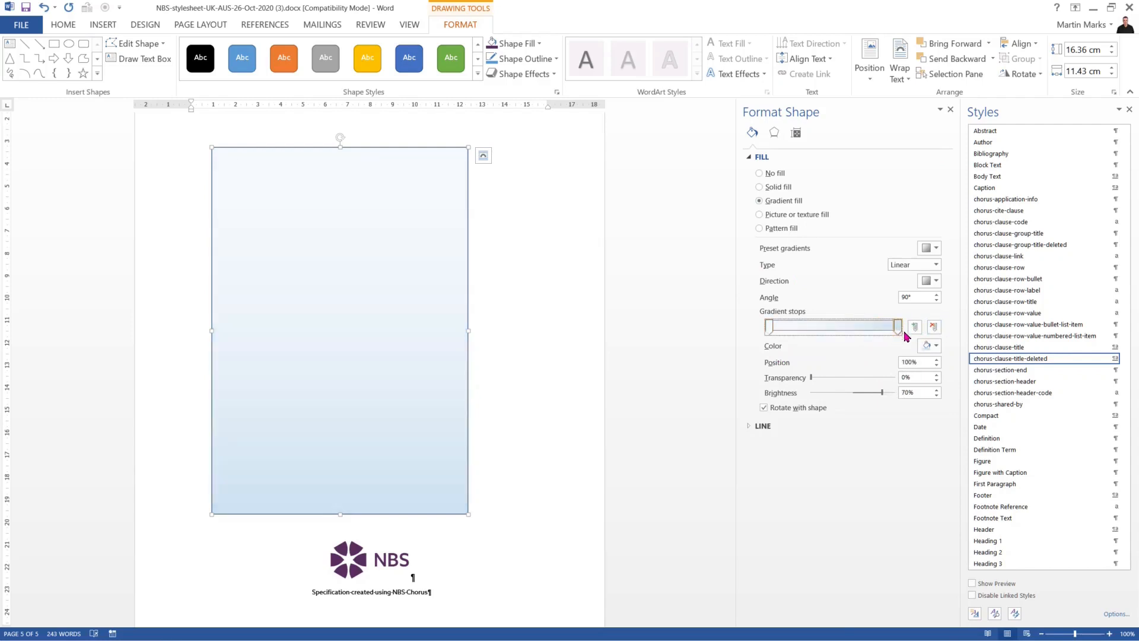
Colour the rectangle's first gradient stop with the recently used dark purple and set the linear gradient direction to 0°.
{"action": "left_click", "coordinate": [770, 327]}
{"action": "left_click", "coordinate": [932, 346]}
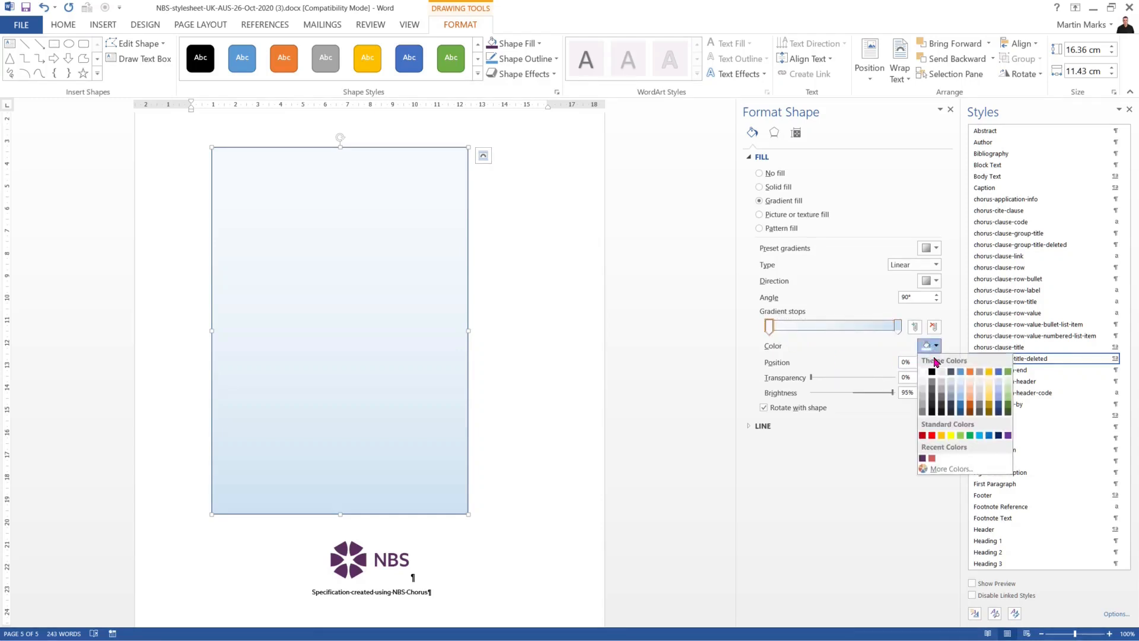
{"action": "left_click", "coordinate": [923, 459]}
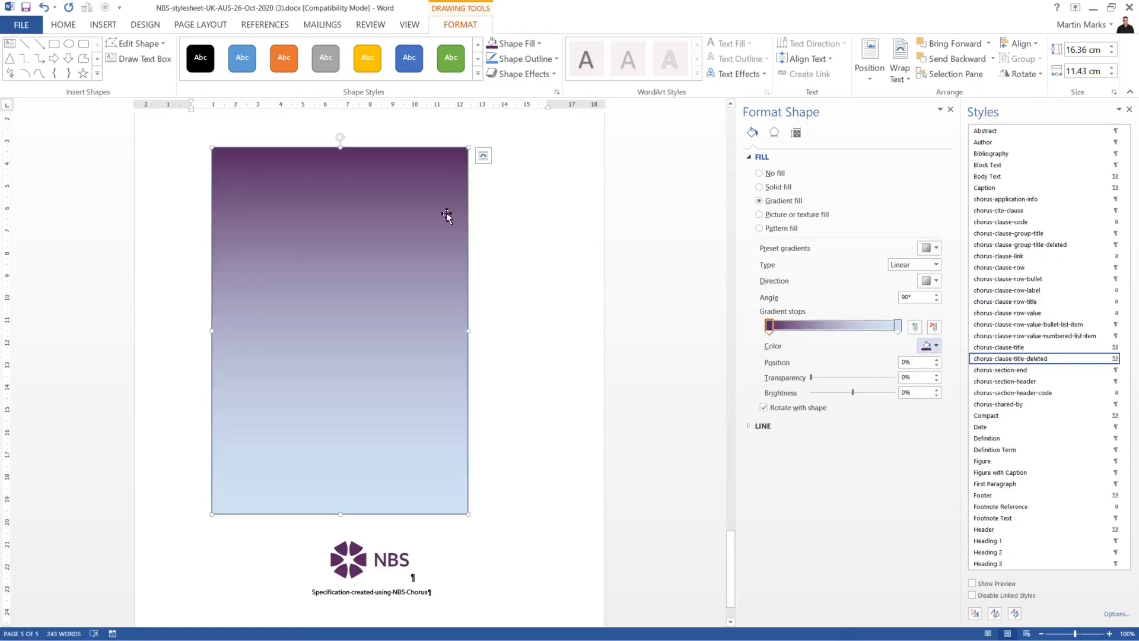
{"action": "left_click", "coordinate": [934, 283]}
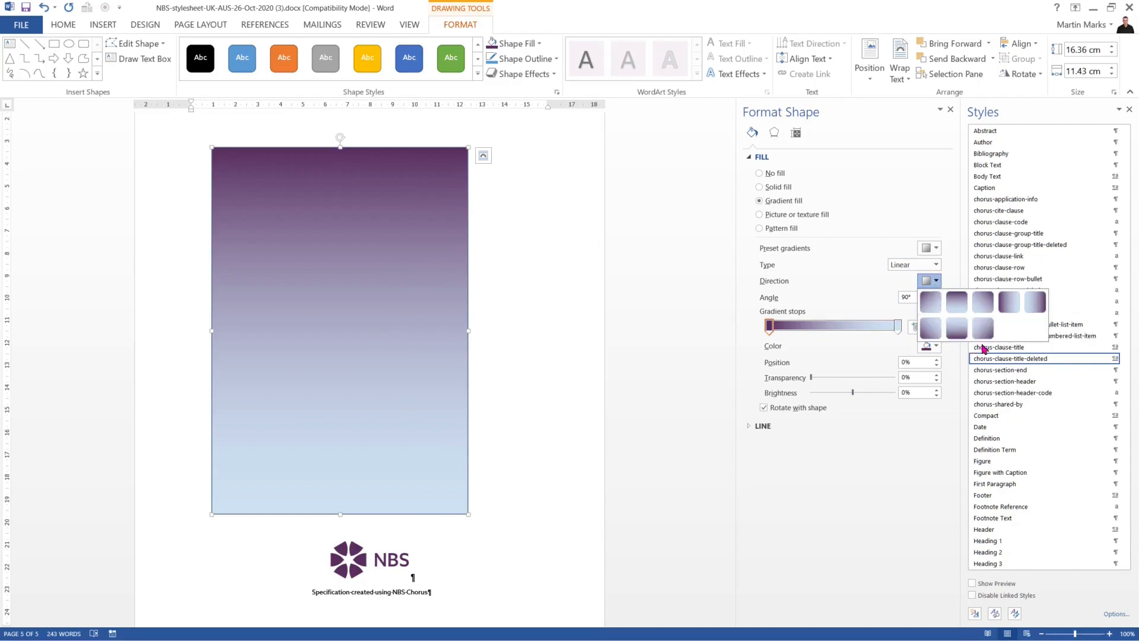
{"action": "left_click", "coordinate": [1009, 306]}
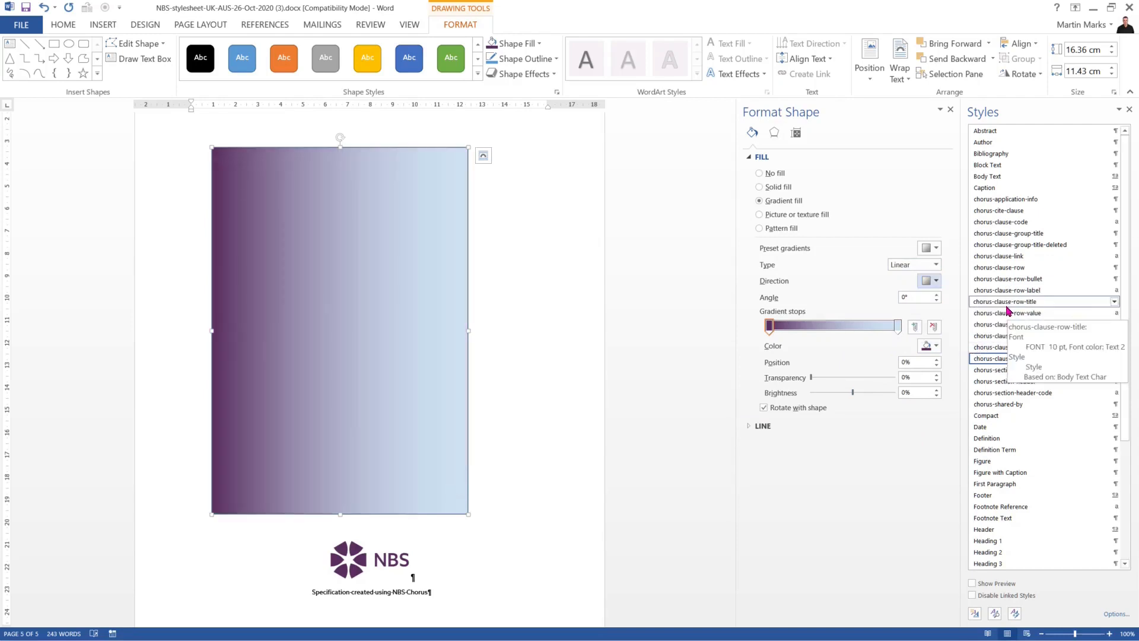
Add a gradient stop at 50% in the recently used dark purple with 30% transparency.
{"action": "left_click", "coordinate": [769, 330]}
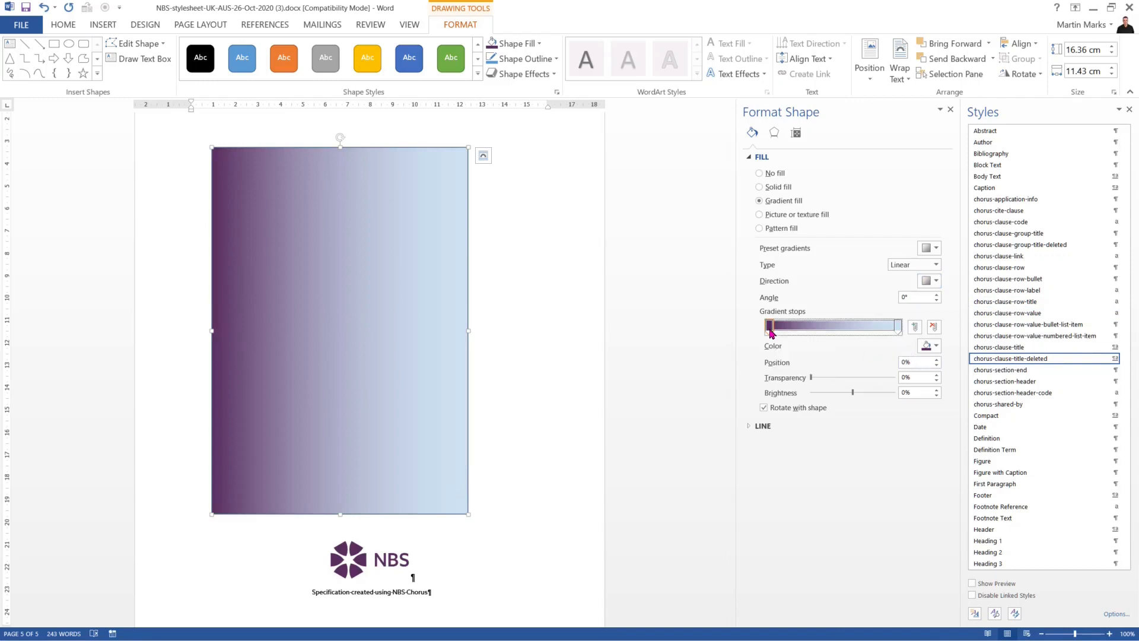
{"action": "left_click", "coordinate": [915, 328]}
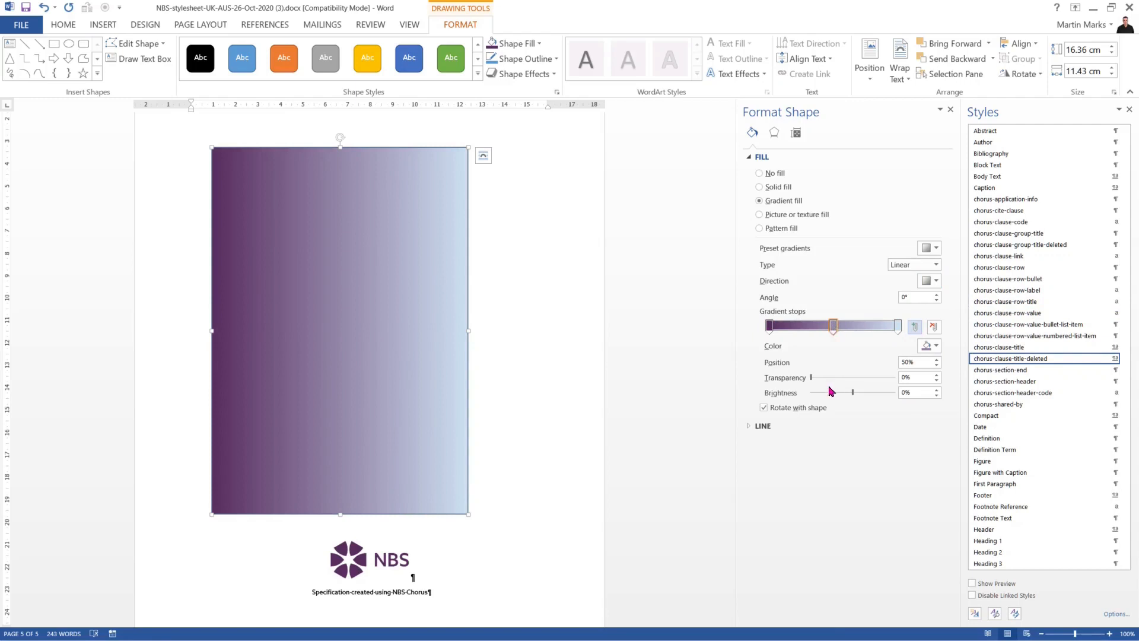
{"action": "left_click", "coordinate": [935, 350]}
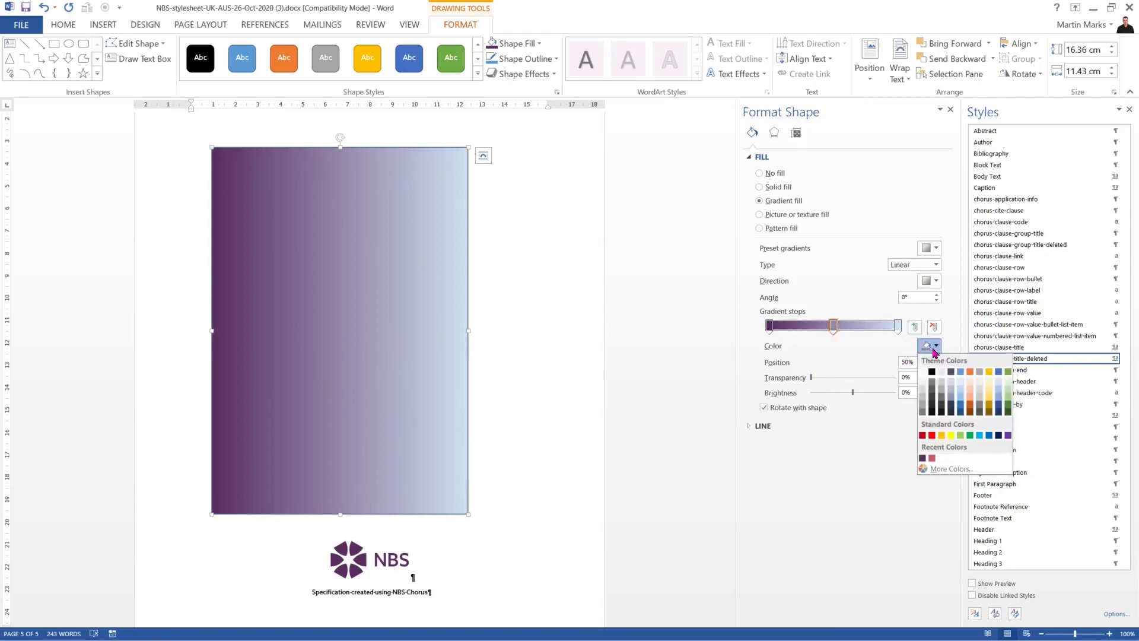
{"action": "left_click", "coordinate": [923, 460]}
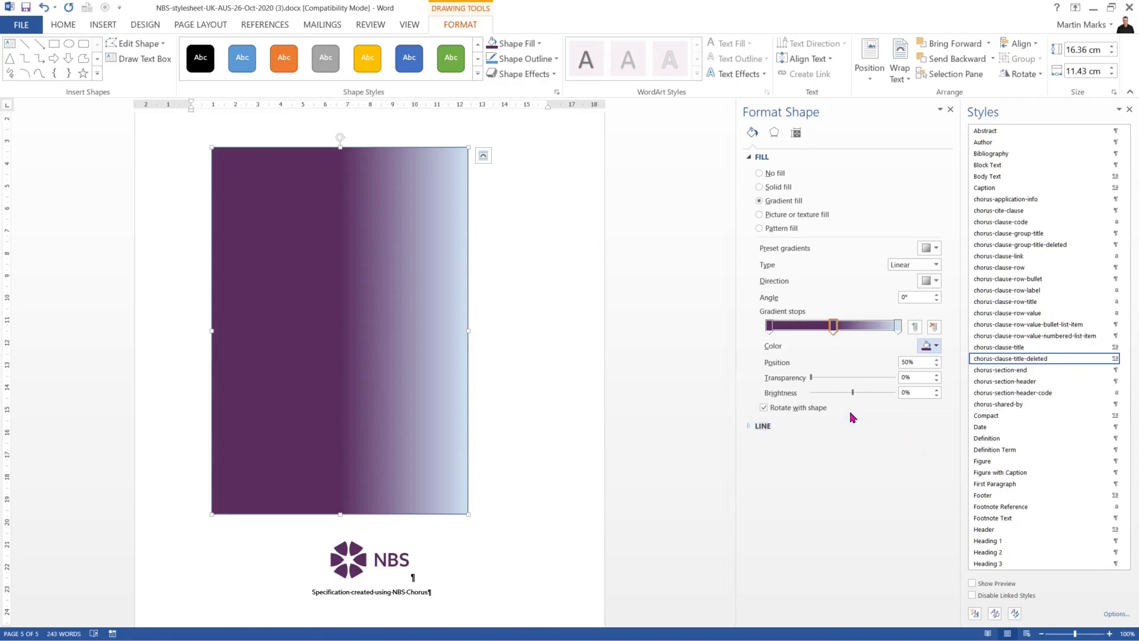
{"action": "left_click_drag", "start_coordinate": [813, 378], "coordinate": [837, 380]}
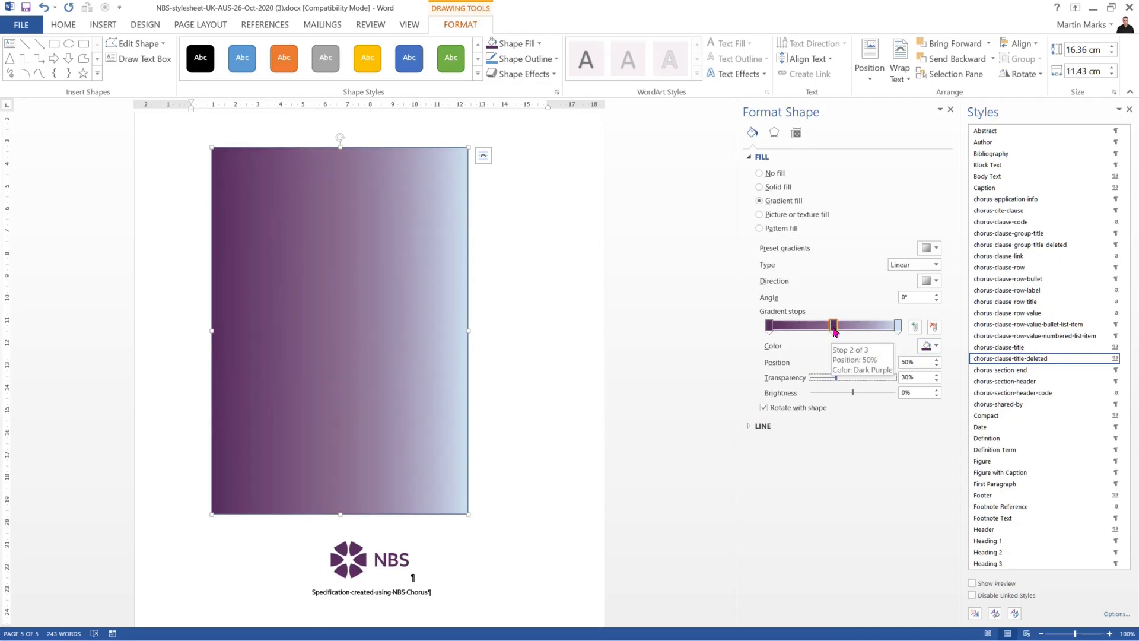
Add another gradient stop at 75% in the same dark purple with 49% transparency.
{"action": "left_click", "coordinate": [915, 327]}
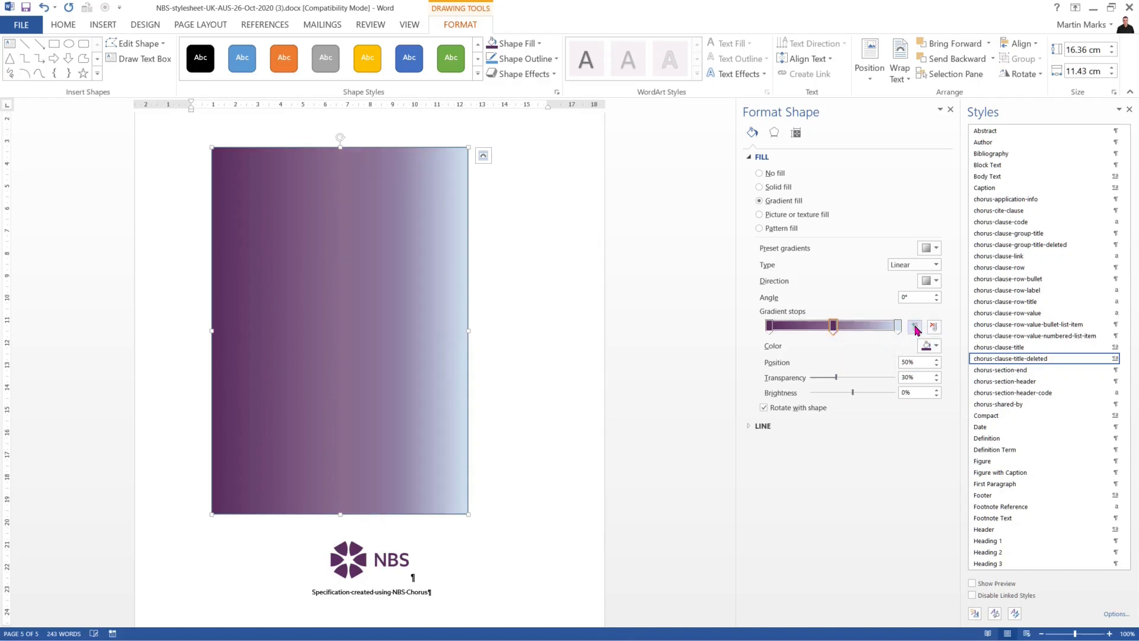
{"action": "left_click", "coordinate": [936, 350]}
{"action": "left_click", "coordinate": [924, 461]}
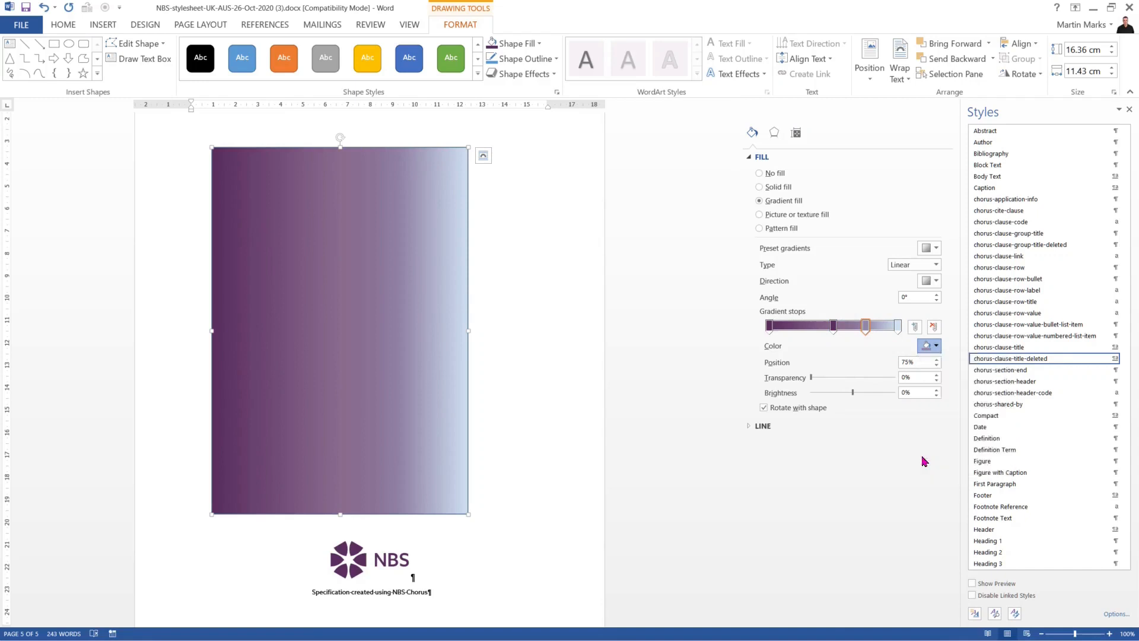
{"action": "left_click_drag", "start_coordinate": [813, 381], "coordinate": [854, 381]}
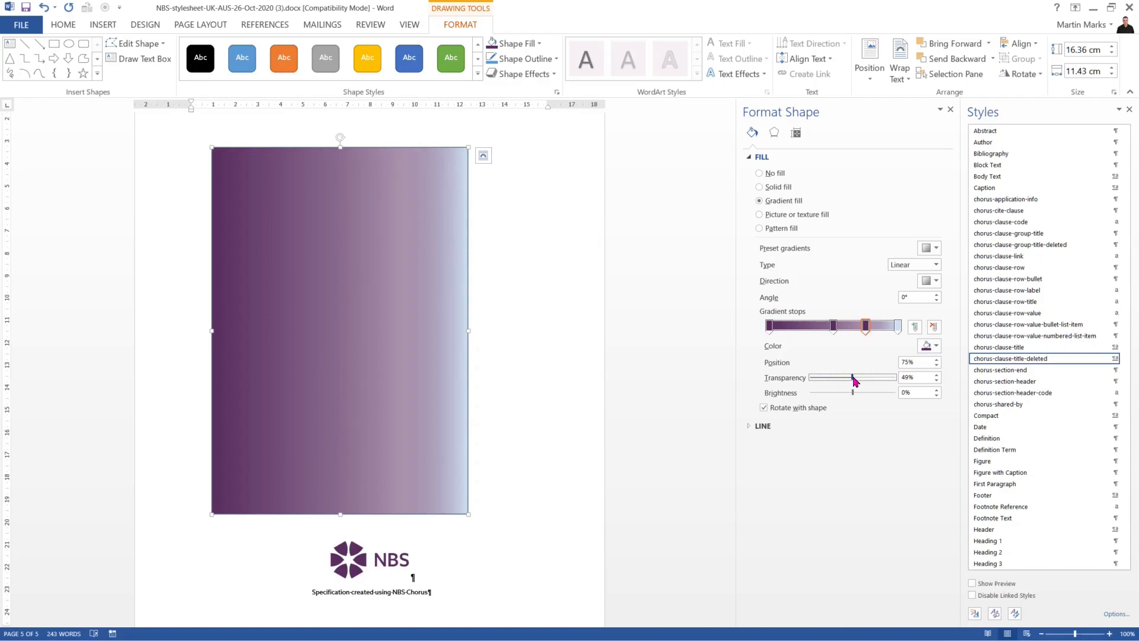
Recolour the last gradient stop at 100% to the recently used dark purple with 75% transparency.
{"action": "left_click", "coordinate": [897, 328]}
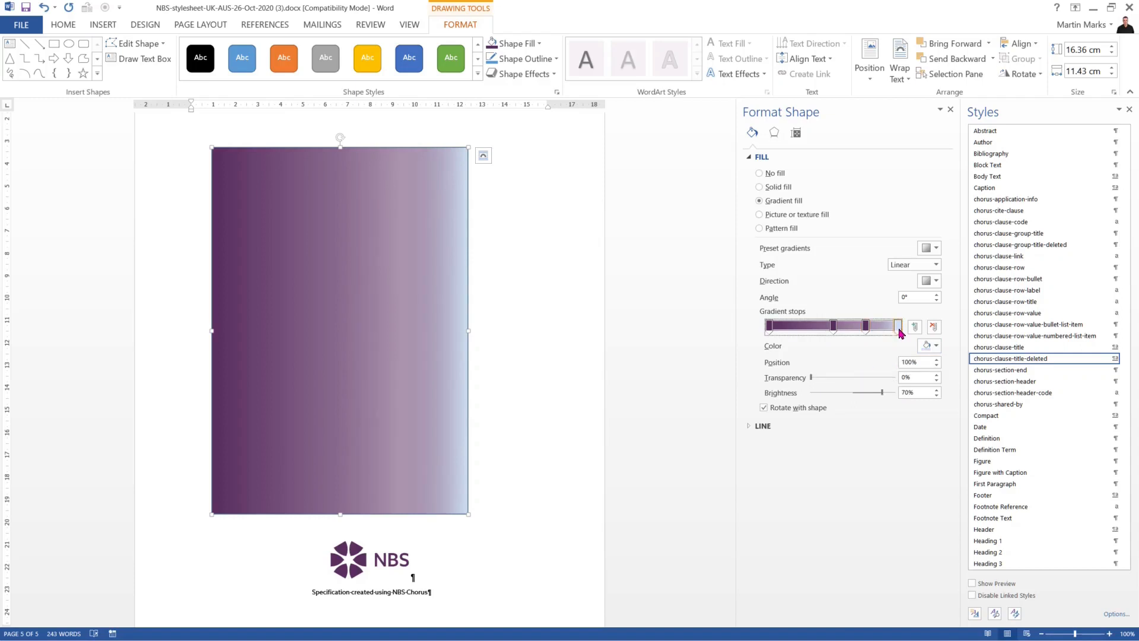
{"action": "left_click", "coordinate": [935, 346]}
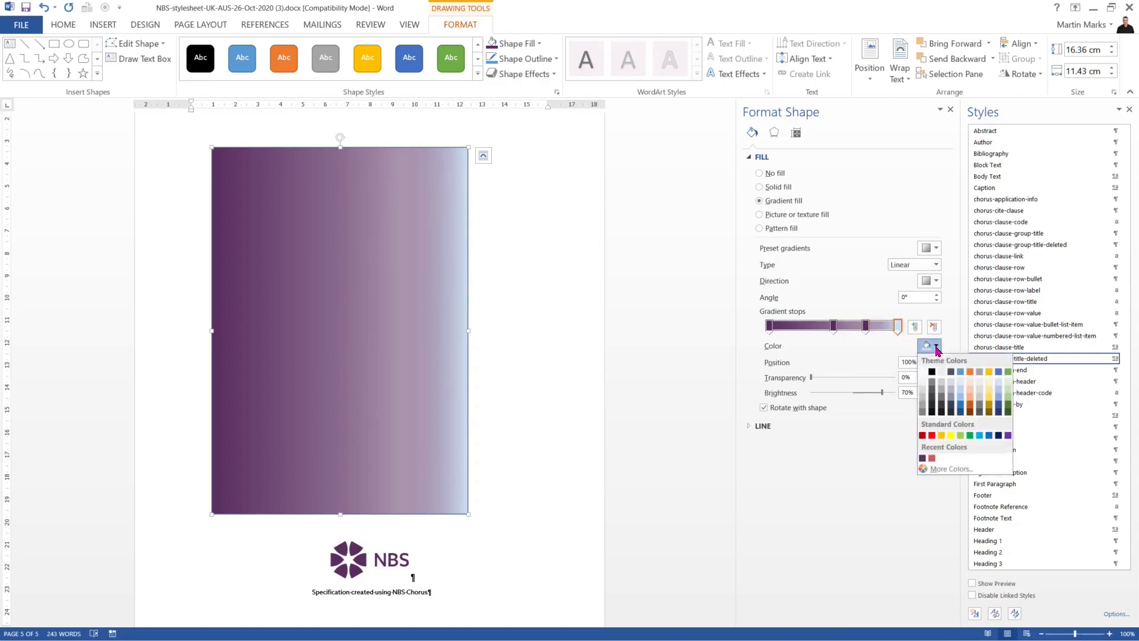
{"action": "left_click", "coordinate": [922, 459]}
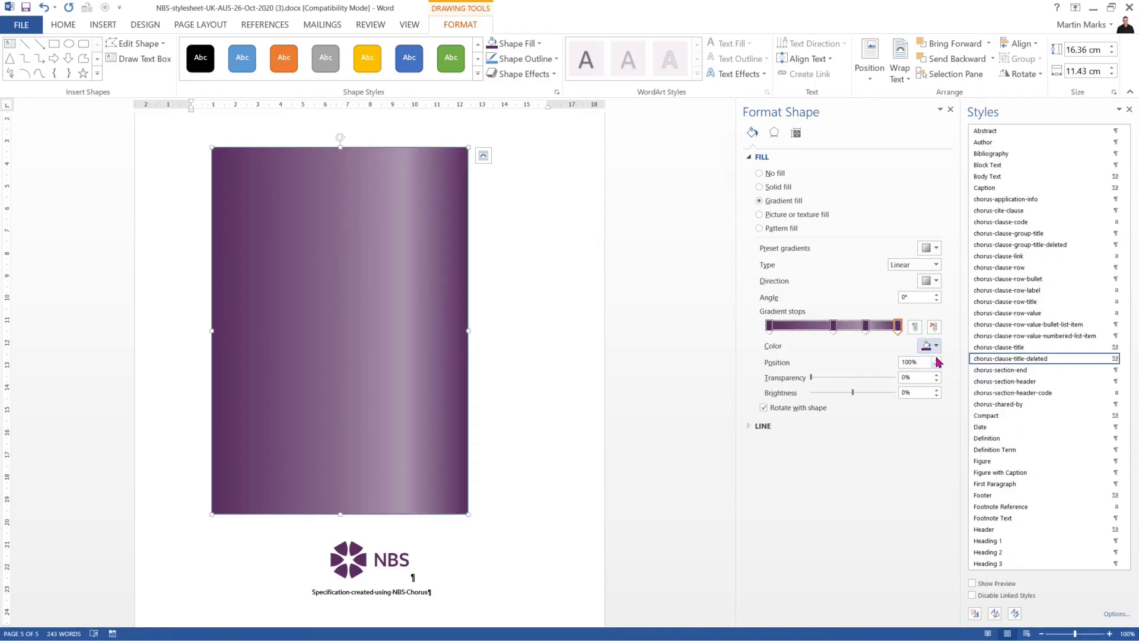
{"action": "left_click_drag", "start_coordinate": [812, 380], "coordinate": [873, 382]}
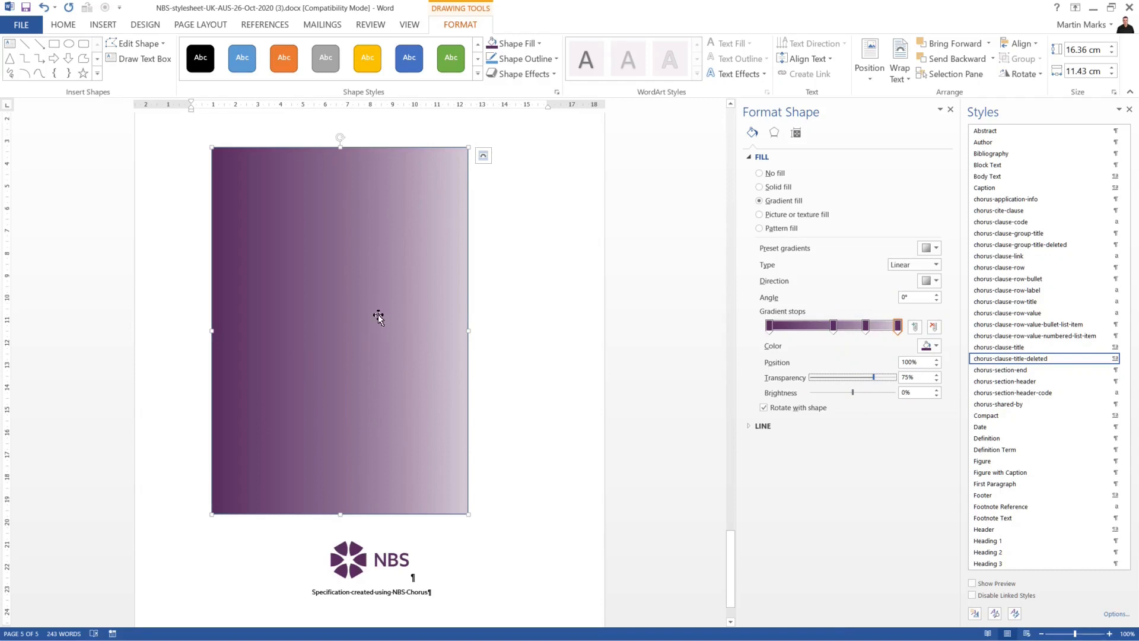
Enlarge the rectangle to about 21.27 cm wide and 29.91 cm high to cover the whole back page, and set its outline to No line.
{"action": "scroll", "coordinate": [369, 315], "scroll_direction": "up", "scroll_amount": 1}
{"action": "scroll", "coordinate": [369, 315], "scroll_direction": "up", "scroll_amount": 3}
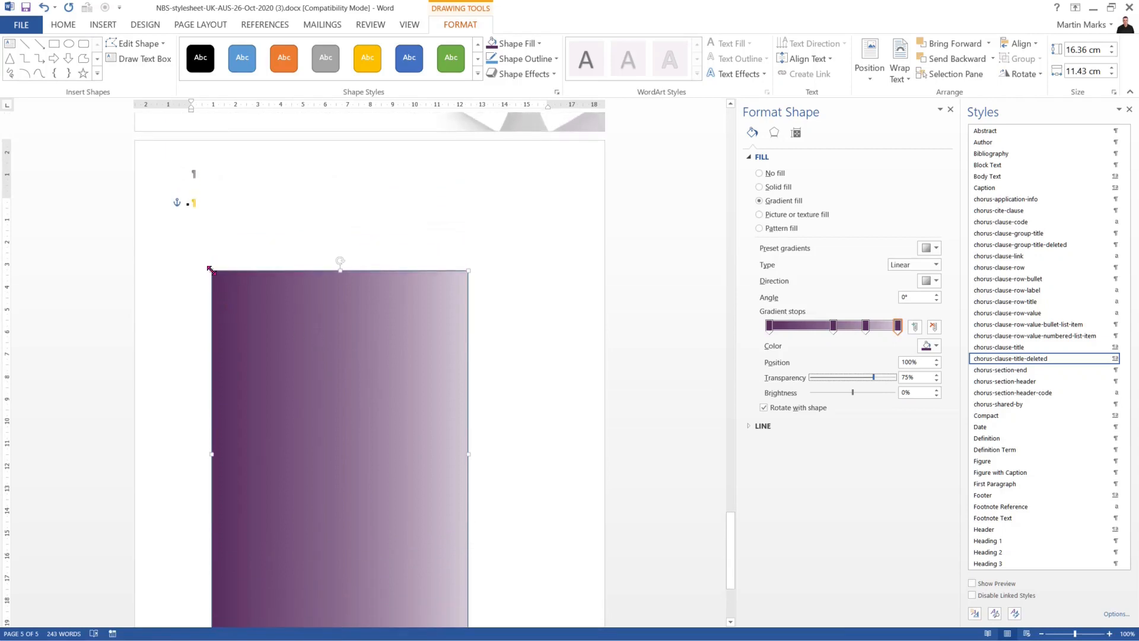
{"action": "left_click_drag", "start_coordinate": [211, 271], "coordinate": [133, 139]}
{"action": "scroll", "coordinate": [574, 313], "scroll_direction": "down", "scroll_amount": 2}
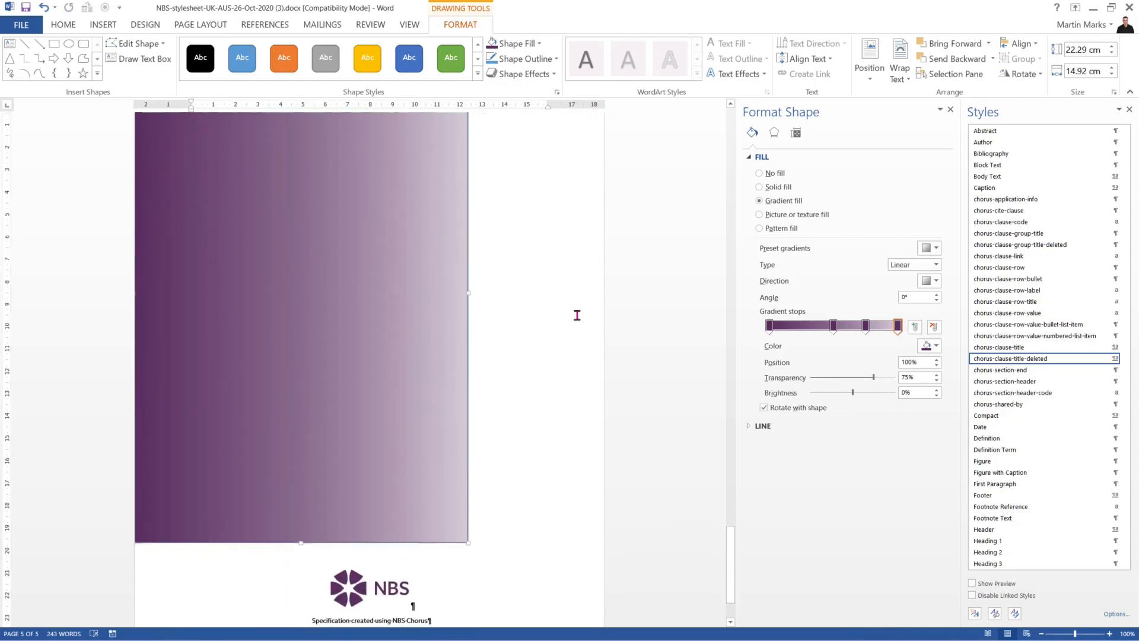
{"action": "left_click", "coordinate": [752, 426]}
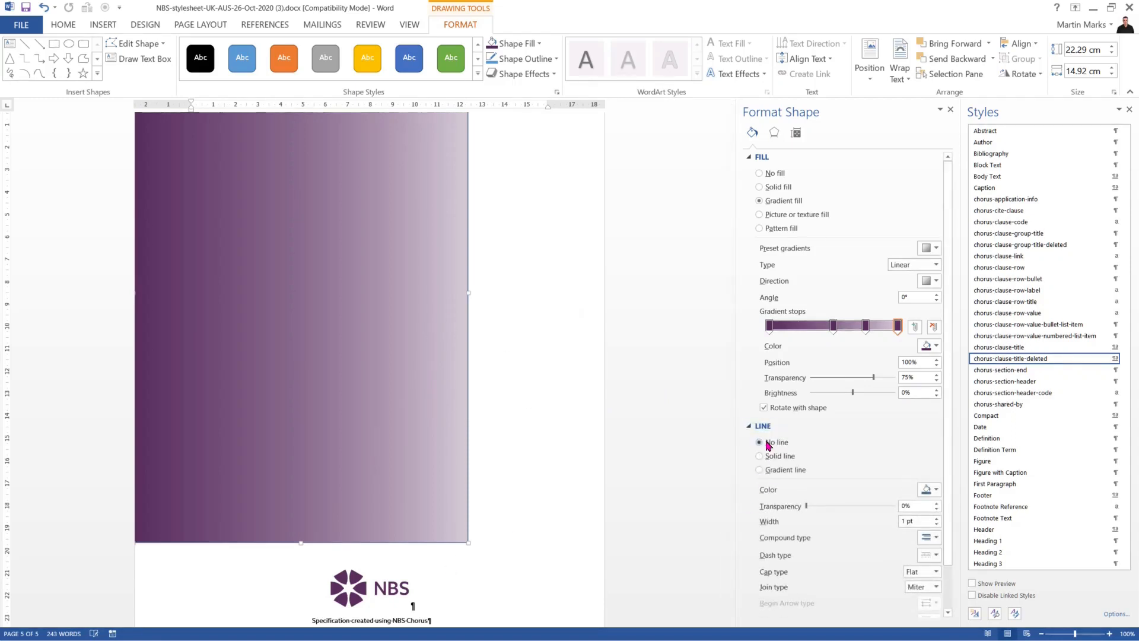
{"action": "left_click", "coordinate": [766, 443]}
{"action": "scroll", "coordinate": [485, 498], "scroll_direction": "down", "scroll_amount": 3}
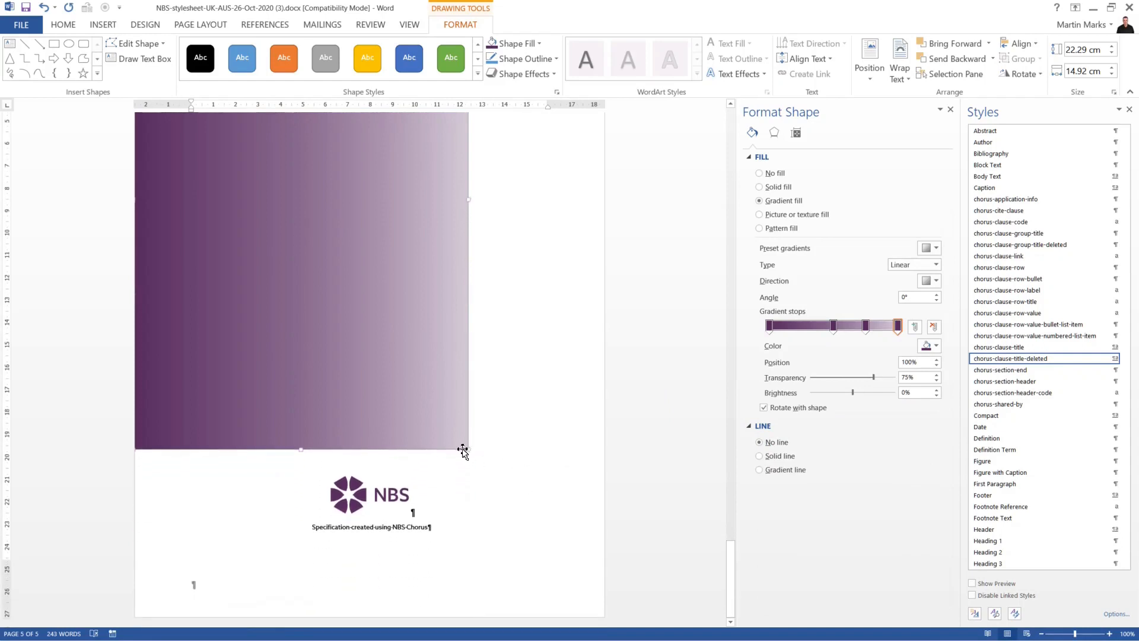
{"action": "left_click_drag", "start_coordinate": [469, 449], "coordinate": [611, 621]}
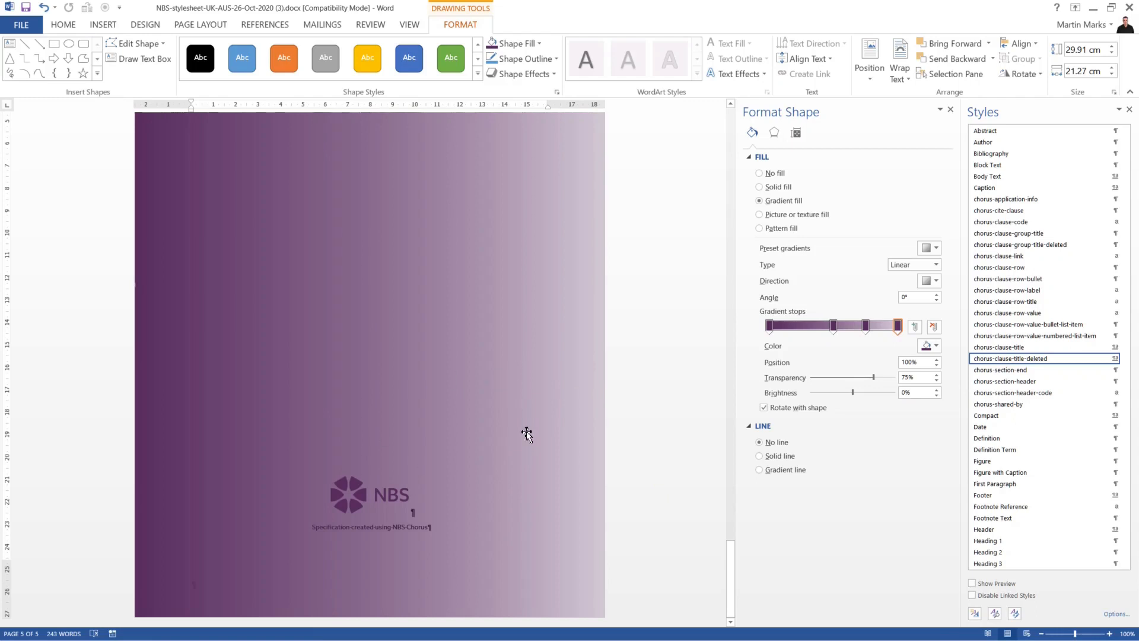
Change the full-page rectangle's text wrapping so that it sits behind the NBS logo and text.
{"action": "right_click", "coordinate": [521, 404]}
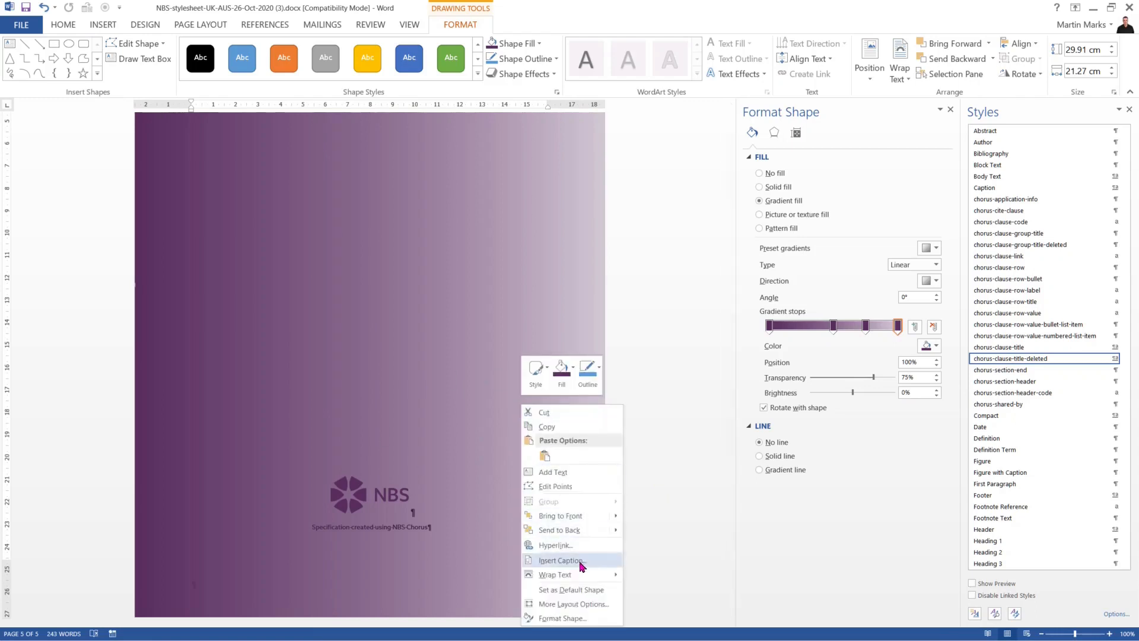
{"action": "mouse_move", "coordinate": [593, 574]}
{"action": "left_click", "coordinate": [677, 528]}
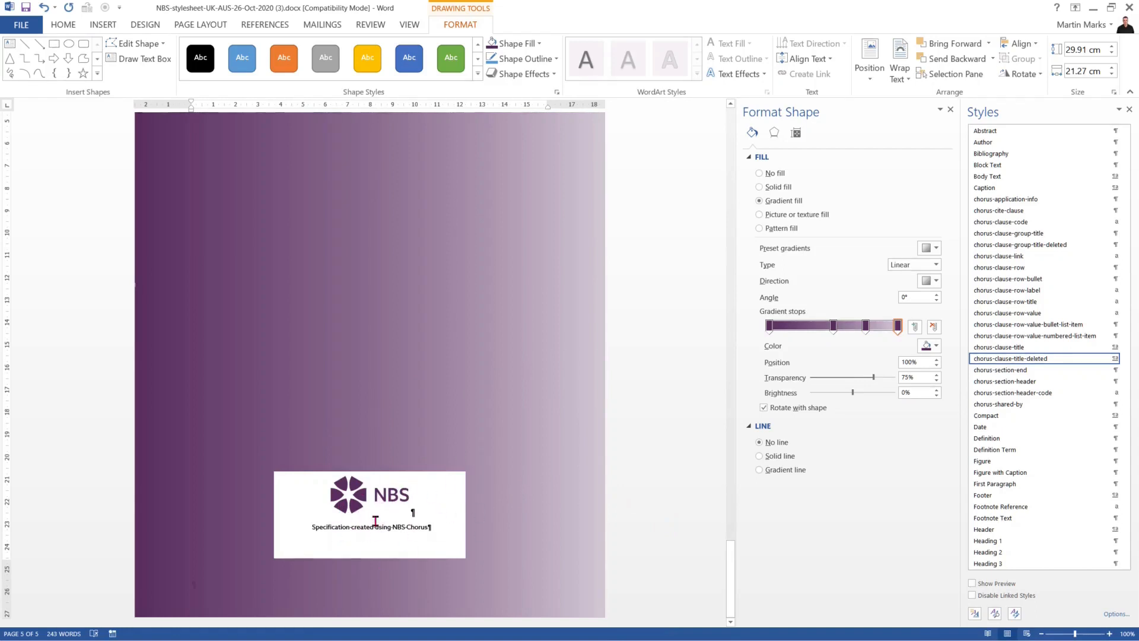
Set the text box holding the NBS logo and credit line to No fill and save the document.
{"action": "left_click", "coordinate": [439, 513]}
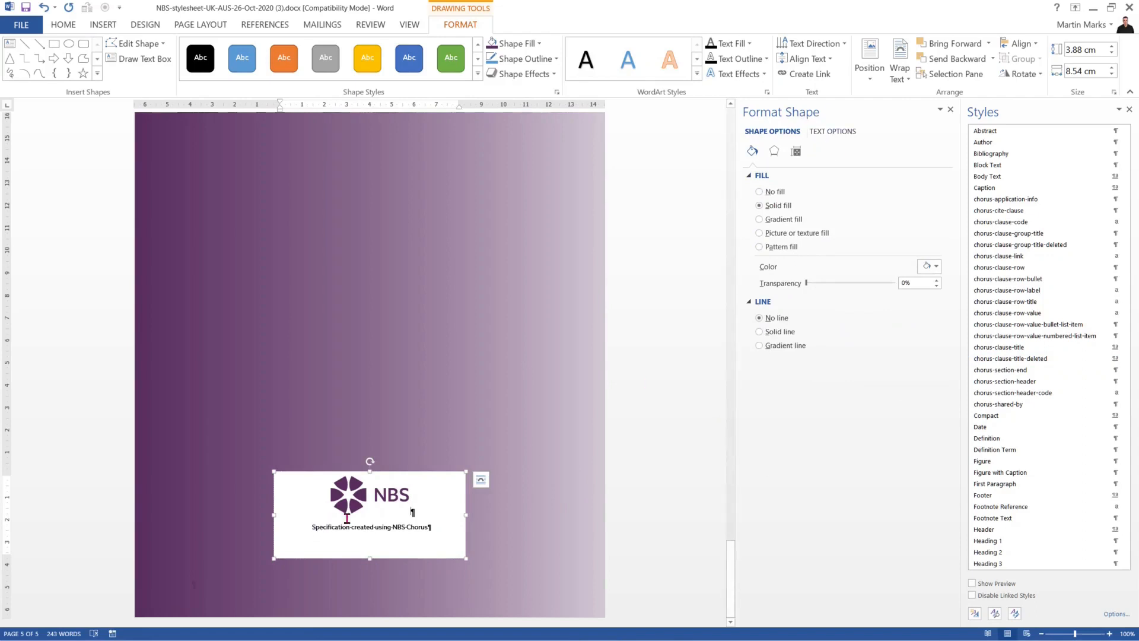
{"action": "left_click", "coordinate": [774, 195]}
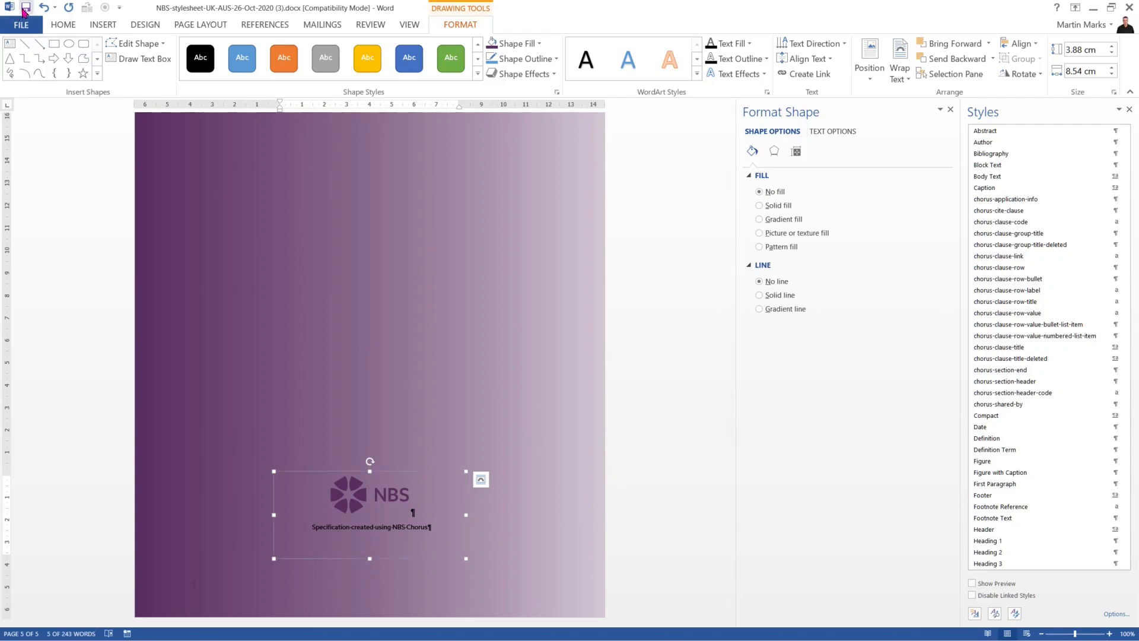
{"action": "left_click", "coordinate": [26, 8]}
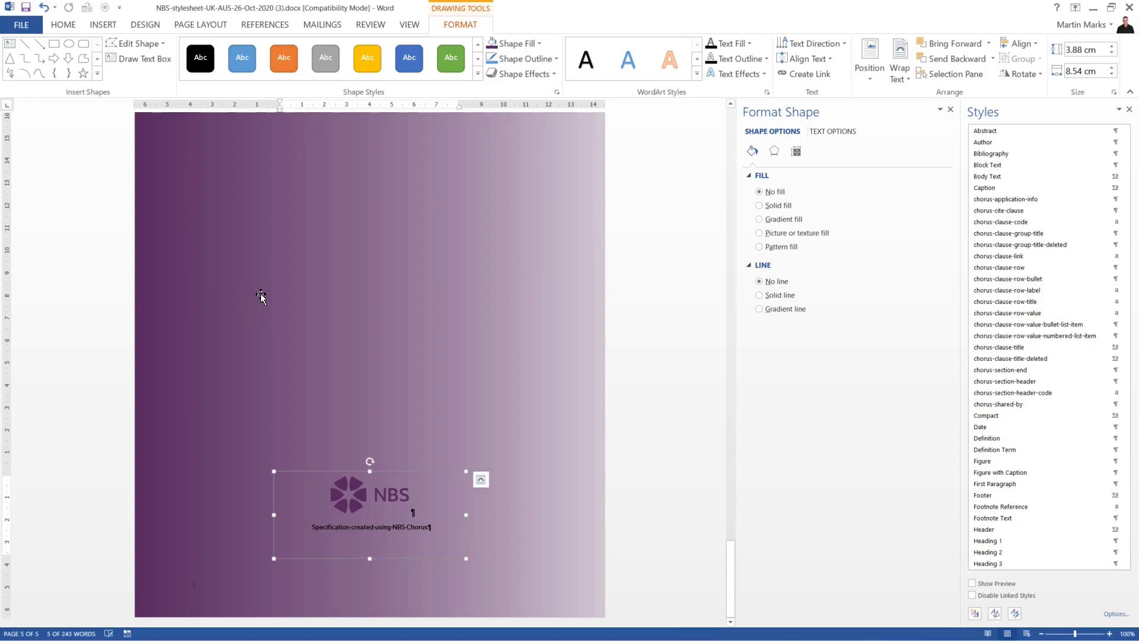
Switch to NBS Chorus in the browser and open the stylesheet management page in the organization settings.
{"action": "key", "text": "alt+Tab"}
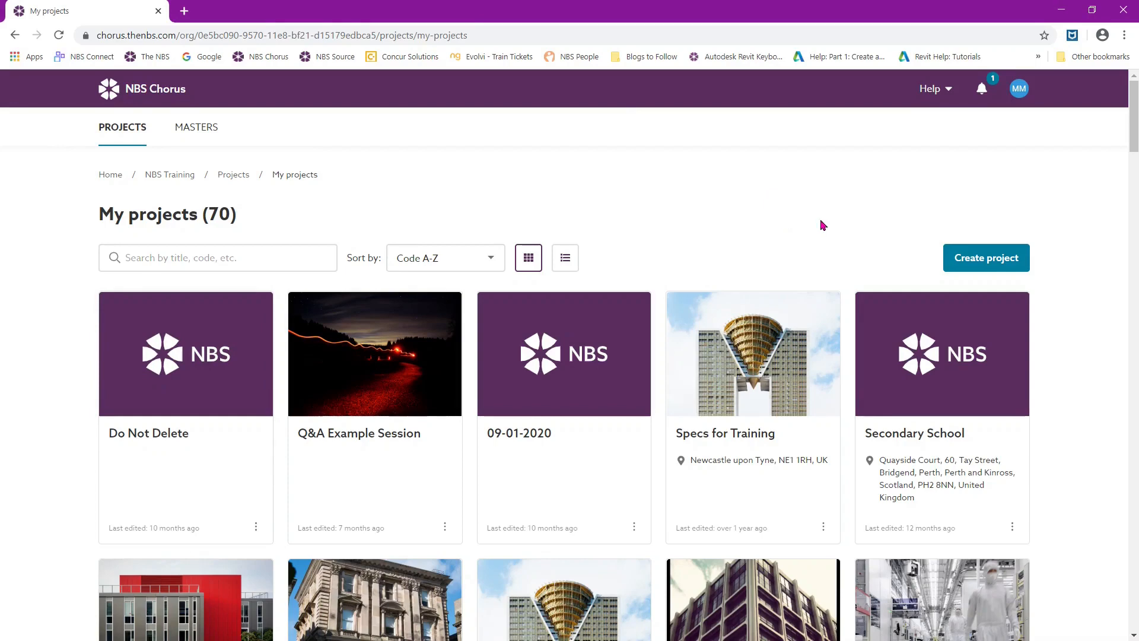
{"action": "left_click", "coordinate": [1022, 91]}
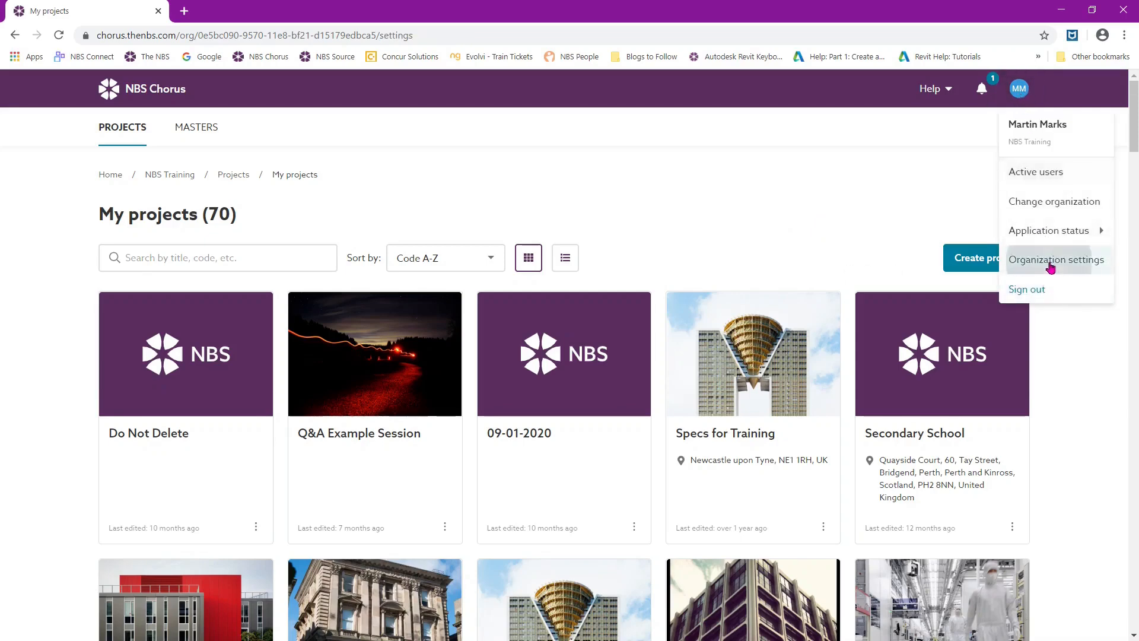
{"action": "left_click", "coordinate": [1051, 264]}
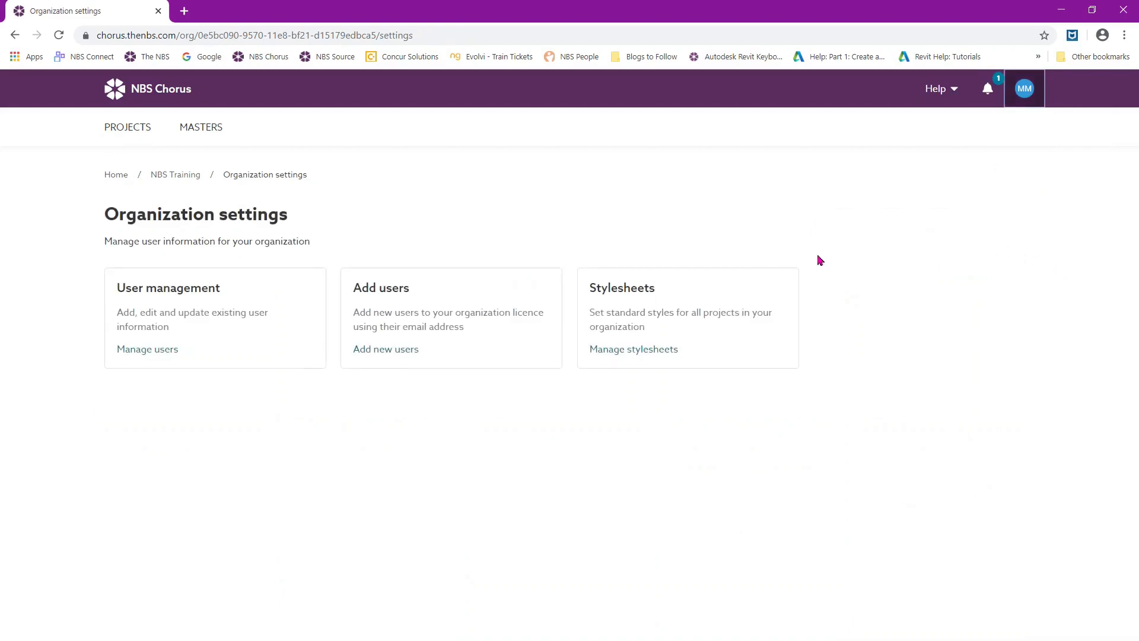
{"action": "left_click", "coordinate": [671, 320]}
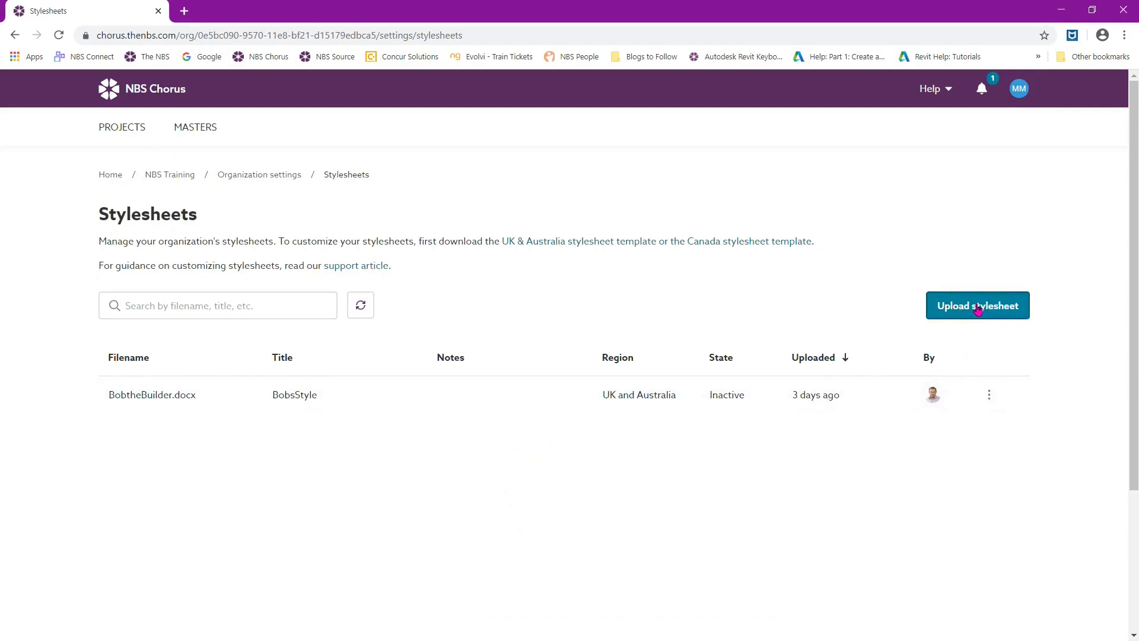
Start a new stylesheet upload for the UK and Australia region and choose the file NBS-stylesheet-UK-AUS-26-Oct-2020 (3).docx.
{"action": "left_click", "coordinate": [983, 308]}
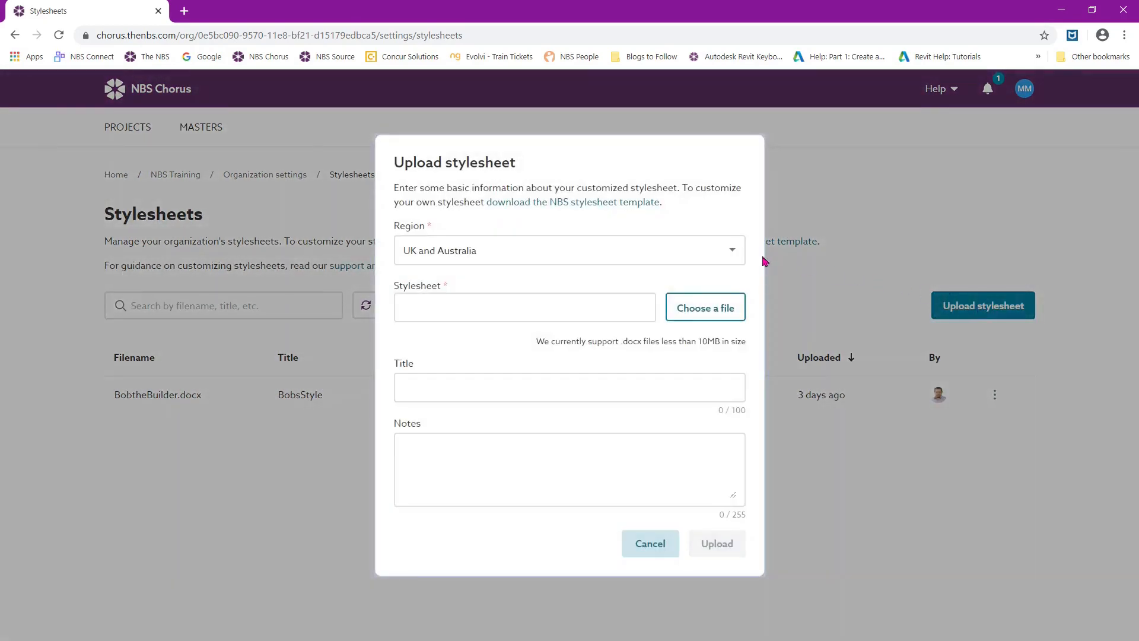
{"action": "left_click", "coordinate": [733, 252]}
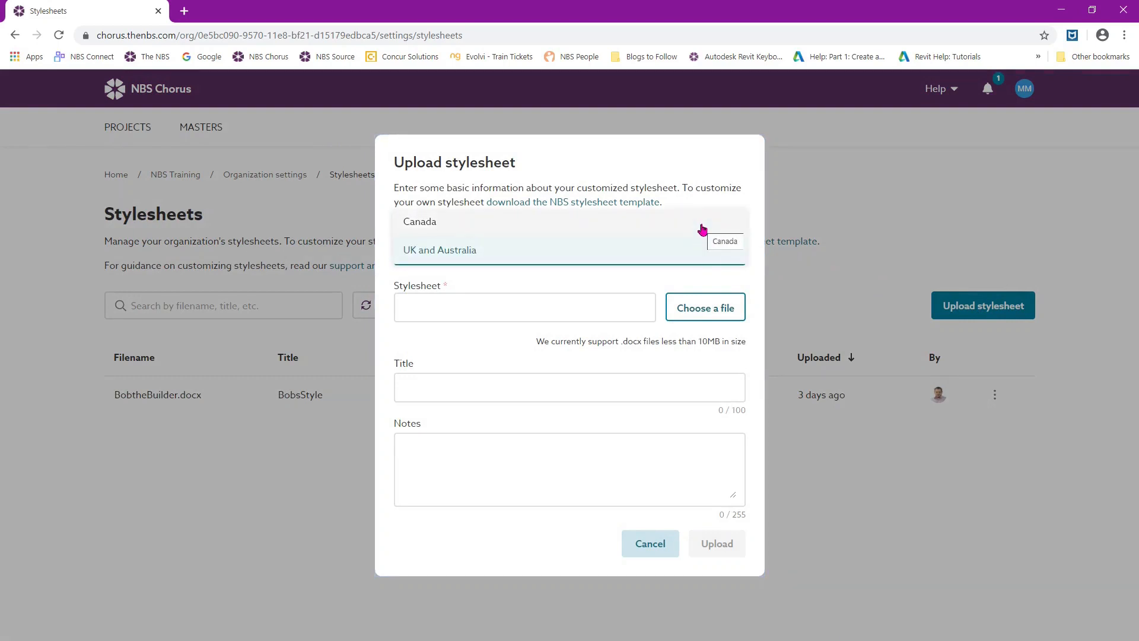
{"action": "left_click", "coordinate": [601, 256]}
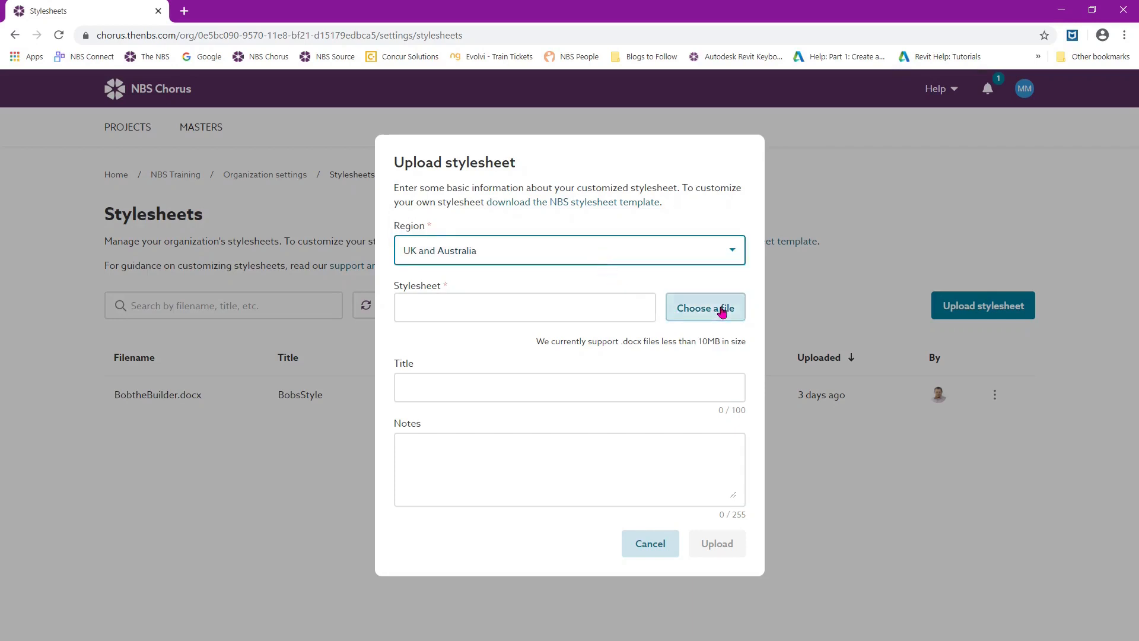
{"action": "left_click", "coordinate": [702, 314]}
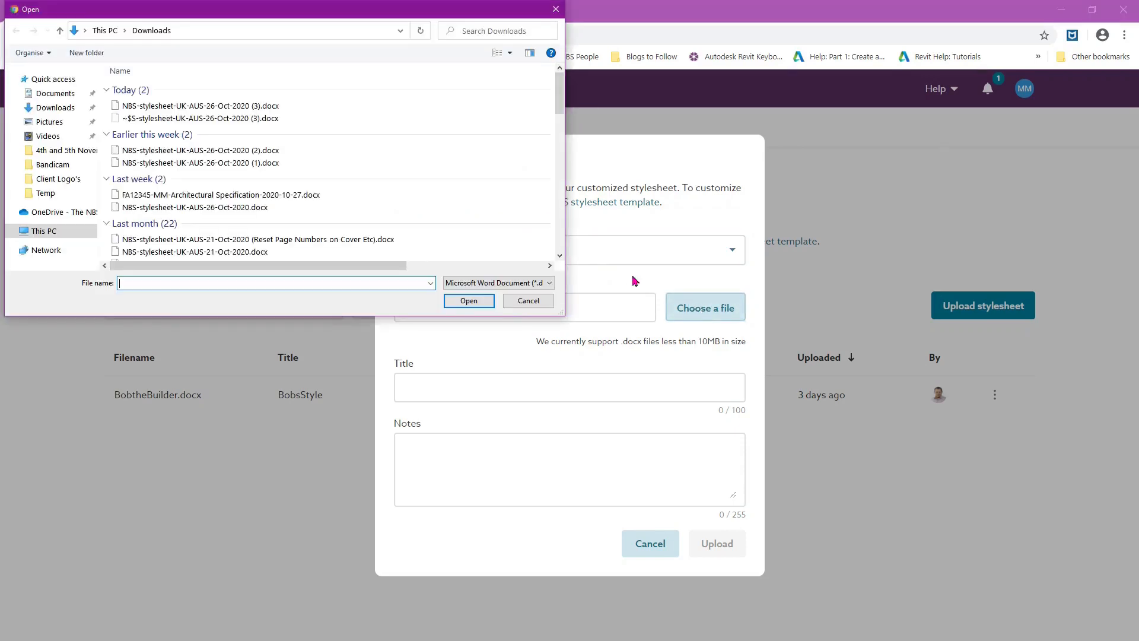
{"action": "left_click", "coordinate": [270, 111]}
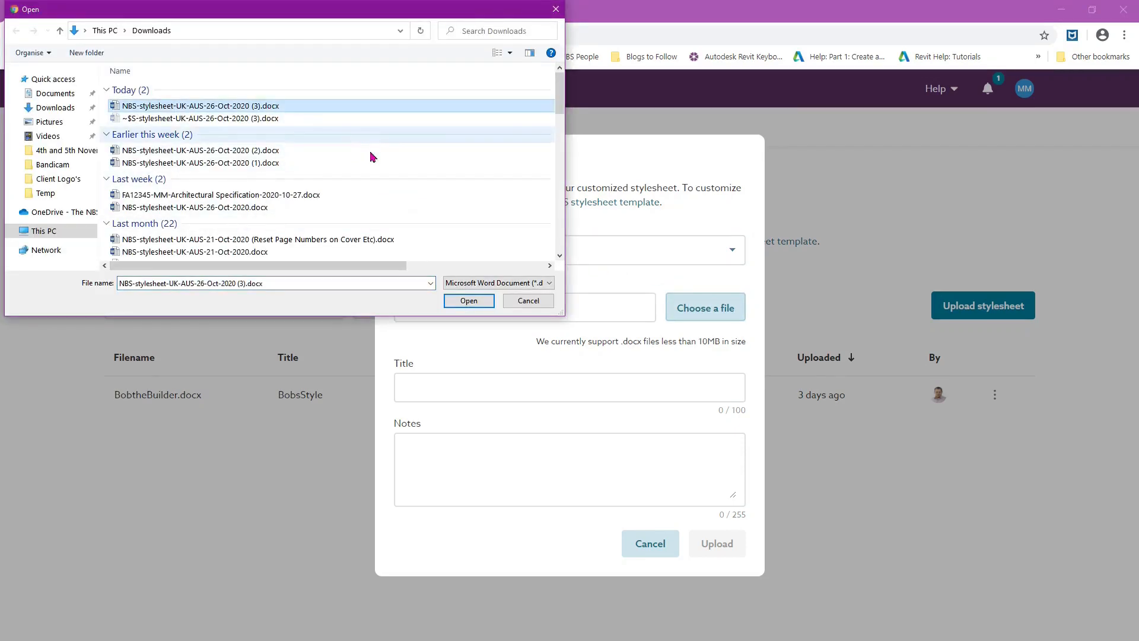
{"action": "left_click", "coordinate": [466, 302]}
Upload the stylesheet with the title NBS Stylesheets Webinar and the note Branded Stylesheet, and refresh the stylesheet list.
{"action": "left_click", "coordinate": [441, 392]}
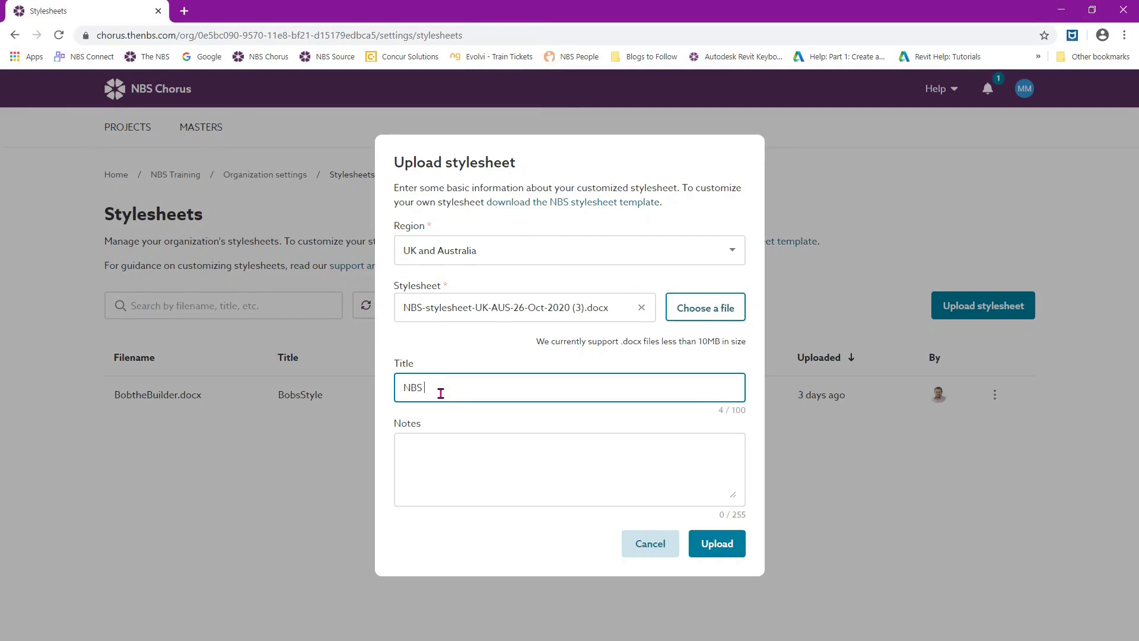
{"action": "type", "text": "NBS Stylesheets Webinar"}
{"action": "left_click", "coordinate": [443, 444]}
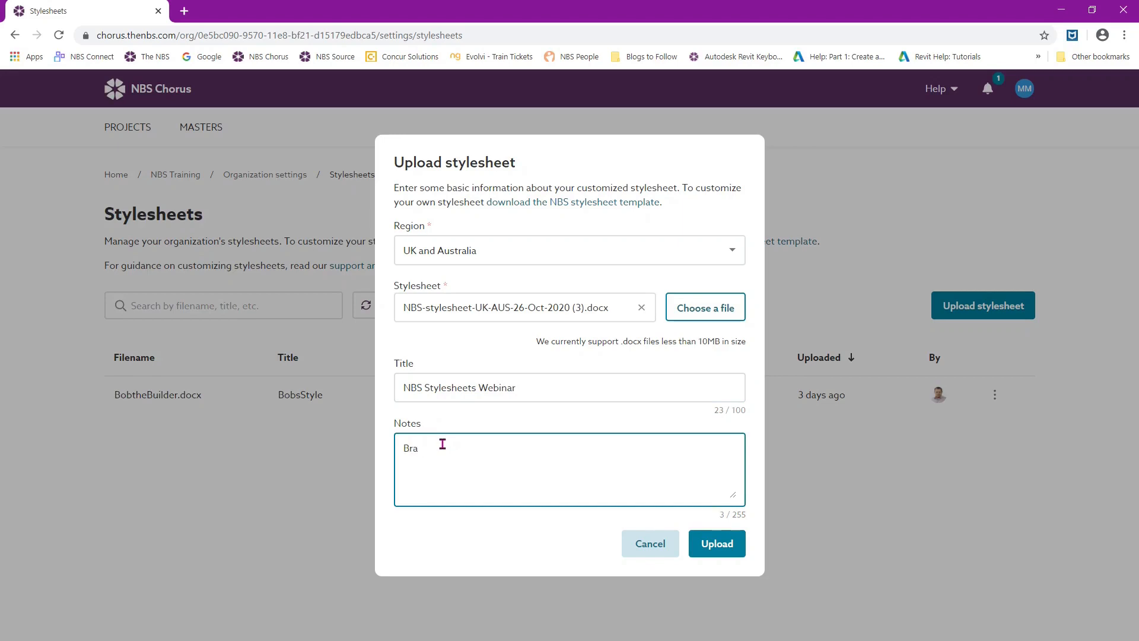
{"action": "type", "text": "d Stylesheet"}
{"action": "left_click", "coordinate": [722, 547]}
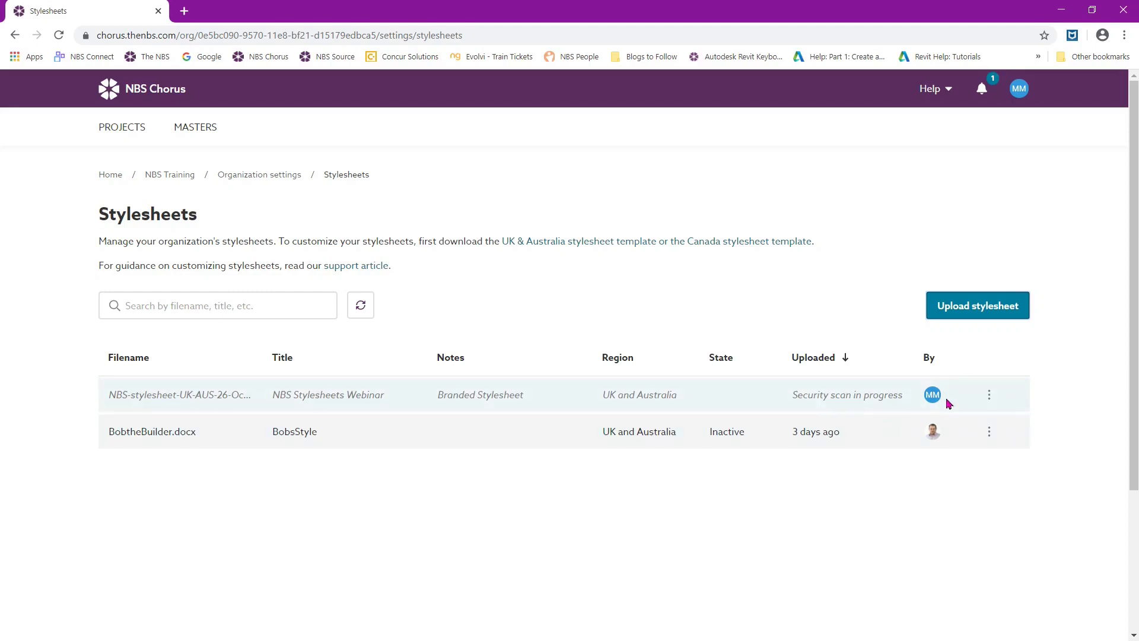
{"action": "mouse_move", "coordinate": [935, 398]}
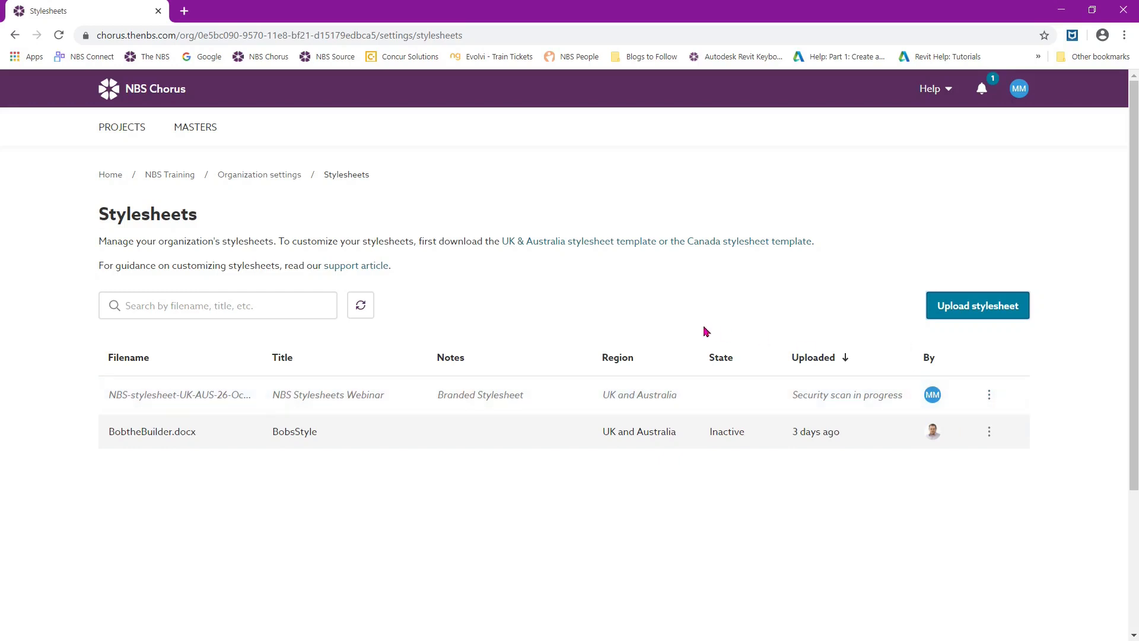
{"action": "left_click", "coordinate": [361, 308]}
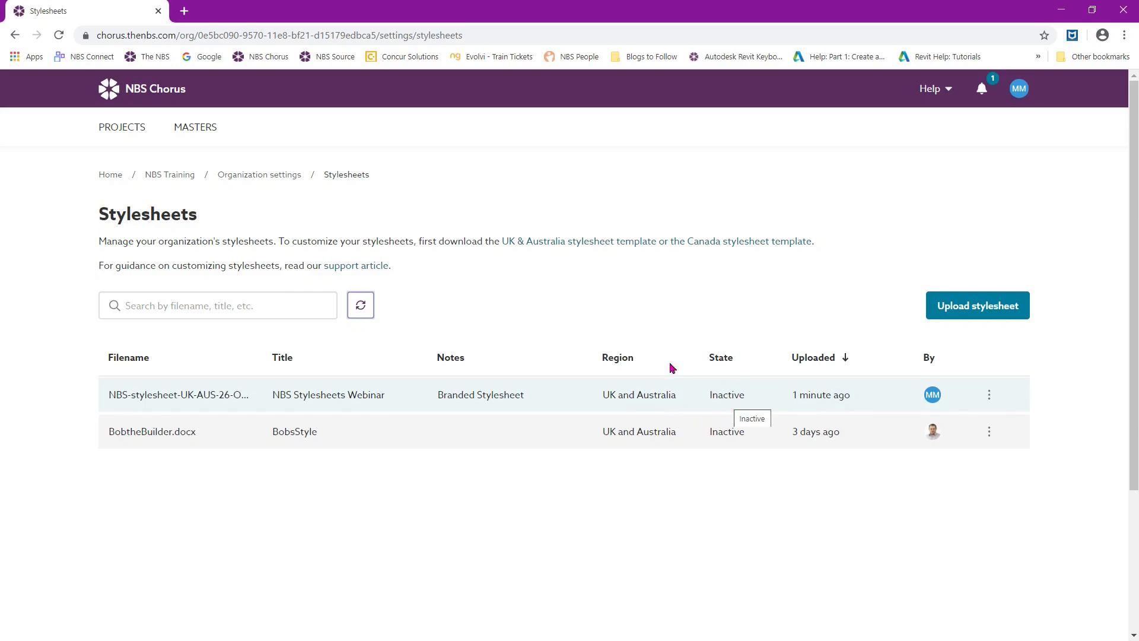
Open the Old Post Office - Newcastle project and start publishing its Architectural Specification.
{"action": "left_click", "coordinate": [124, 132]}
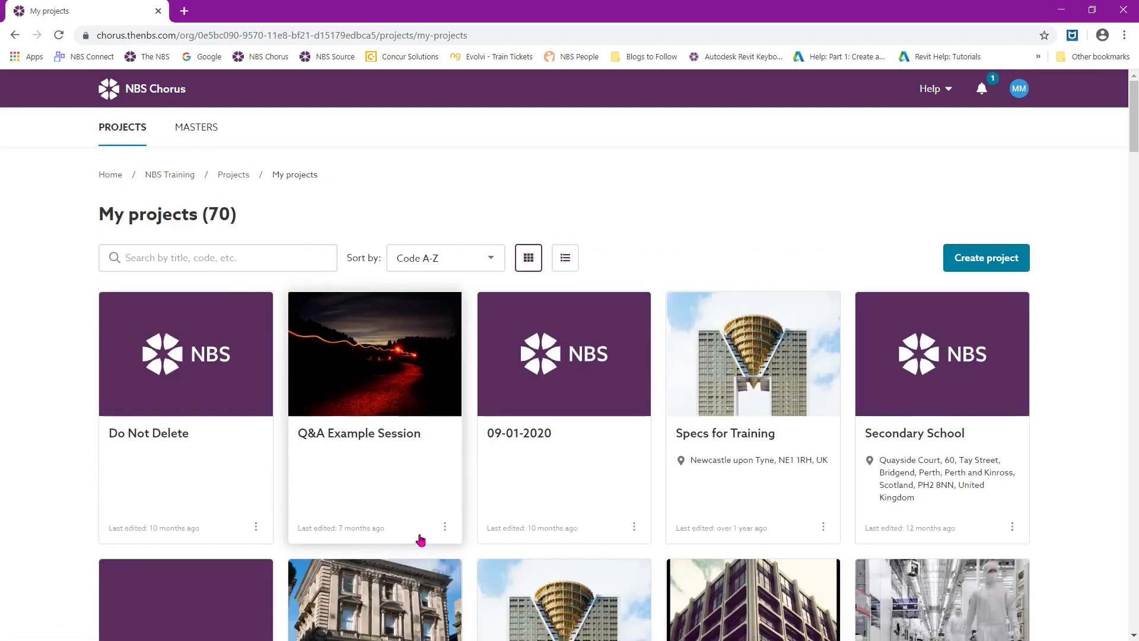
{"action": "scroll", "coordinate": [437, 541], "scroll_direction": "down", "scroll_amount": 1}
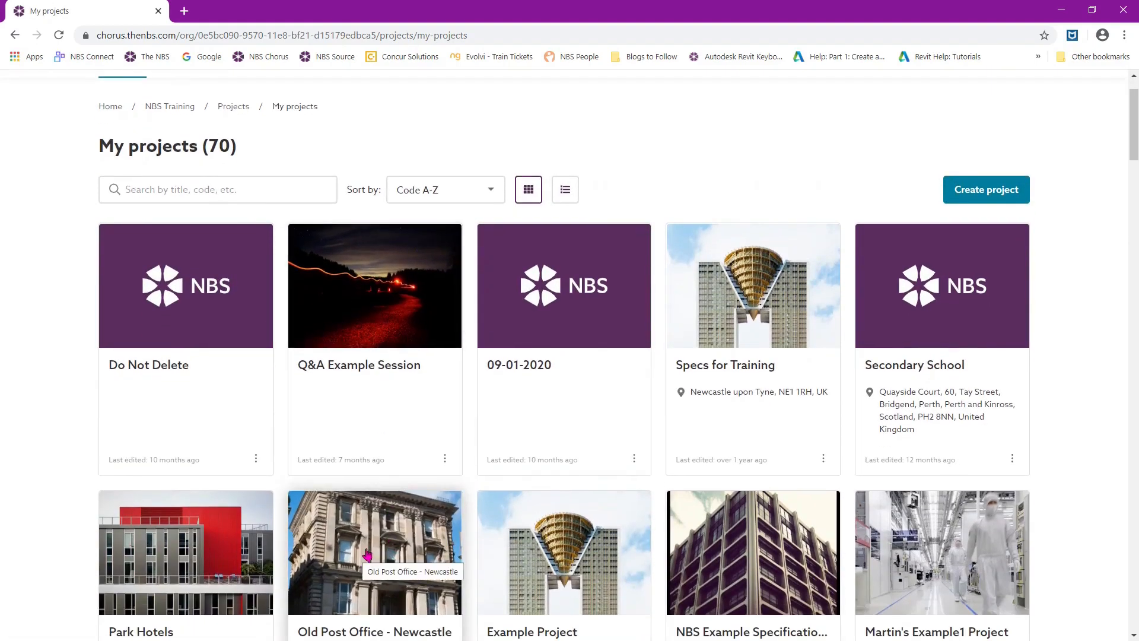
{"action": "left_click", "coordinate": [368, 555]}
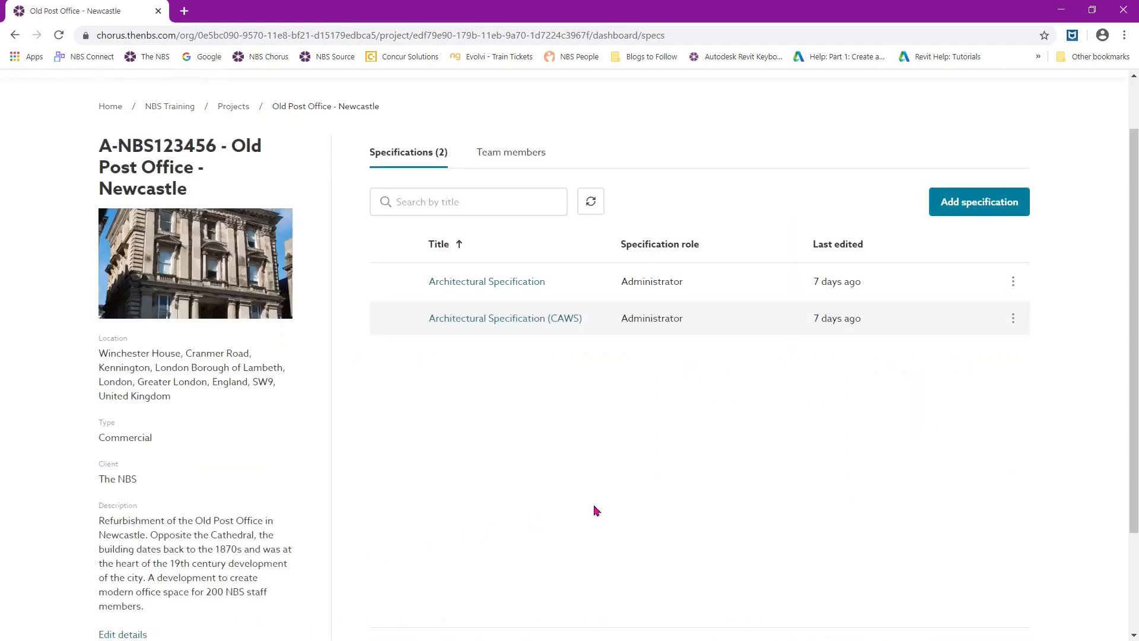
{"action": "left_click", "coordinate": [1014, 288]}
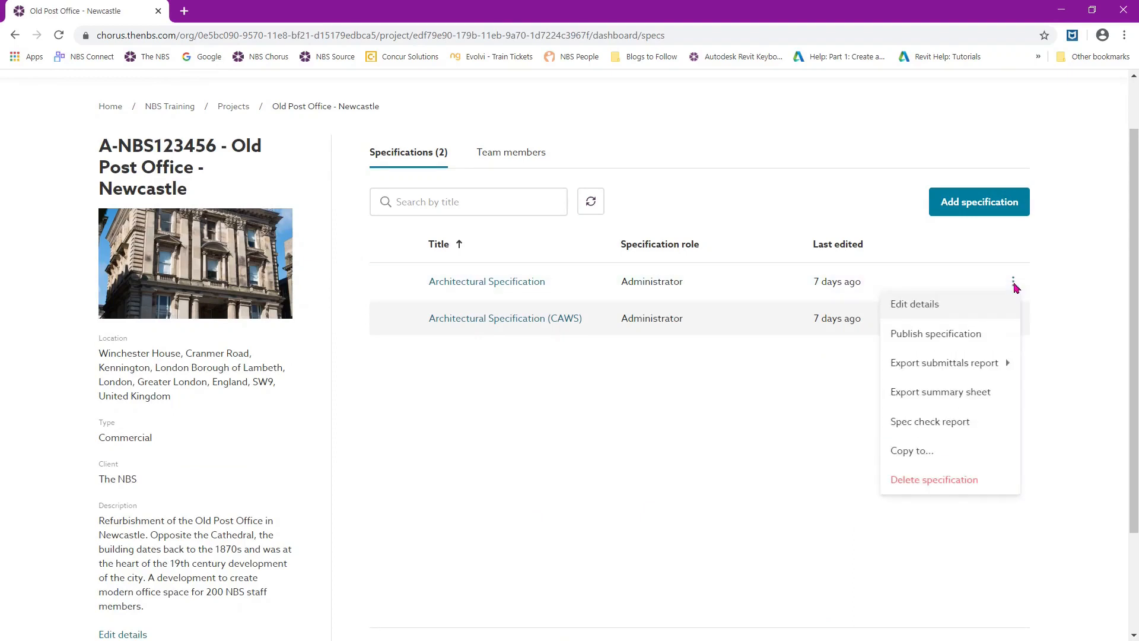
{"action": "left_click", "coordinate": [936, 335]}
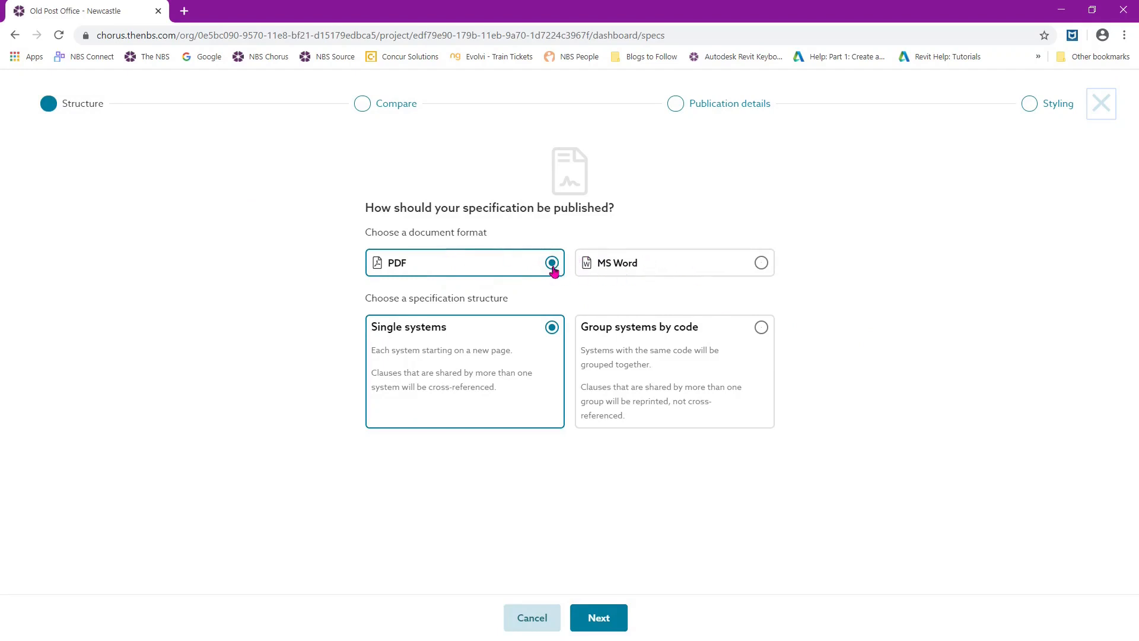
Set the publication's structure to Group systems by code, keeping the PDF format, and continue without comparing to a previous version.
{"action": "left_click", "coordinate": [762, 330]}
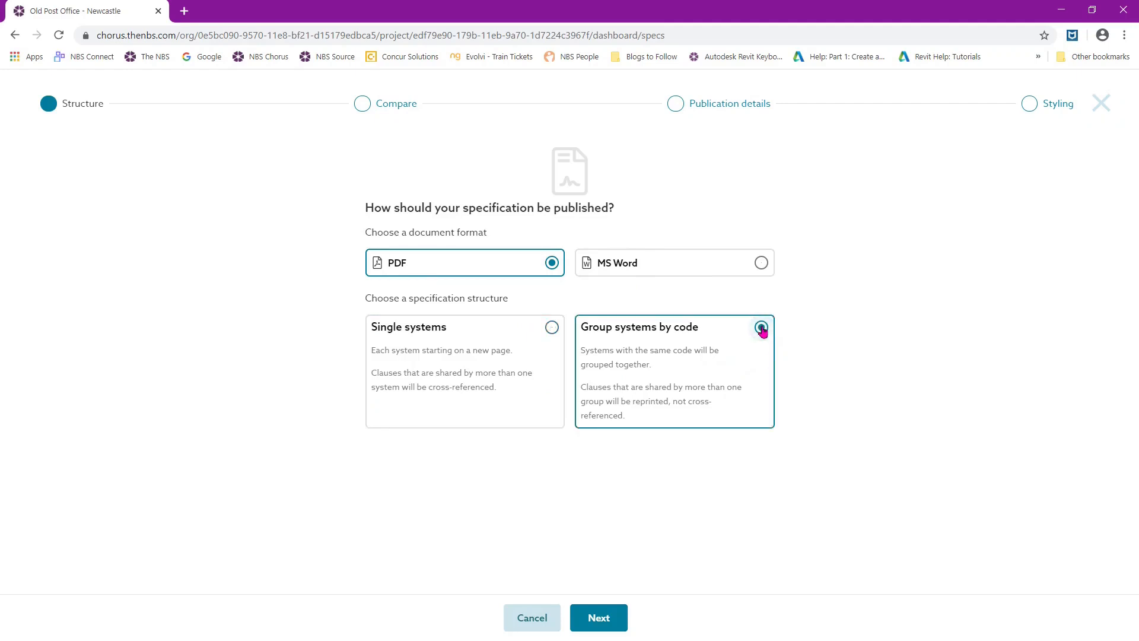
{"action": "left_click", "coordinate": [600, 617]}
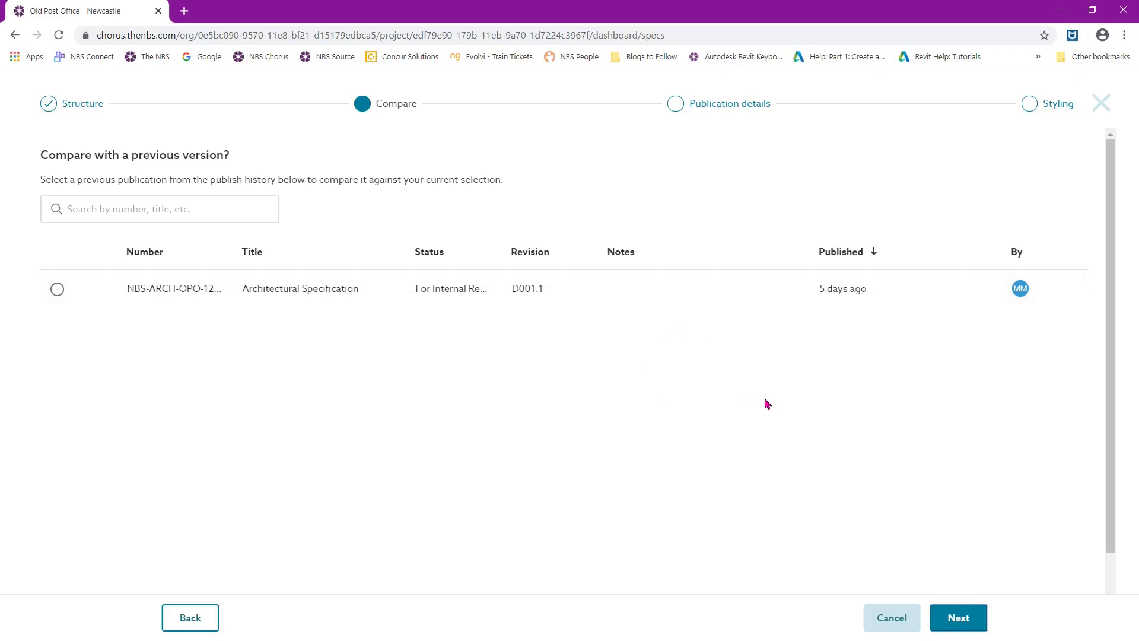
{"action": "left_click", "coordinate": [962, 618]}
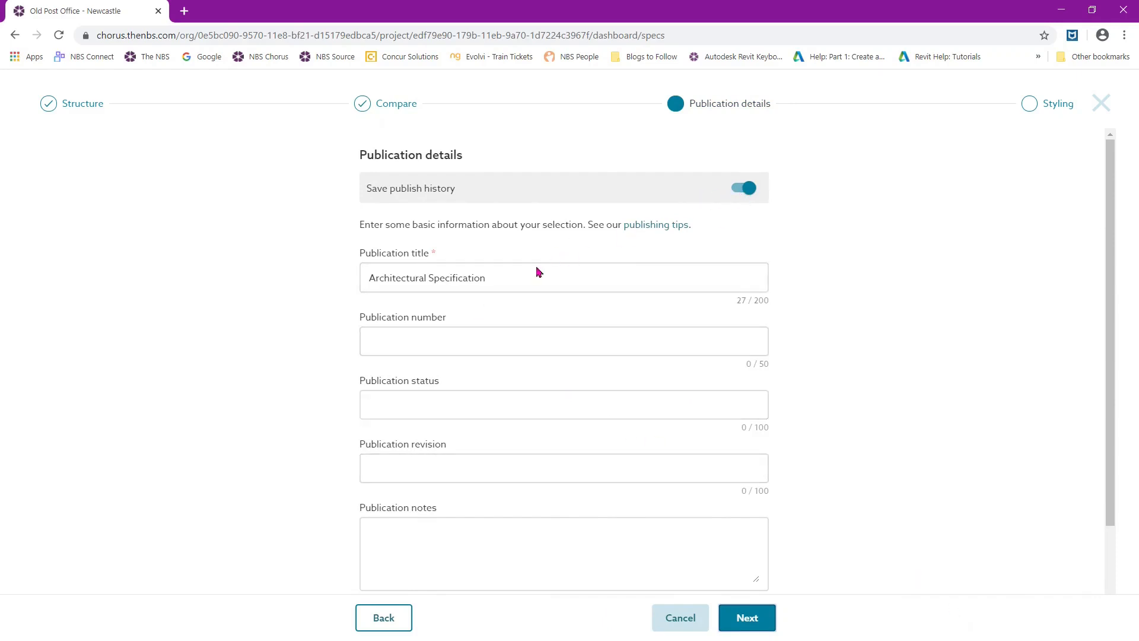
Fill in the publication details with number NBS-ARCH-OPO-123456-1, status For Construction and revision C007.1, and continue to the styling options.
{"action": "left_click", "coordinate": [440, 343]}
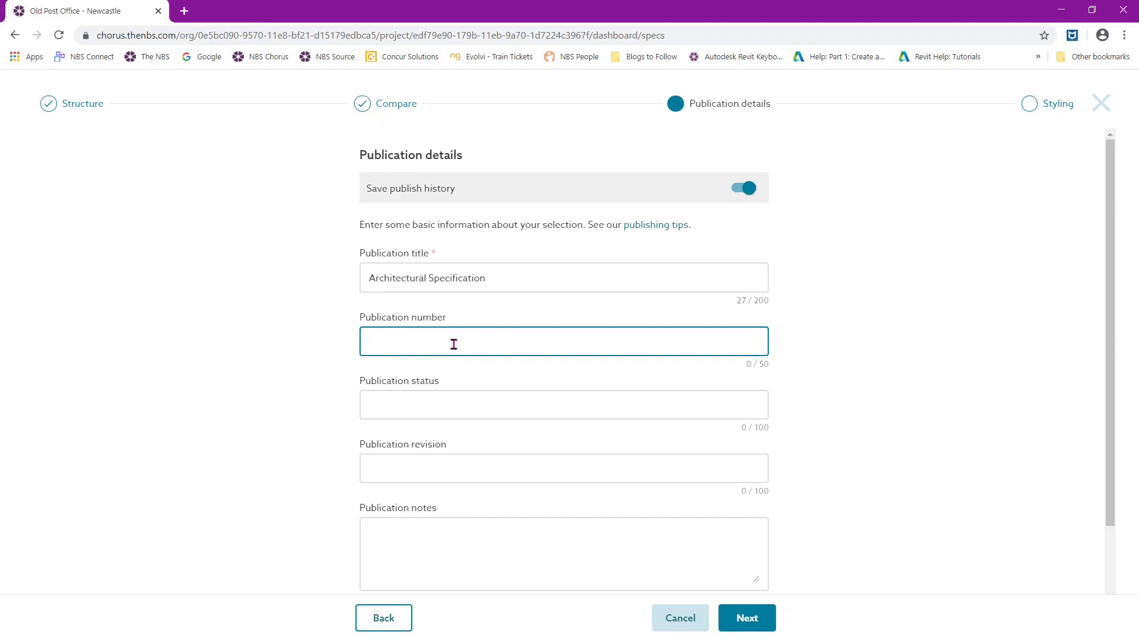
{"action": "type", "text": "NBS-ARCH-OPO-123456-1"}
{"action": "left_click", "coordinate": [424, 404]}
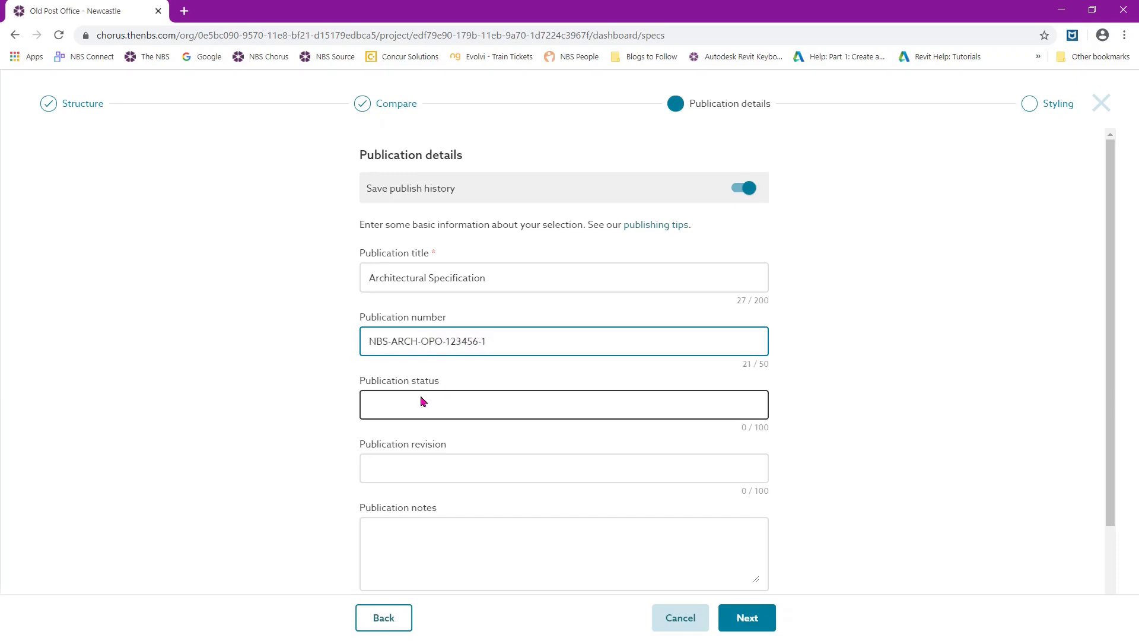
{"action": "type", "text": "For "}
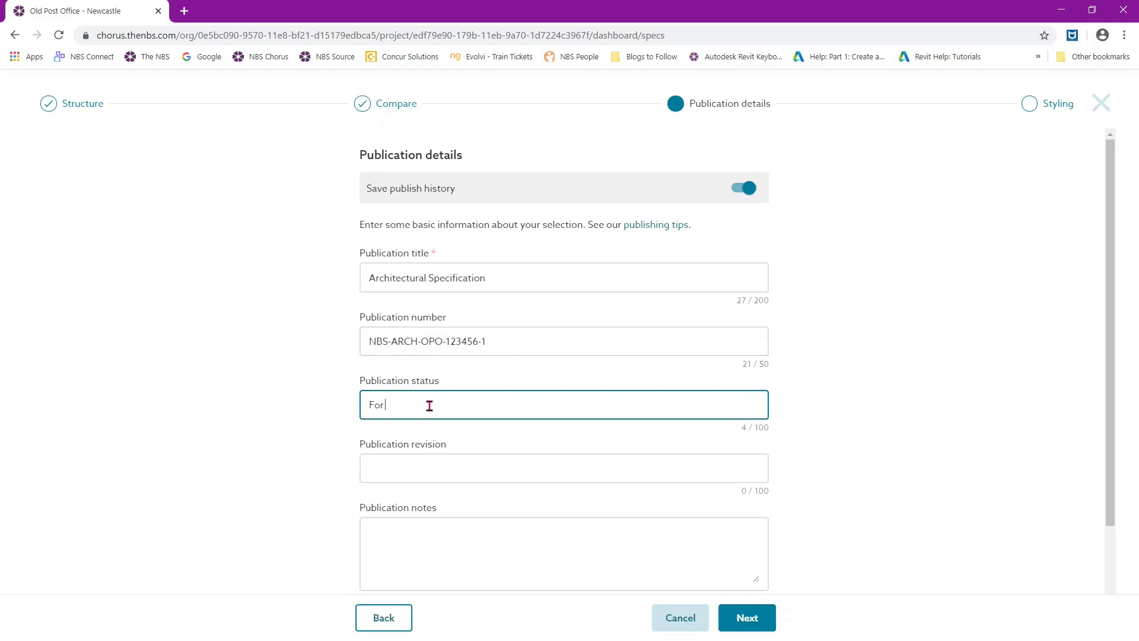
{"action": "type", "text": "Construction"}
{"action": "left_click", "coordinate": [421, 467]}
{"action": "type", "text": "C007.1"}
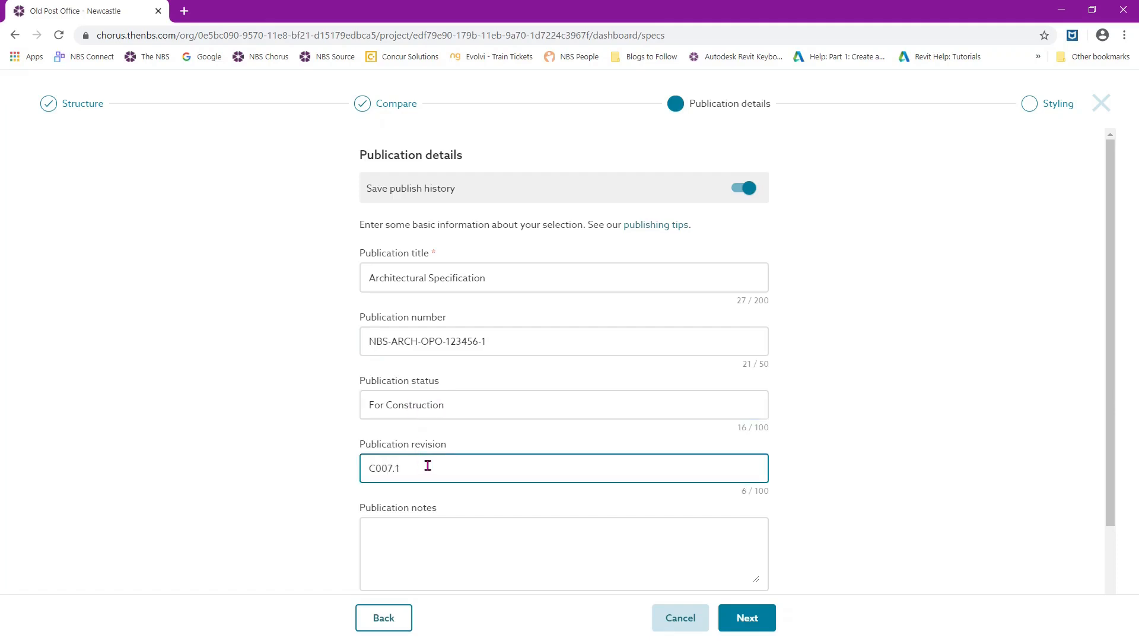
{"action": "left_click", "coordinate": [748, 618]}
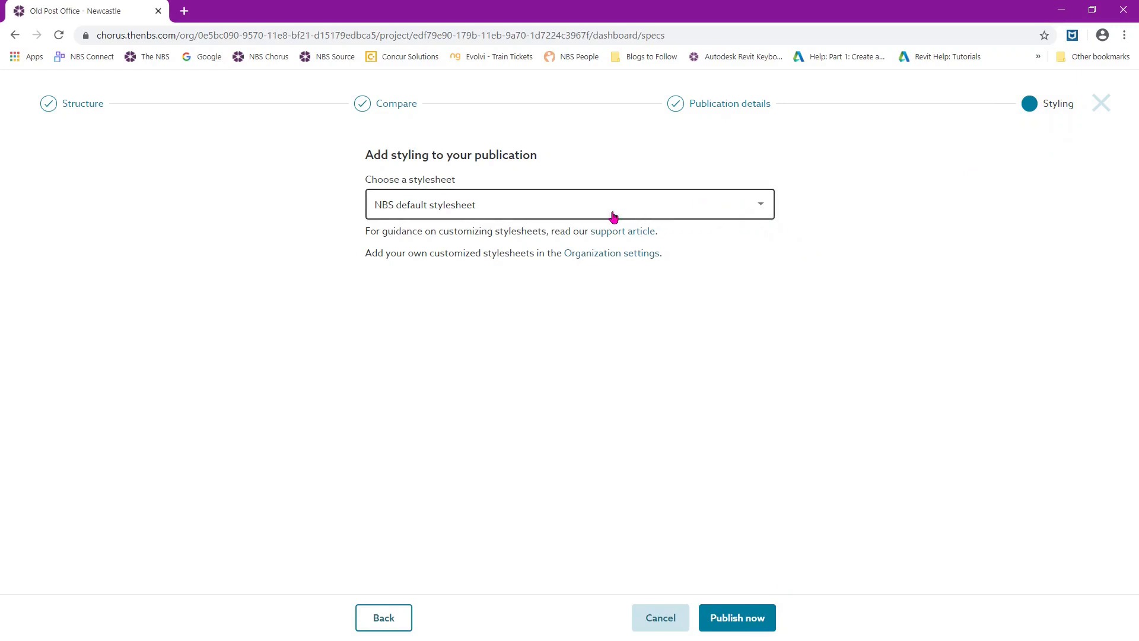
Apply the NBS Stylesheets Webinar (inactive) stylesheet to the publication and publish the specification.
{"action": "left_click", "coordinate": [486, 212]}
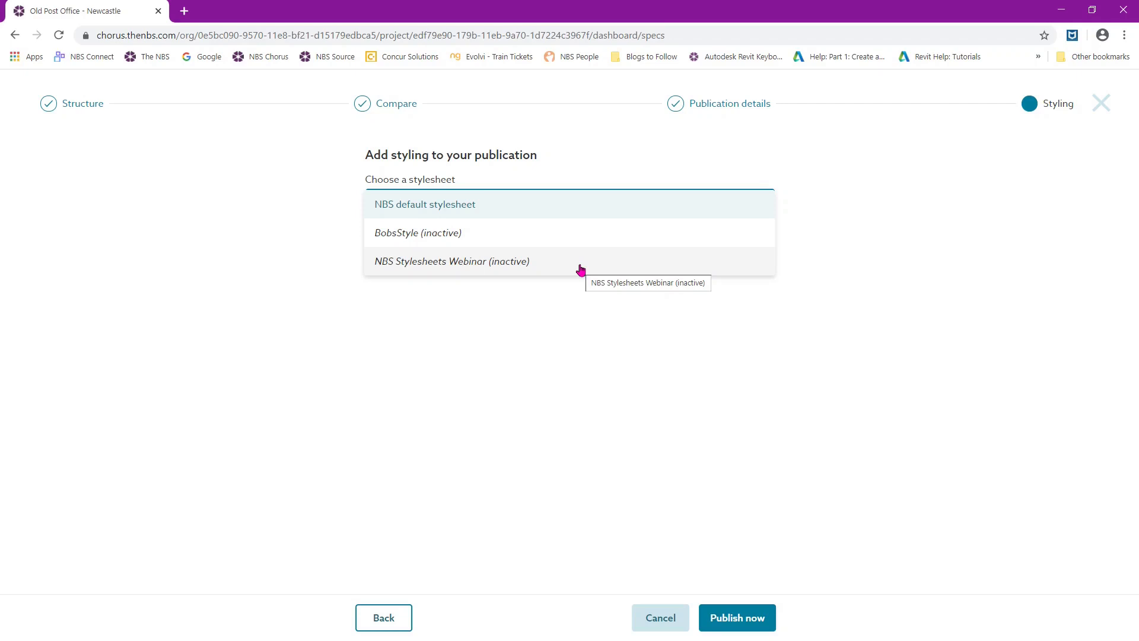
{"action": "left_click", "coordinate": [533, 268]}
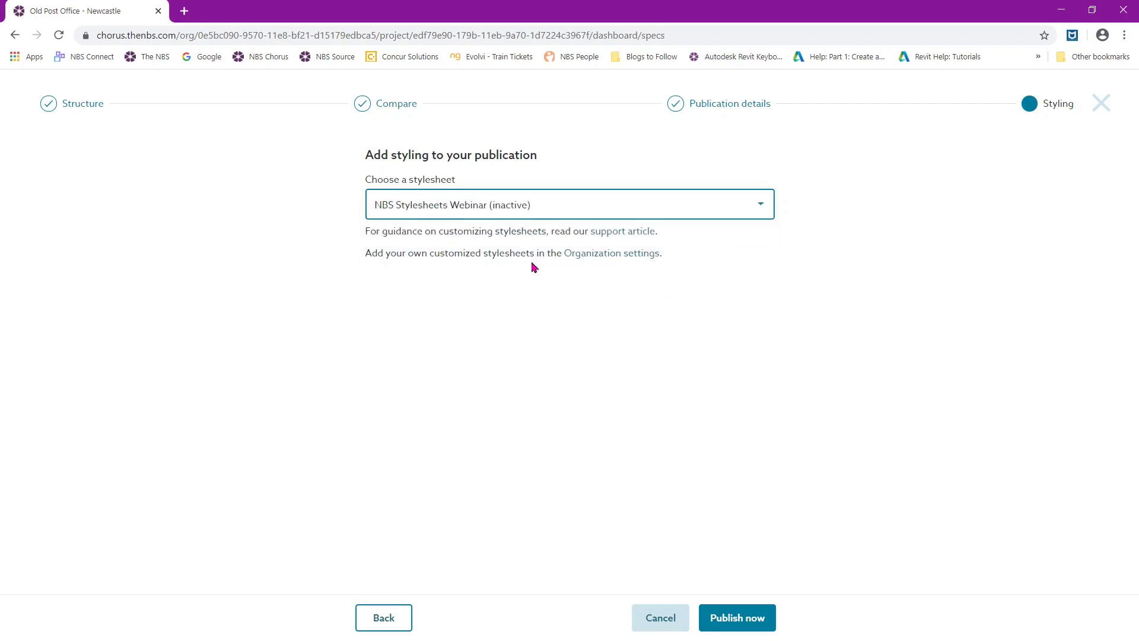
{"action": "left_click", "coordinate": [738, 619]}
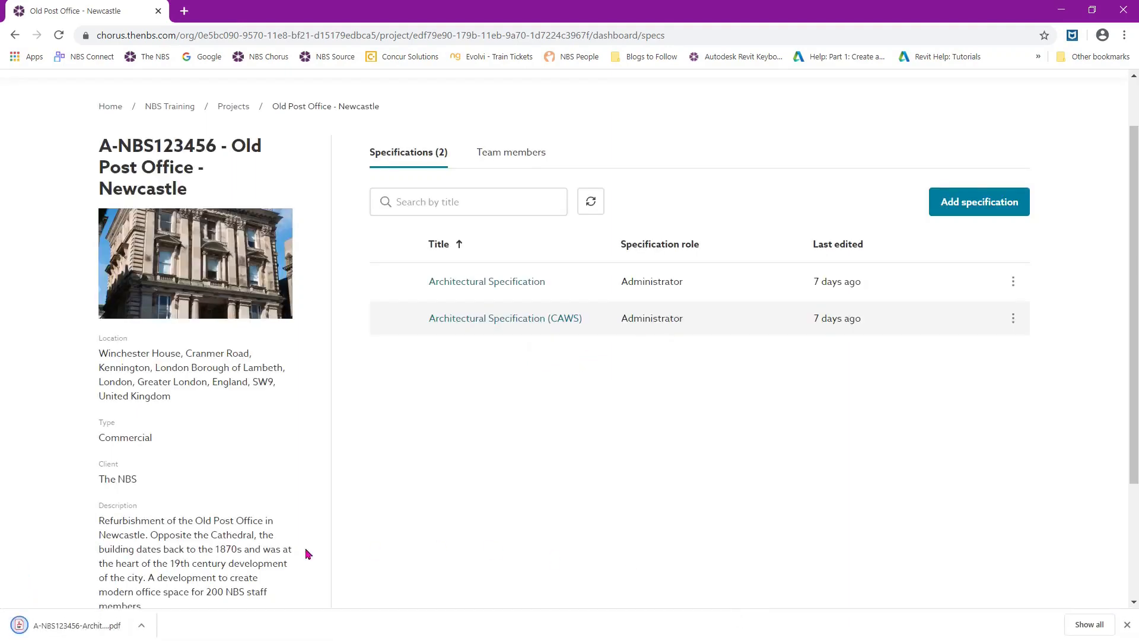
Open the downloaded specification PDF and review its cover, document control sheet, contents, doorset systems clauses and back page.
{"action": "left_click", "coordinate": [78, 625]}
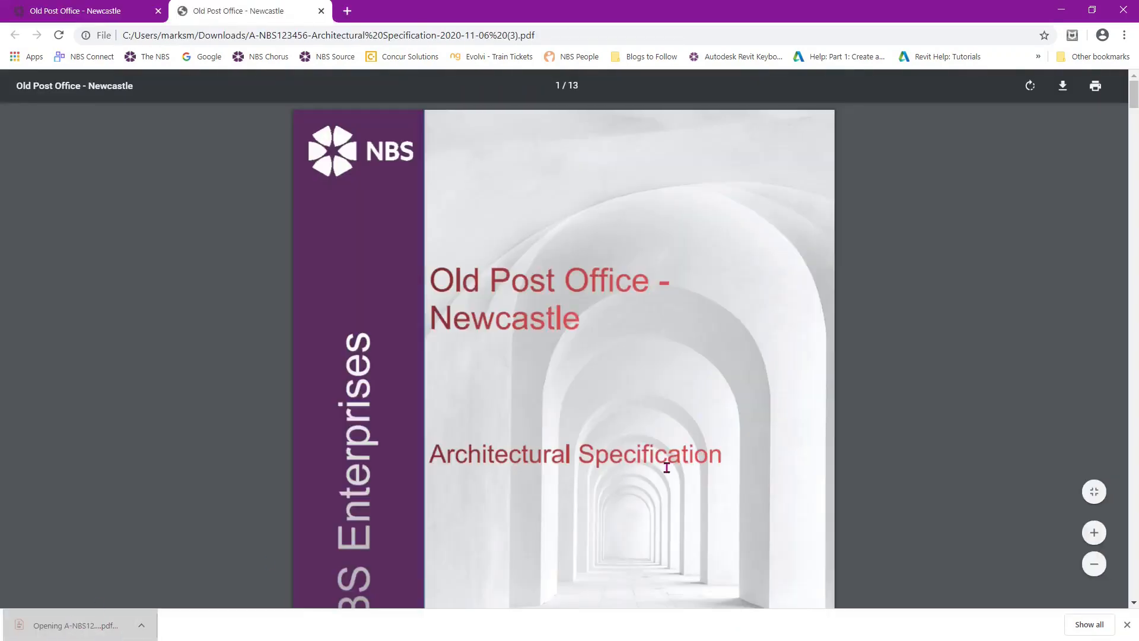
{"action": "scroll", "coordinate": [667, 467], "scroll_direction": "down", "scroll_amount": 3}
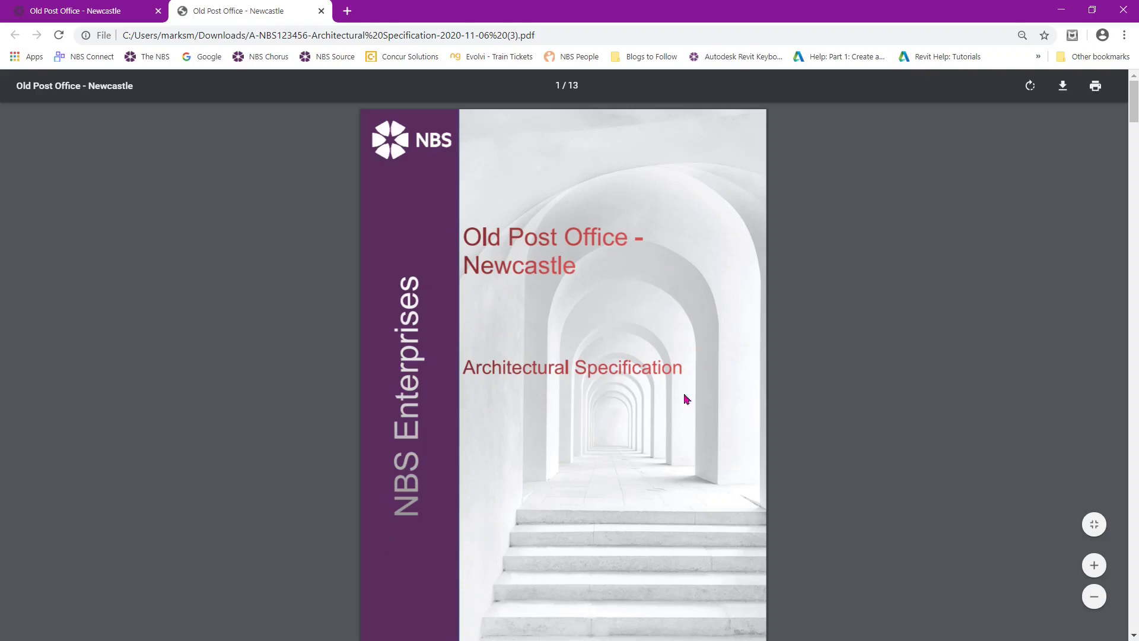
{"action": "scroll", "coordinate": [645, 440], "scroll_direction": "down", "scroll_amount": 1}
{"action": "scroll", "coordinate": [646, 440], "scroll_direction": "down", "scroll_amount": 1}
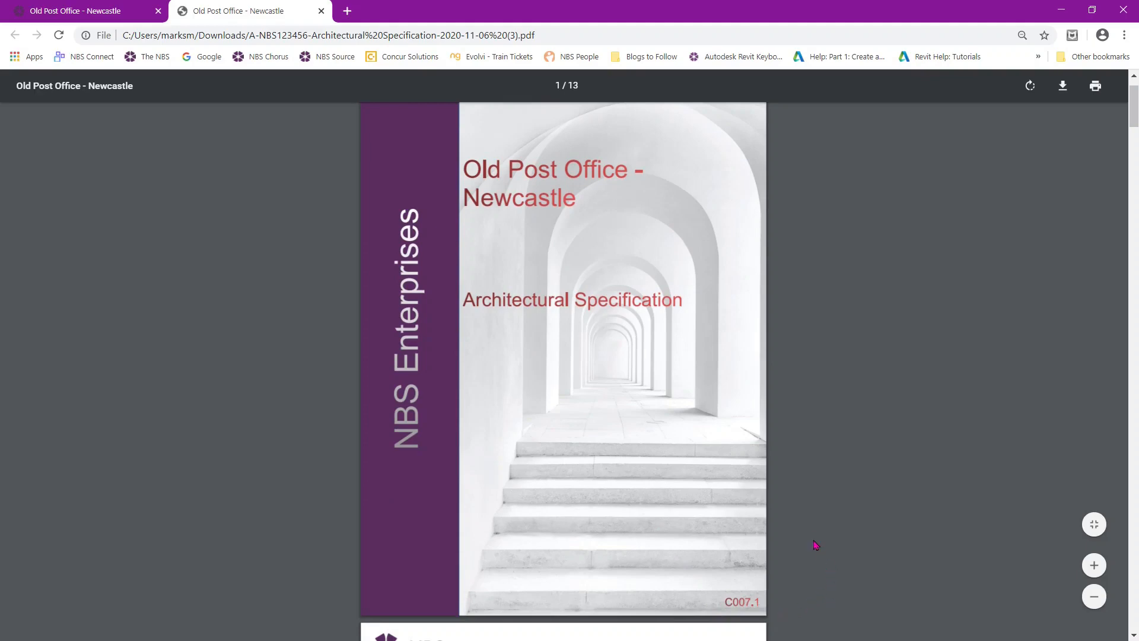
{"action": "scroll", "coordinate": [814, 539], "scroll_direction": "down", "scroll_amount": 5}
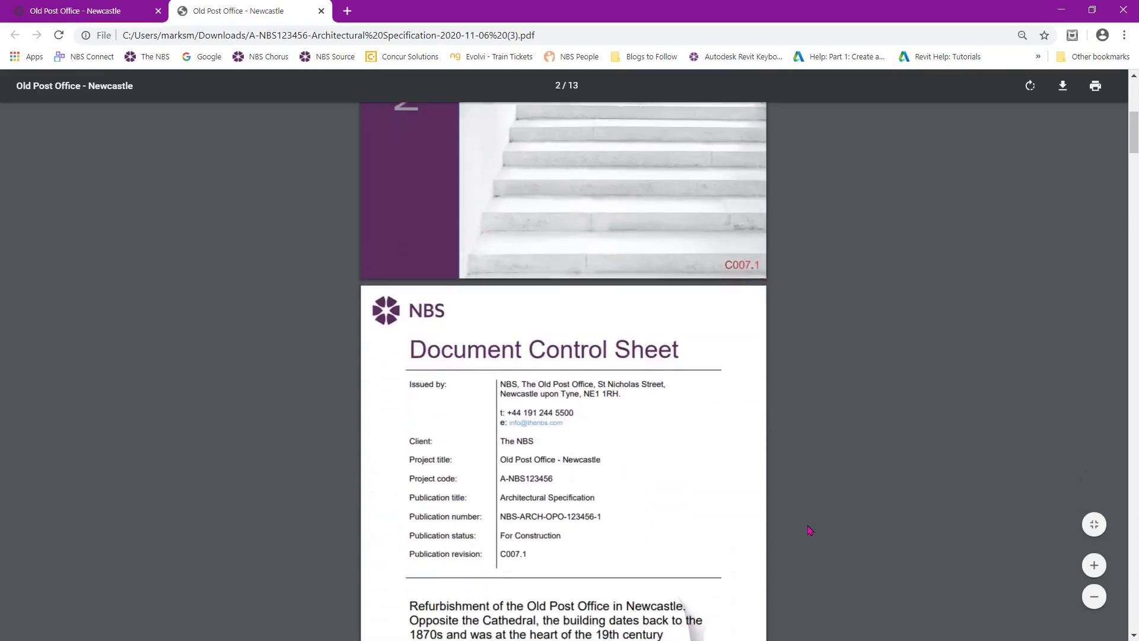
{"action": "scroll", "coordinate": [810, 530], "scroll_direction": "down", "scroll_amount": 3}
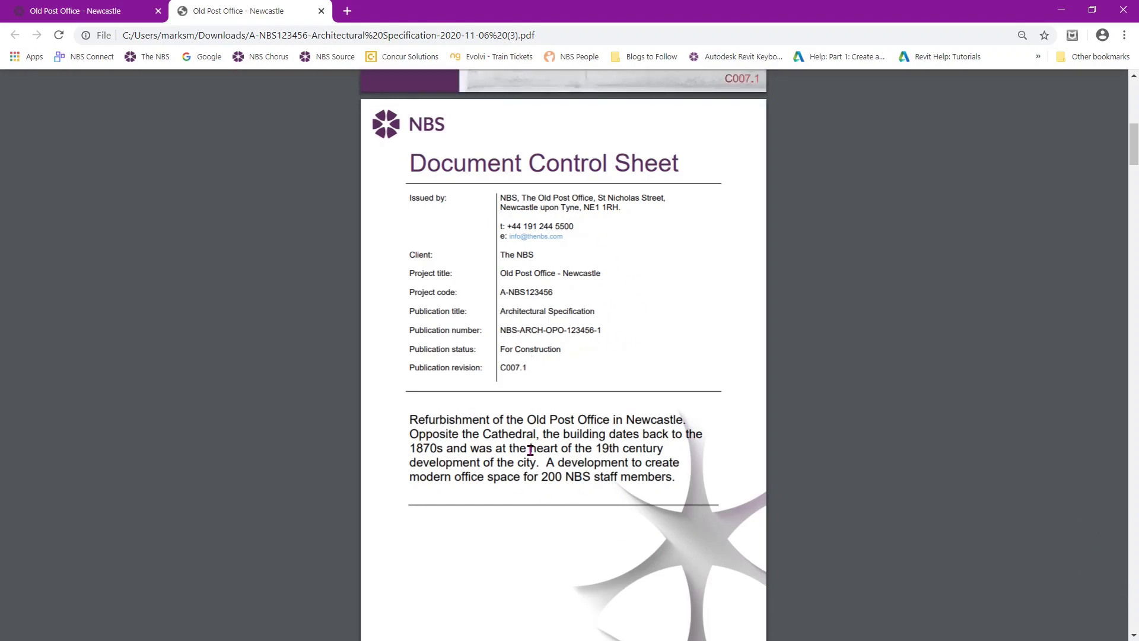
{"action": "scroll", "coordinate": [530, 450], "scroll_direction": "down", "scroll_amount": 5}
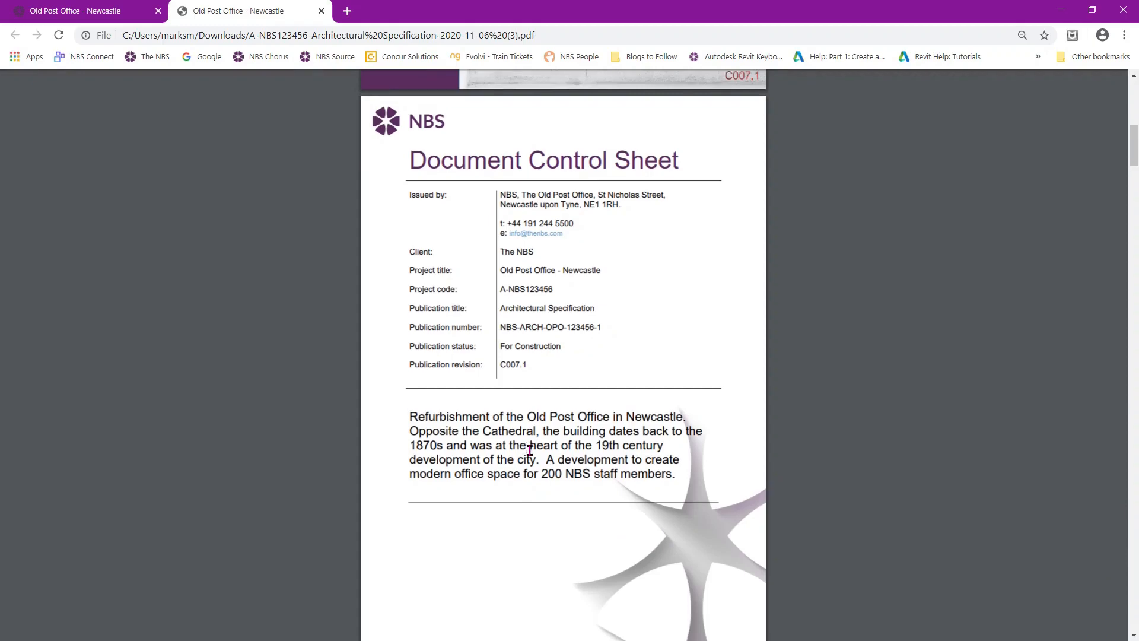
{"action": "scroll", "coordinate": [528, 451], "scroll_direction": "down", "scroll_amount": 3}
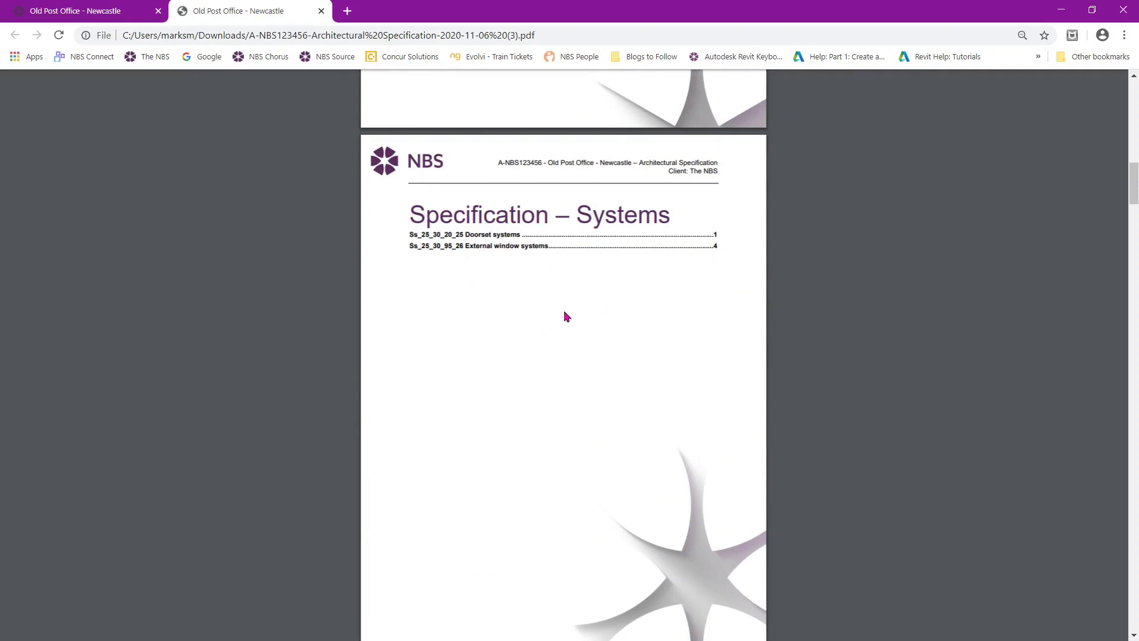
{"action": "scroll", "coordinate": [550, 334], "scroll_direction": "down", "scroll_amount": 6}
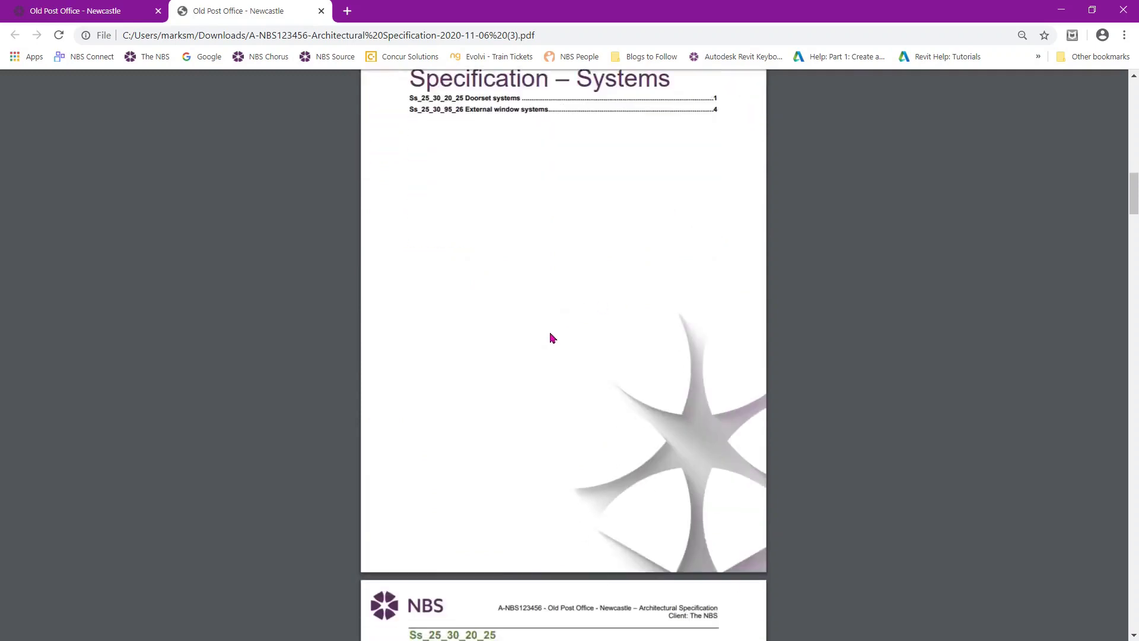
{"action": "scroll", "coordinate": [551, 337], "scroll_direction": "down", "scroll_amount": 4}
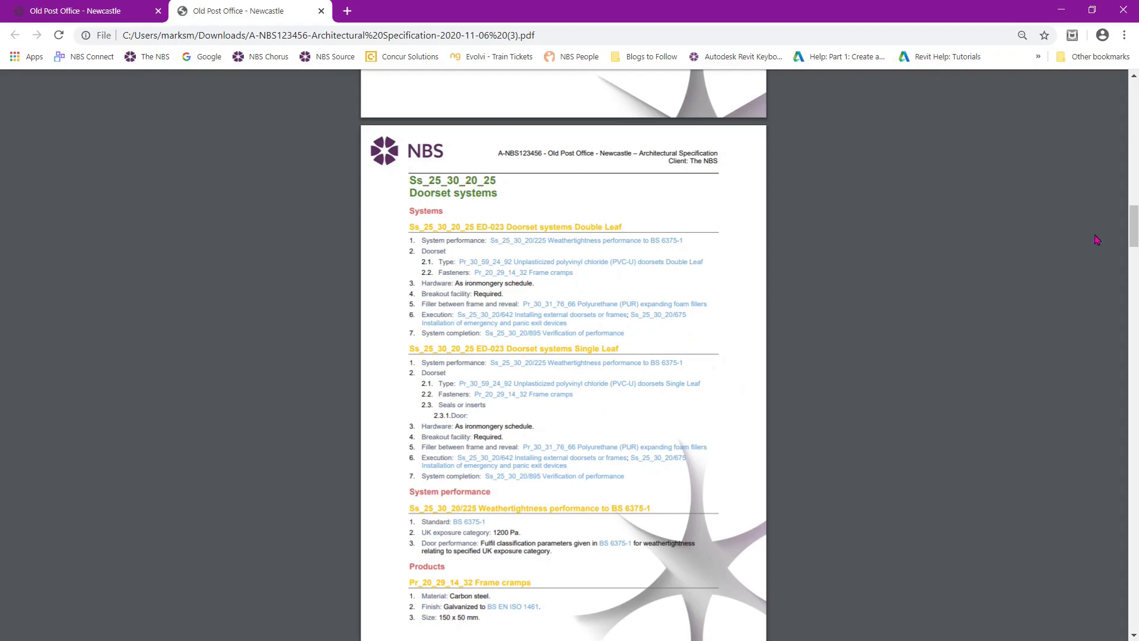
{"action": "left_click_drag", "start_coordinate": [1134, 219], "coordinate": [1135, 611]}
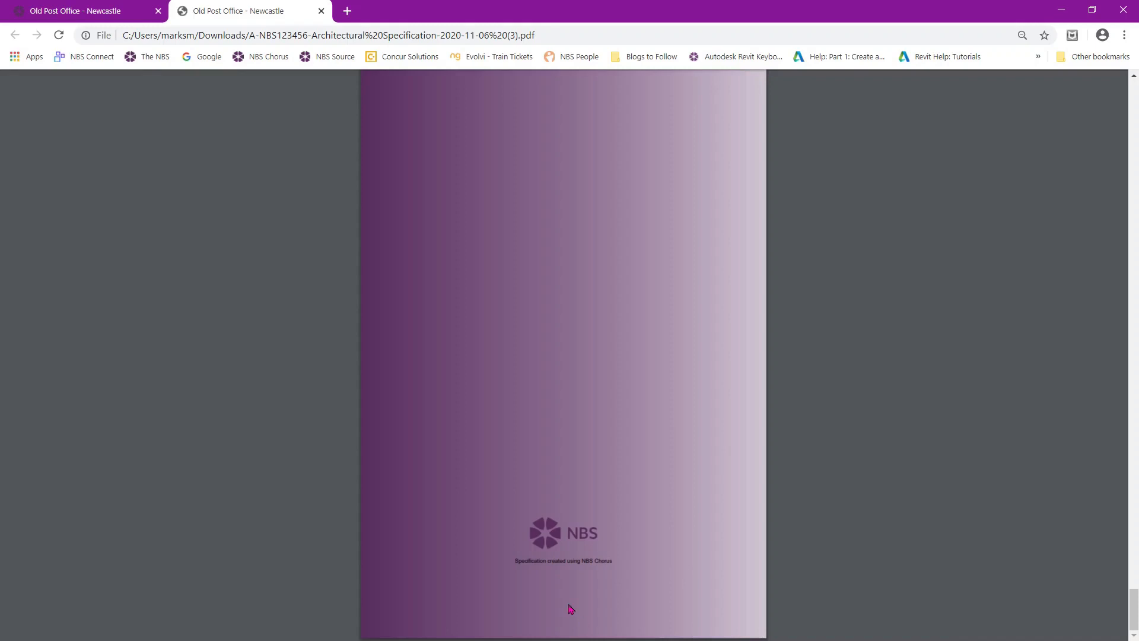
Return to NBS Chorus and open the stylesheet management page in the organization settings.
{"action": "left_click", "coordinate": [109, 18]}
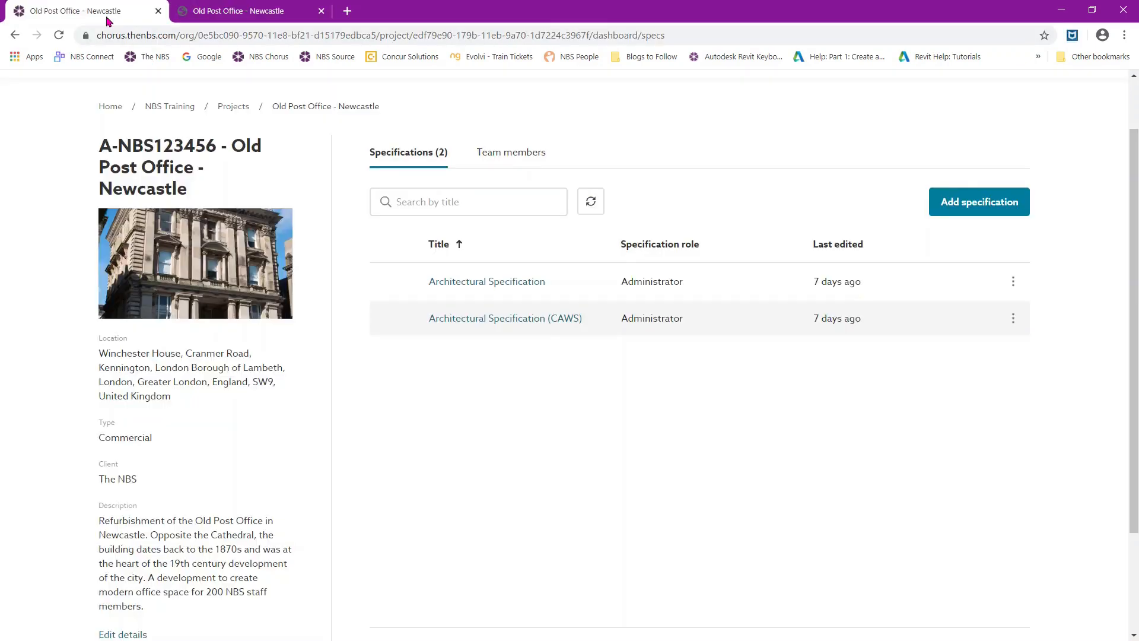
{"action": "scroll", "coordinate": [949, 427], "scroll_direction": "up", "scroll_amount": 2}
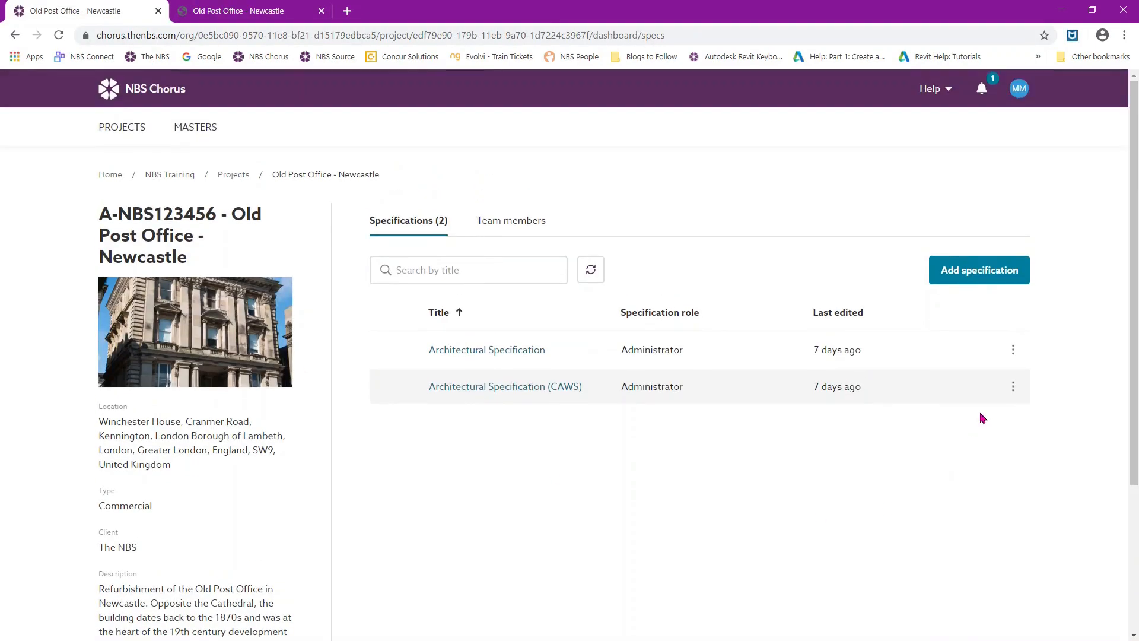
{"action": "left_click", "coordinate": [1021, 96]}
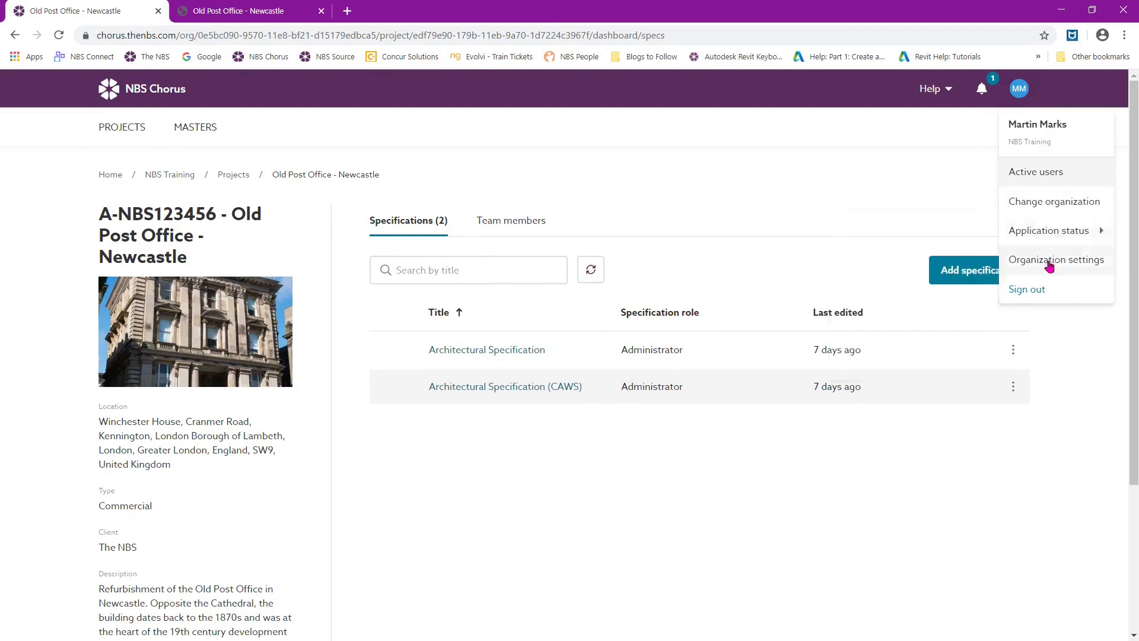
{"action": "left_click", "coordinate": [1066, 267]}
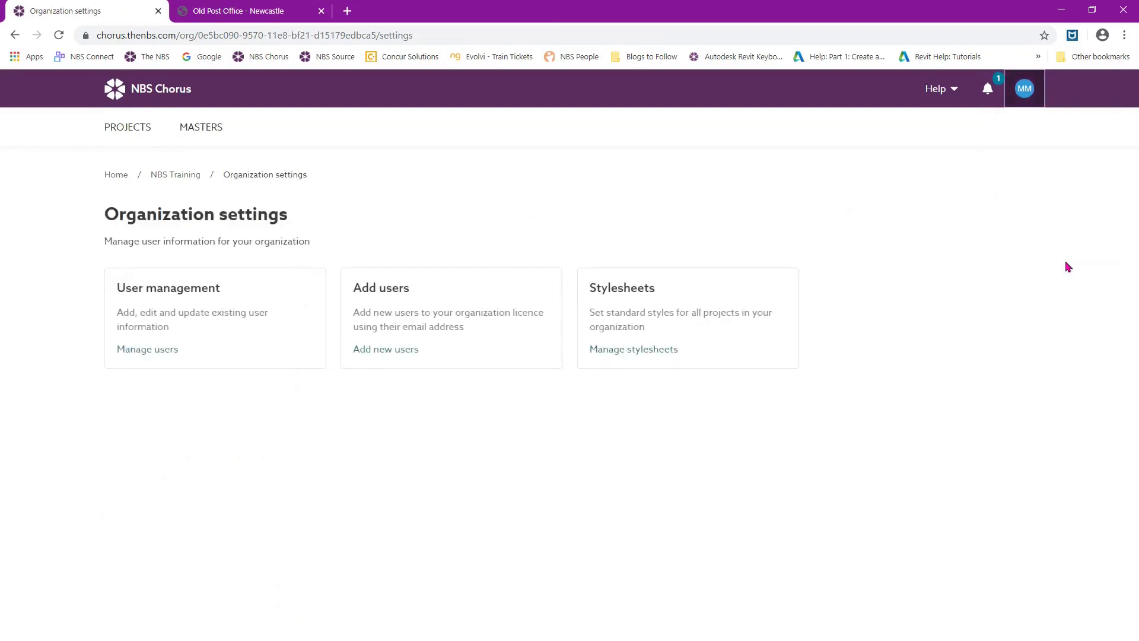
{"action": "left_click", "coordinate": [664, 308]}
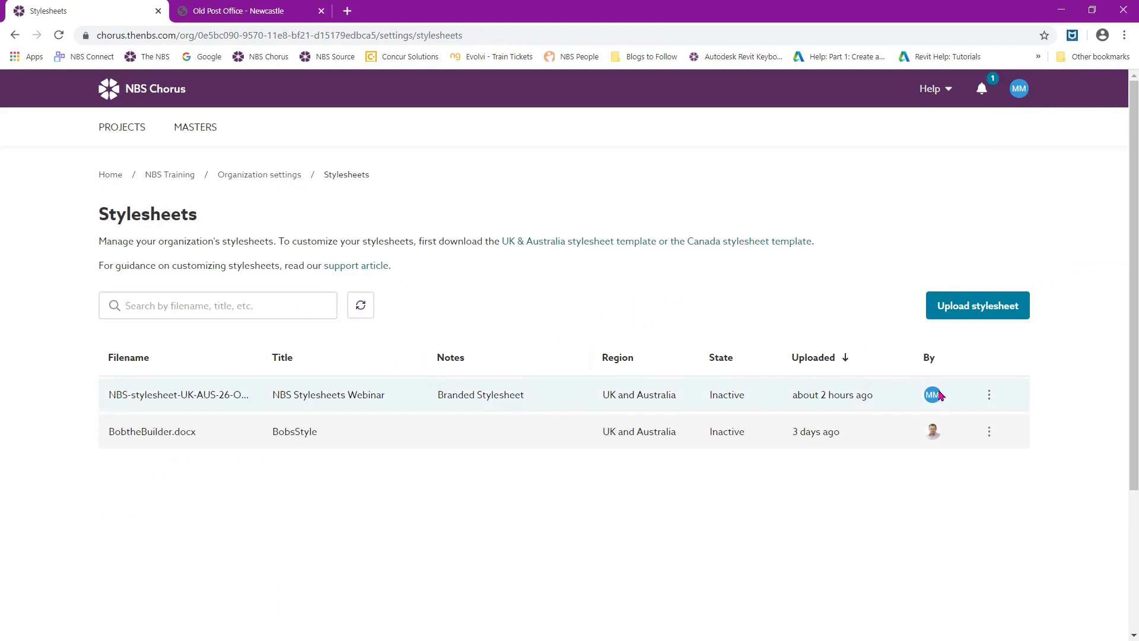
Activate the NBS Stylesheets Webinar stylesheet for all projects.
{"action": "left_click", "coordinate": [989, 395]}
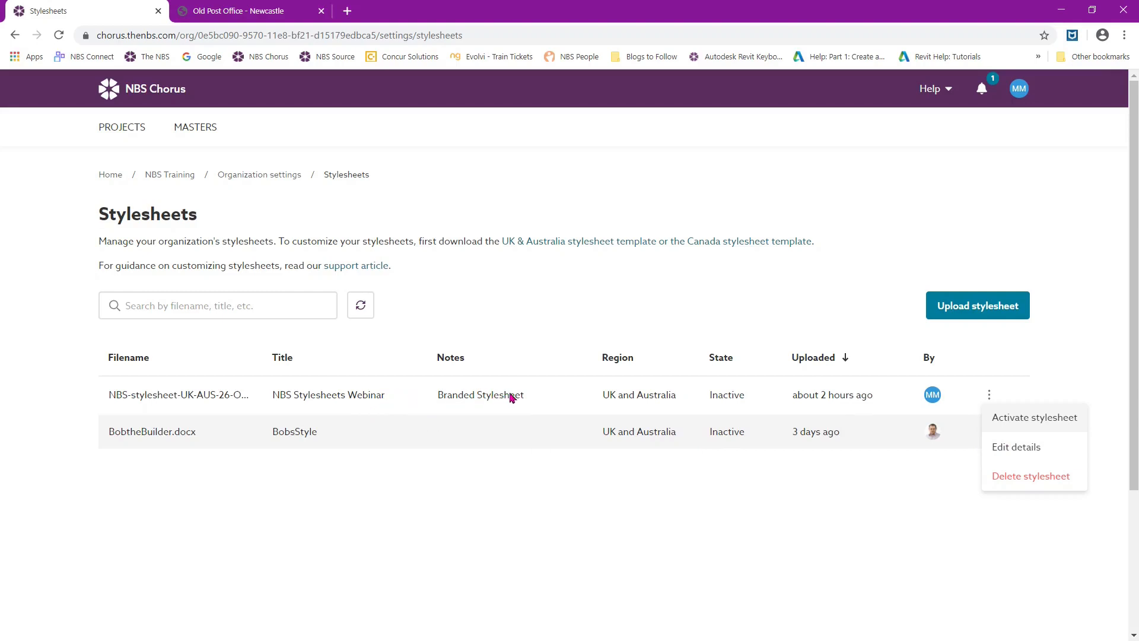
{"action": "left_click", "coordinate": [1027, 420]}
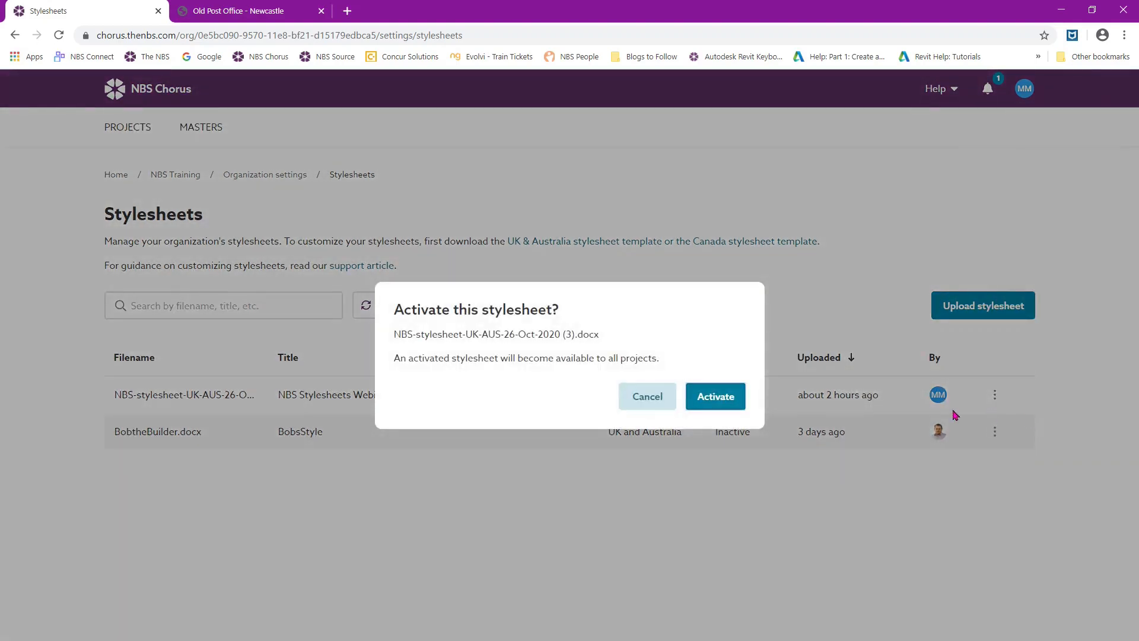
{"action": "left_click", "coordinate": [722, 396]}
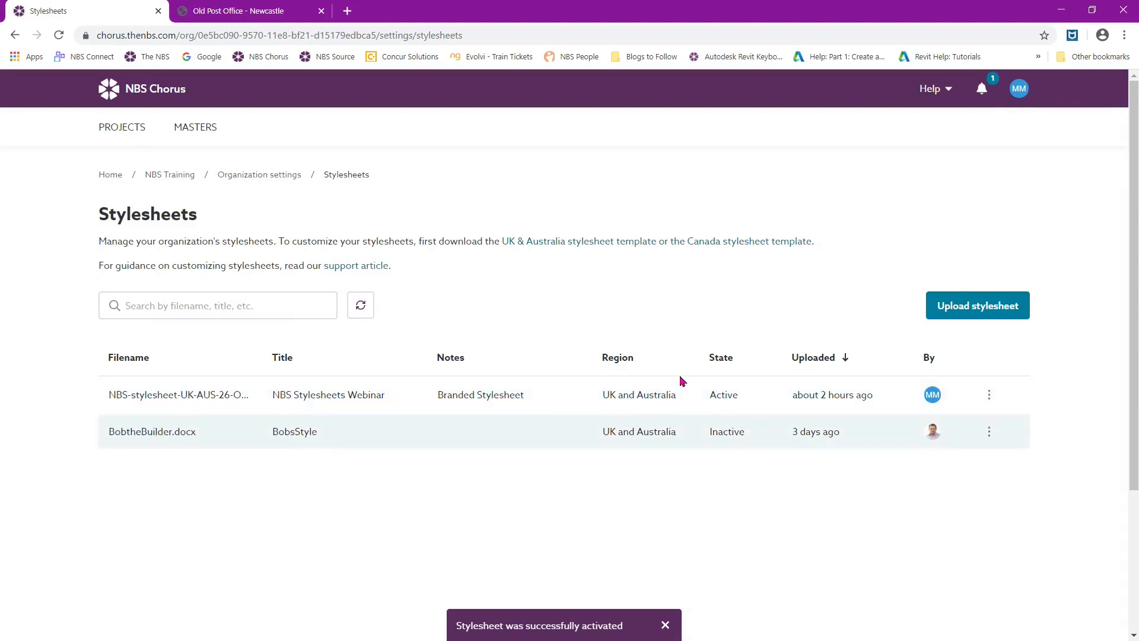
Open the Old Post Office - Newcastle project again and start publishing its Architectural Specification.
{"action": "left_click", "coordinate": [126, 134]}
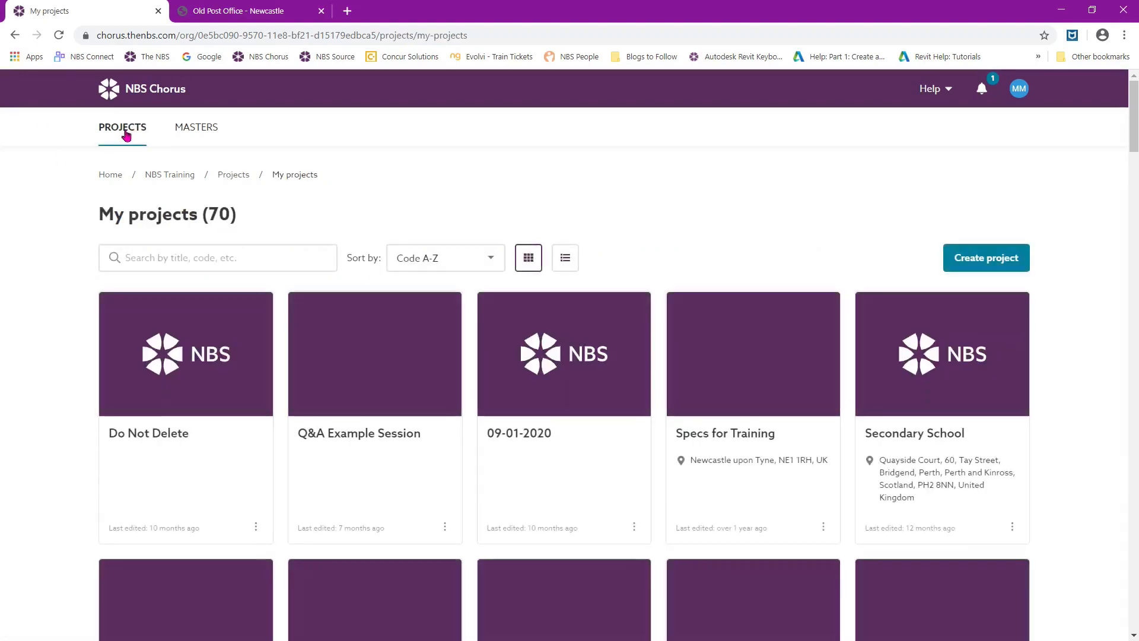
{"action": "left_click", "coordinate": [374, 595]}
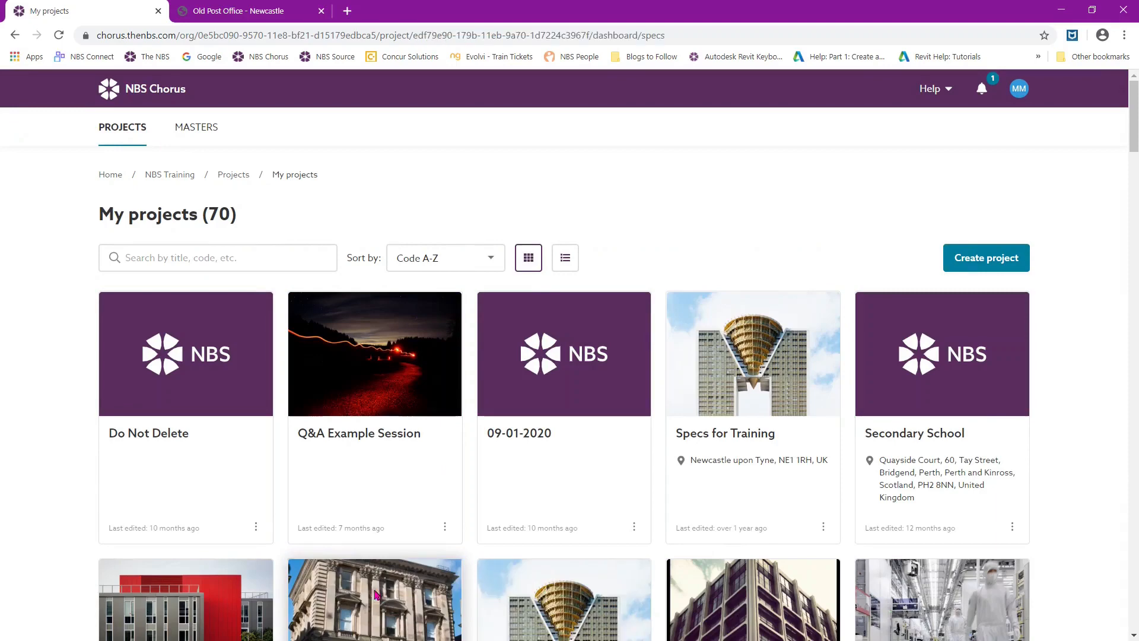
{"action": "left_click", "coordinate": [1013, 351]}
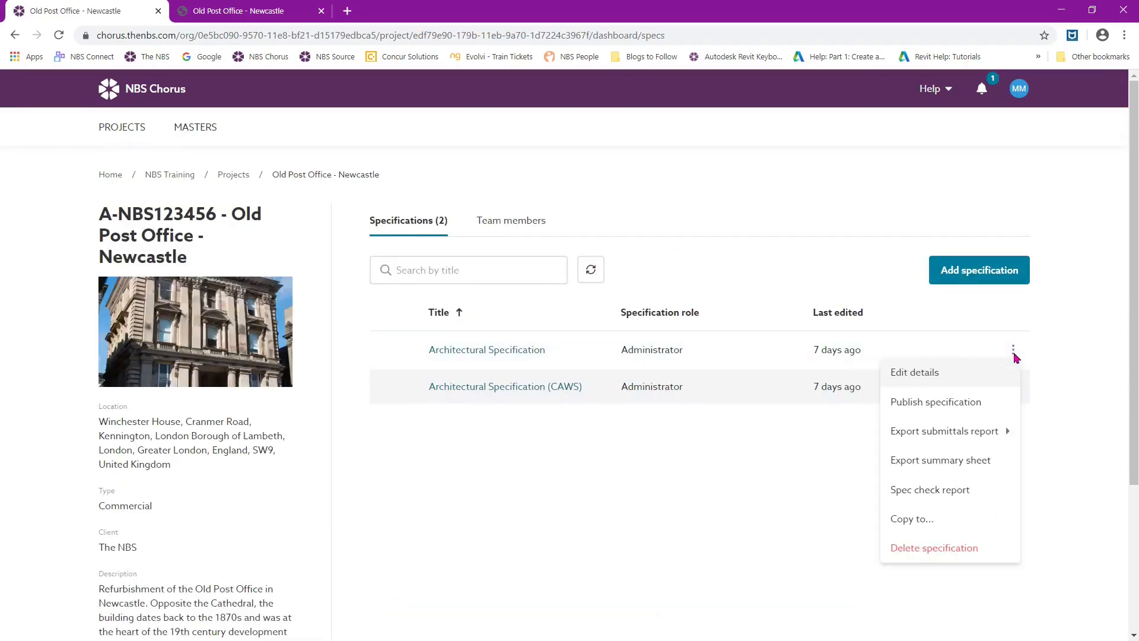
{"action": "left_click", "coordinate": [944, 403]}
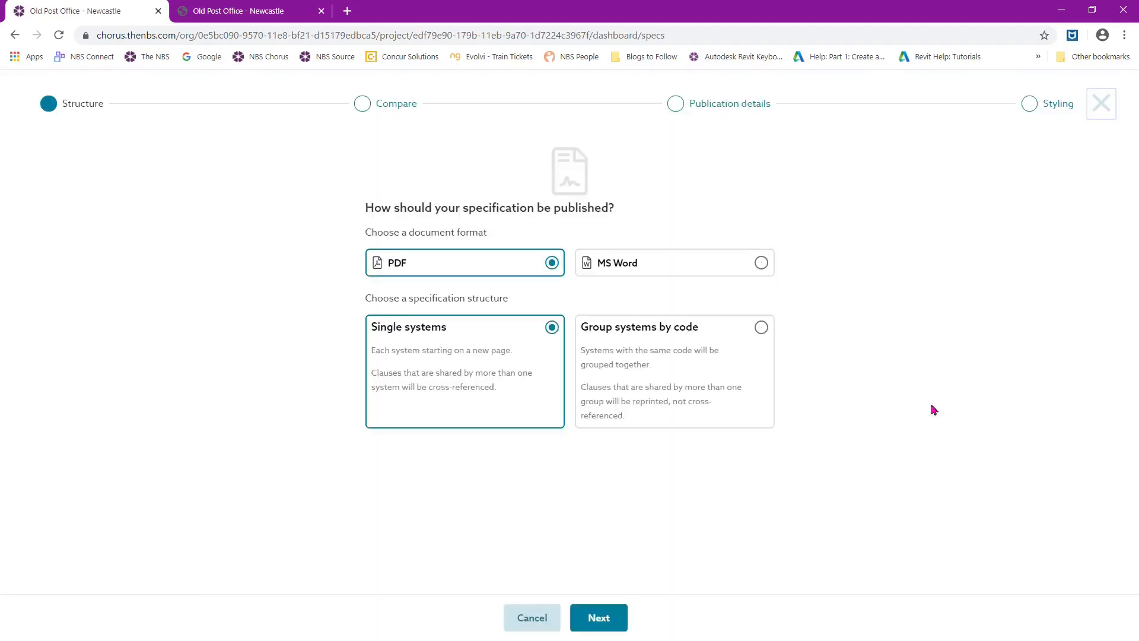
Set the publication's structure to Group systems by code and open the list of available stylesheets in the styling options.
{"action": "left_click", "coordinate": [762, 329]}
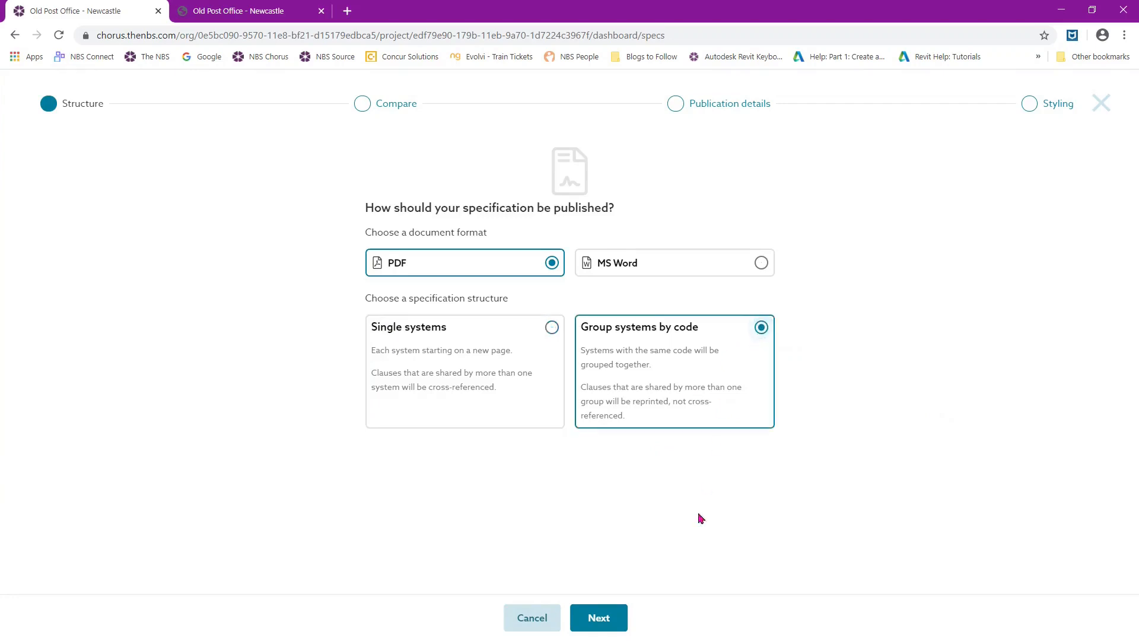
{"action": "left_click", "coordinate": [1032, 105]}
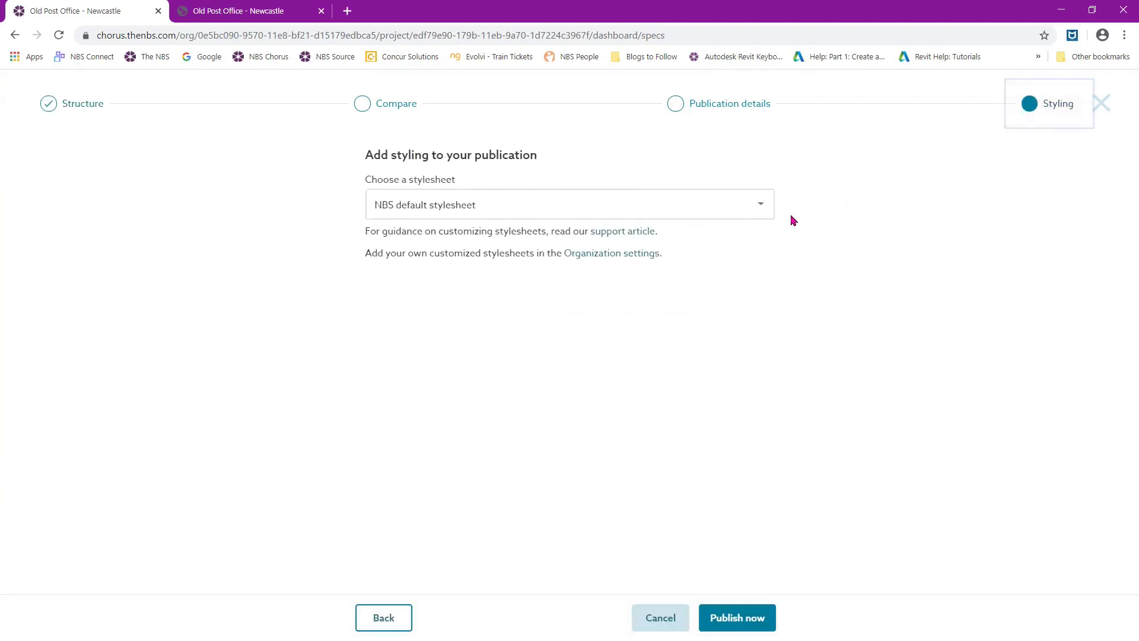
{"action": "left_click", "coordinate": [758, 209]}
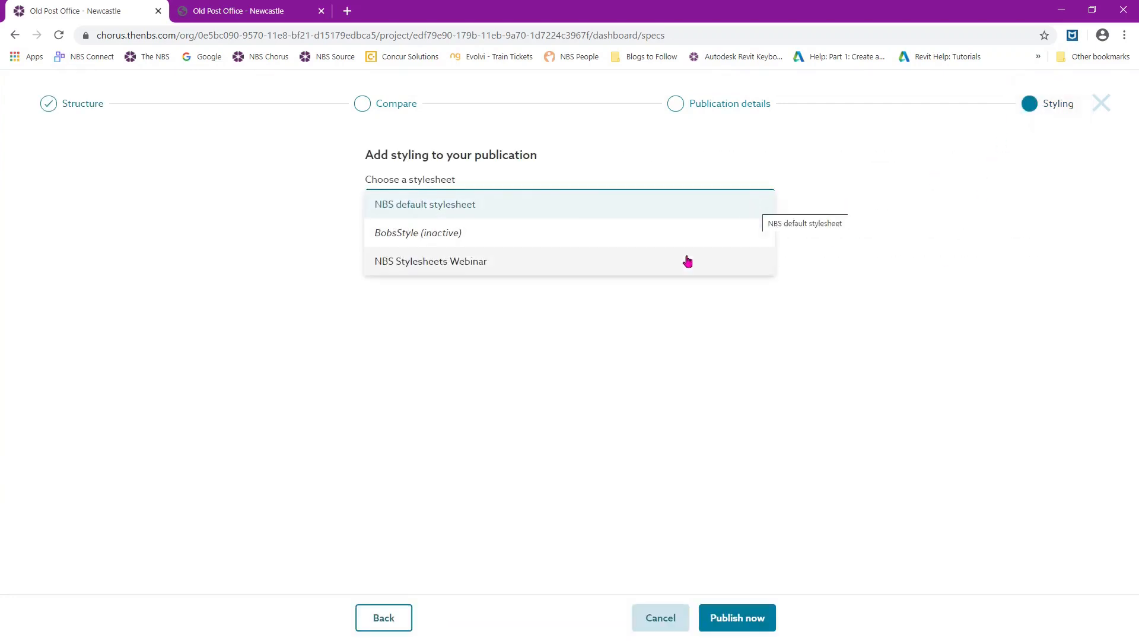